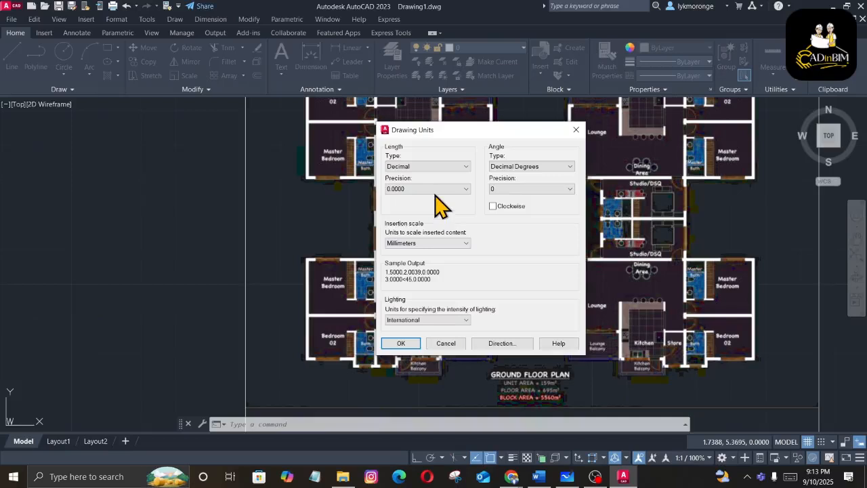
Set the drawing units' length precision to 0 and apply it
left_click(437, 189)
left_click(416, 202)
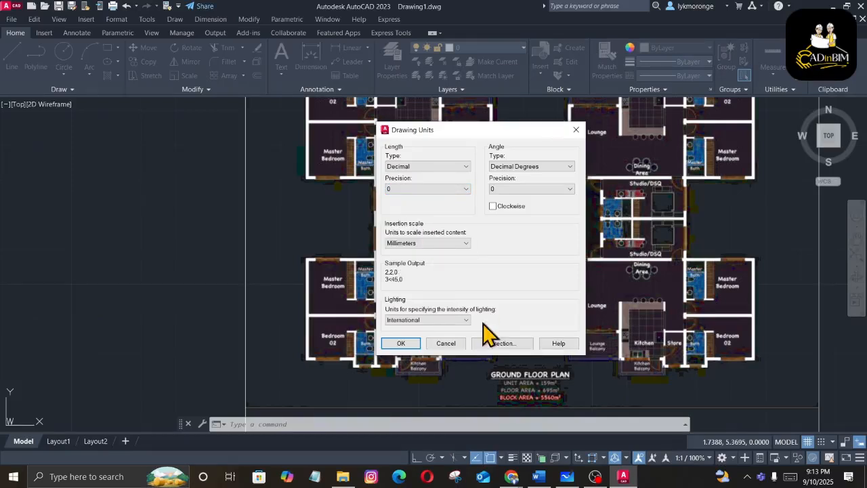
left_click(400, 344)
Start scaling the floor plan PDF underlay from a base point at the left jamb of the lower-left unit's entrance door
scroll(400, 349, "down", 2)
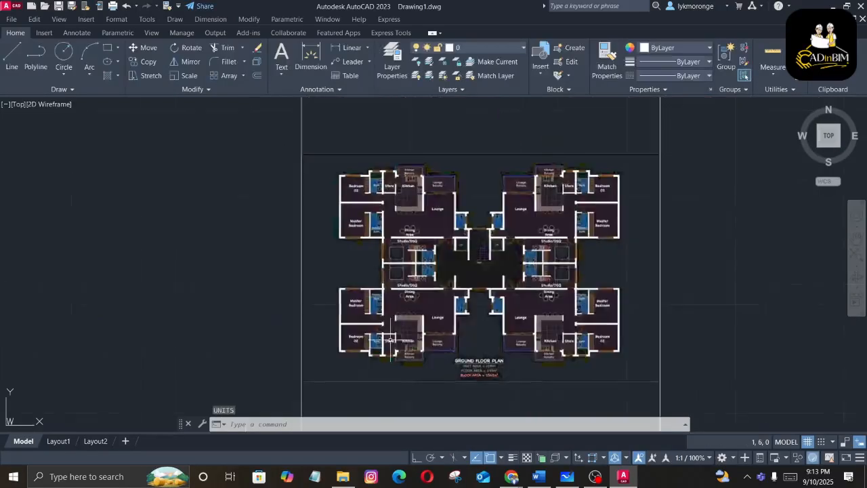
middle_click_drag(400, 326, 382, 290)
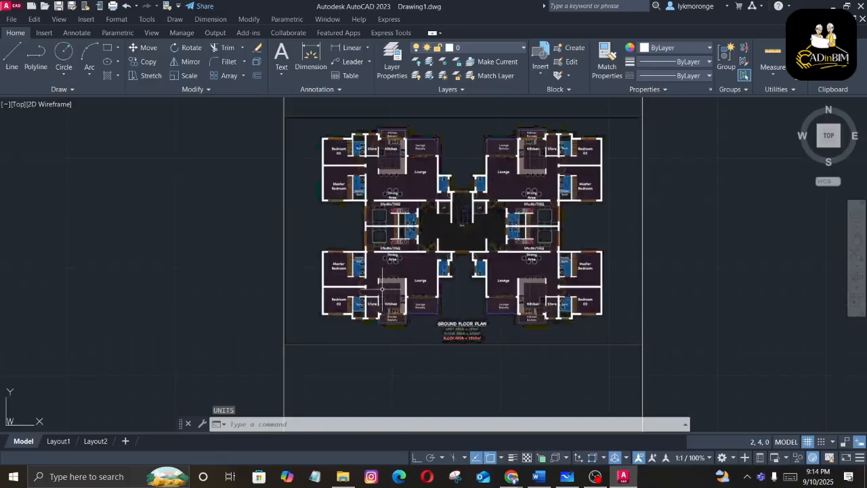
scroll(382, 290, "down", 6)
left_click(467, 357)
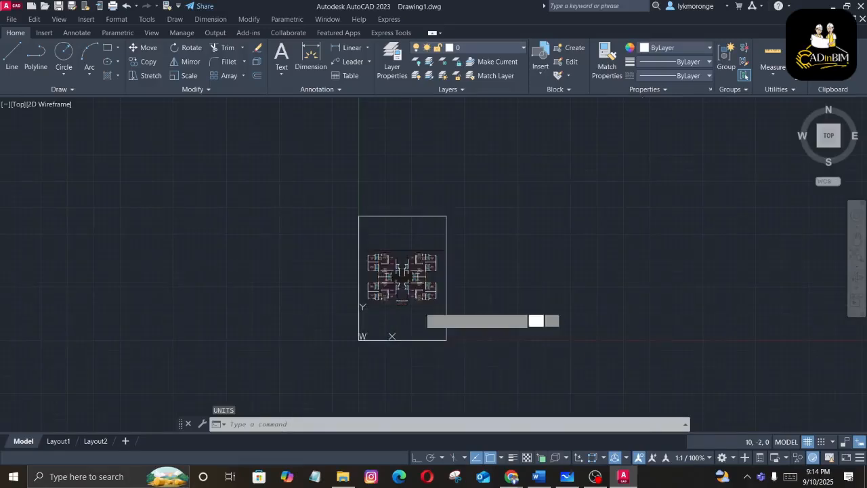
left_click(299, 180)
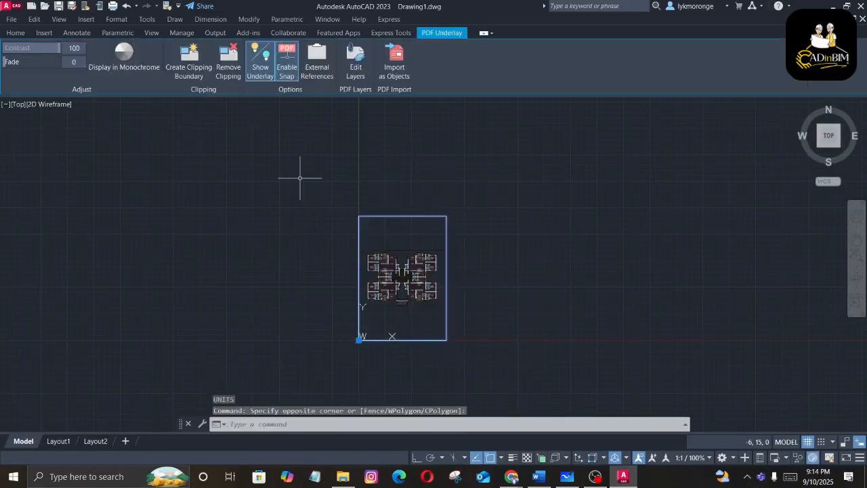
left_click(19, 33)
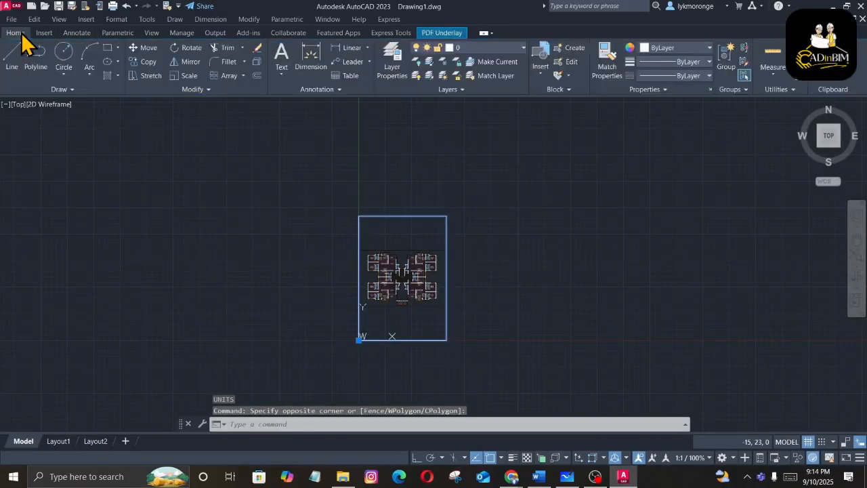
left_click(188, 77)
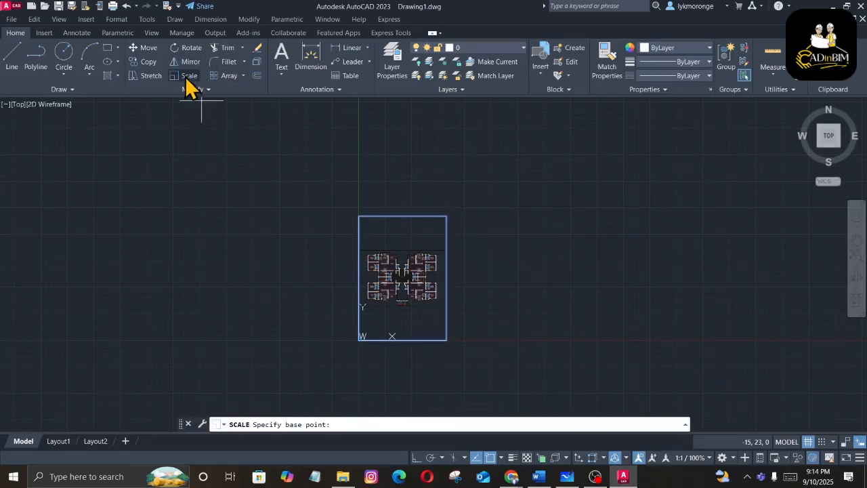
scroll(363, 294, "up", 10)
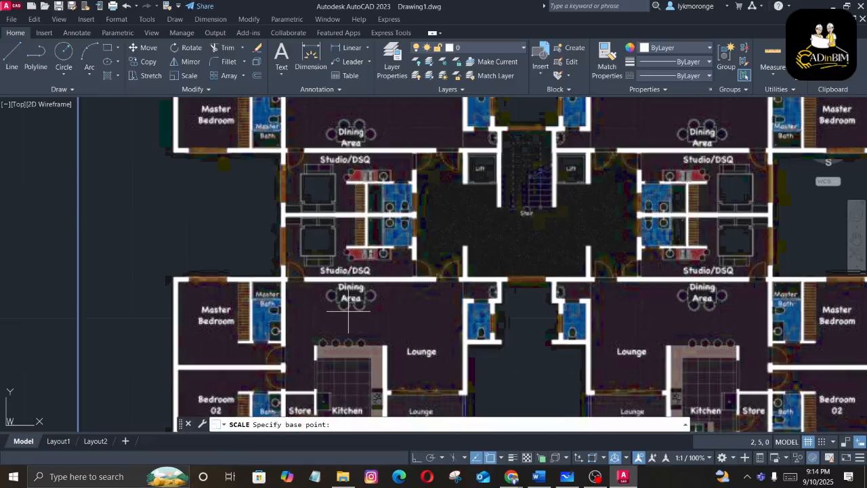
scroll(434, 286, "up", 6)
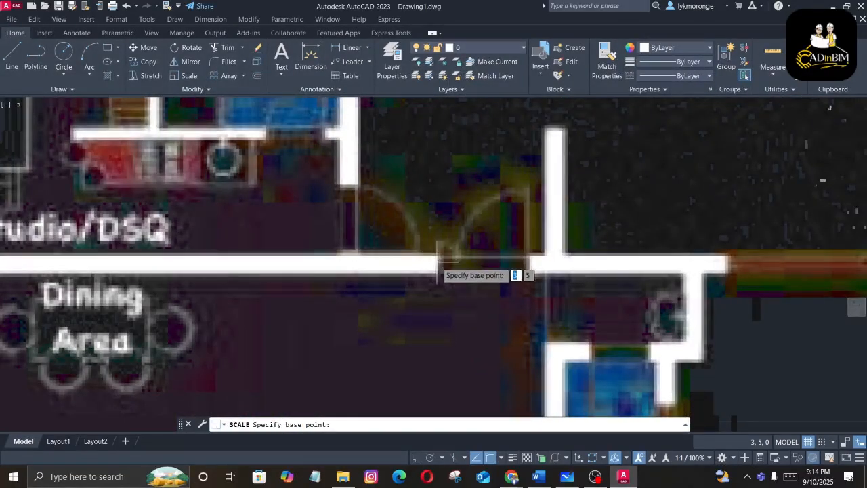
left_click(440, 263)
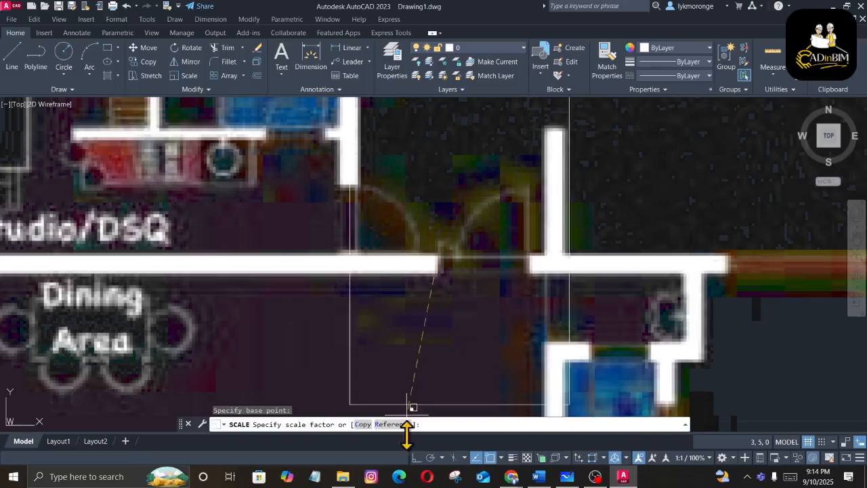
With Ortho on, scale the underlay by reference across the entrance door opening, giving it a new length of 850
left_click(417, 458)
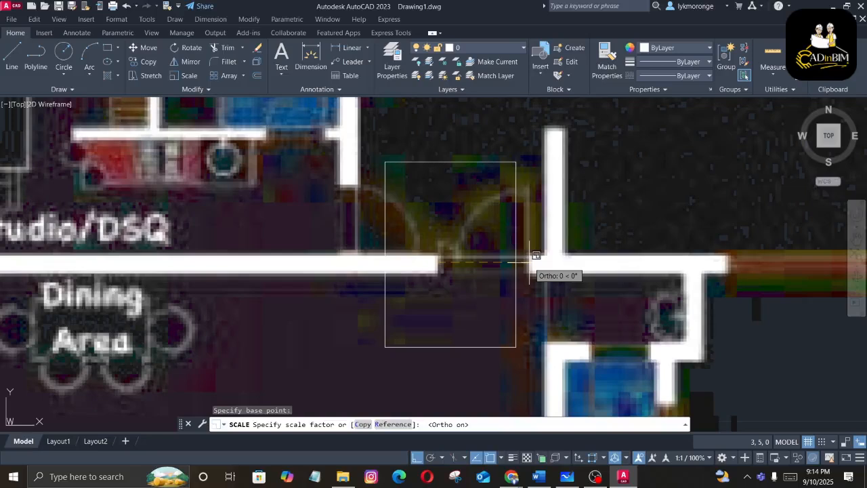
left_click(394, 424)
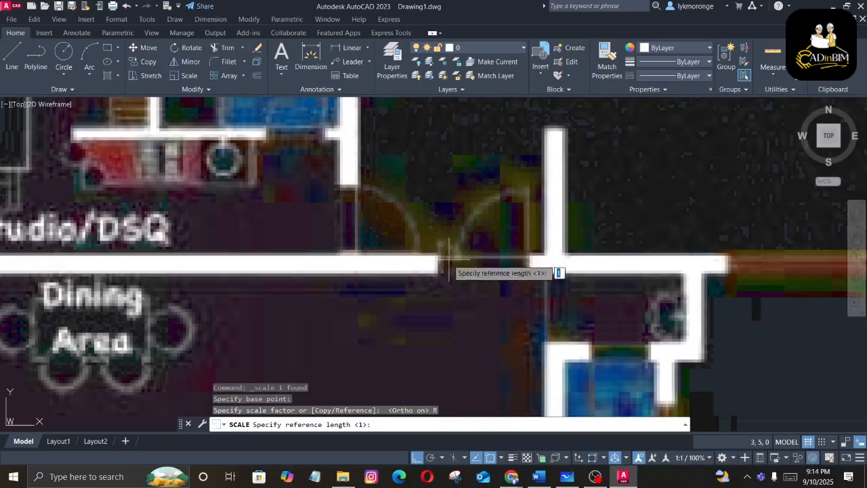
left_click(443, 264)
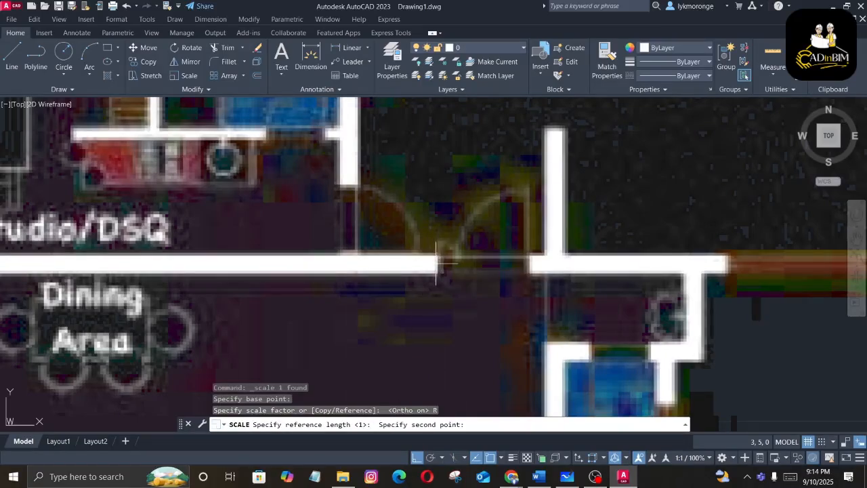
left_click(528, 262)
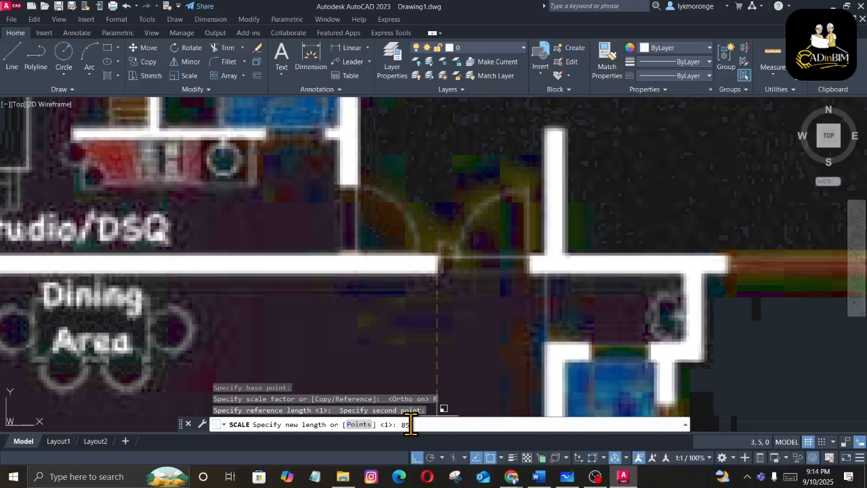
type("0")
key("Return")
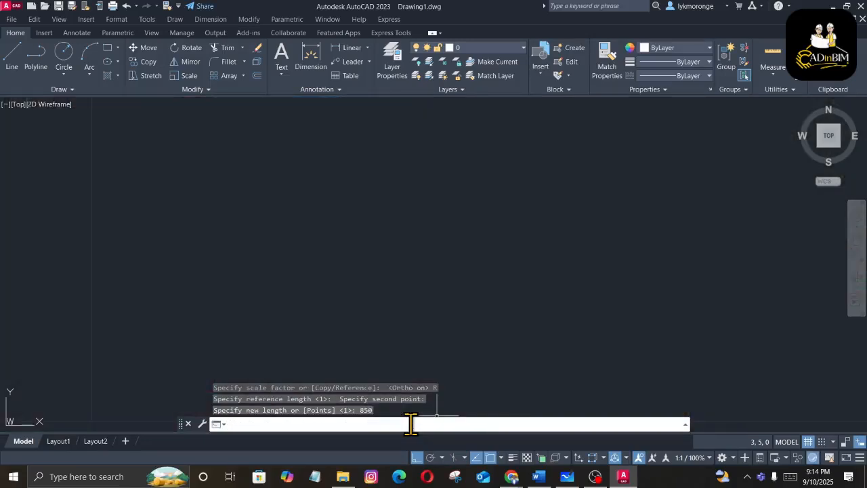
scroll(410, 296, "down", 5)
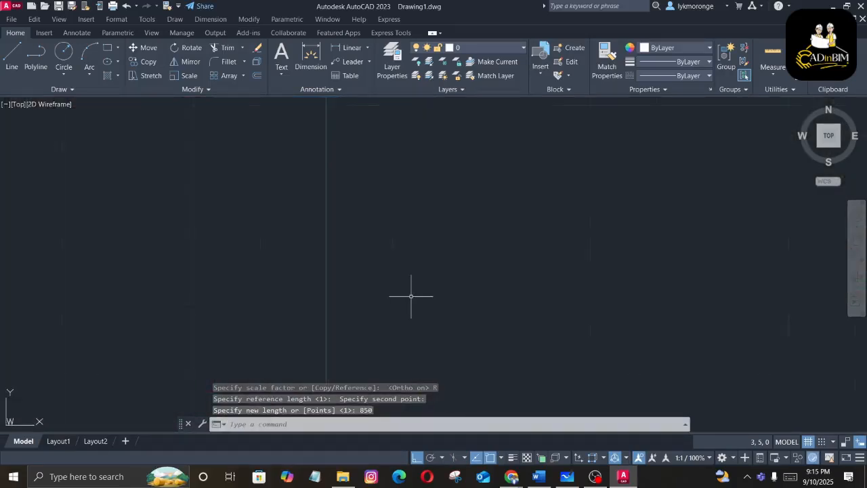
scroll(410, 296, "down", 6)
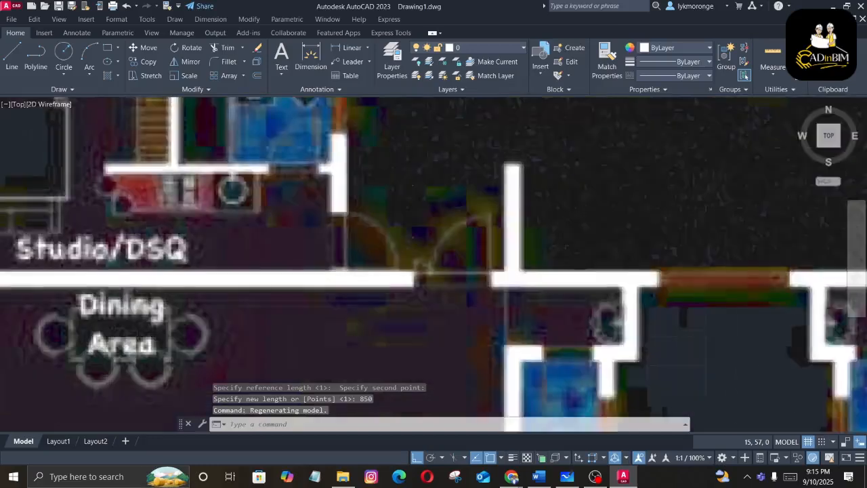
scroll(307, 169, "down", 6)
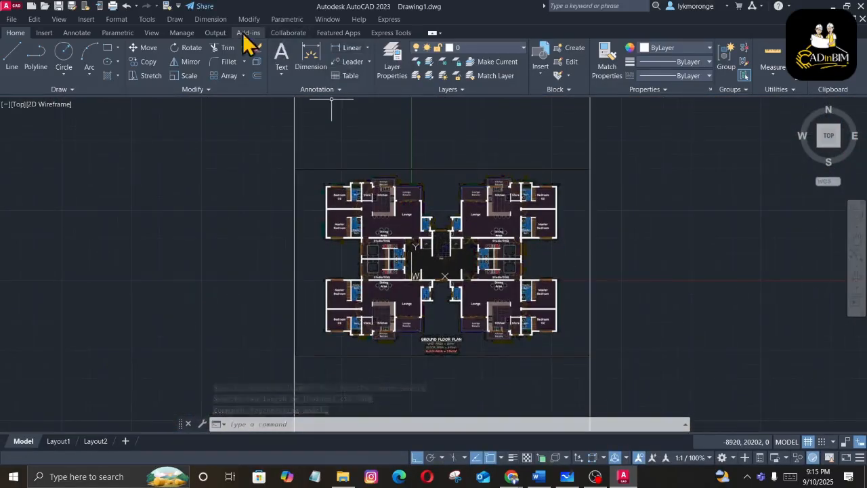
Open the Standard dimension style for modification and set its linear primary units precision to 0
left_click(77, 34)
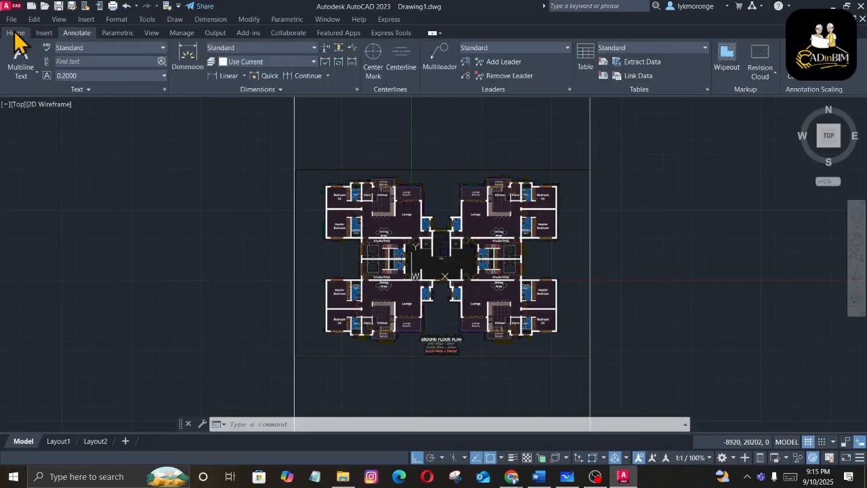
left_click(17, 33)
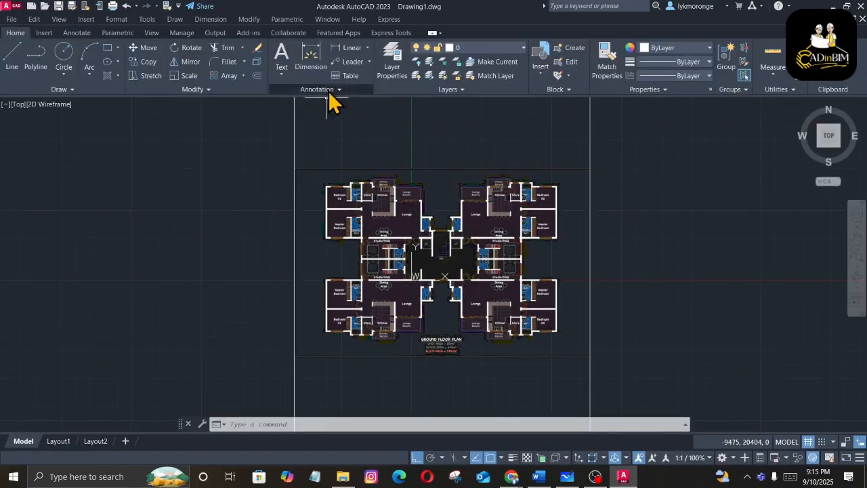
left_click(332, 90)
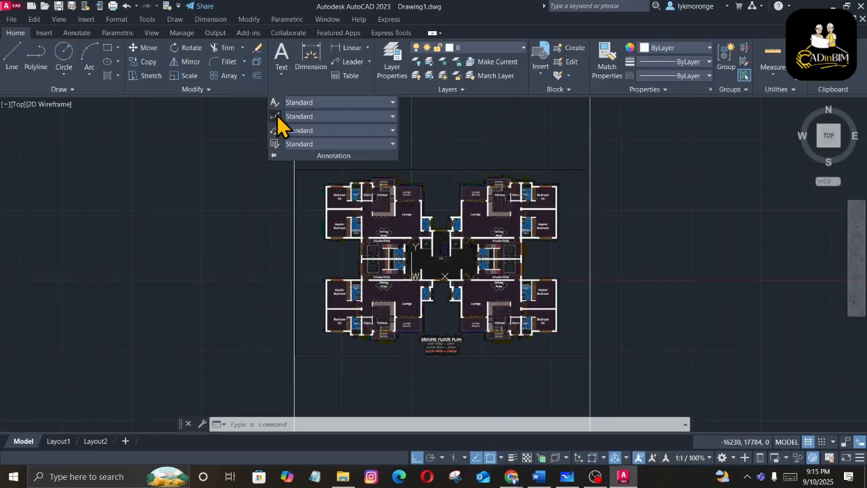
left_click(275, 115)
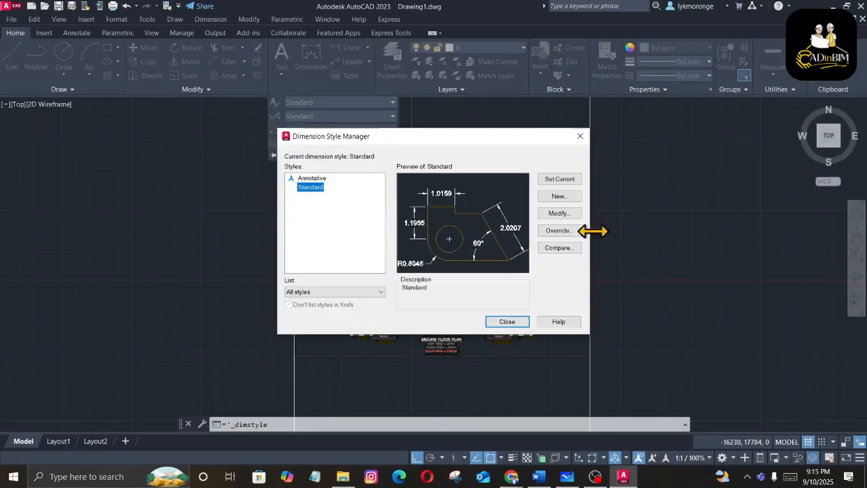
left_click(552, 213)
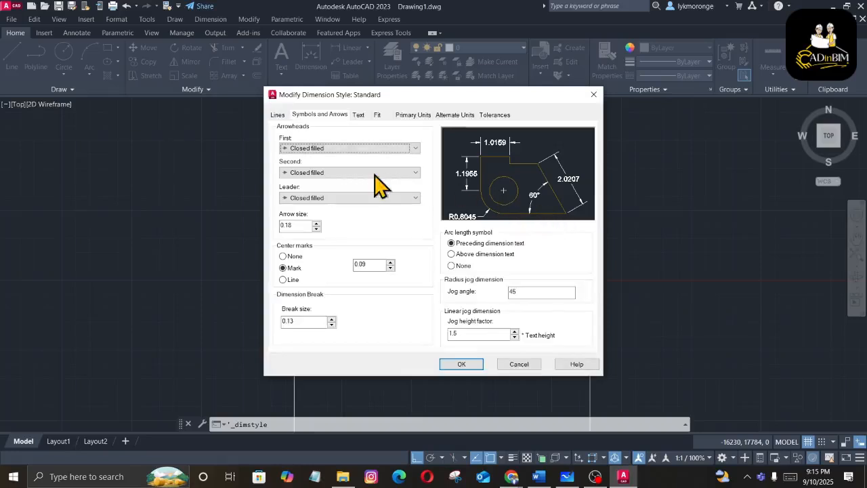
left_click(413, 115)
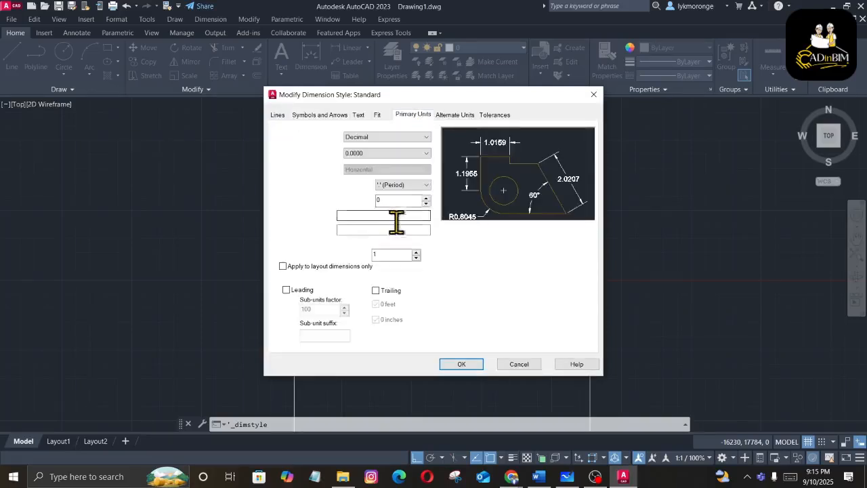
left_click(411, 153)
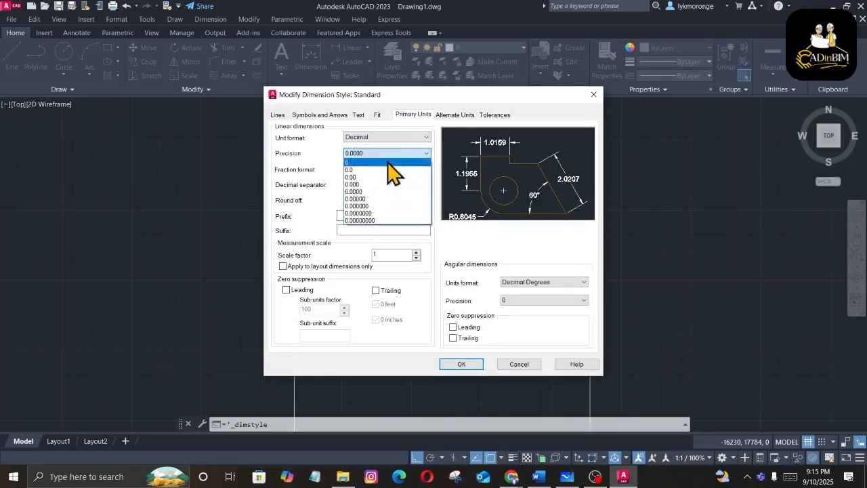
left_click(389, 163)
Set the dimension style's text height to 200 and its text alignment to ISO standard
left_click(360, 115)
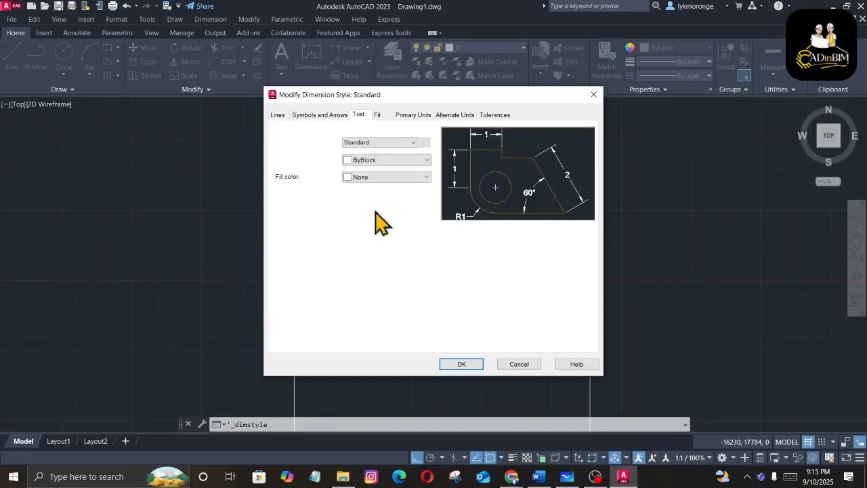
double_click(394, 194)
type("200")
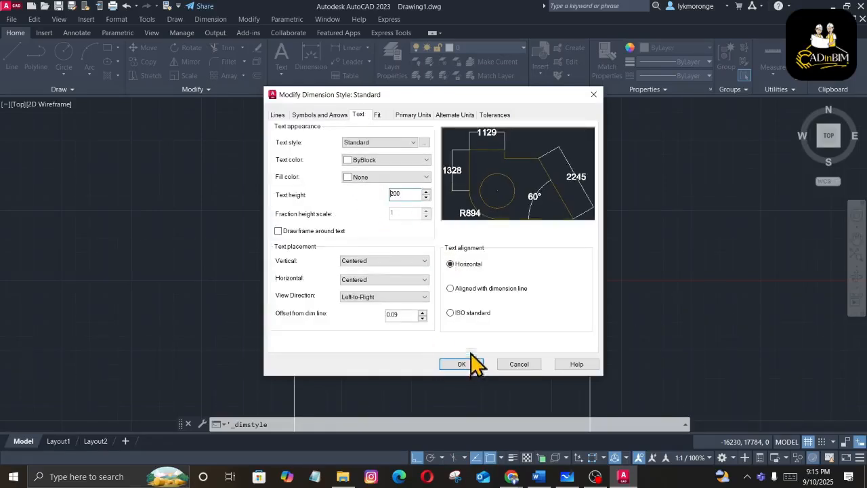
left_click(451, 313)
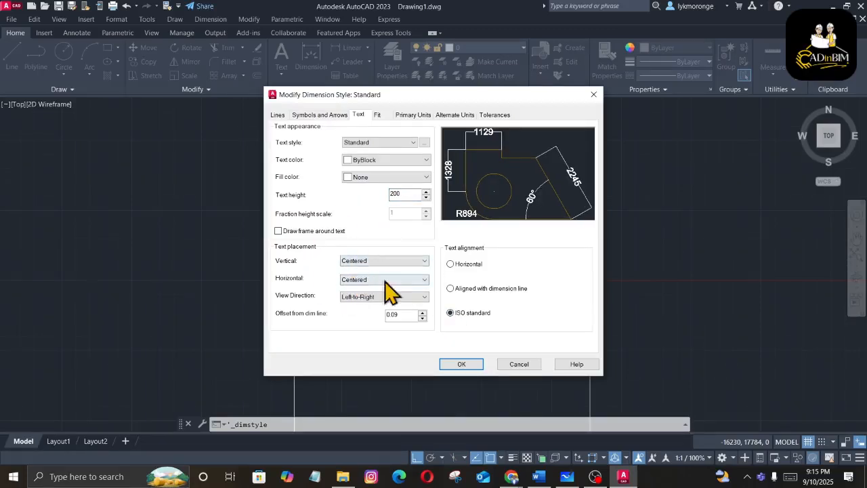
Set the dimension arrow size to 20, apply the style changes and make the Standard style current
left_click(327, 115)
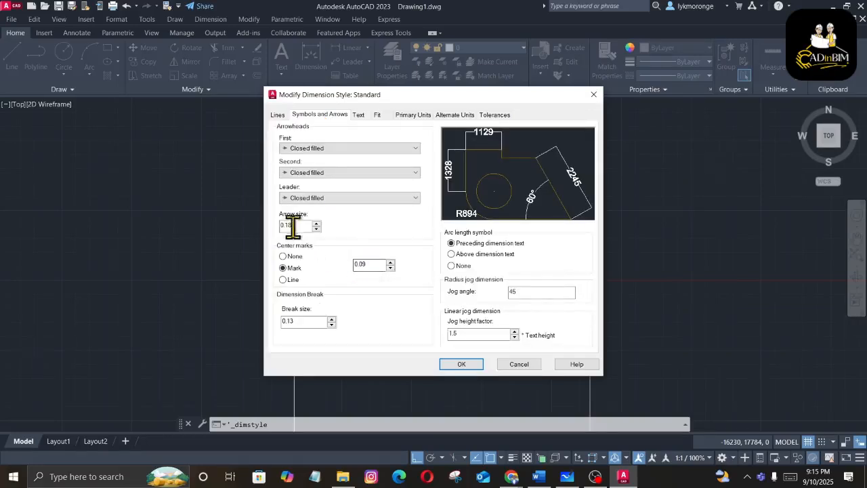
double_click(295, 225)
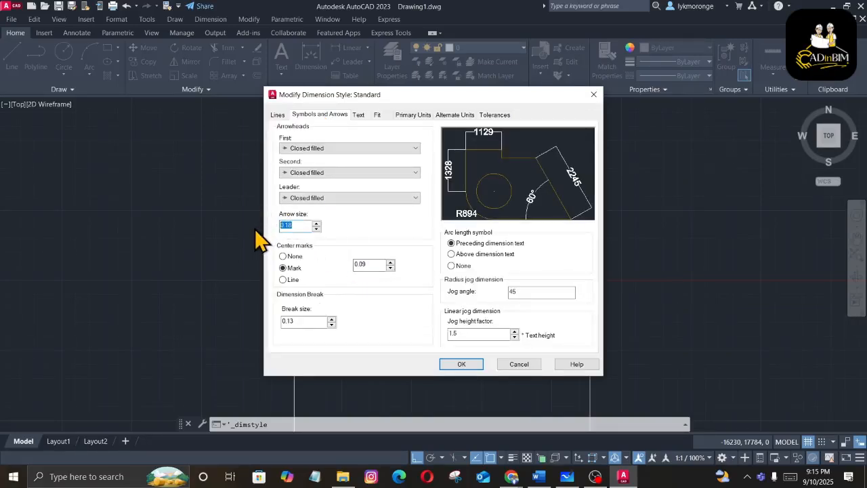
type("20")
left_click(461, 364)
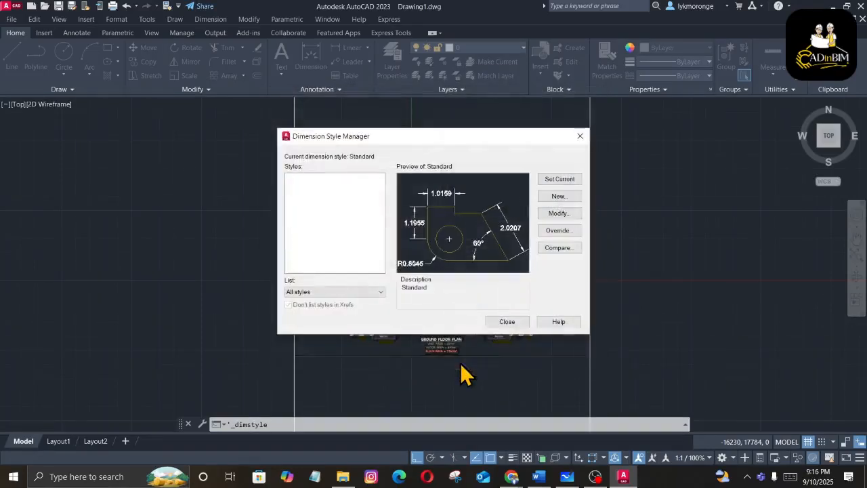
left_click(562, 182)
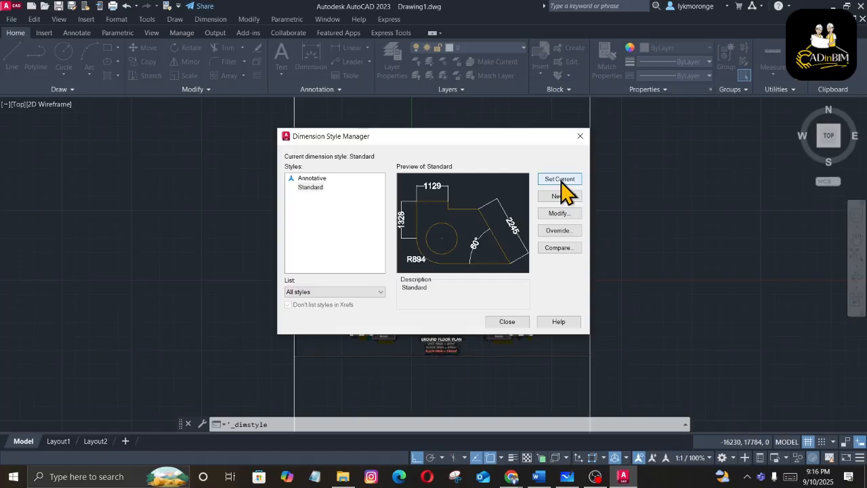
left_click(508, 321)
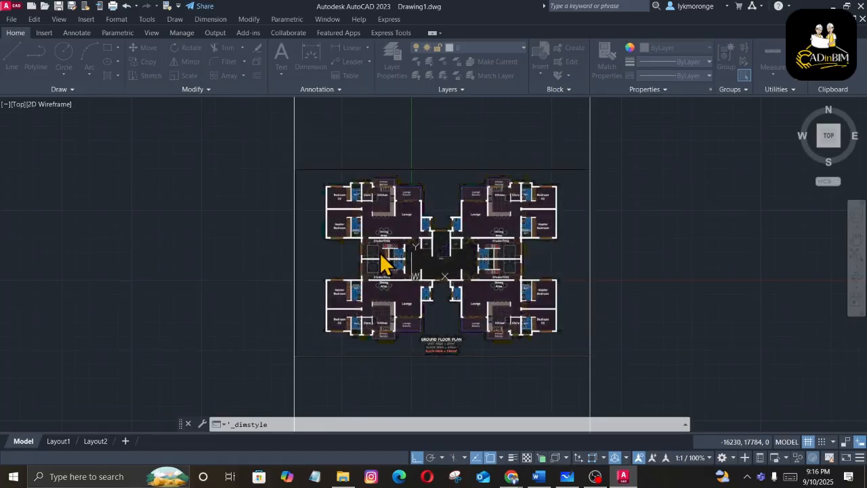
Check the width of the upper-left entrance door opening beside the lift with a linear dimension, without placing it
left_click(339, 47)
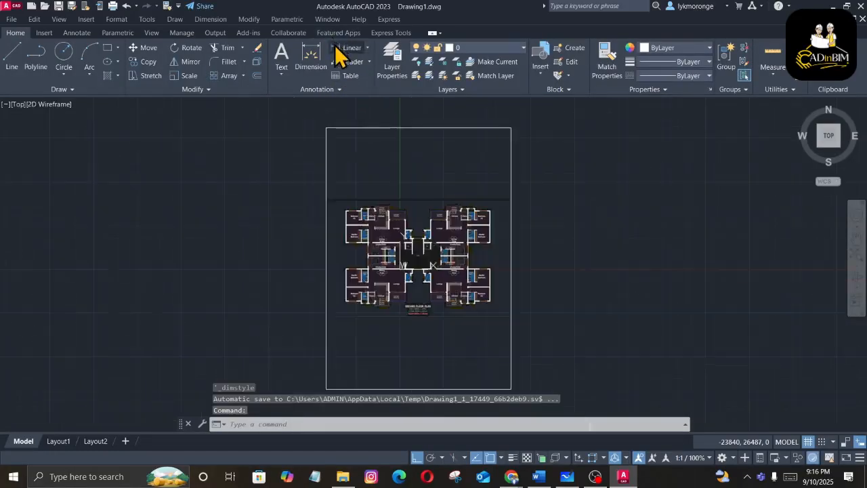
scroll(397, 245, "up", 8)
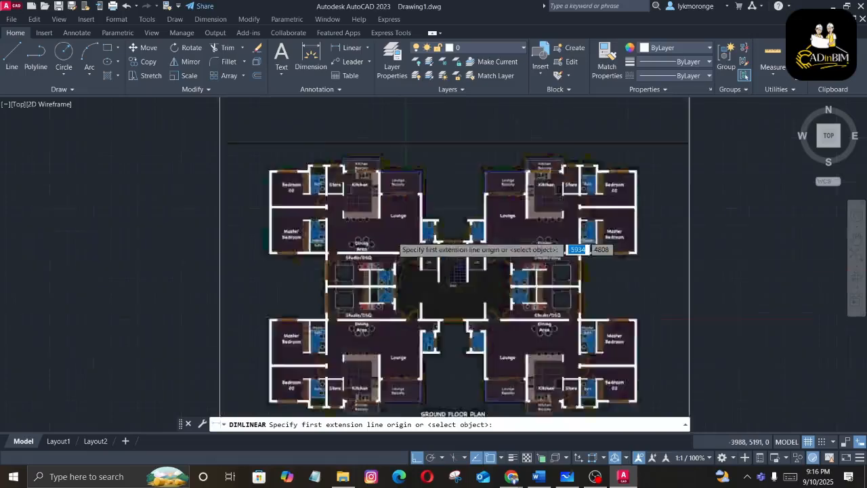
scroll(396, 246, "up", 10)
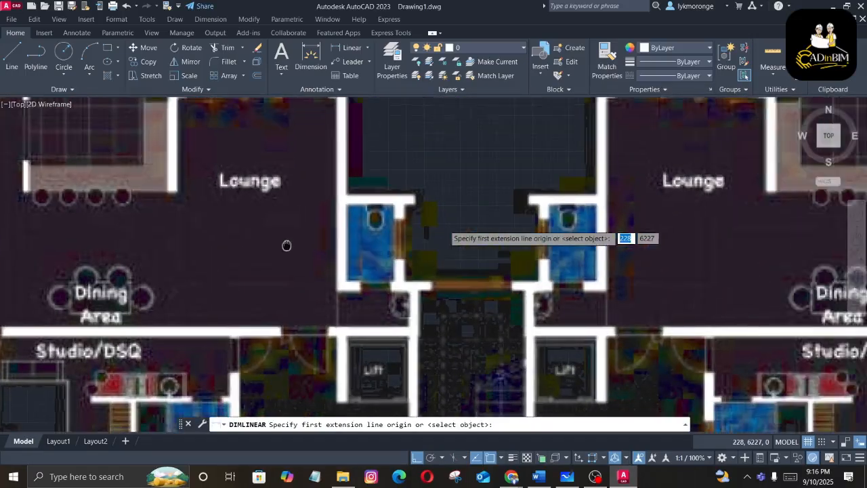
scroll(441, 215, "down", 6)
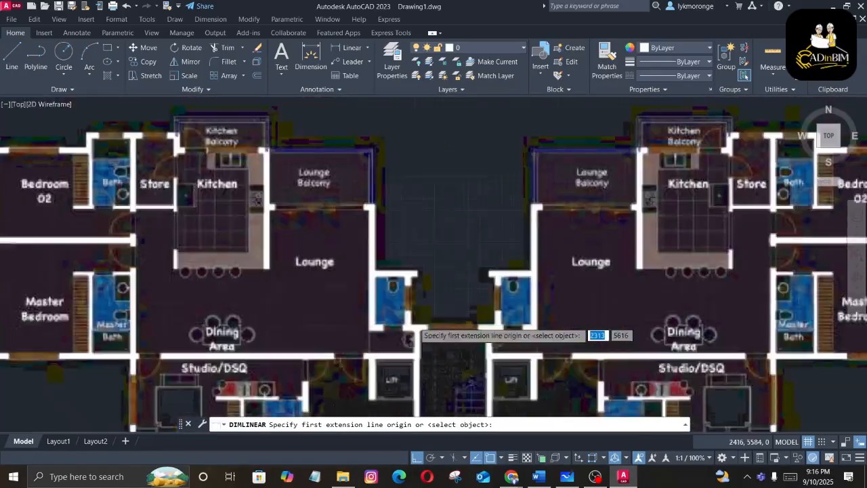
middle_click_drag(349, 352, 433, 201)
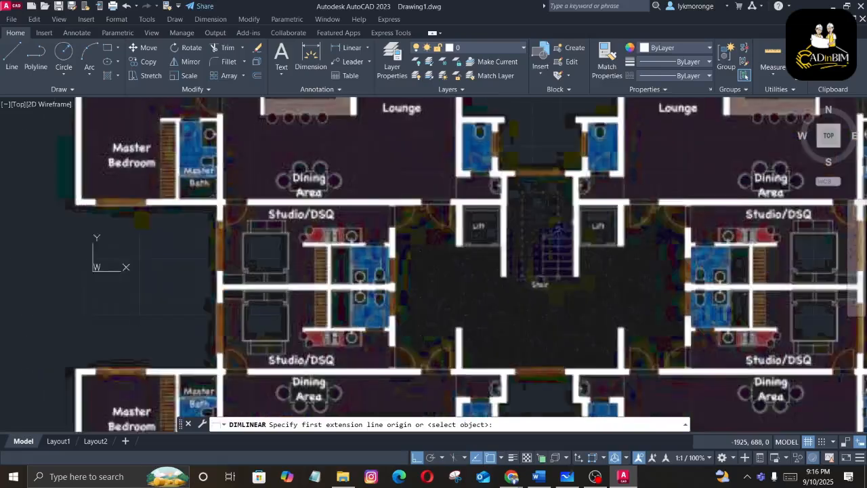
scroll(432, 203, "up", 3)
scroll(431, 203, "up", 2)
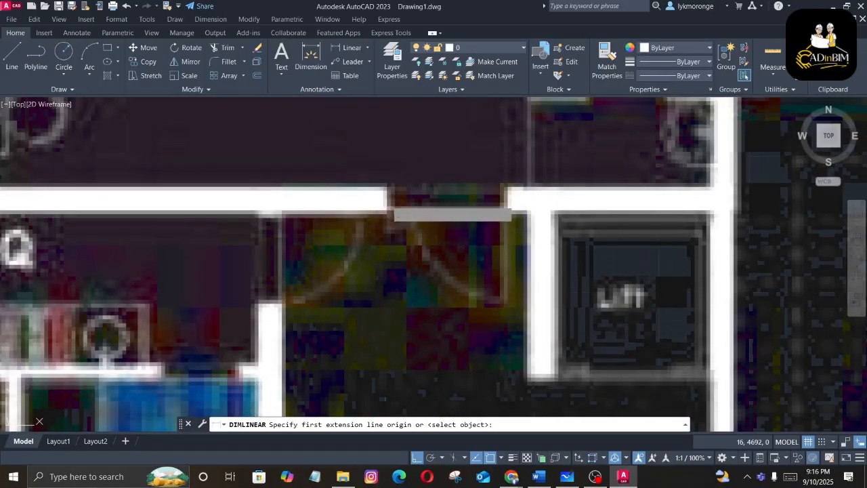
left_click(392, 200)
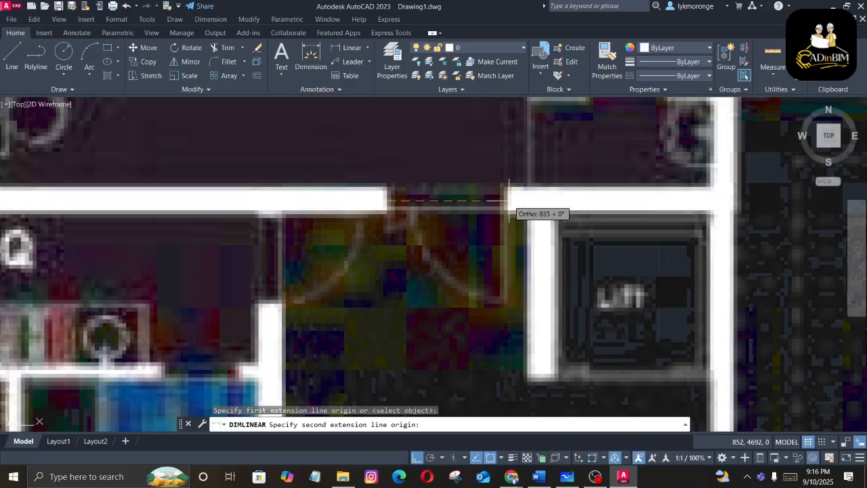
left_click(509, 201)
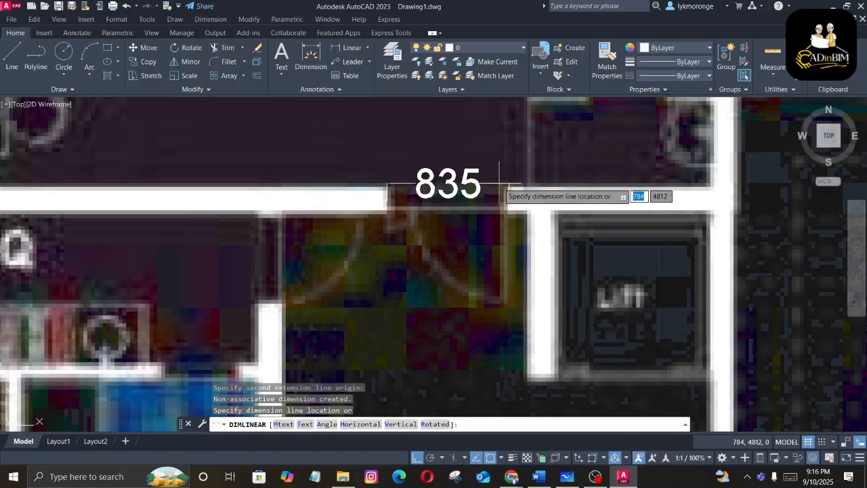
key("Escape")
scroll(499, 183, "down", 5)
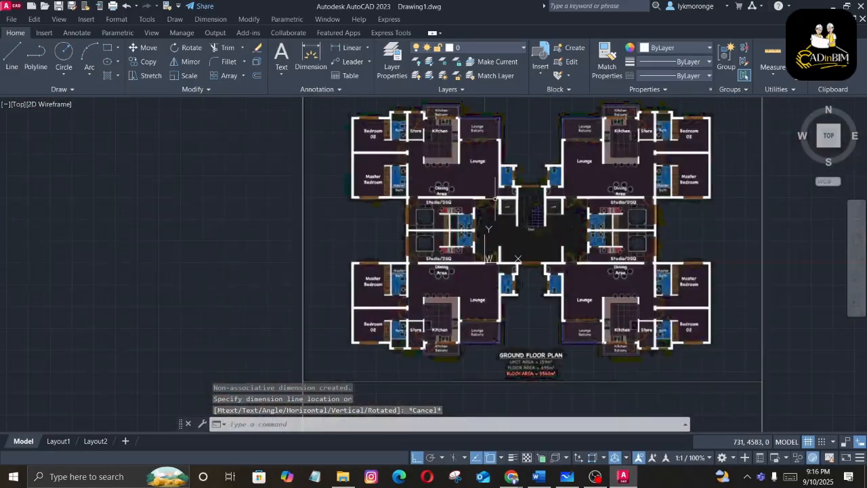
scroll(485, 198, "down", 3)
scroll(487, 234, "up", 4)
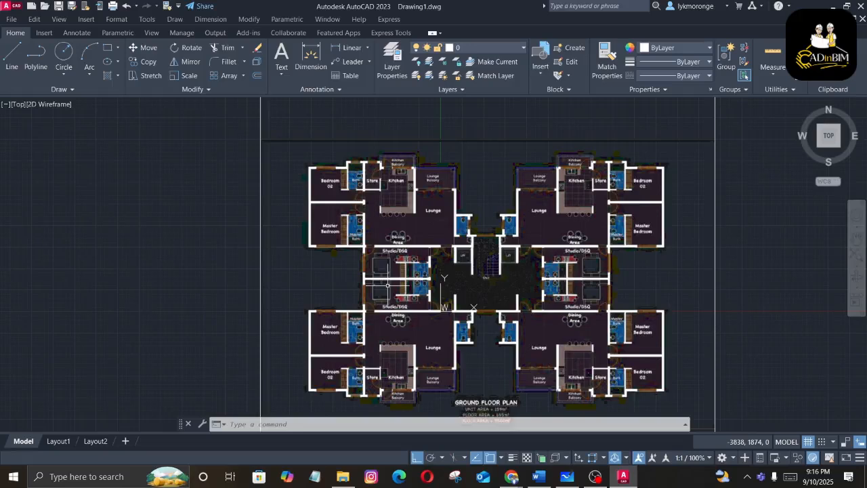
Create a new layer named Grid-Practice
left_click(395, 51)
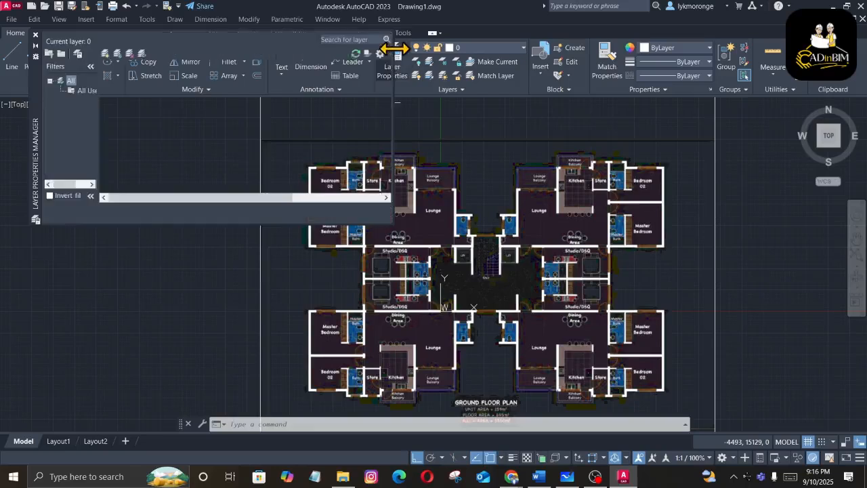
left_click(105, 53)
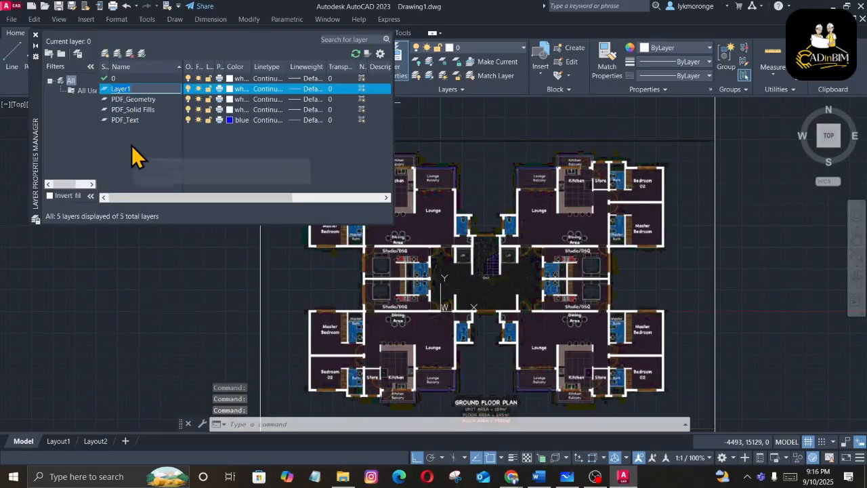
type("gRID")
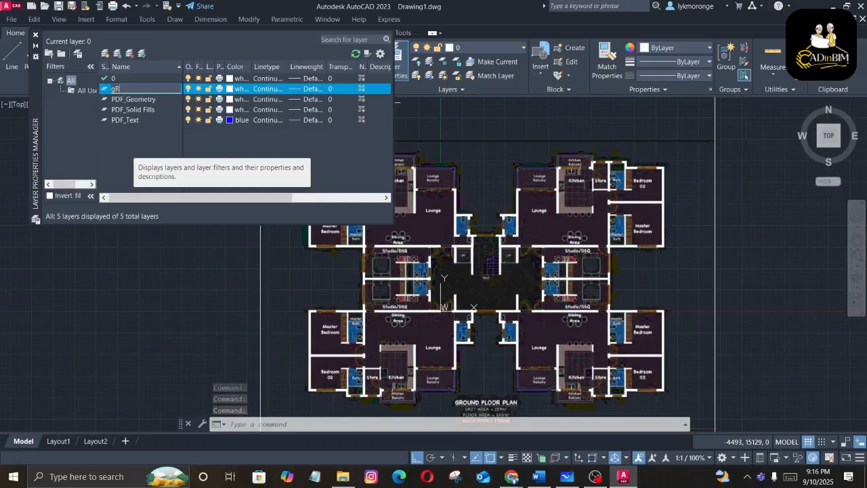
key("BackSpace")
key("BackSpace")
key("BackSpace")
key("BackSpace")
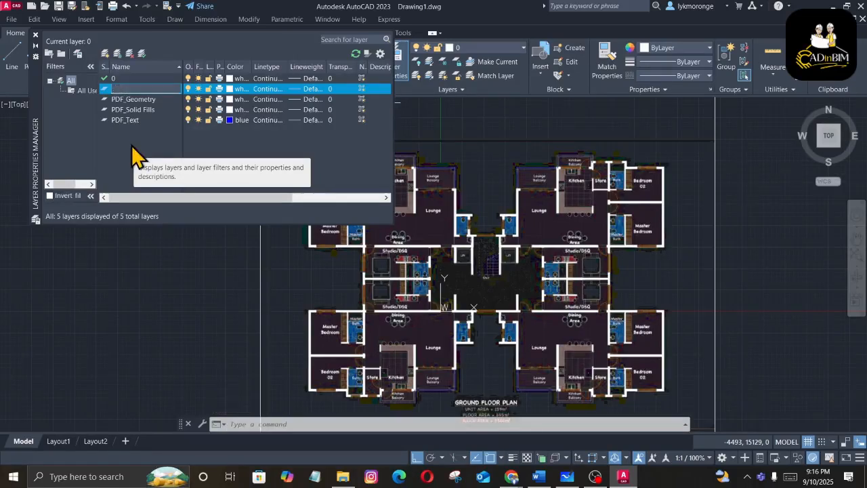
type("Grid-Practice")
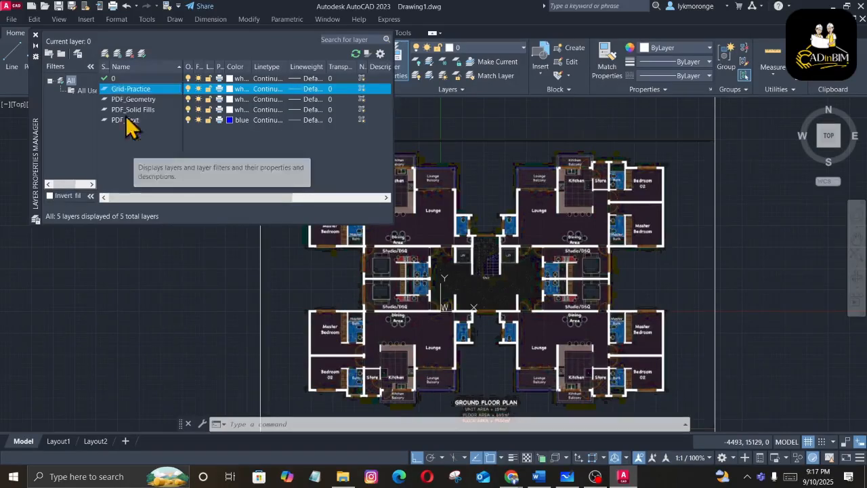
Create a new layer named Column-Practice and set its lineweight to 0.40 mm
left_click(105, 53)
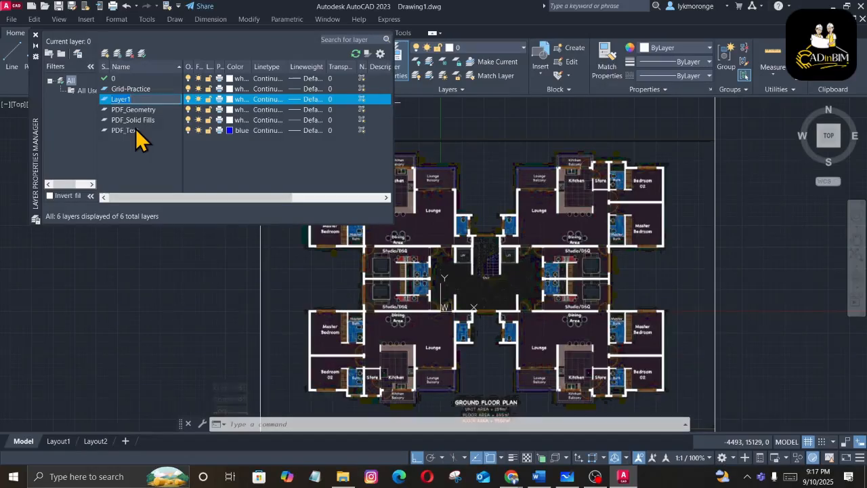
type("Column-Practice")
left_click(154, 145)
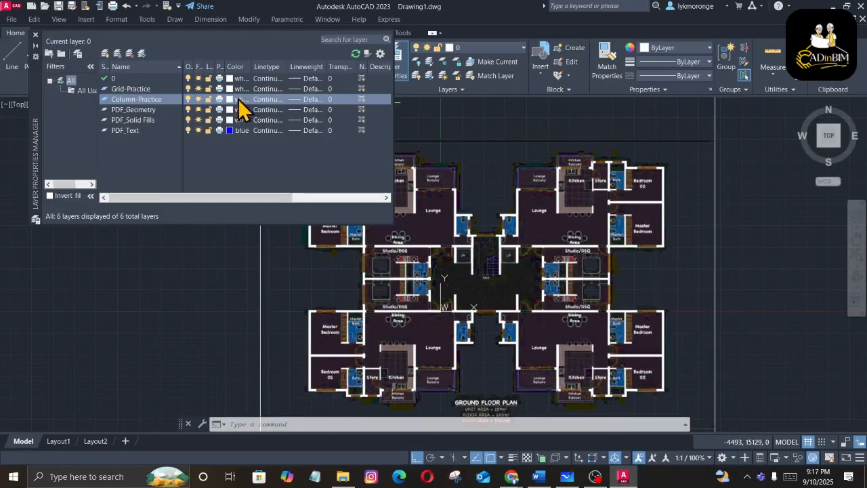
left_click(294, 99)
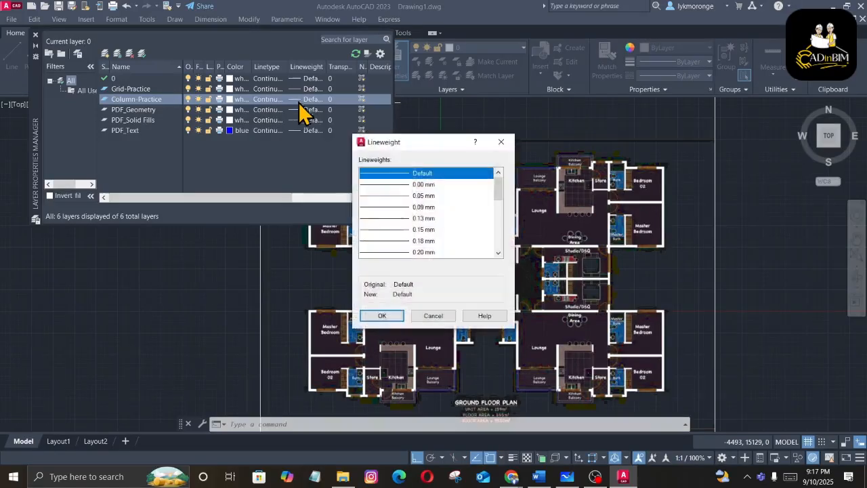
scroll(425, 240, "down", 2)
left_click(420, 230)
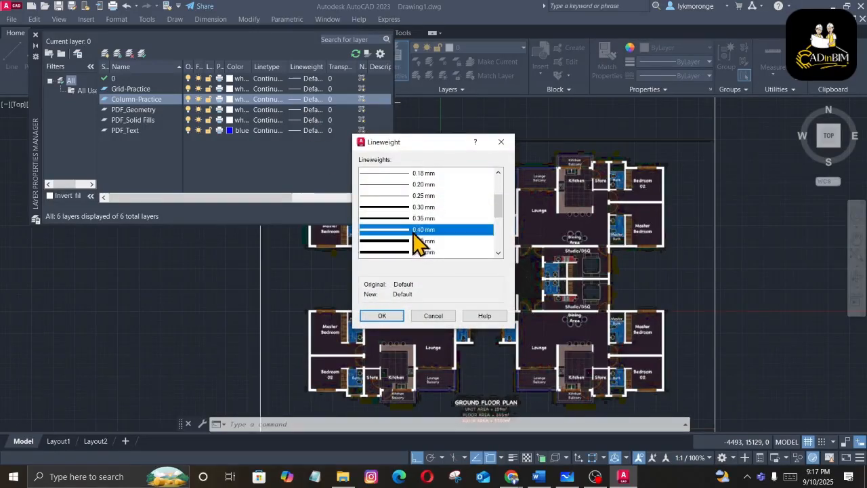
left_click(391, 319)
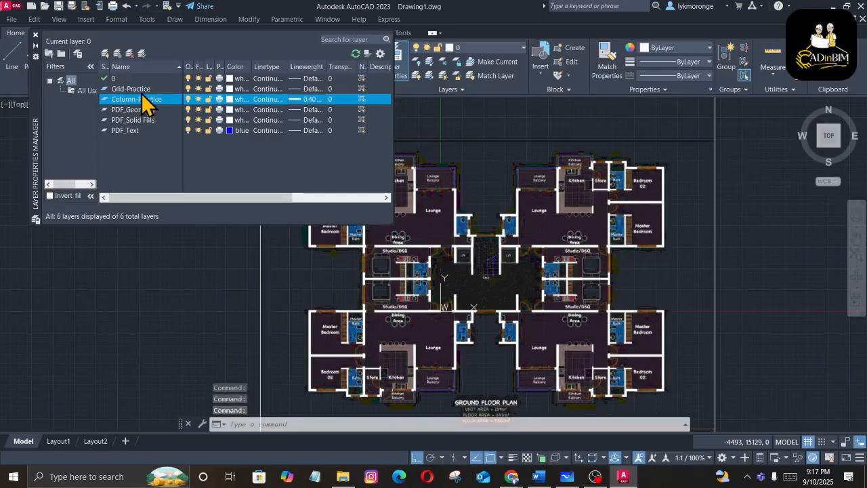
Set the Grid-Practice layer's colour to index 9 and its lineweight to 0.20 mm
left_click(142, 93)
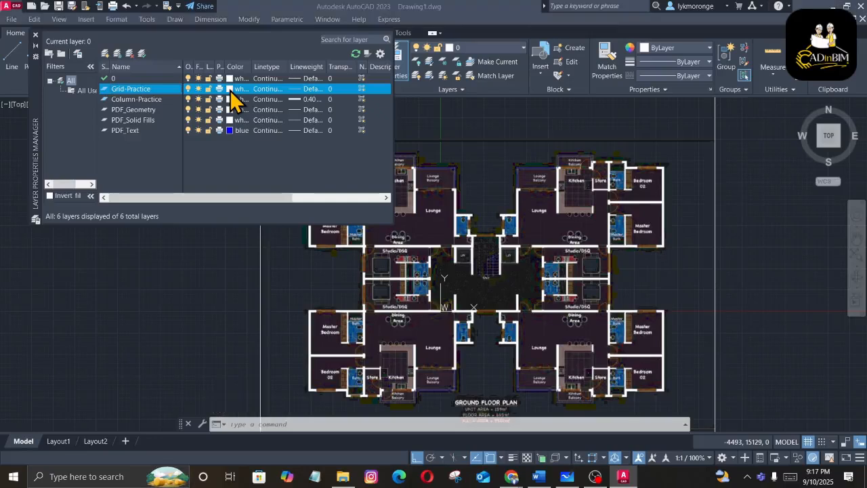
left_click(252, 89)
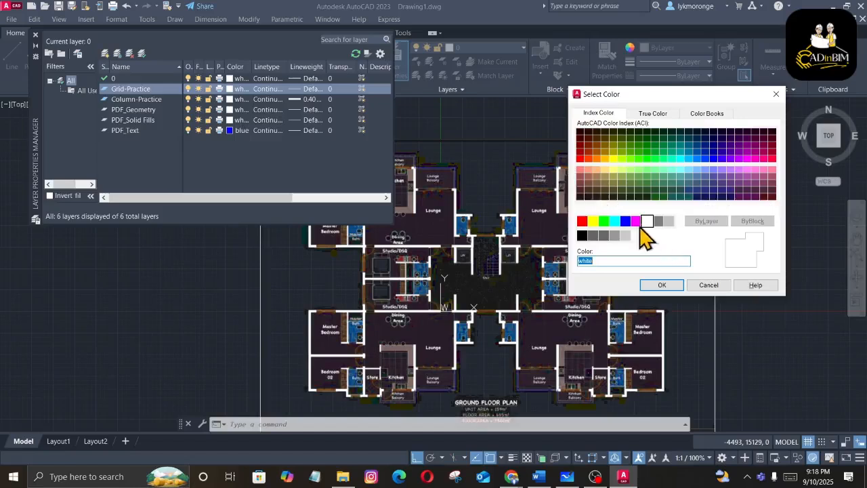
left_click(669, 221)
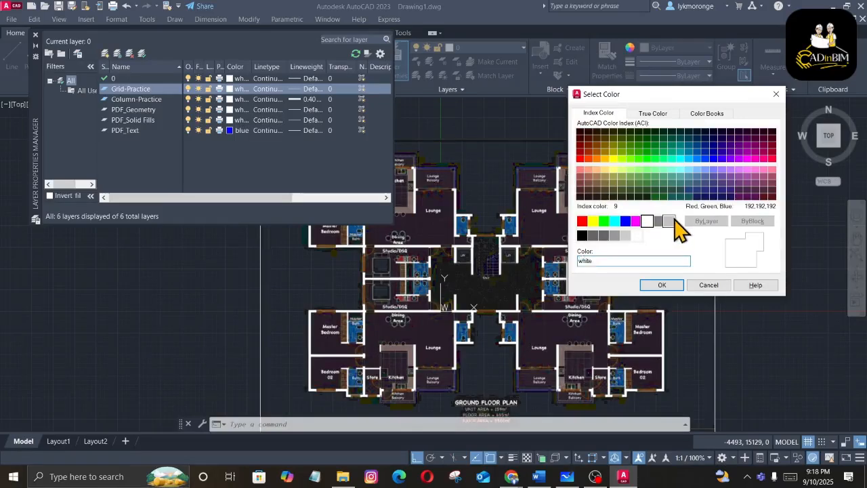
left_click(662, 285)
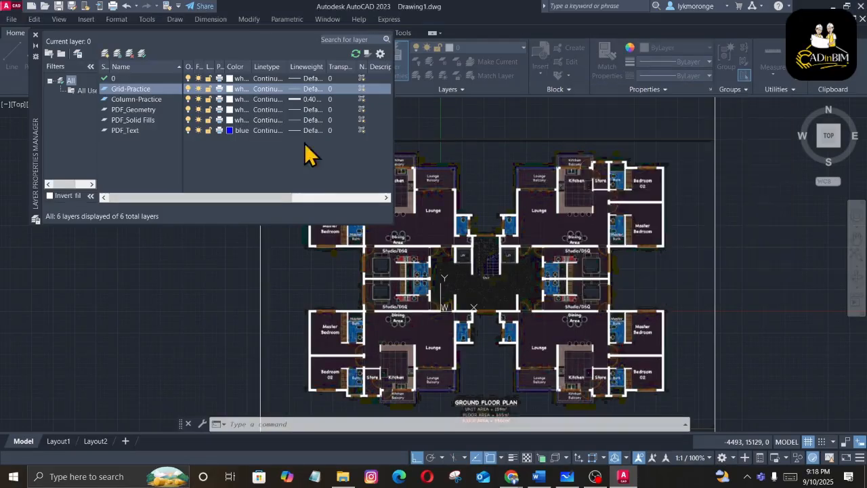
left_click(294, 92)
scroll(407, 251, "down", 1)
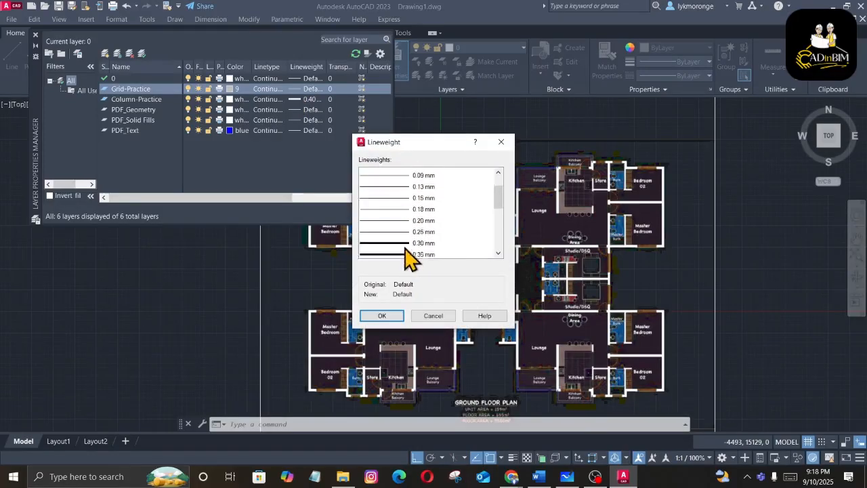
scroll(406, 247, "down", 1)
left_click(406, 185)
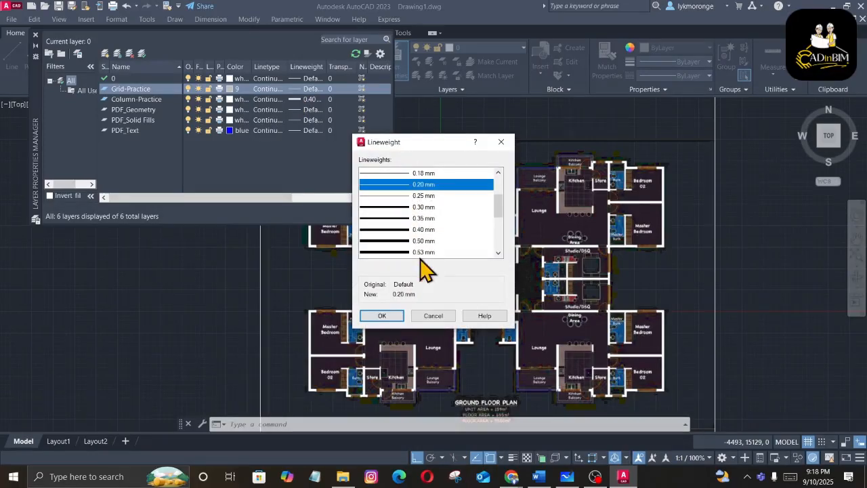
left_click(381, 316)
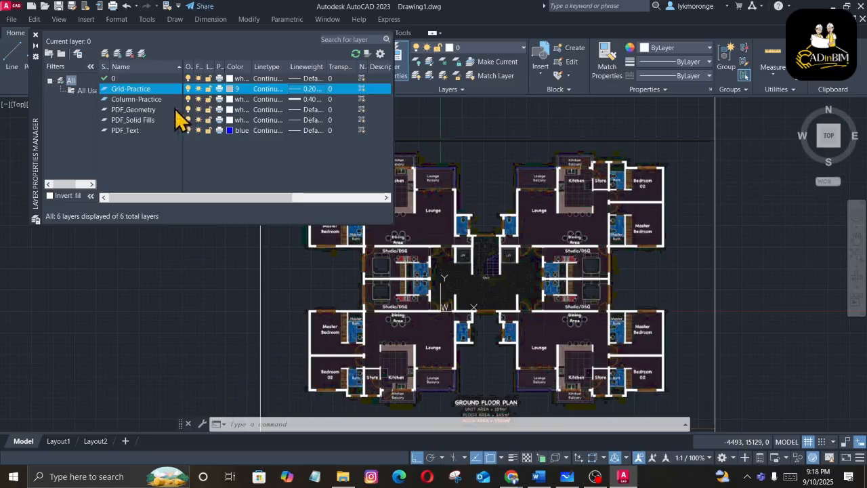
Set the Column-Practice layer's colour to index 80
left_click(229, 99)
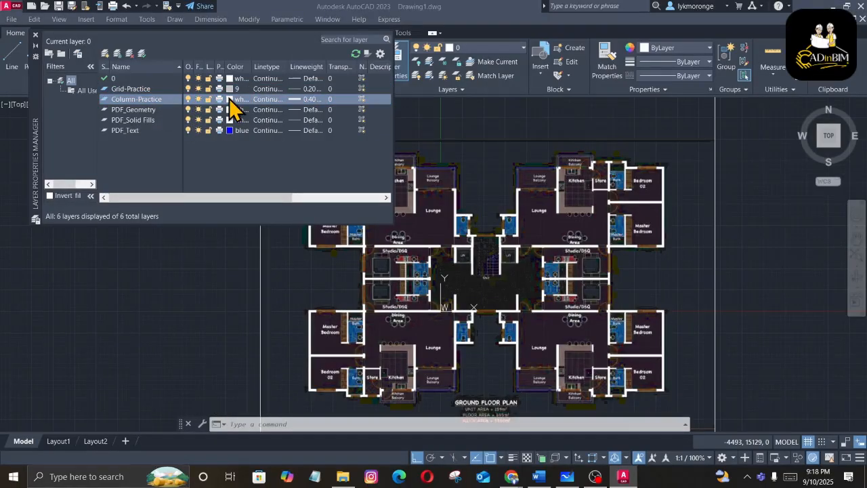
left_click(230, 100)
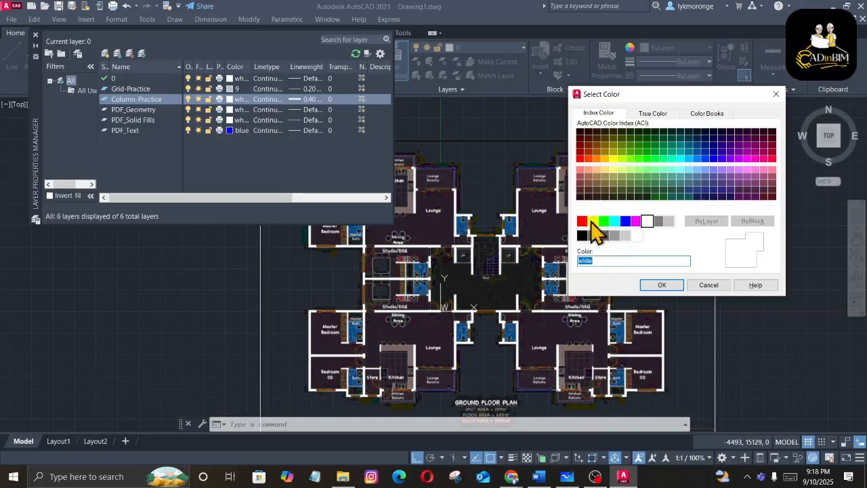
left_click(614, 222)
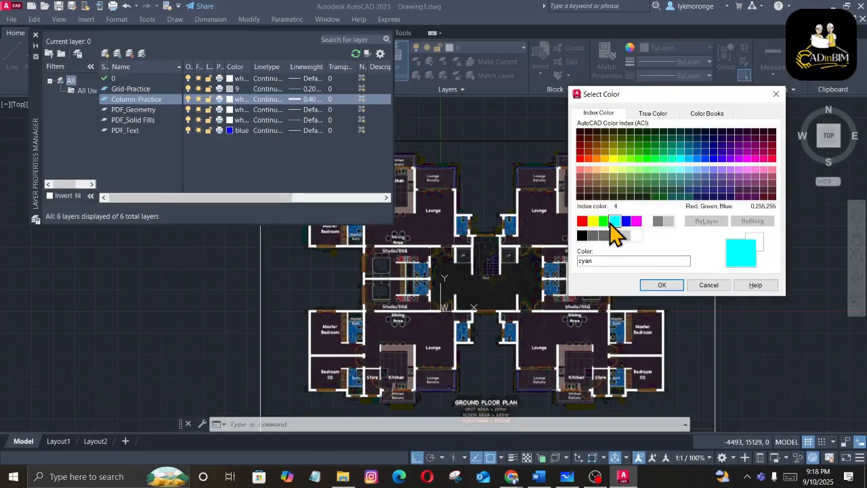
left_click(638, 160)
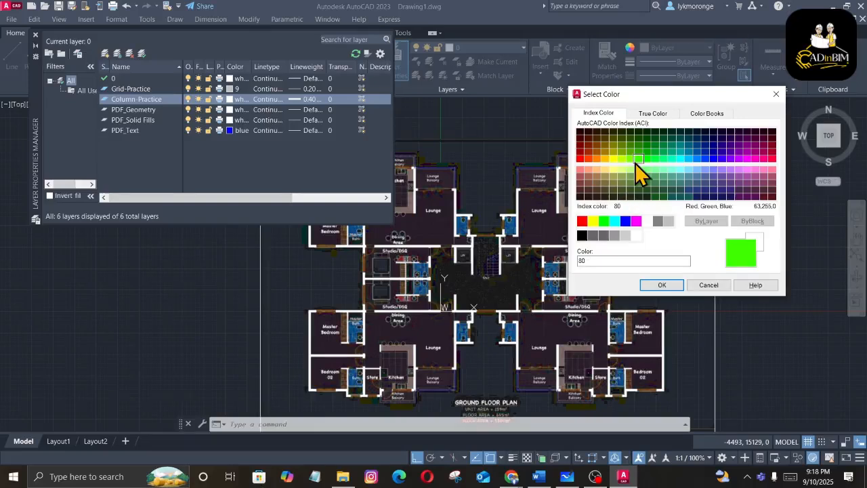
left_click(654, 286)
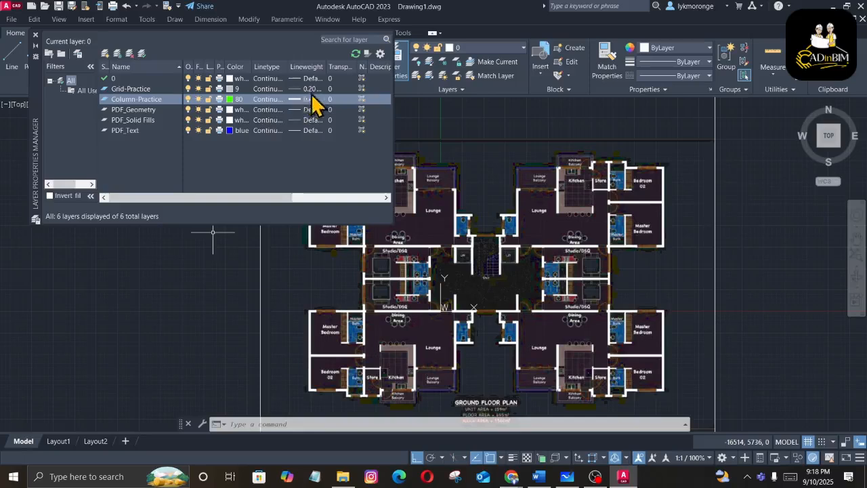
Load the CENTER linetype from acad.lin and assign it to the Grid-Practice layer
left_click(272, 89)
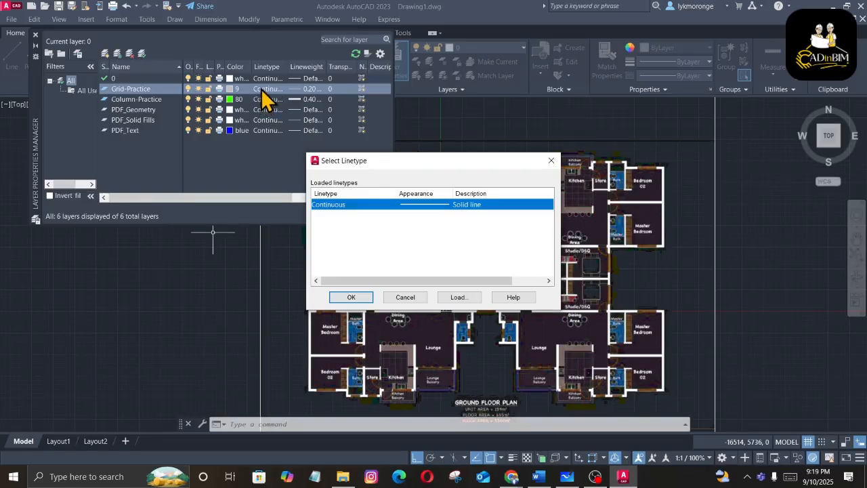
left_click(458, 297)
scroll(429, 253, "down", 6)
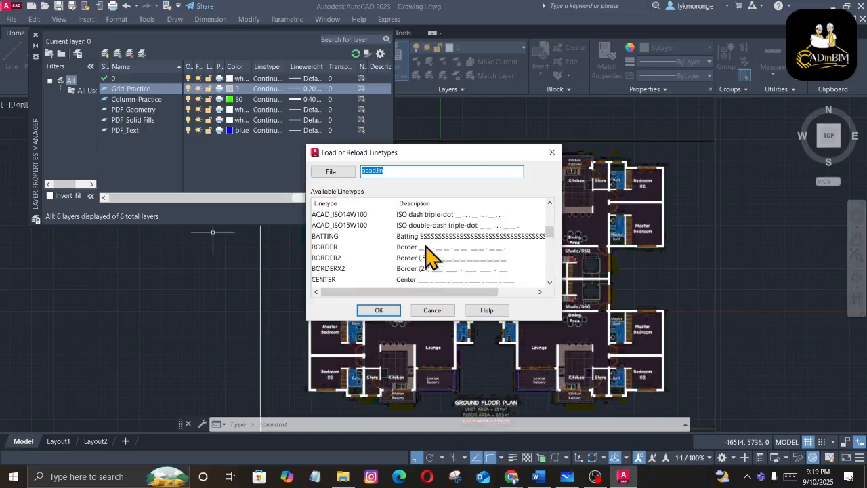
scroll(428, 252, "up", 2)
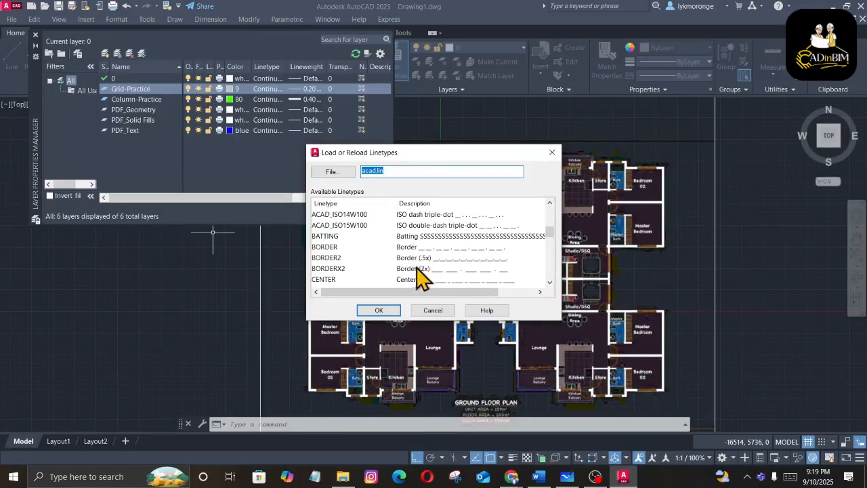
scroll(416, 271, "down", 1)
left_click(415, 249)
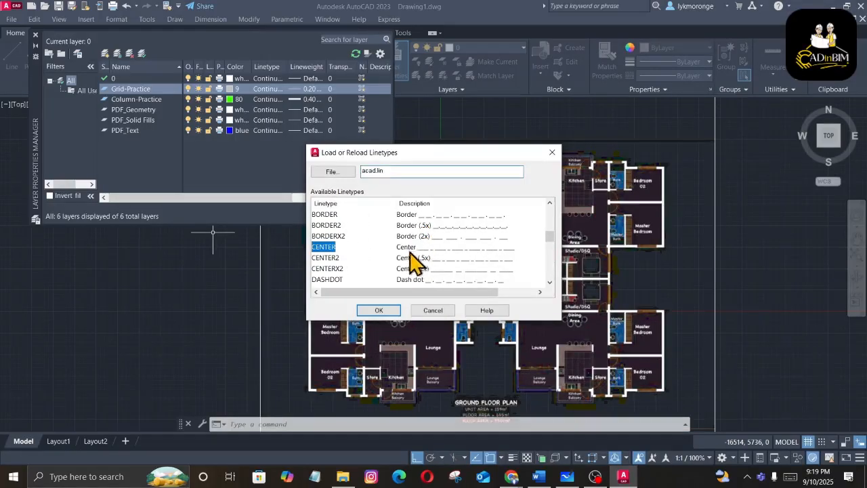
left_click(381, 311)
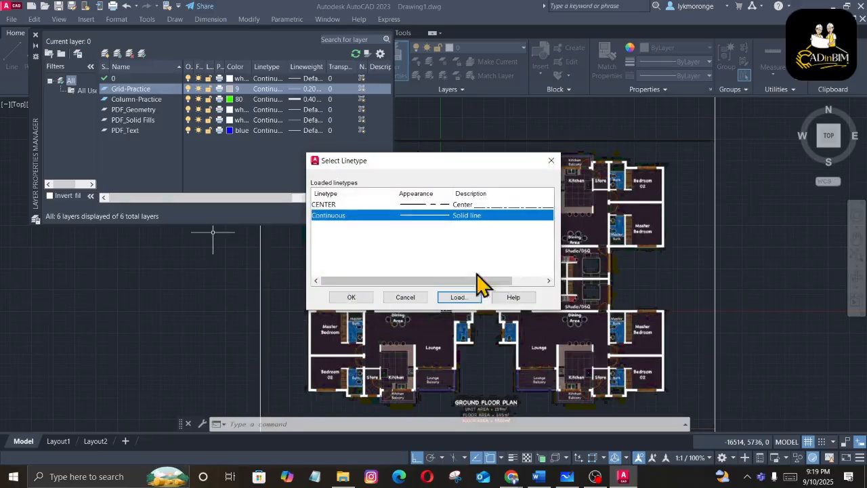
left_click(434, 204)
left_click(351, 296)
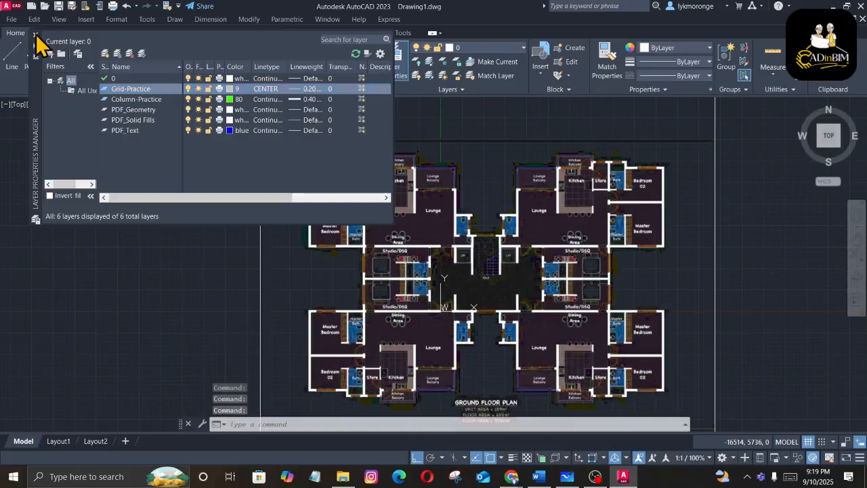
Close the layer manager and make Grid-Practice the current layer
left_click(35, 34)
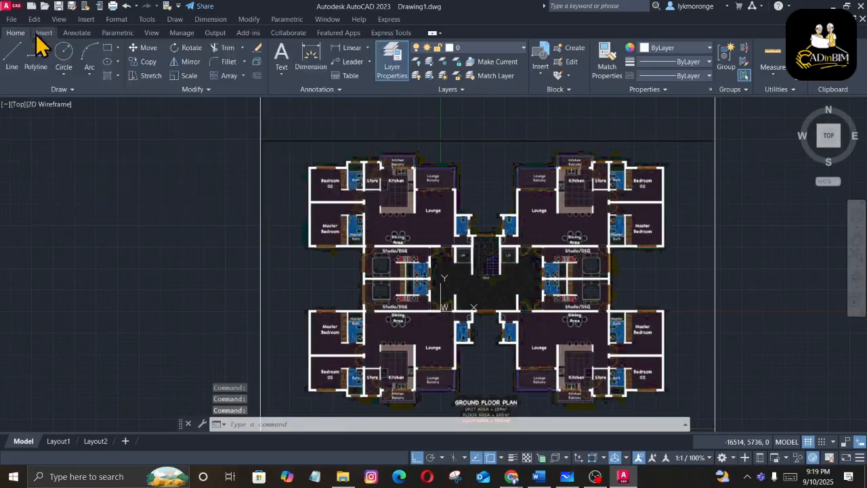
left_click(495, 48)
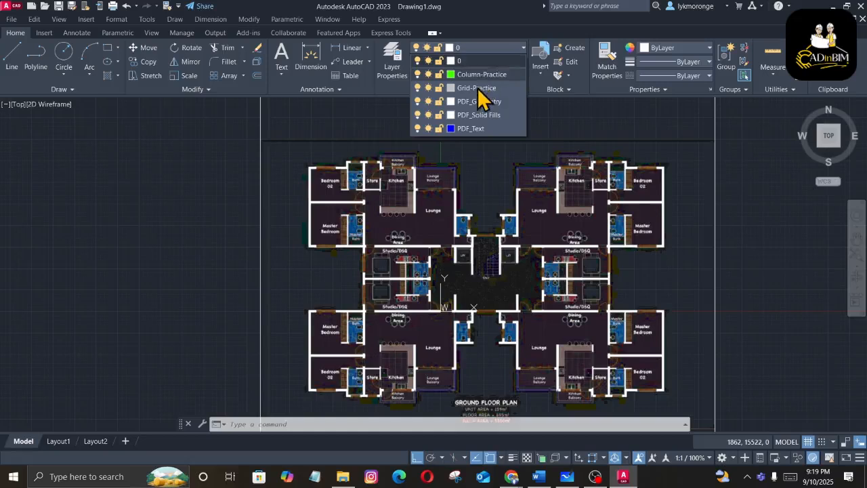
left_click(478, 88)
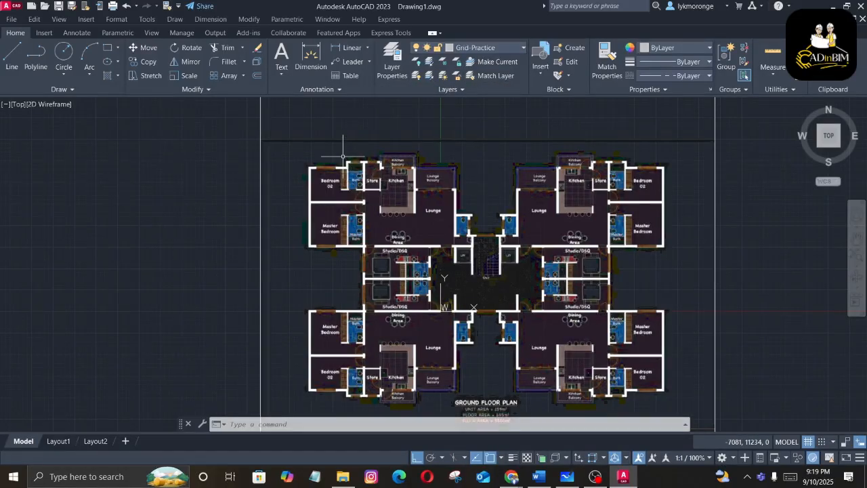
type("xl")
key("Return")
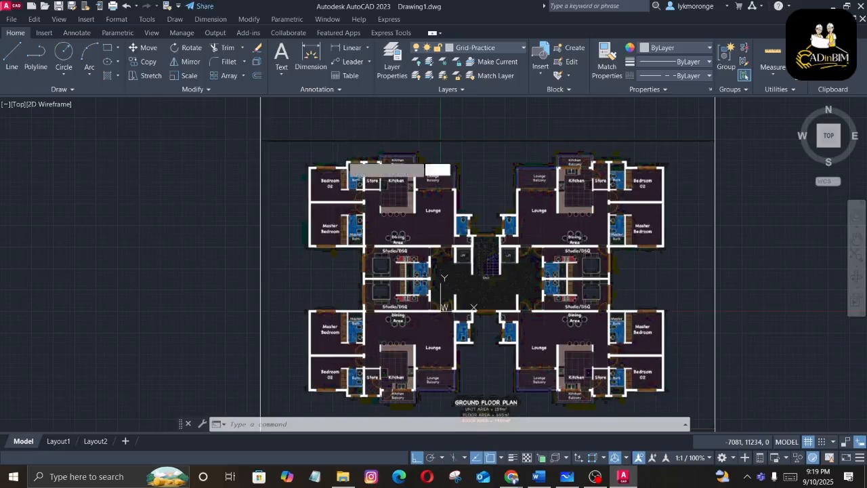
type("v")
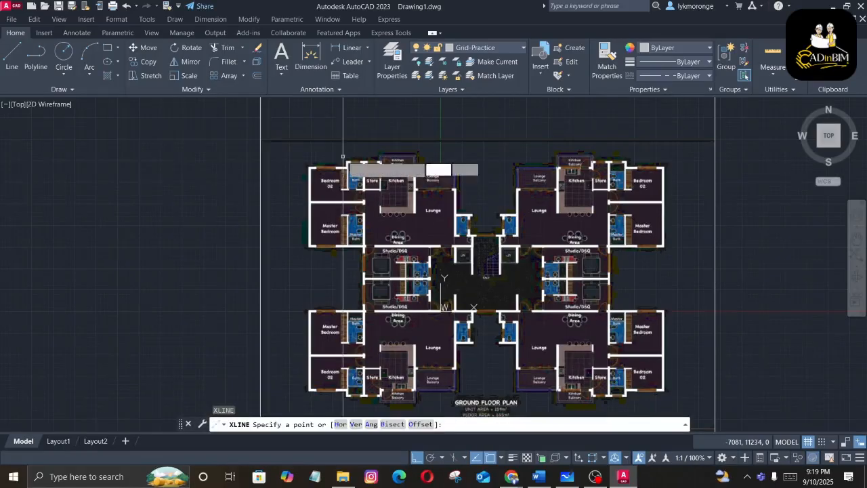
key("Return")
scroll(327, 204, "up", 10)
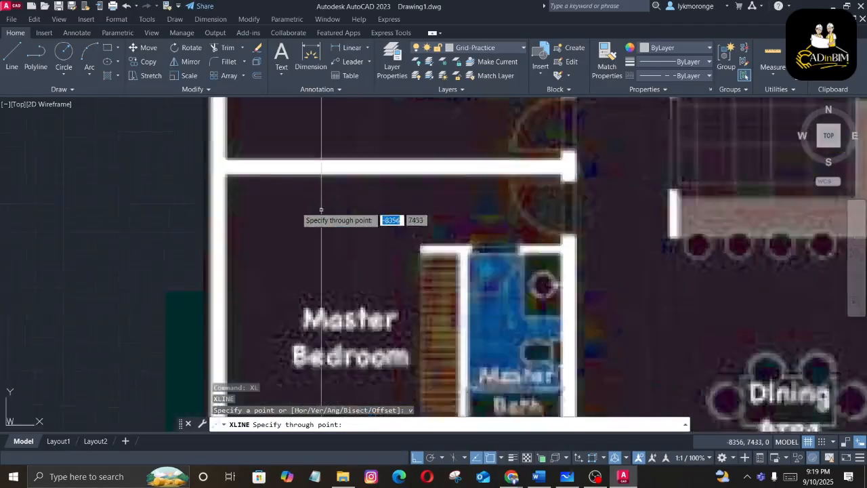
scroll(200, 214, "down", 8)
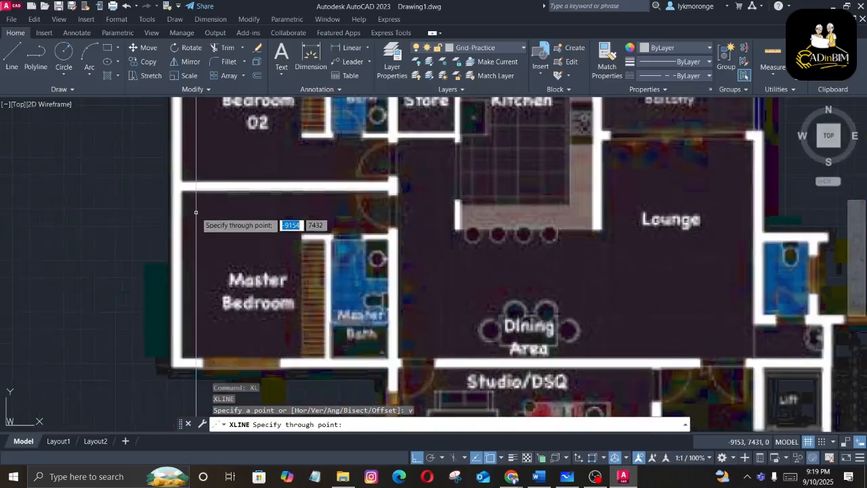
scroll(197, 212, "down", 4)
middle_click_drag(200, 211, 308, 196)
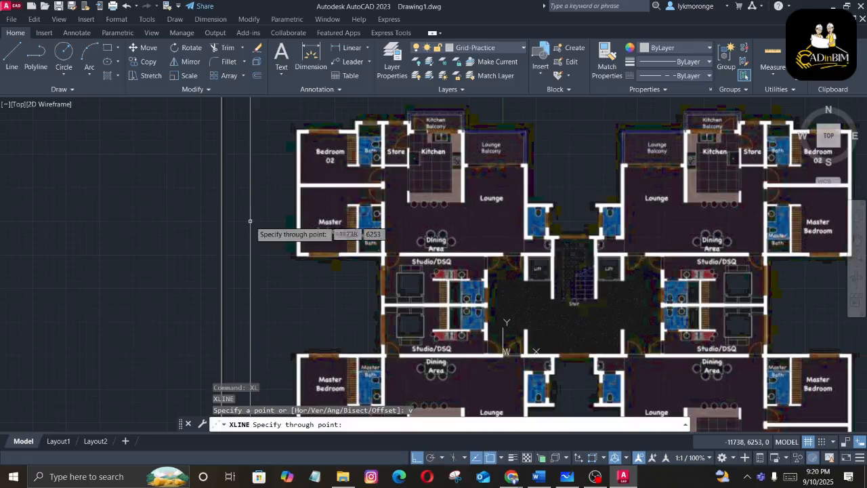
key("Escape")
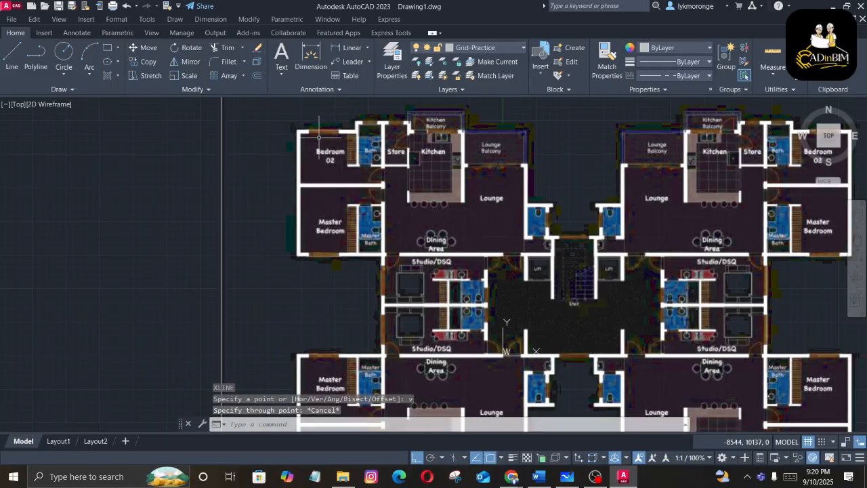
type("x")
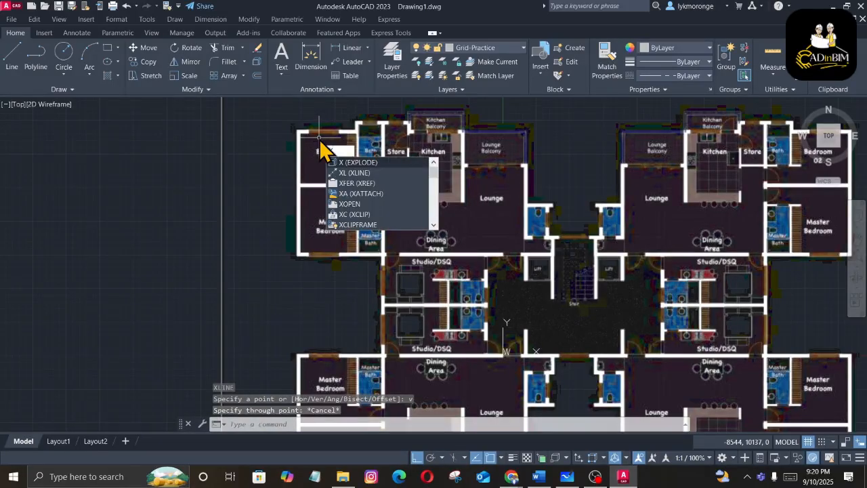
type("l")
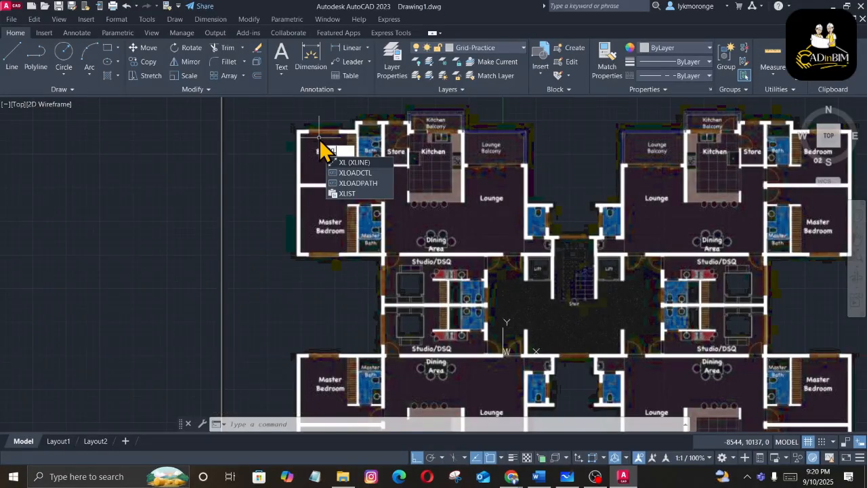
key("Return")
left_click(320, 139)
key("Escape")
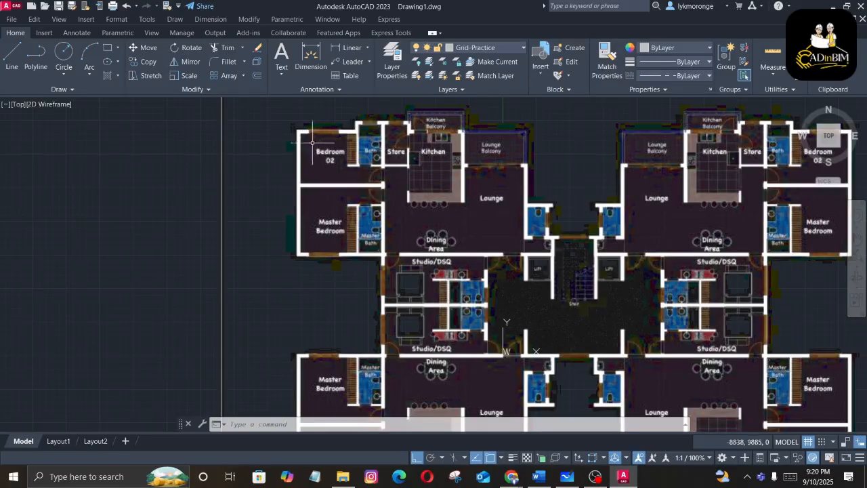
Measure the combined width of the upper-left unit's Master Bedroom and Master Bath along their lower wall with a linear dimension, without placing it
scroll(338, 250, "up", 4)
scroll(338, 251, "up", 2)
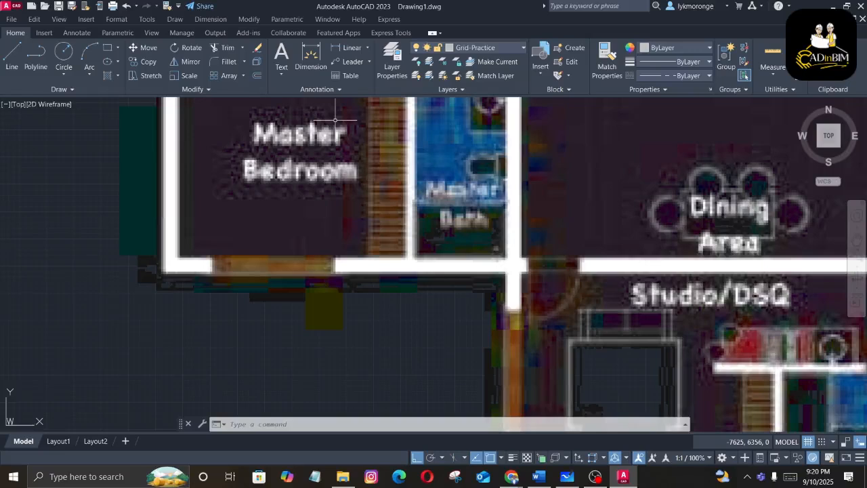
left_click(347, 48)
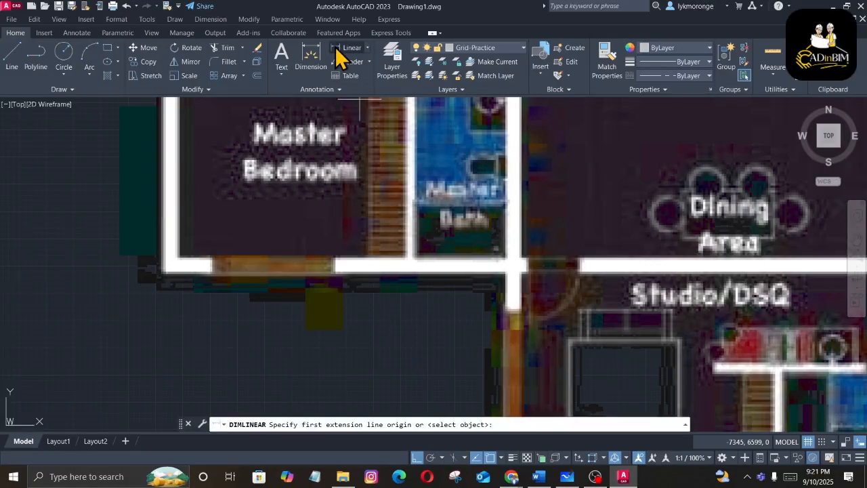
left_click(175, 260)
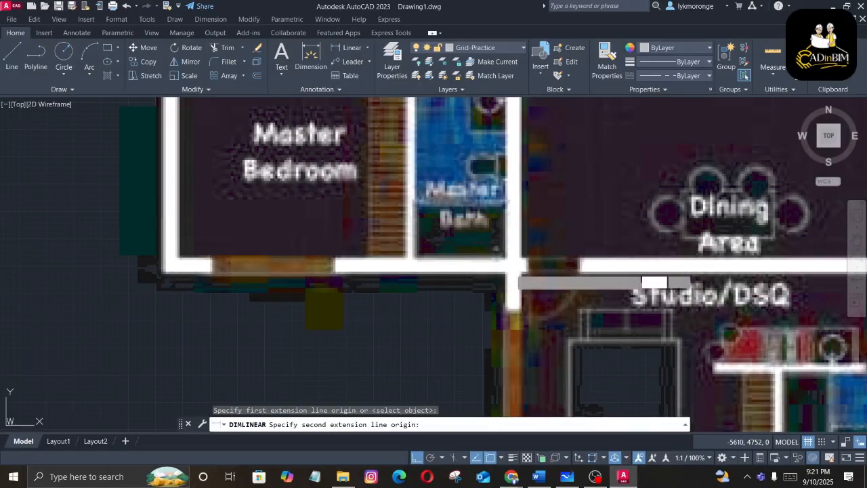
left_click(513, 261)
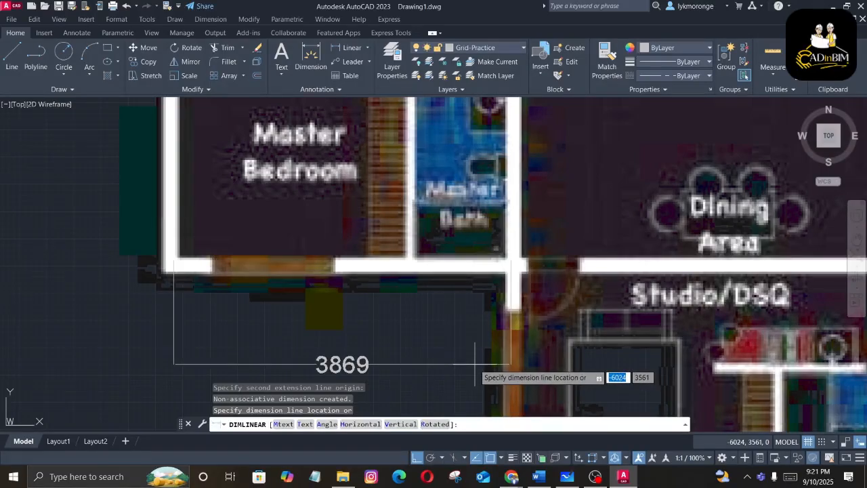
key("Escape")
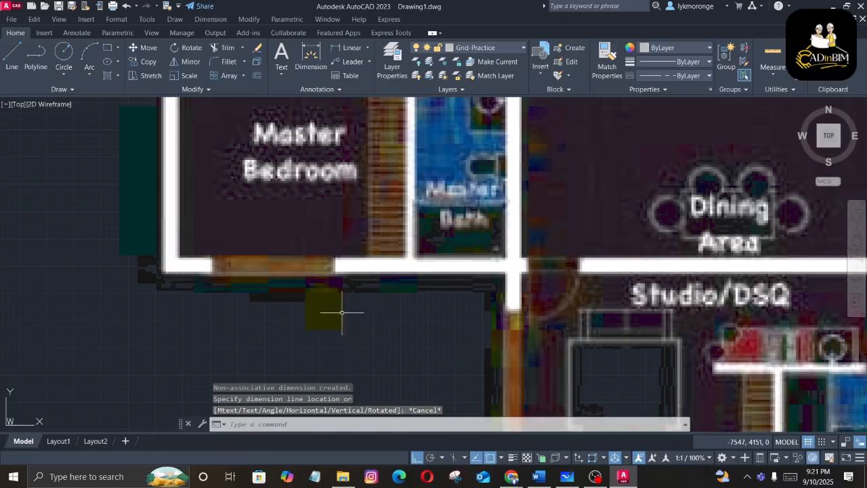
scroll(338, 278, "down", 6)
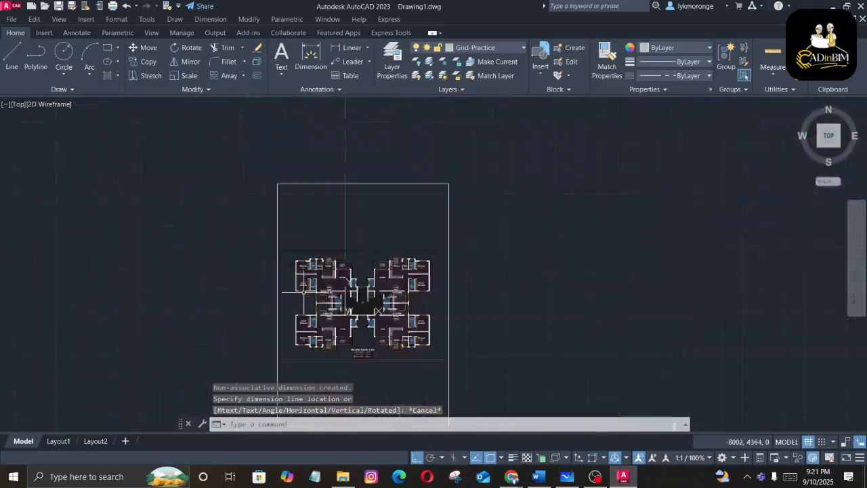
scroll(336, 239, "up", 5)
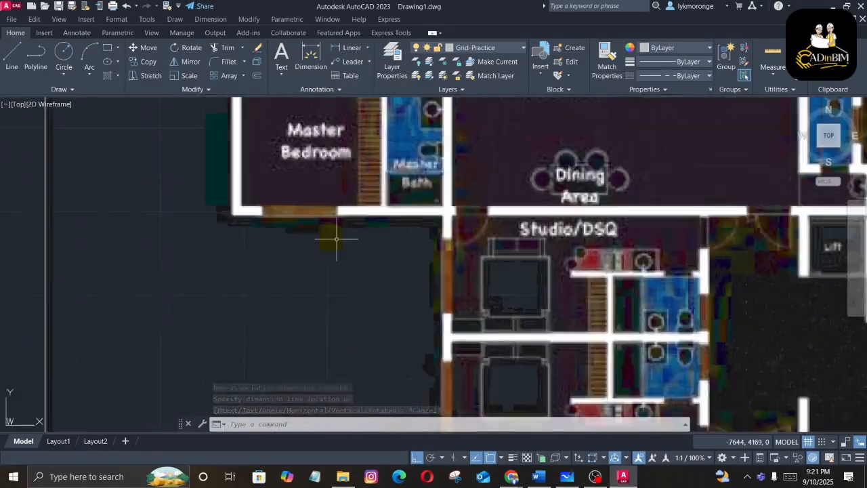
scroll(337, 238, "down", 7)
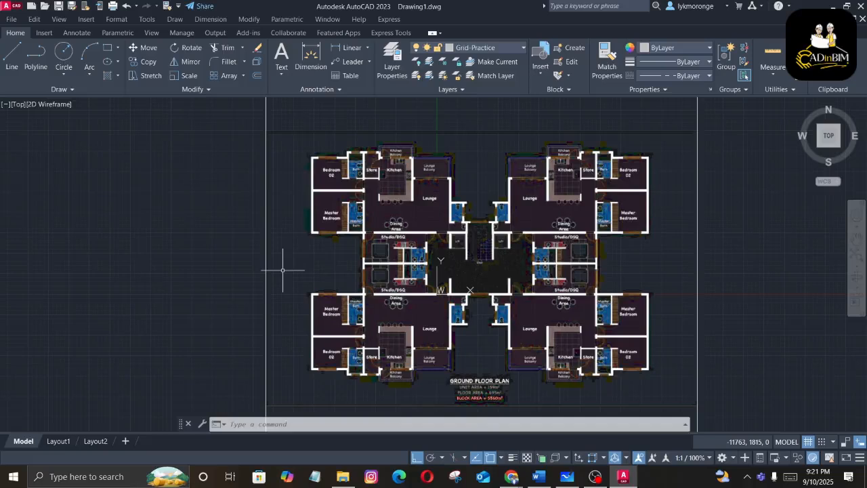
type("xl")
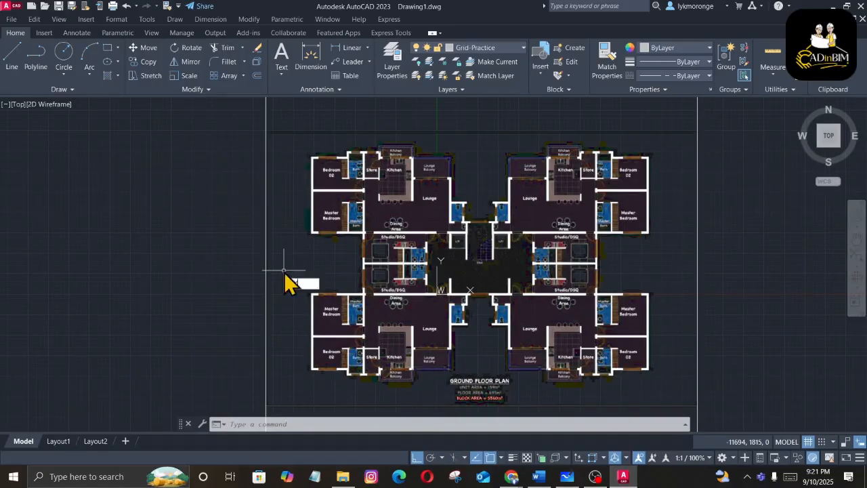
key("Return")
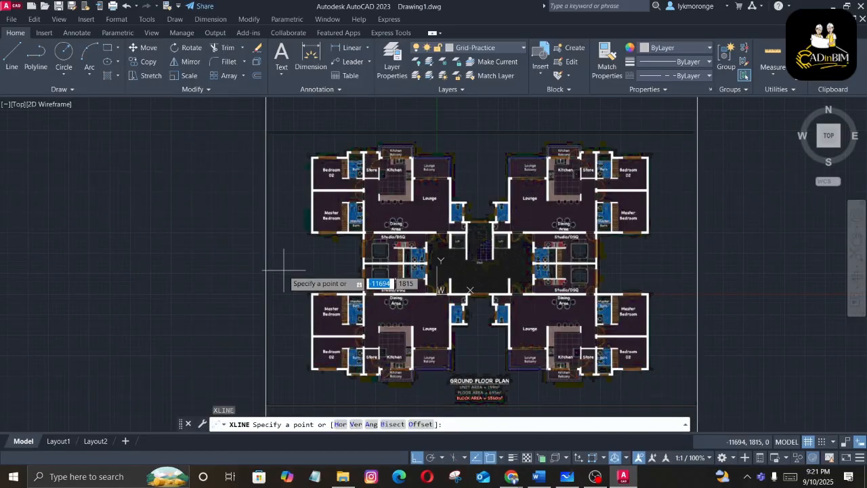
type("v")
key("Return")
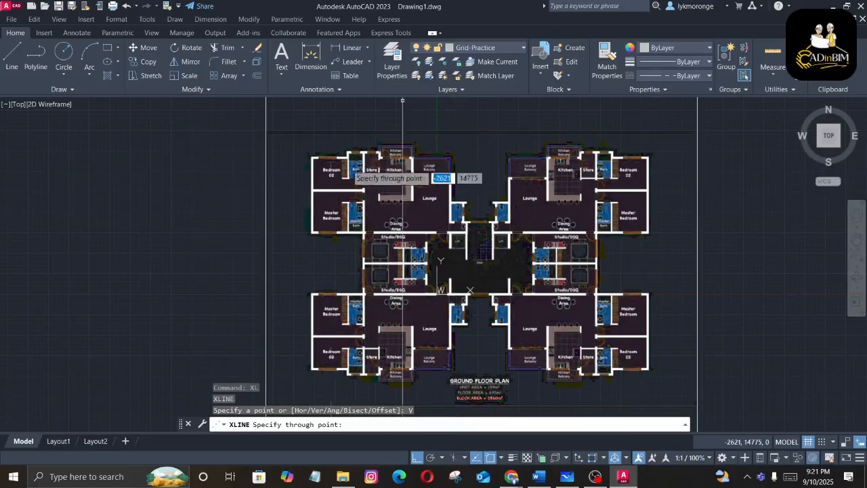
scroll(309, 188, "up", 10)
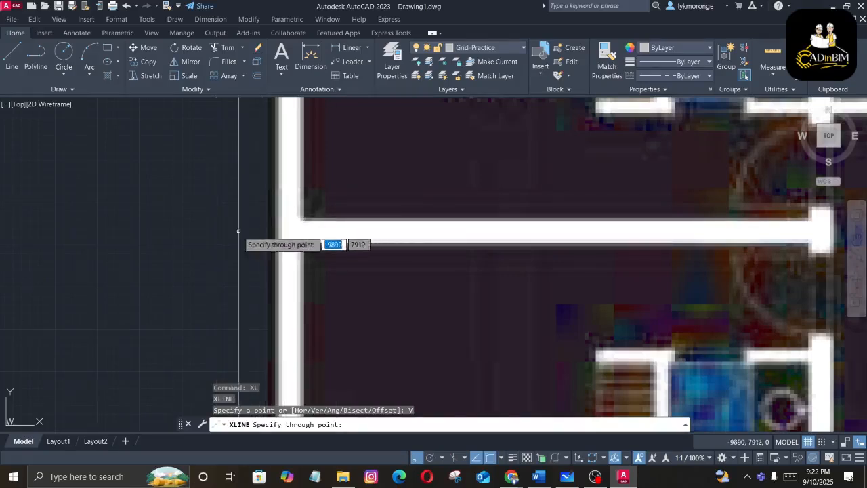
key("Escape")
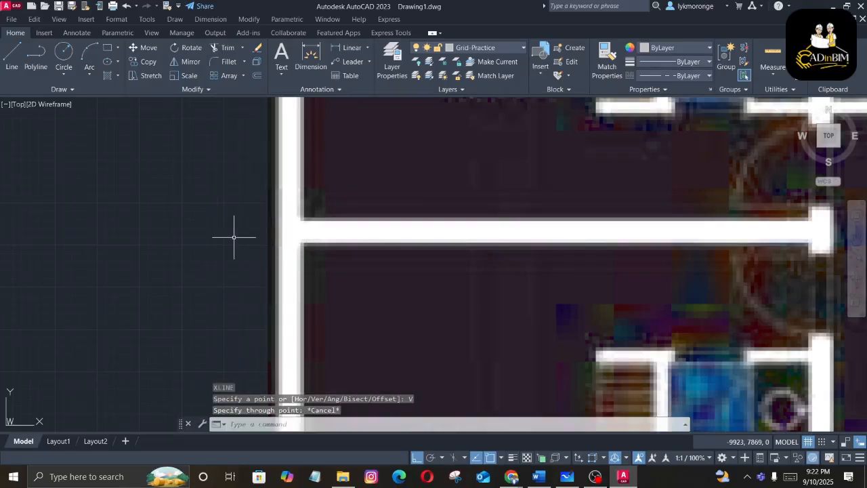
Set the global linetype scale factor to 1000 with LTSCALE
type("lts")
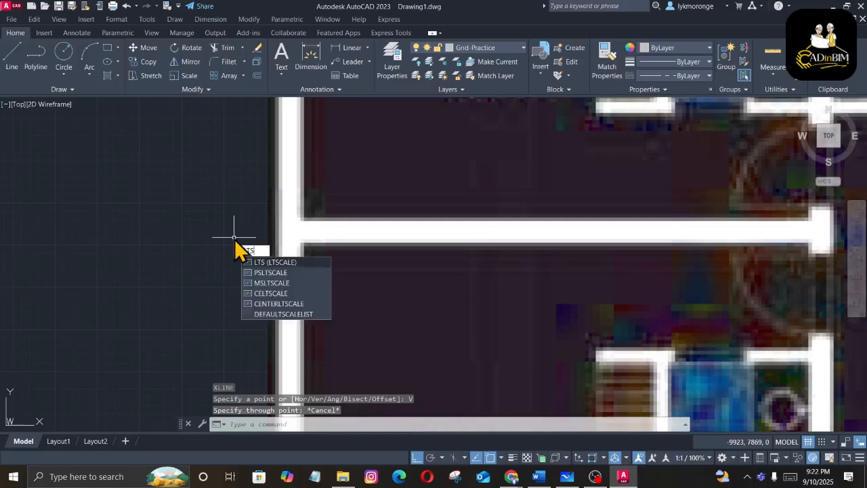
key("Return")
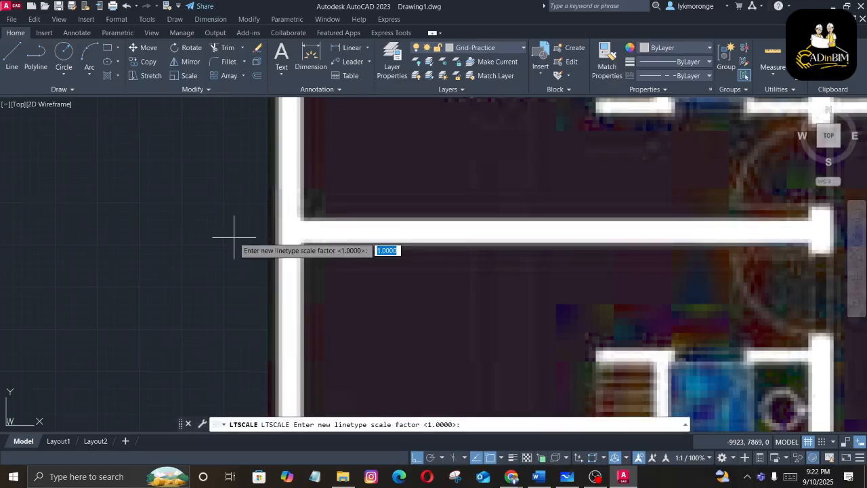
type("1000")
key("Return")
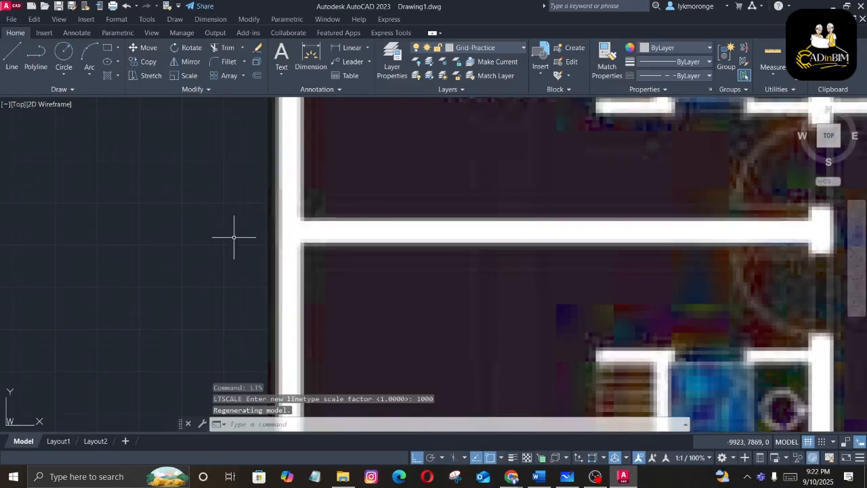
type("xl")
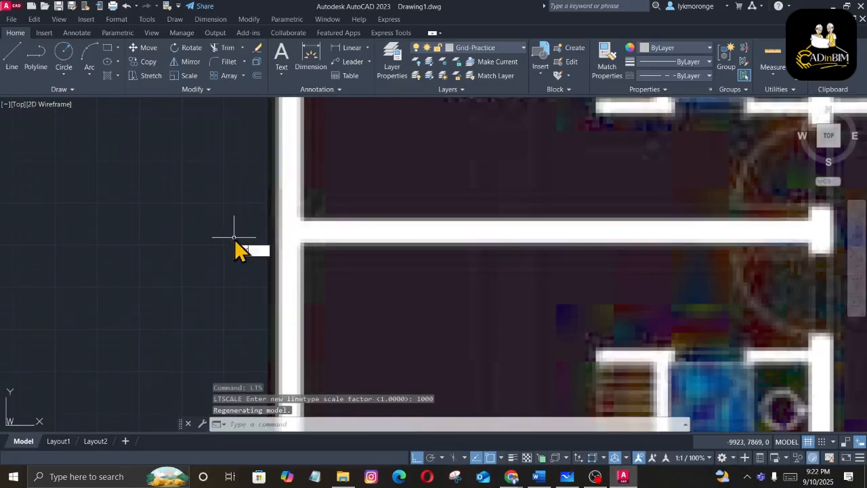
key("Return")
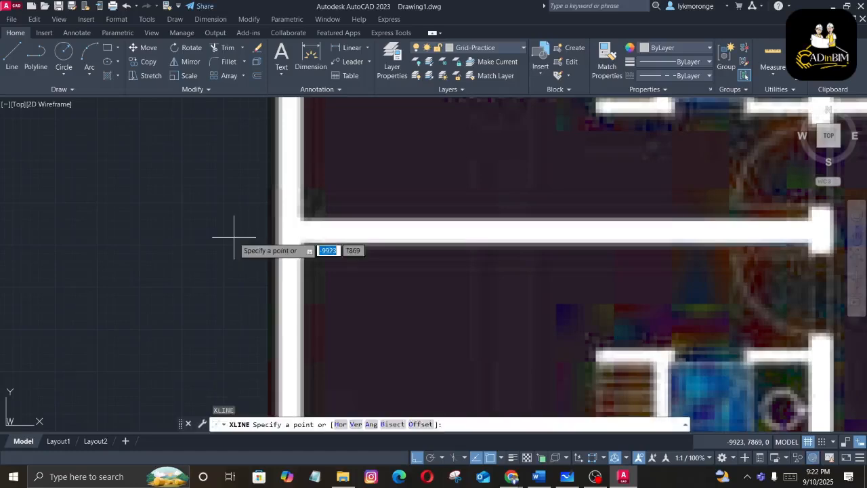
type("v")
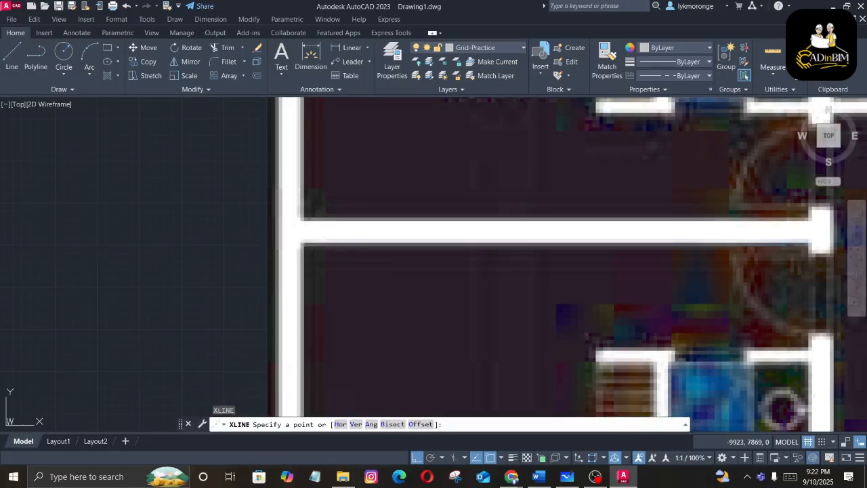
key("Return")
scroll(296, 221, "down", 5)
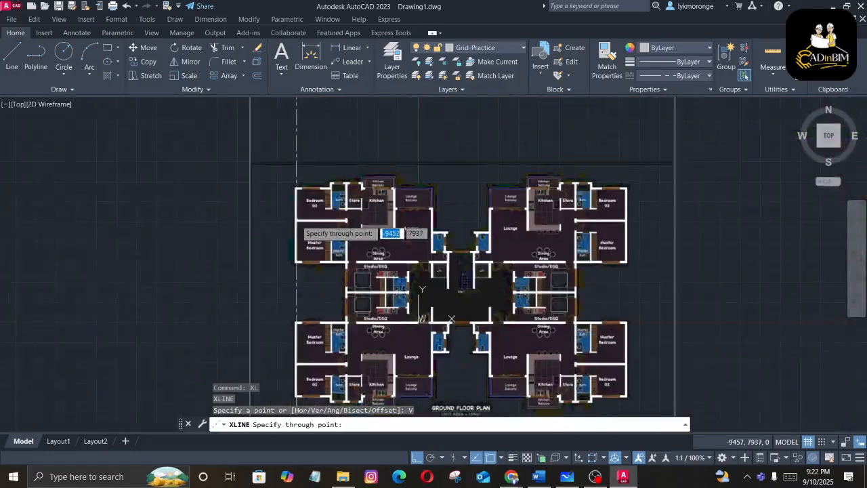
scroll(296, 221, "up", 5)
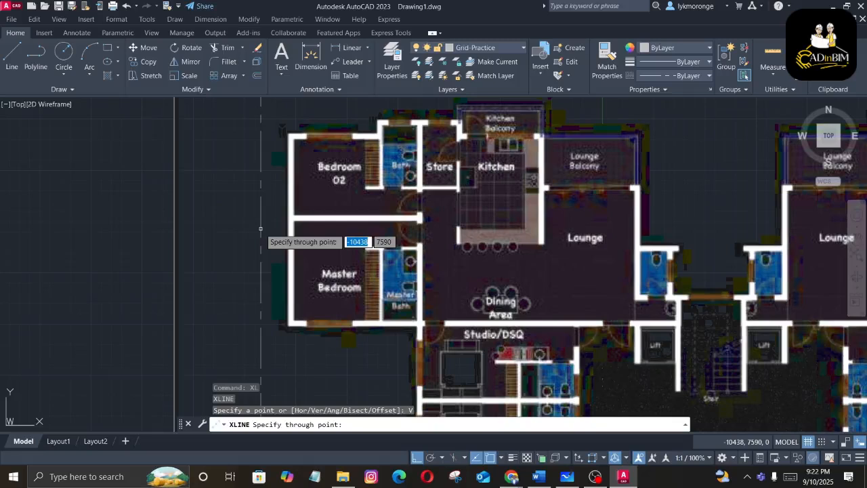
key("Escape")
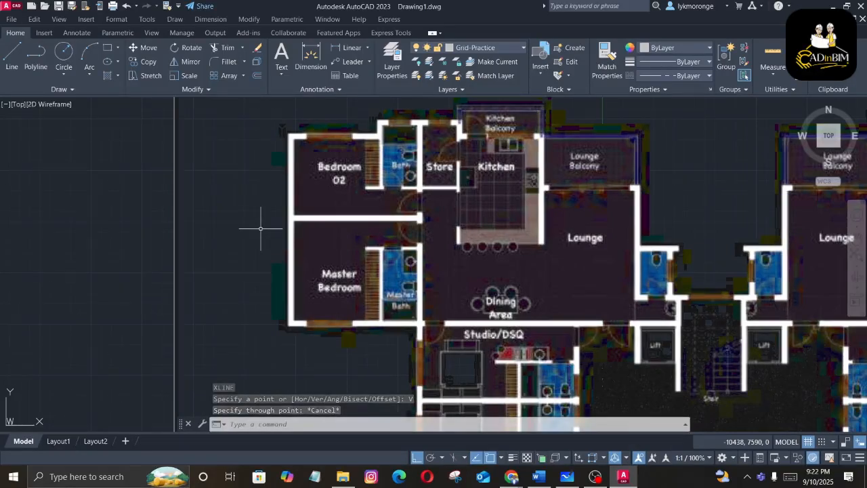
Set the global linetype scale factor to 500 with LTSCALE
type("LTS")
key("Return")
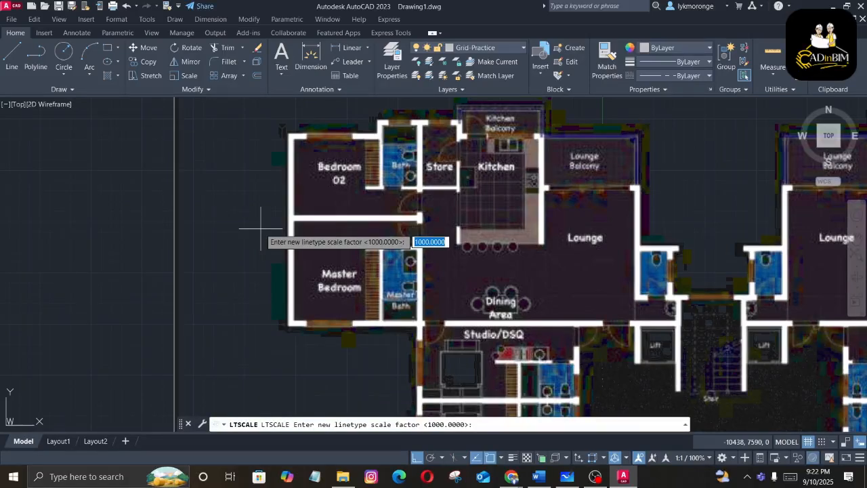
type("500")
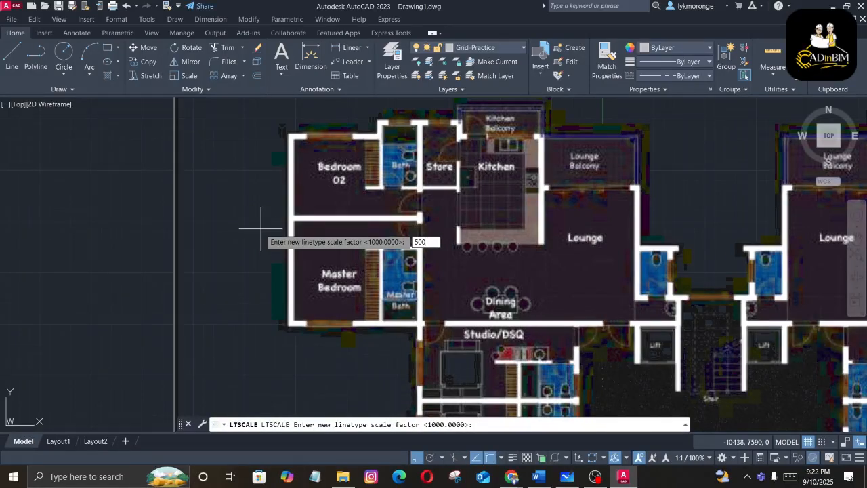
key("Return")
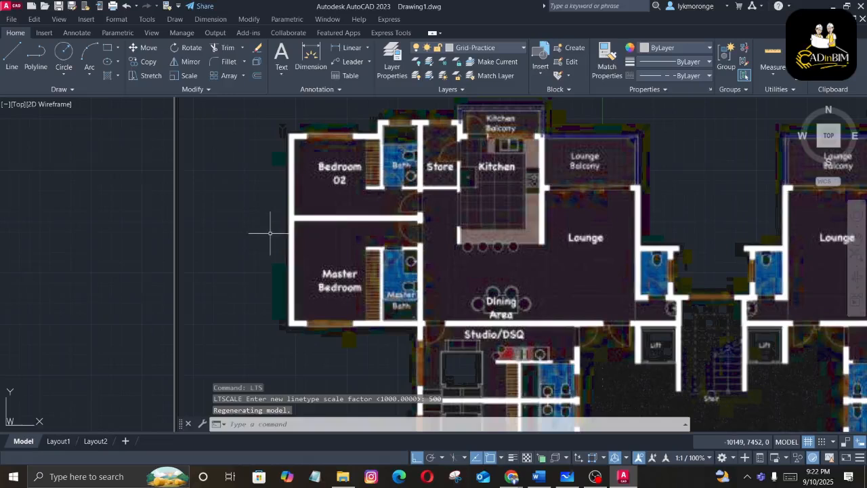
type("xl")
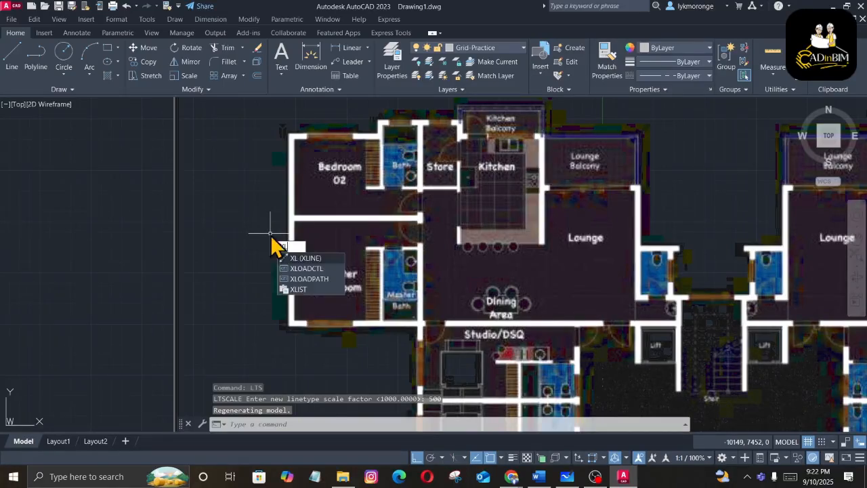
key("Return")
type("v")
key("Return")
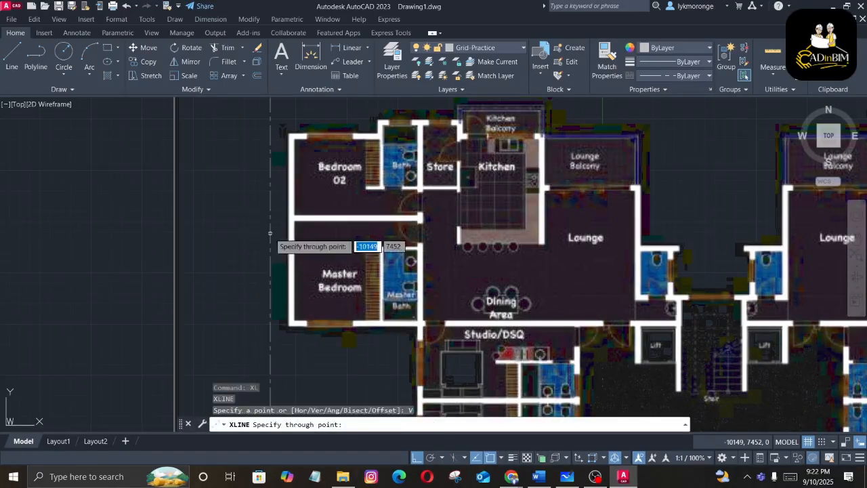
scroll(285, 212, "up", 3)
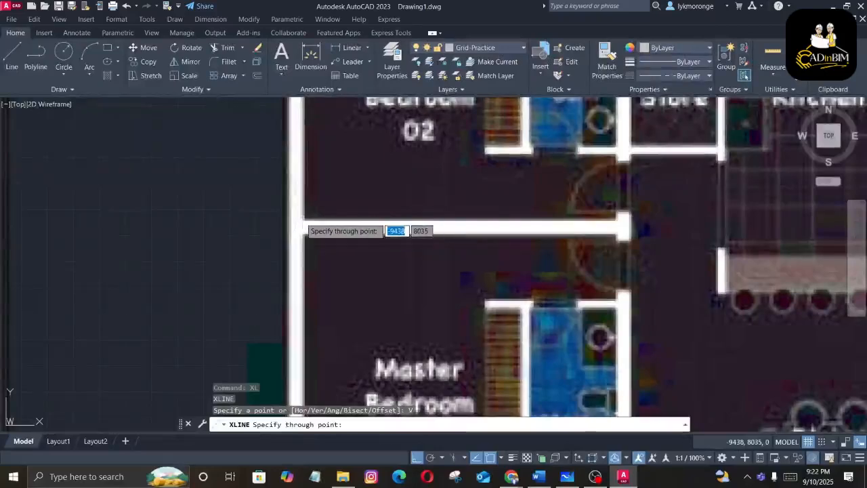
scroll(296, 222, "down", 2)
scroll(294, 223, "down", 2)
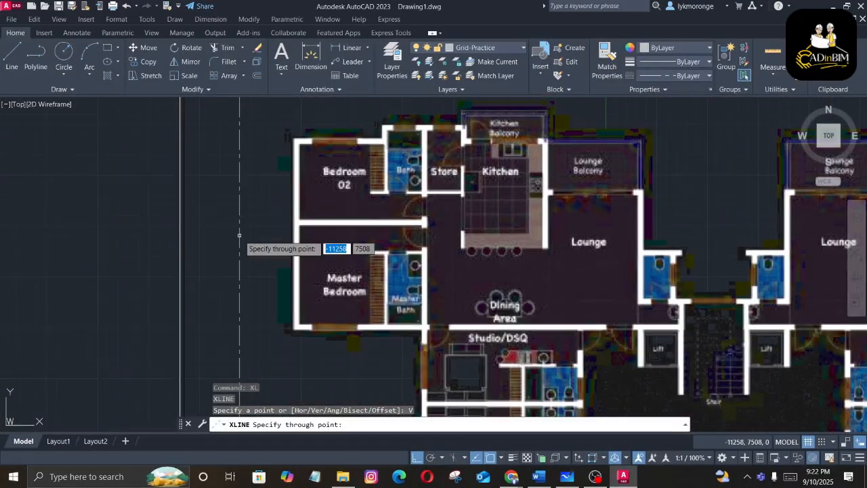
scroll(239, 235, "down", 4)
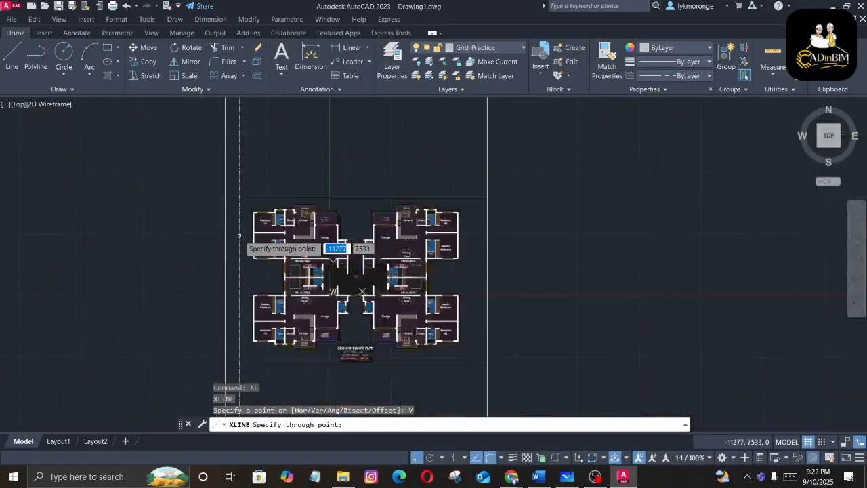
scroll(239, 236, "up", 5)
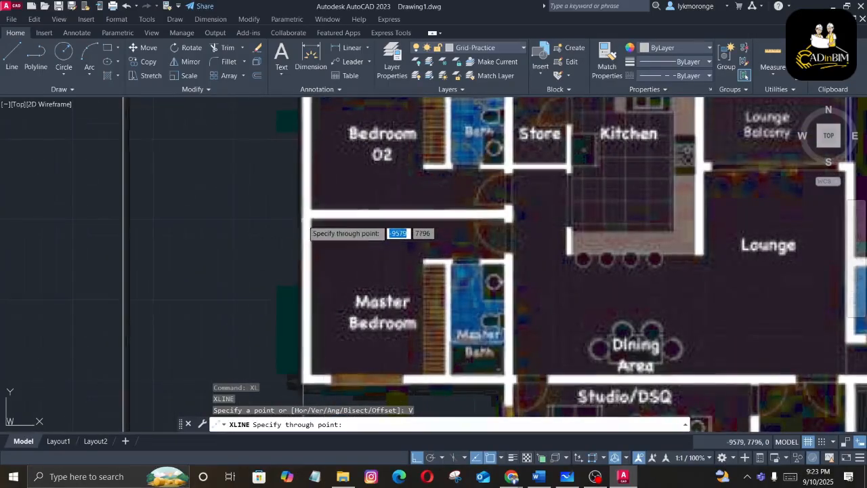
scroll(301, 222, "up", 3)
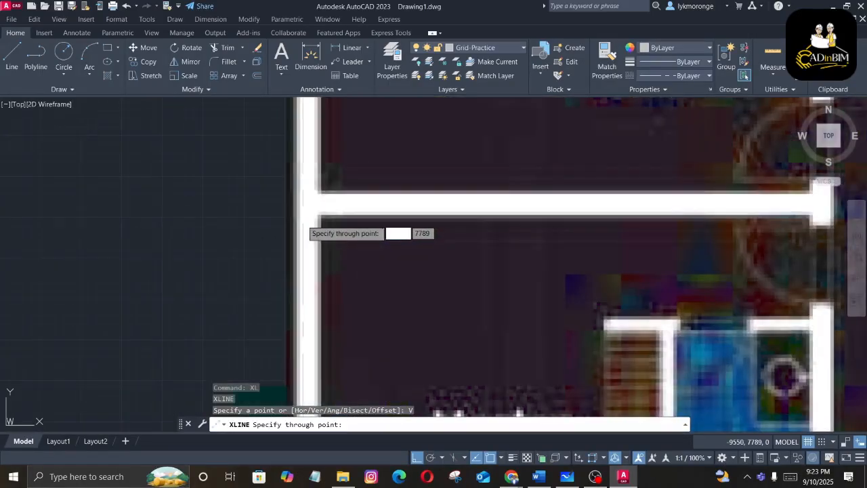
scroll(302, 223, "down", 2)
scroll(306, 224, "down", 4)
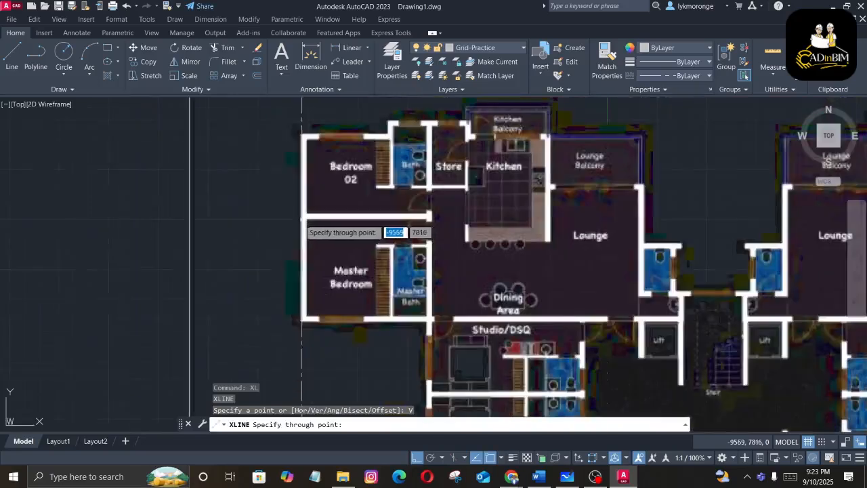
key("Escape")
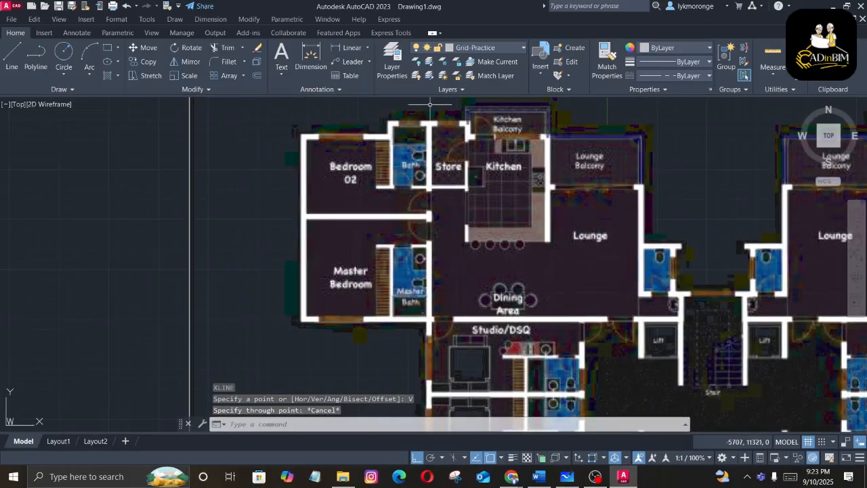
Open the layer manager, copy a rectangular snip of it with Snipping Tool, and switch to the WhatsApp chat in Chrome
left_click(398, 65)
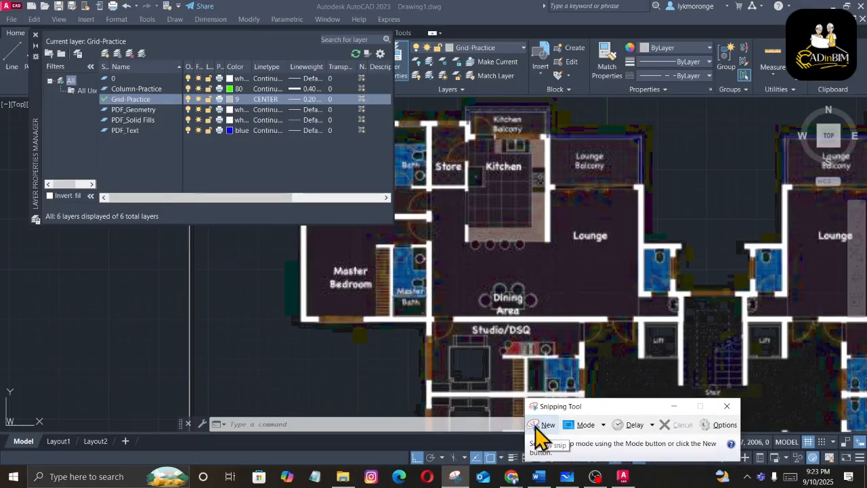
left_click(540, 425)
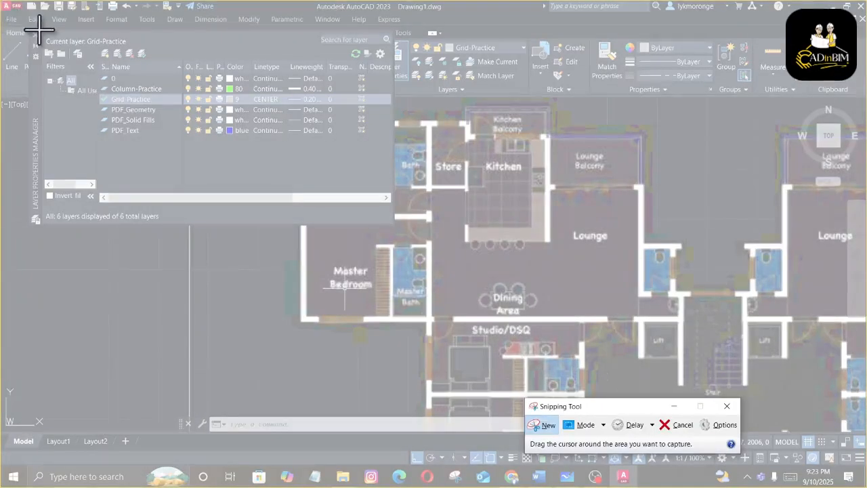
left_click_drag(30, 27, 397, 224)
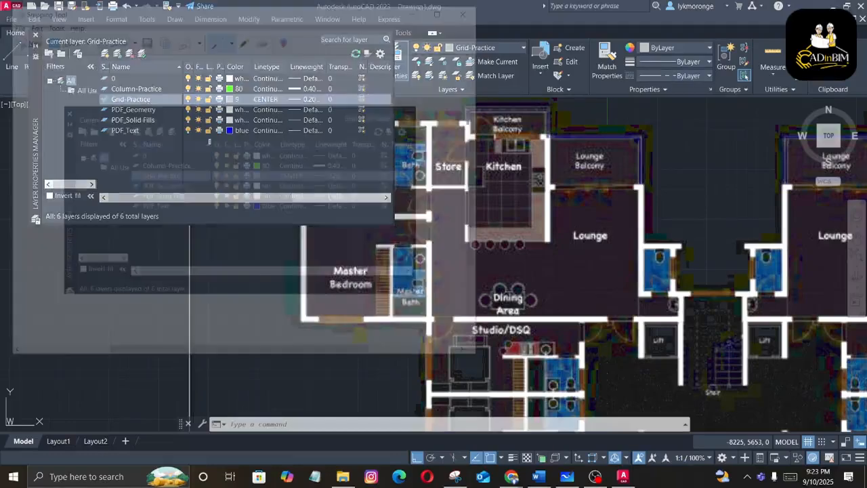
right_click(211, 144)
left_click(231, 160)
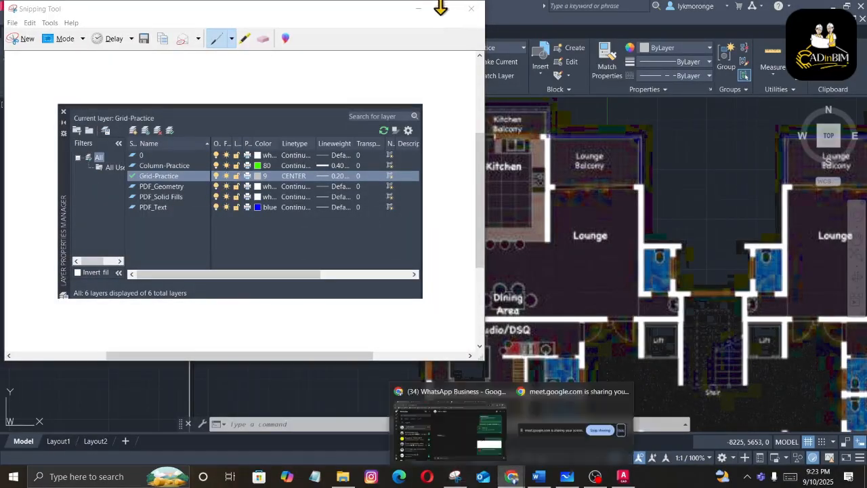
left_click(418, 8)
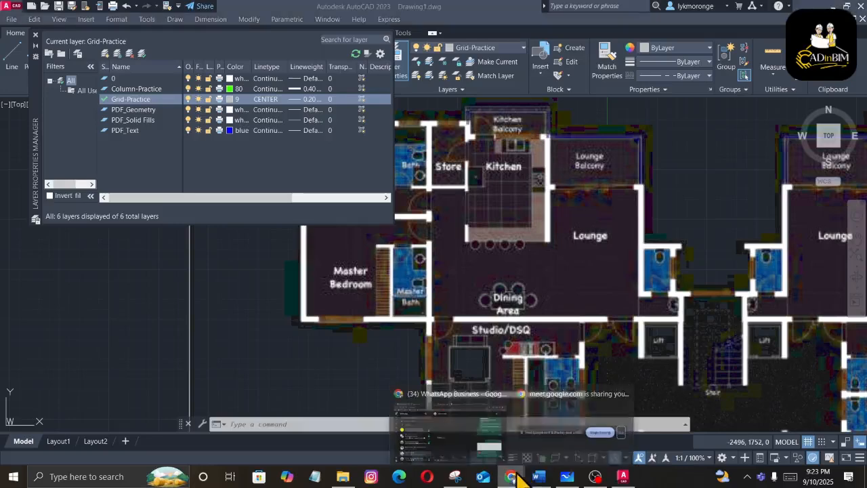
left_click(468, 440)
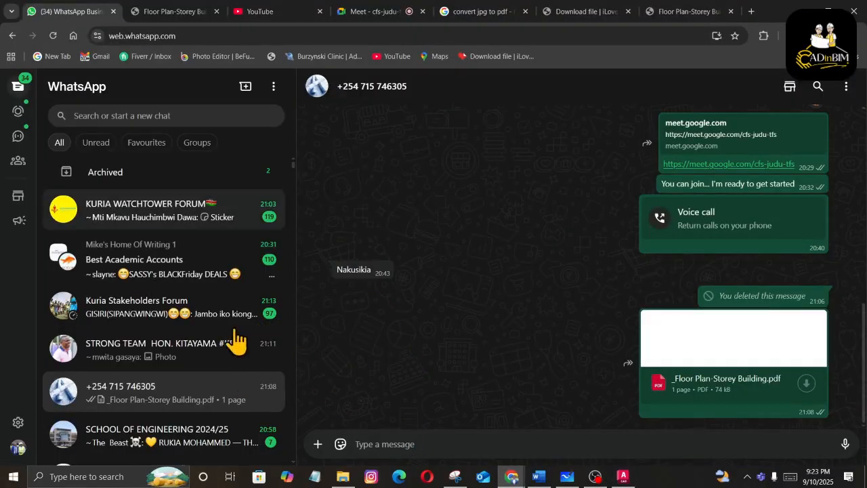
Return to AutoCAD and close the layer manager
left_click(623, 477)
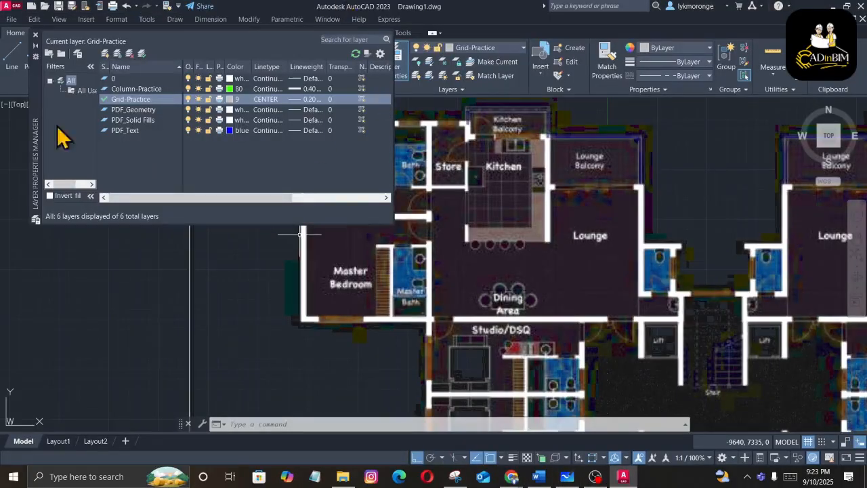
left_click(35, 35)
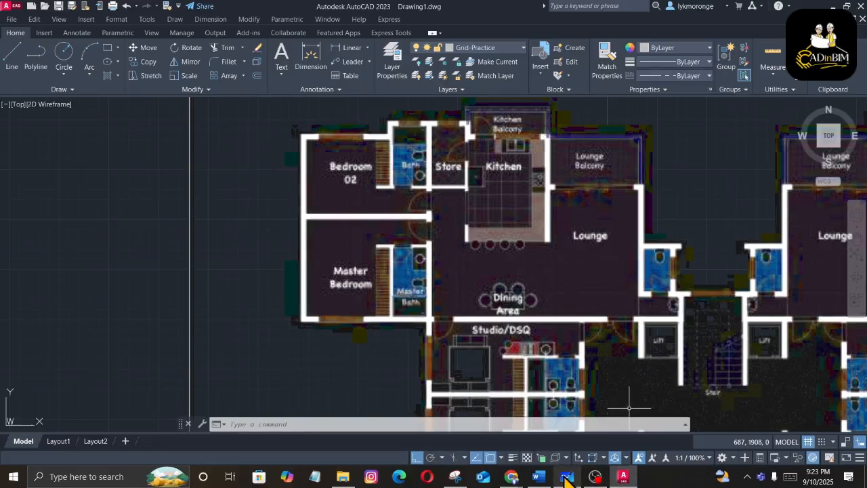
mouse_move(620, 477)
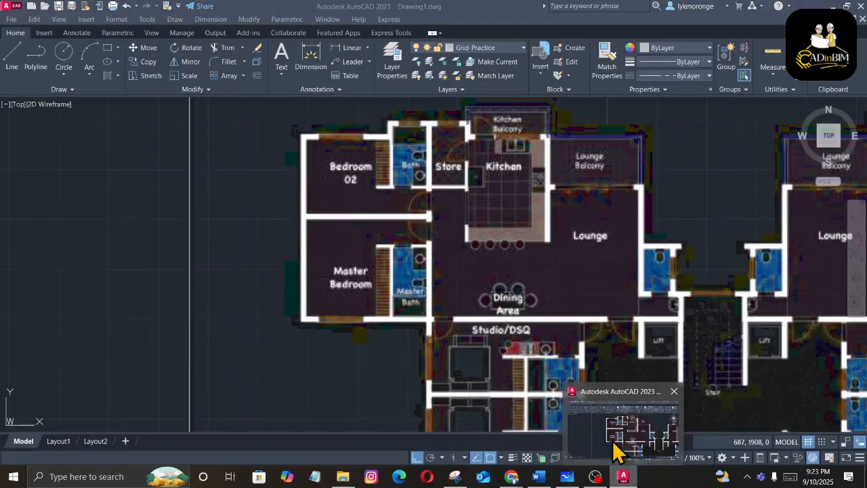
left_click(616, 449)
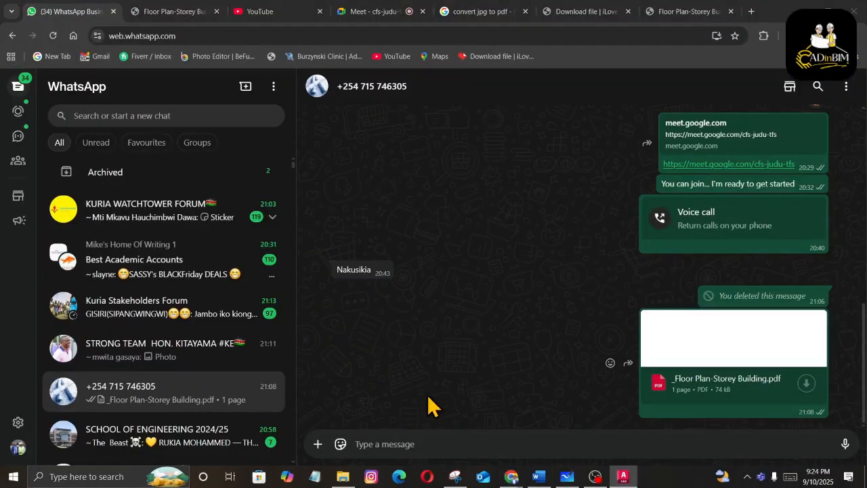
Look through the earlier messages of the open WhatsApp chat in Chrome
left_click(412, 440)
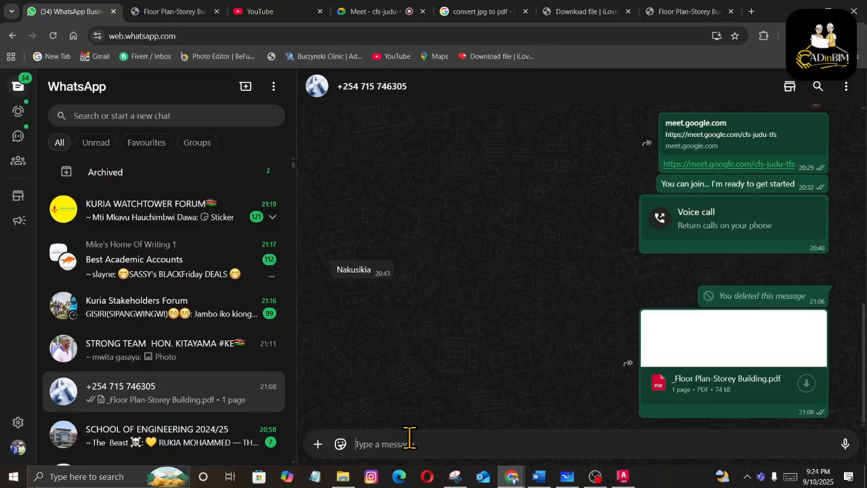
scroll(410, 374, "up", 3)
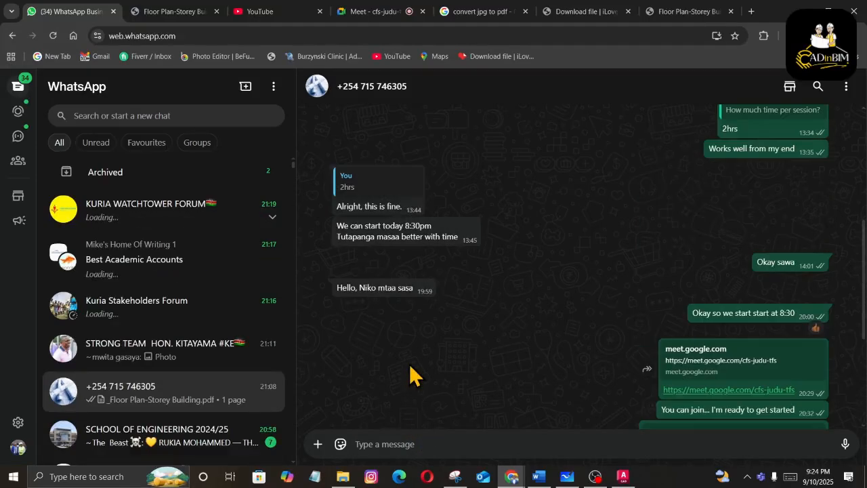
scroll(354, 392, "up", 3)
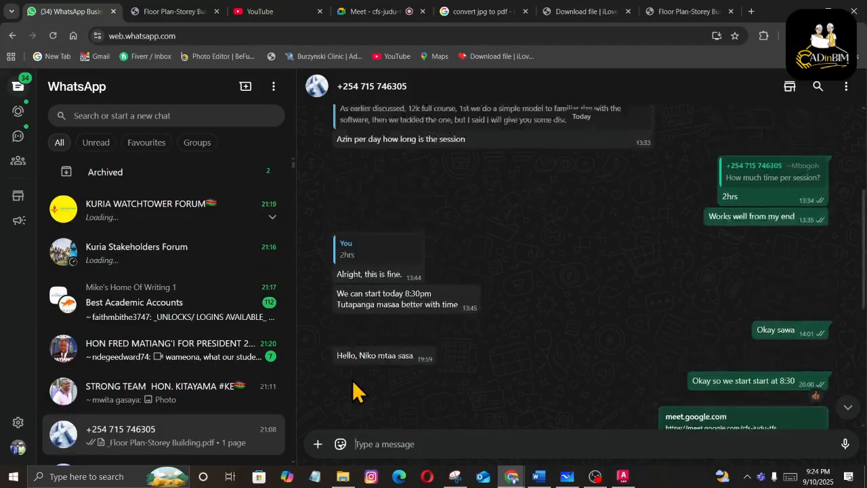
scroll(354, 392, "up", 2)
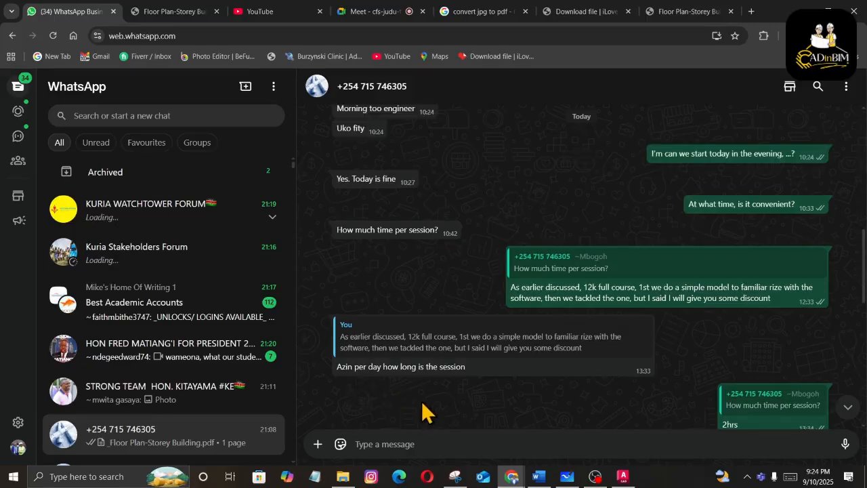
scroll(422, 406, "down", 12)
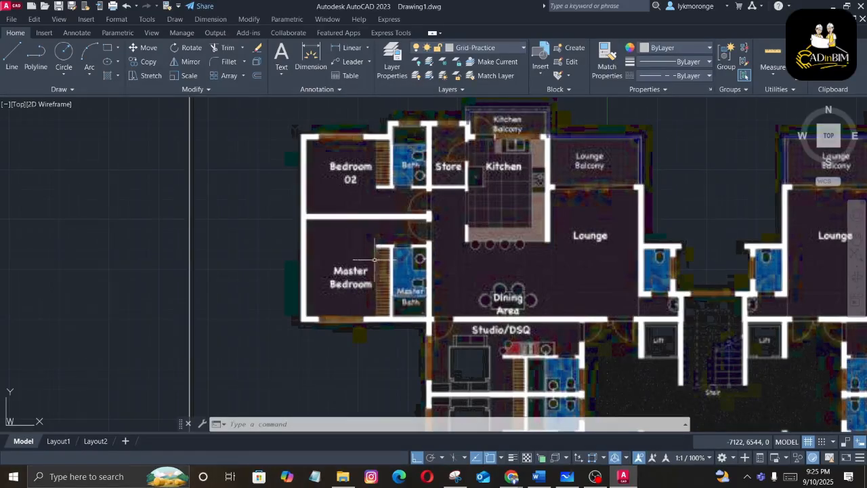
Close the layer manager to uncover the whole ground floor plan
scroll(371, 255, "down", 4)
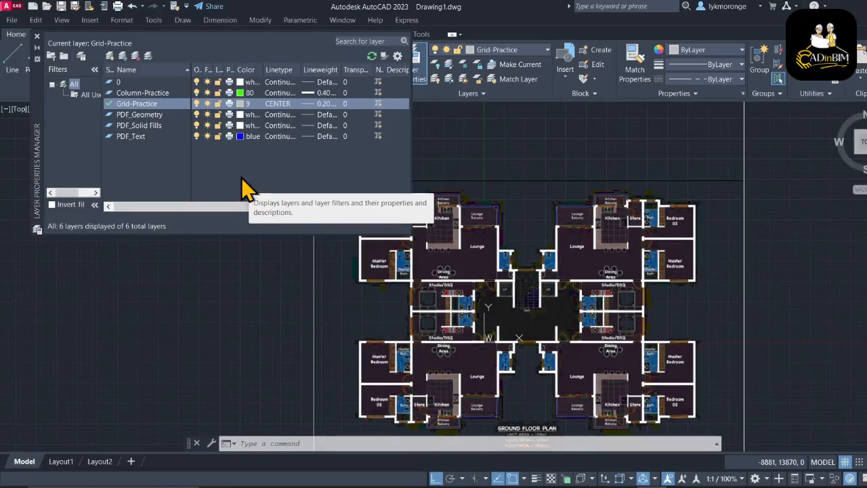
left_click(37, 36)
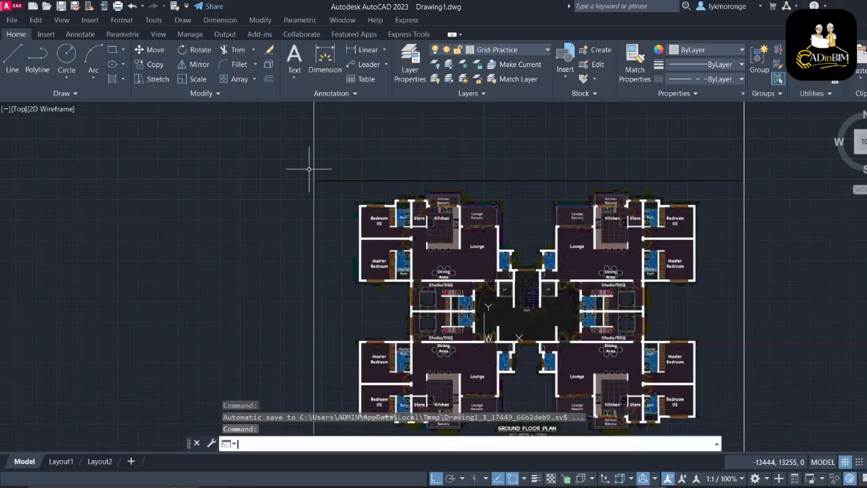
Draw a vertical construction line along the centre of the outer wall beside Bedroom 02 and the Master Bedroom
type("XL")
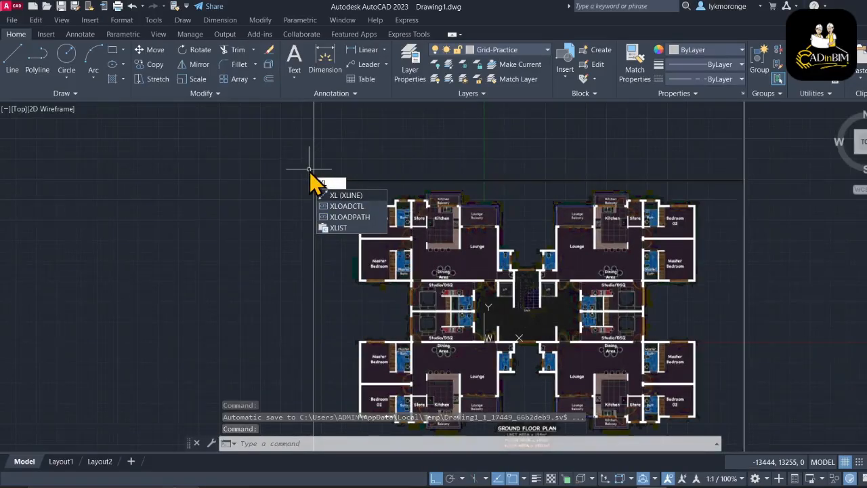
key("Return")
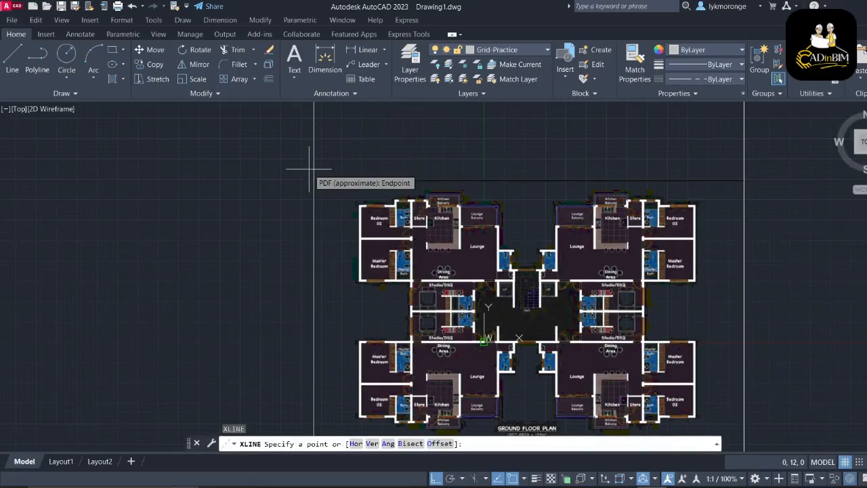
type("v")
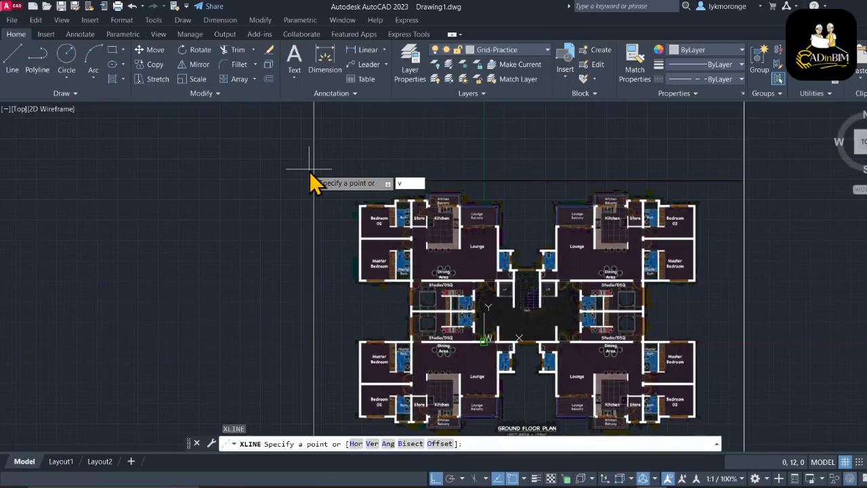
key("Return")
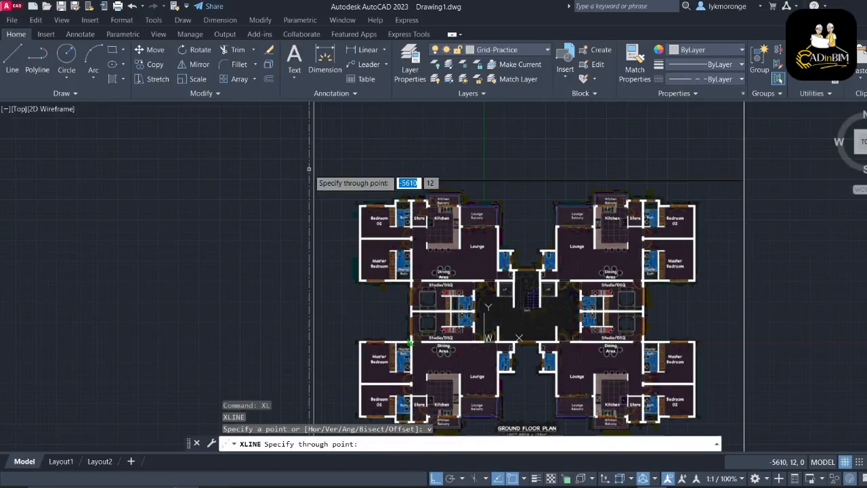
scroll(347, 236, "up", 6)
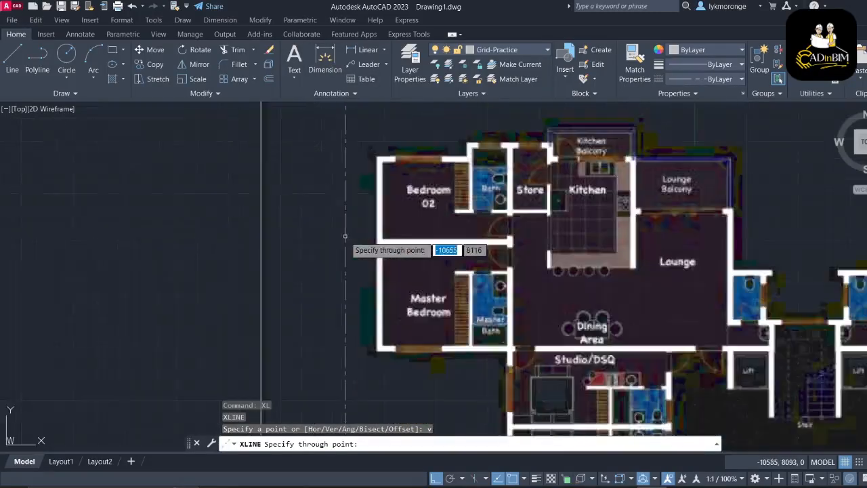
scroll(336, 210, "up", 4)
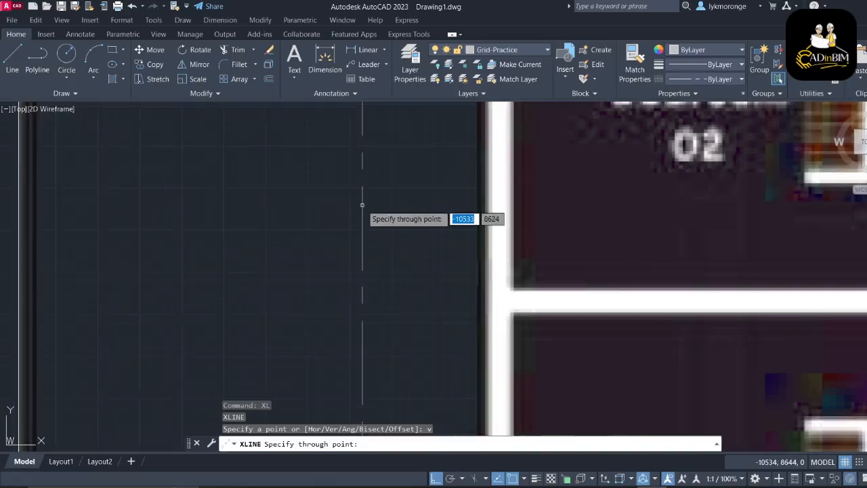
scroll(364, 211, "down", 4)
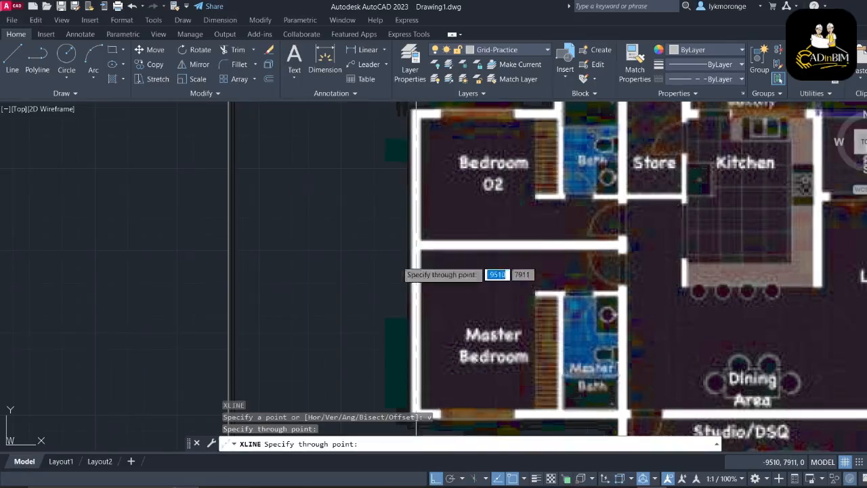
key("Escape")
key("Escape")
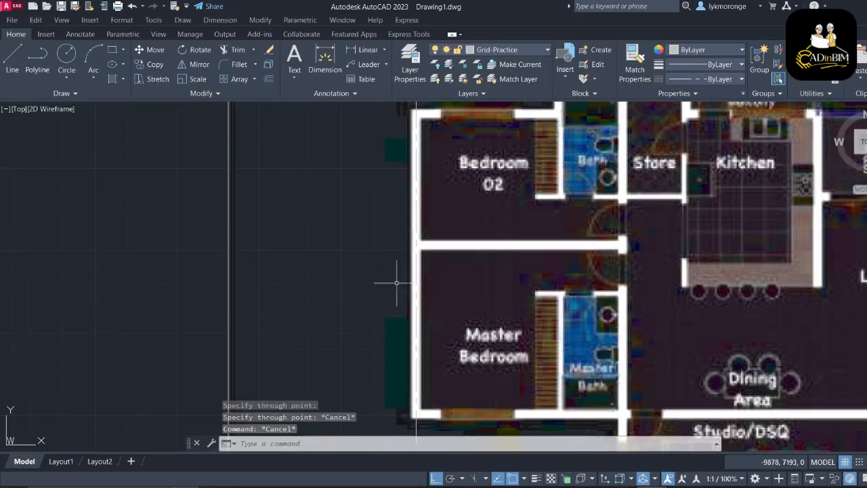
scroll(414, 256, "up", 5)
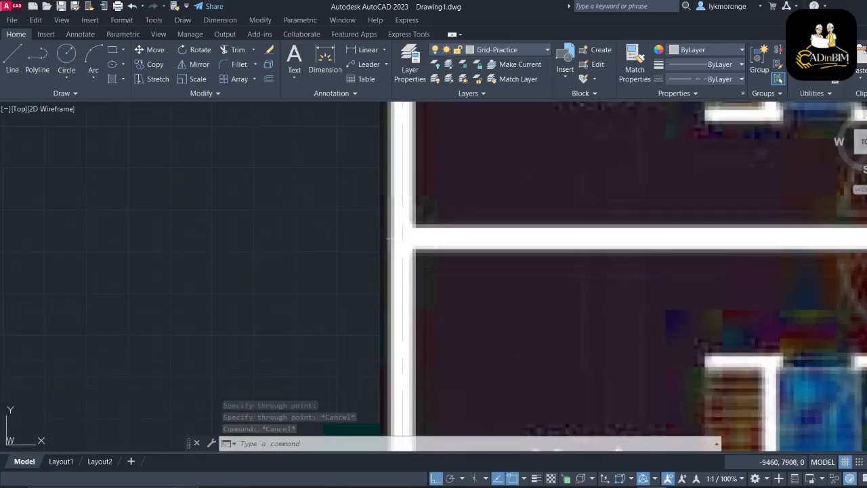
left_click(411, 229)
left_click(398, 254)
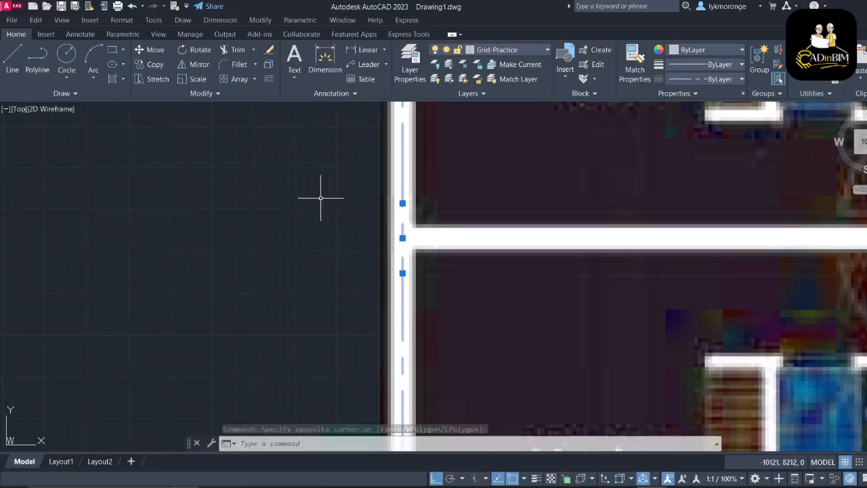
key("Escape")
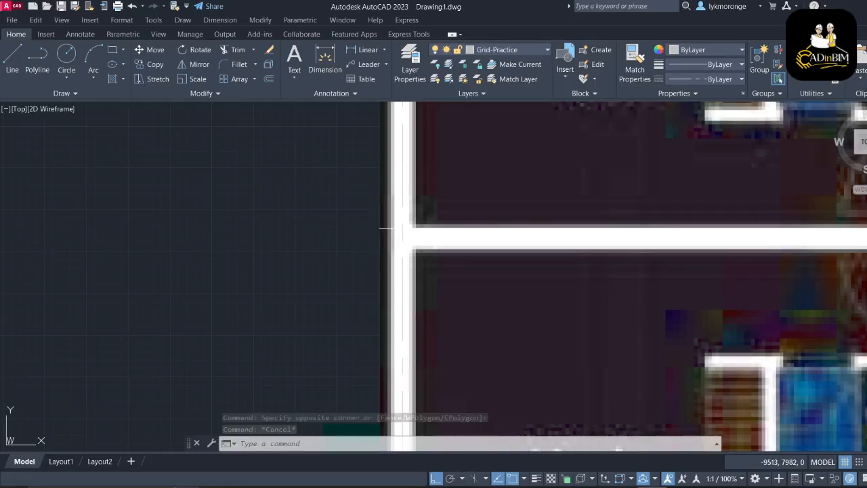
left_click(393, 234)
left_click(396, 237)
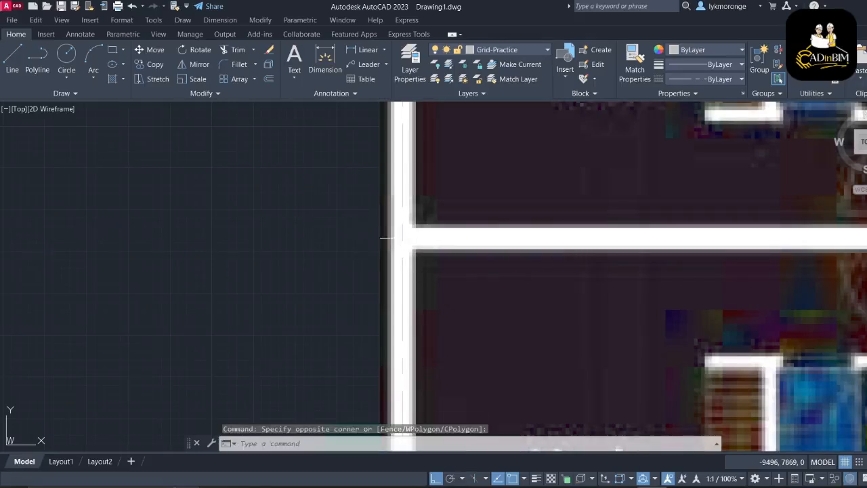
Copy the vertical gridline from the outer bedroom wall onto the wall between Bedroom 02's wardrobe and the bath
left_click(389, 234)
scroll(407, 240, "up", 2)
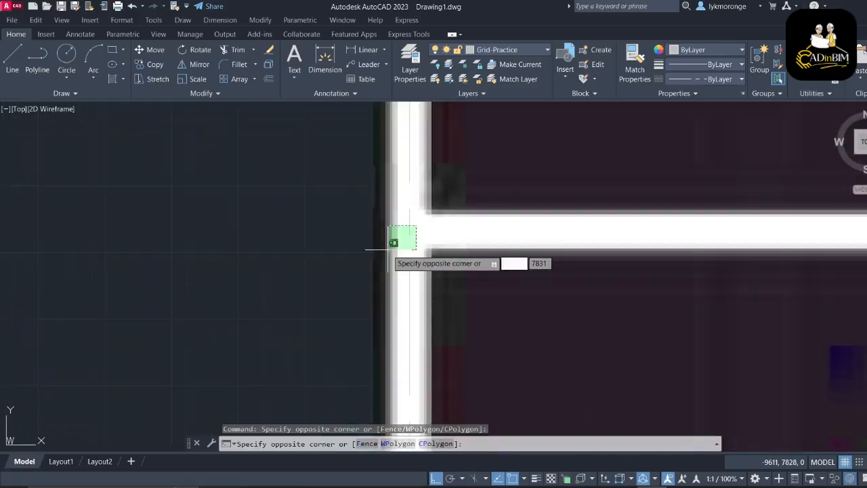
left_click(386, 249)
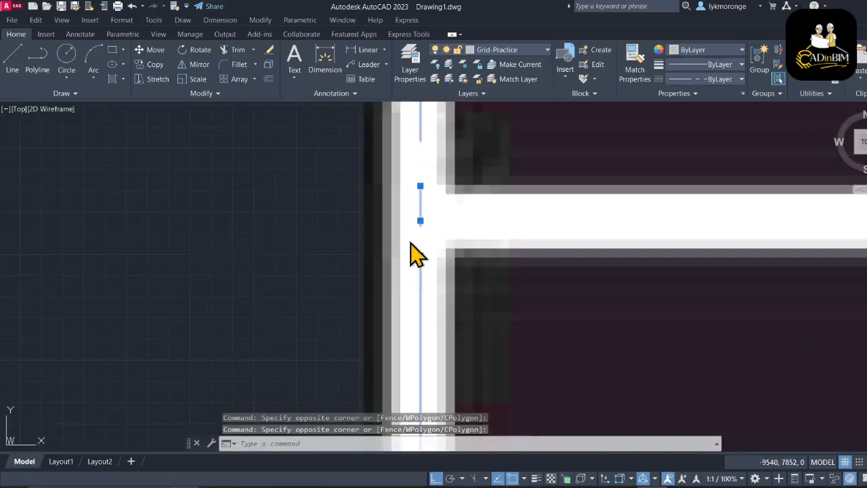
right_click(411, 244)
left_click(437, 301)
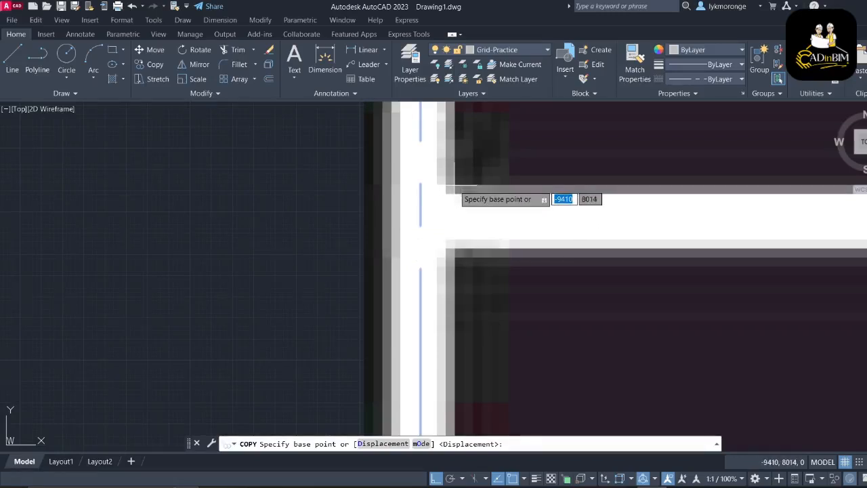
left_click(458, 181)
scroll(459, 180, "down", 1)
scroll(459, 180, "down", 10)
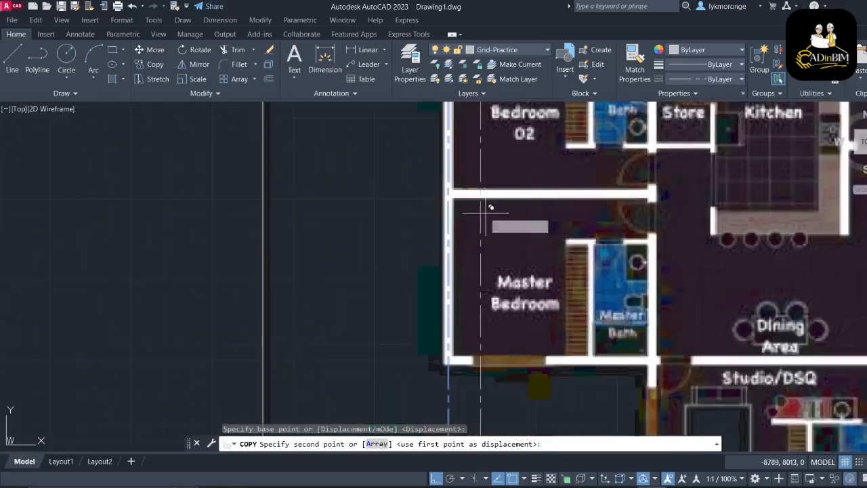
middle_click_drag(590, 202, 524, 206)
scroll(447, 203, "up", 4)
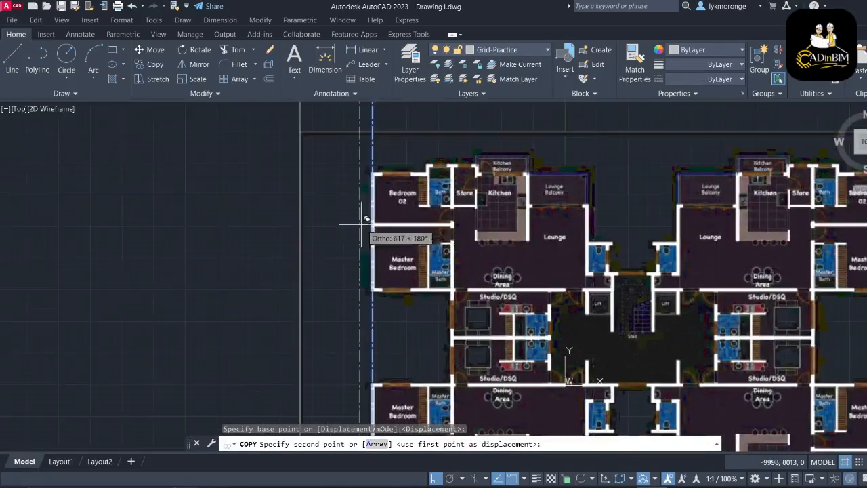
scroll(484, 223, "up", 3)
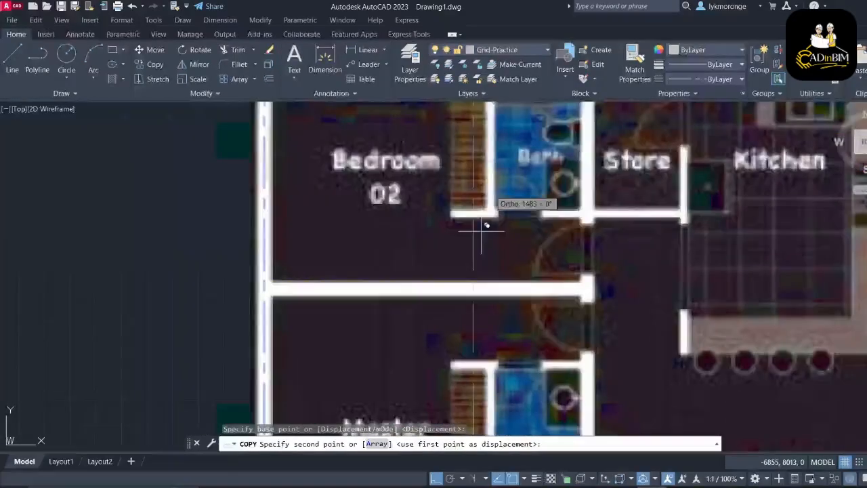
scroll(493, 168, "up", 3)
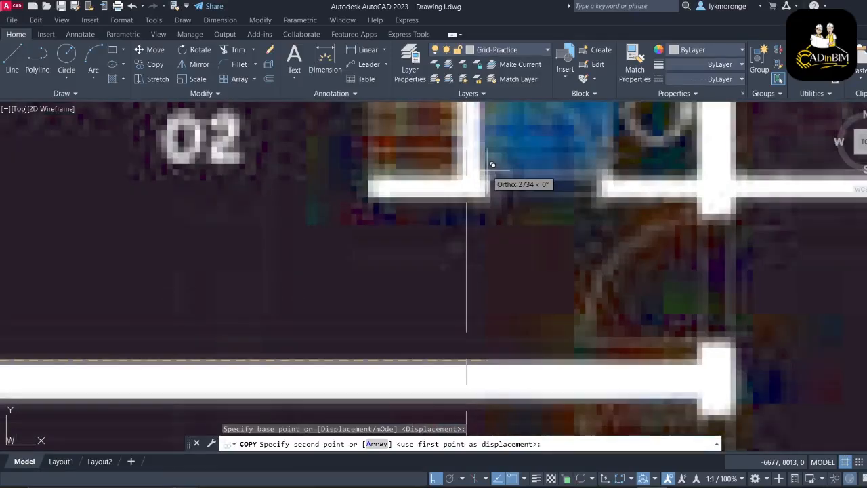
left_click(492, 164)
Place another copy of the gridline on the wall between the bath and the store, and end the Copy command
scroll(575, 171, "down", 4)
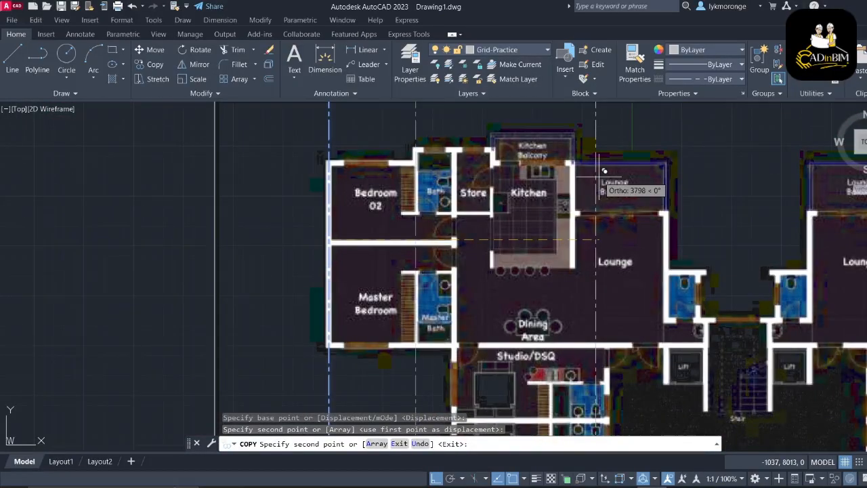
scroll(461, 210, "up", 4)
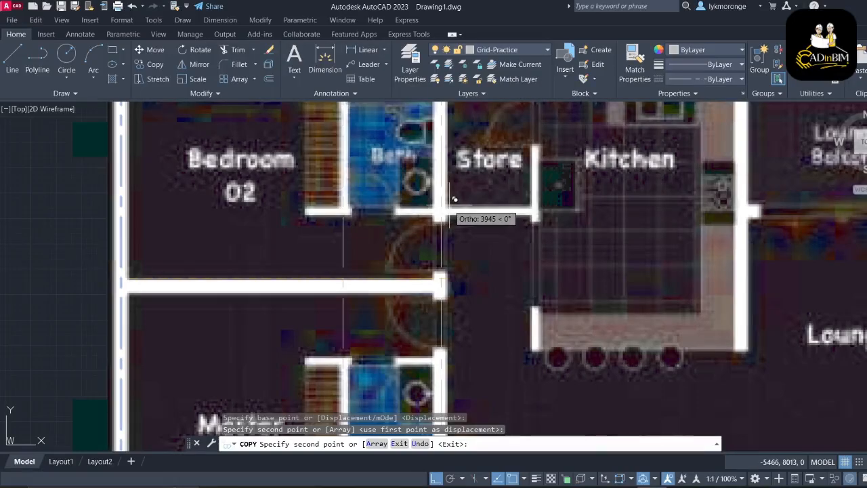
scroll(454, 198, "up", 3)
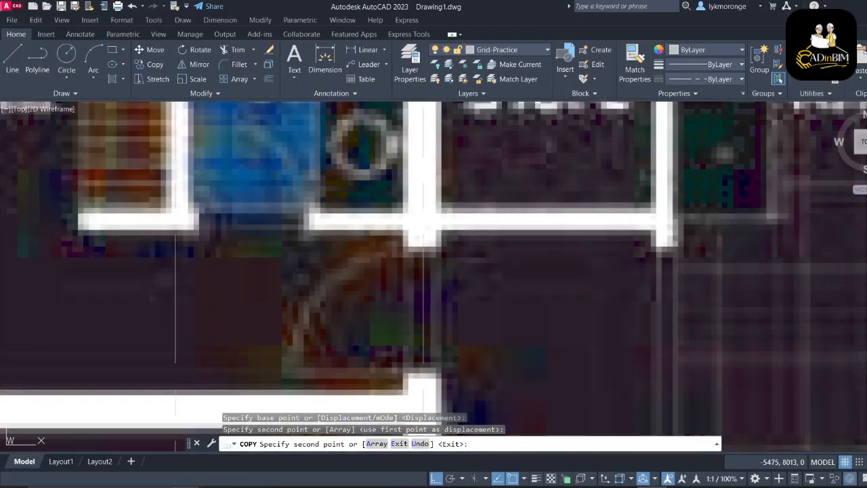
left_click(508, 224)
scroll(514, 211, "down", 1)
scroll(514, 212, "down", 5)
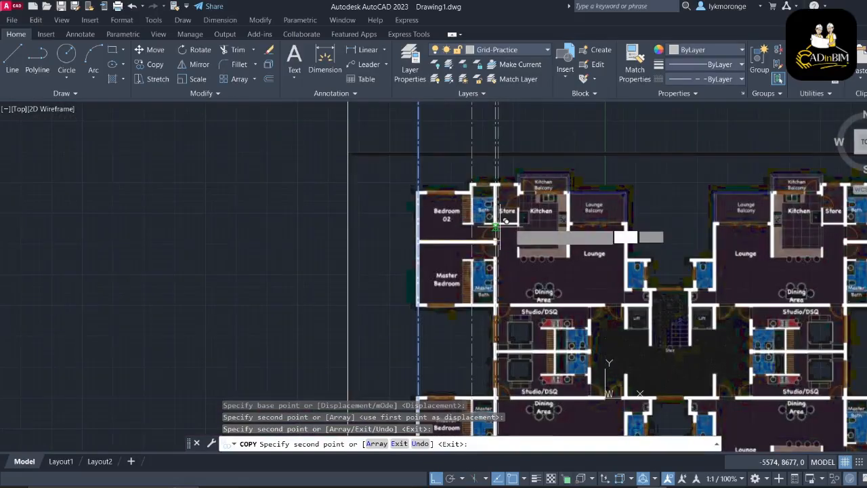
key("Escape")
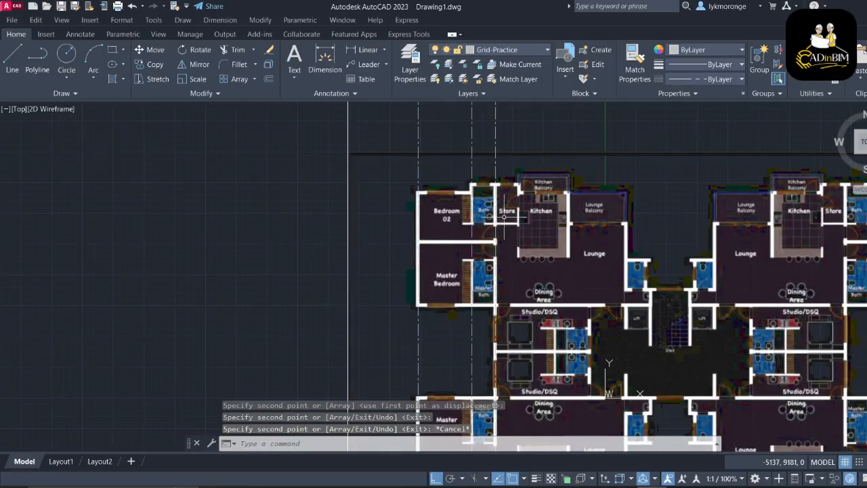
Change the Grid-Practice layer's colour to yellow and close the layer manager
left_click(480, 51)
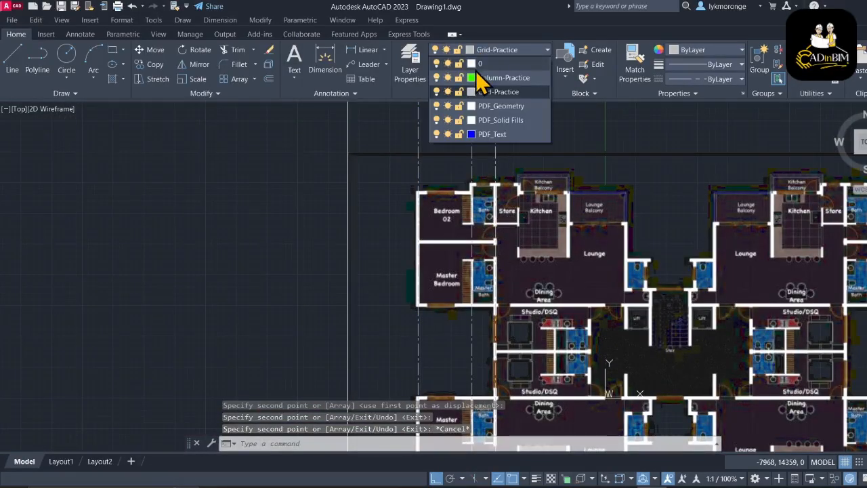
left_click(411, 61)
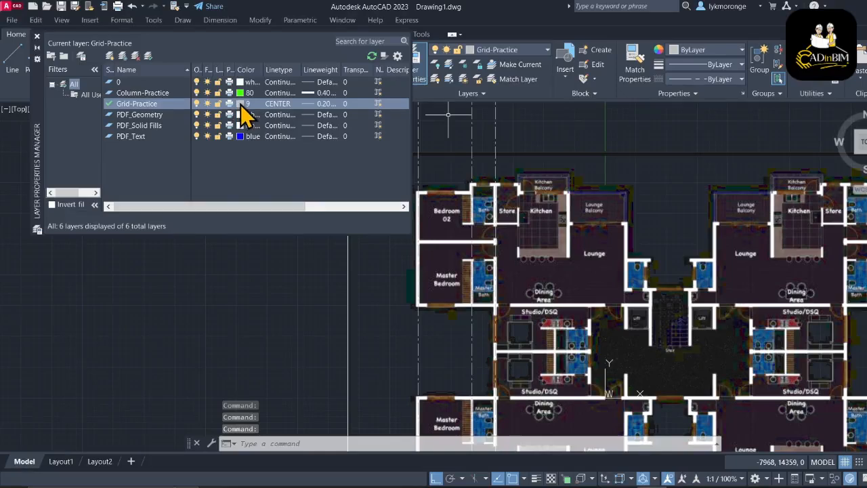
left_click(240, 104)
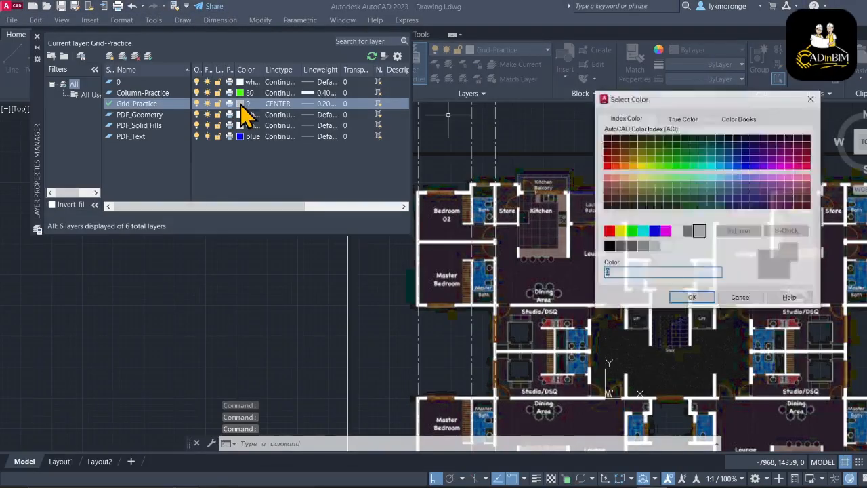
left_click(620, 231)
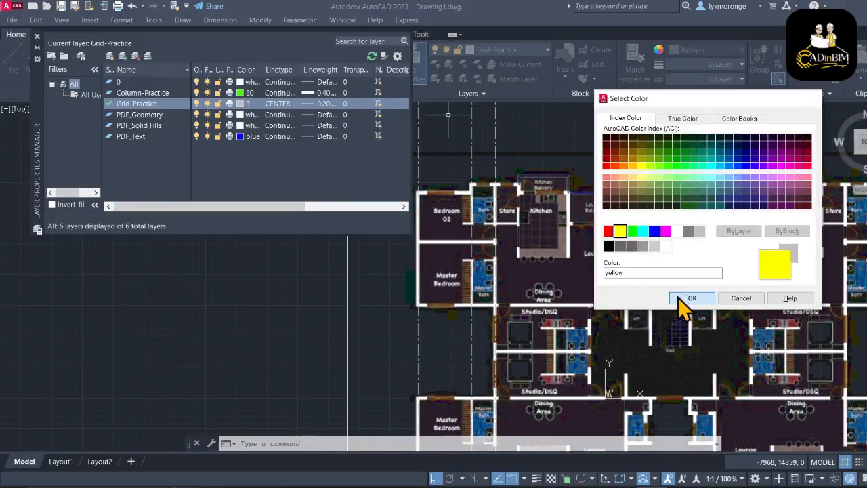
left_click(686, 298)
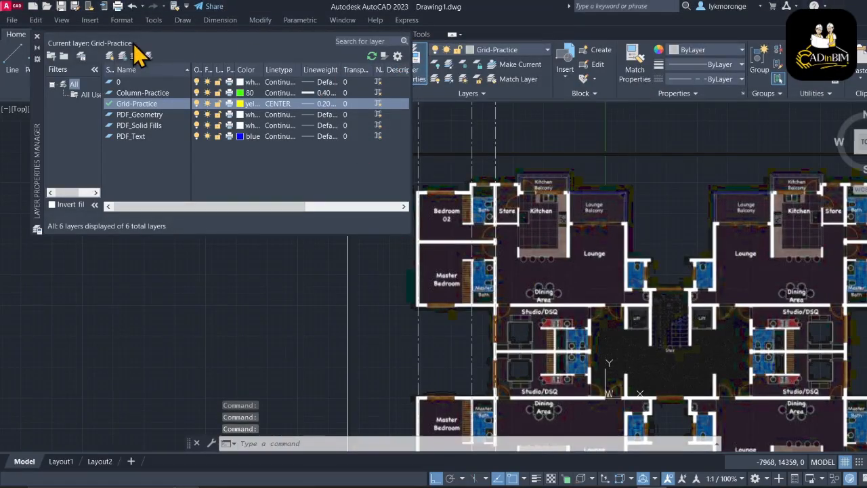
left_click(38, 35)
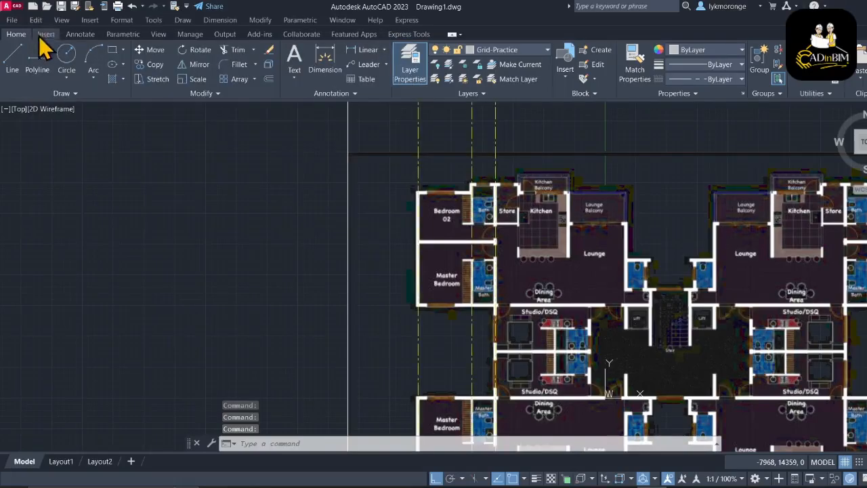
Copy the vertical gridline from the wall between the bath and the store onto the wall between the store and the kitchen
scroll(490, 159, "up", 2)
scroll(488, 159, "up", 2)
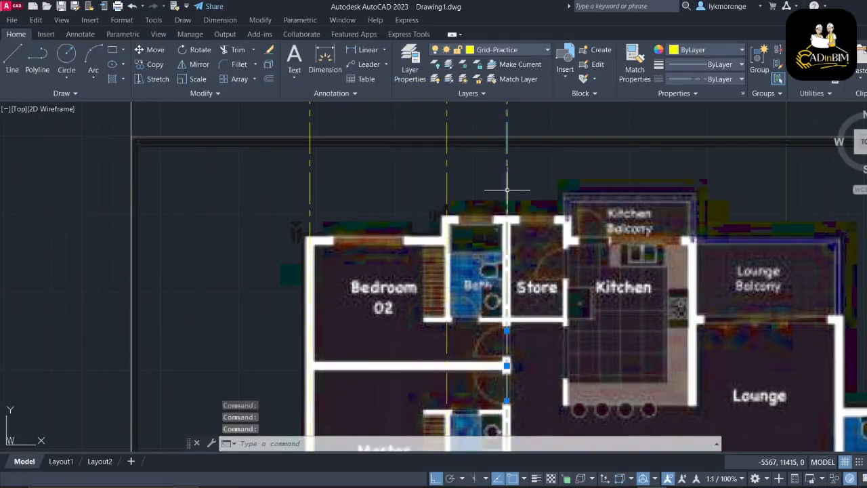
left_click(507, 193)
right_click(508, 192)
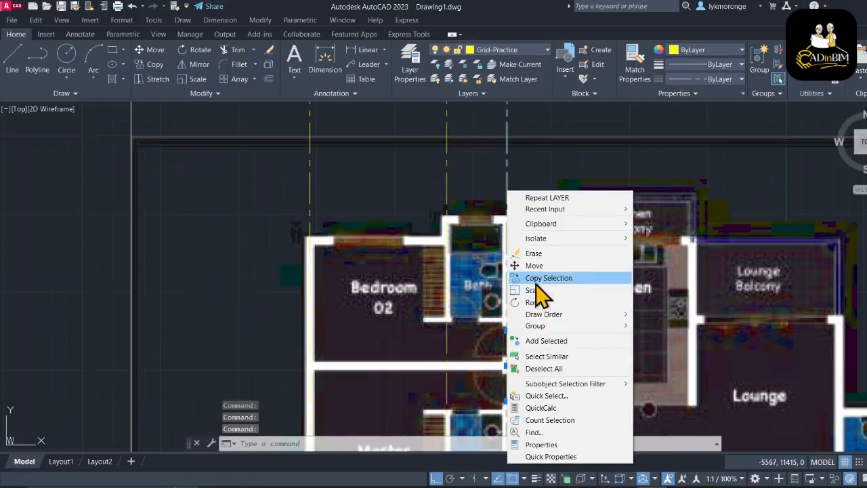
left_click(552, 277)
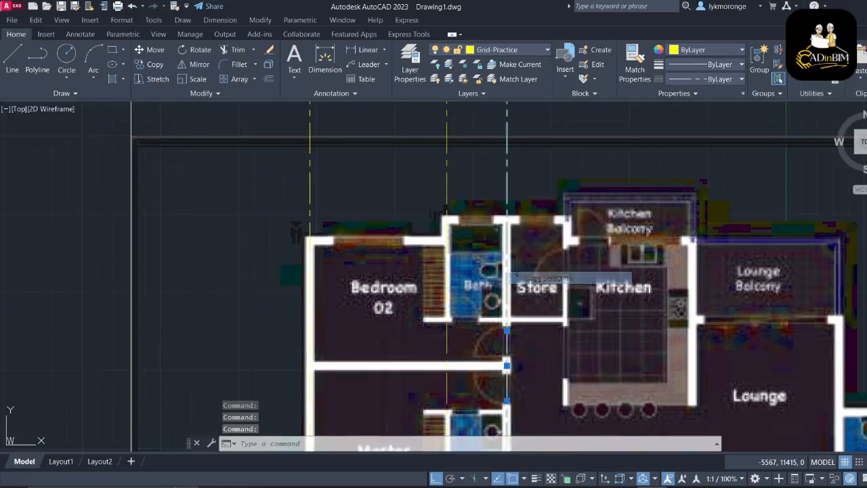
left_click(507, 222)
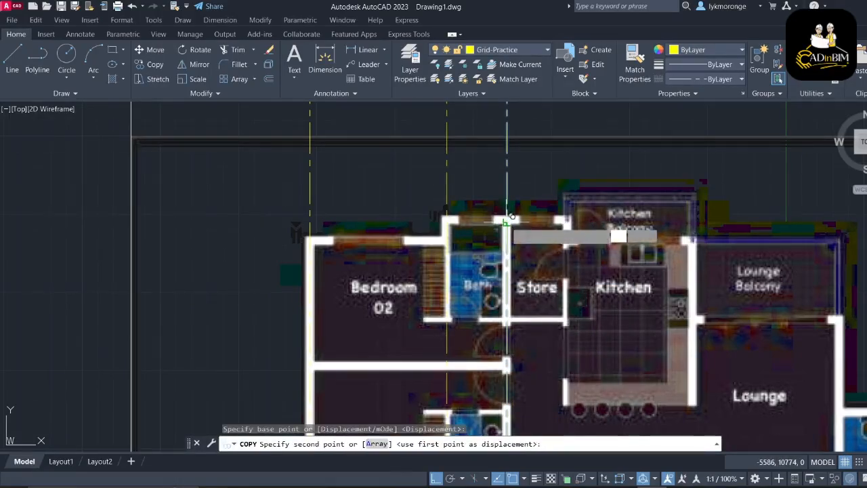
left_click(570, 222)
Place further gridline copies on the wall between the kitchen and the lounge and on the lounge's outer wall
middle_click_drag(654, 245, 484, 243)
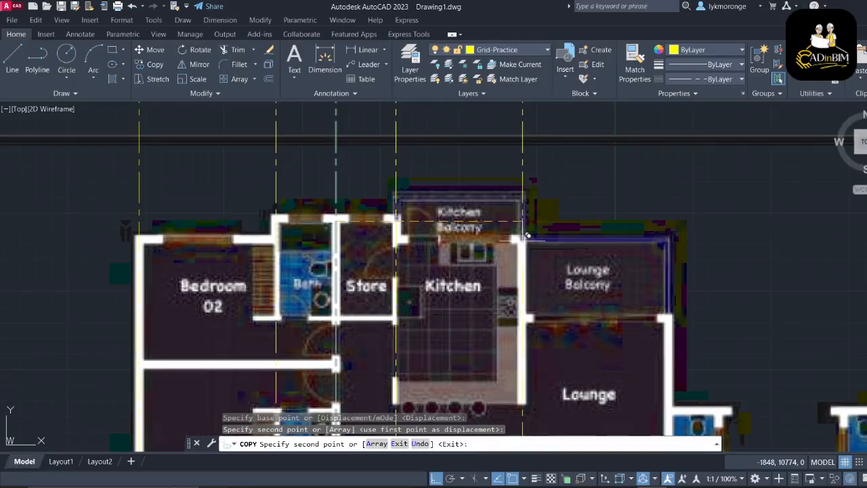
left_click(527, 236)
middle_click_drag(639, 259, 488, 203)
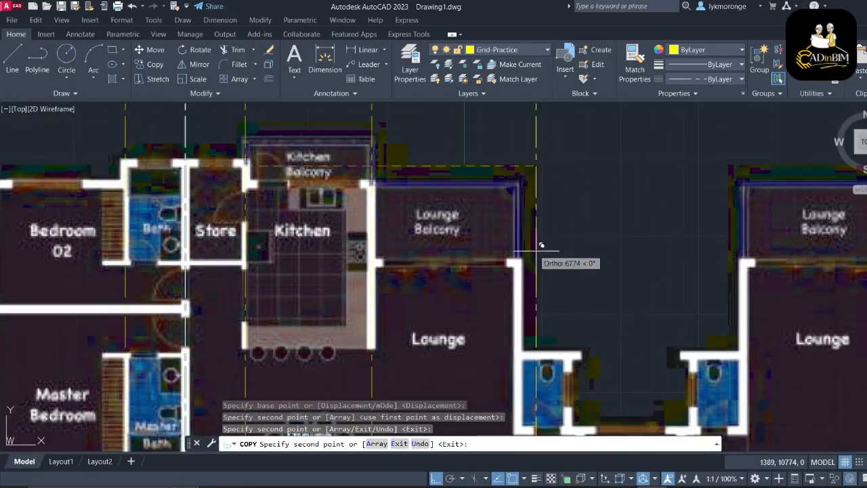
left_click(521, 258)
Place gridline copies on the outer wall of the small toilet beside the lounge and on the adjacent staircase wall, ending the Copy command
scroll(522, 258, "down", 6)
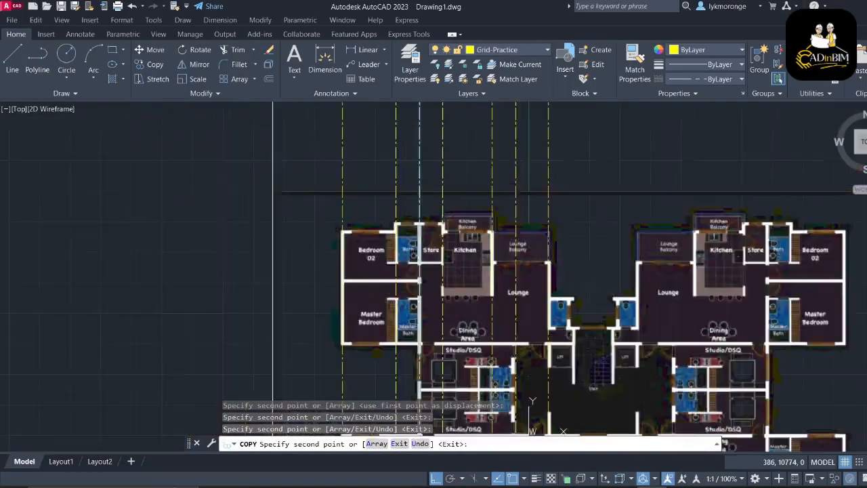
scroll(597, 291, "up", 3)
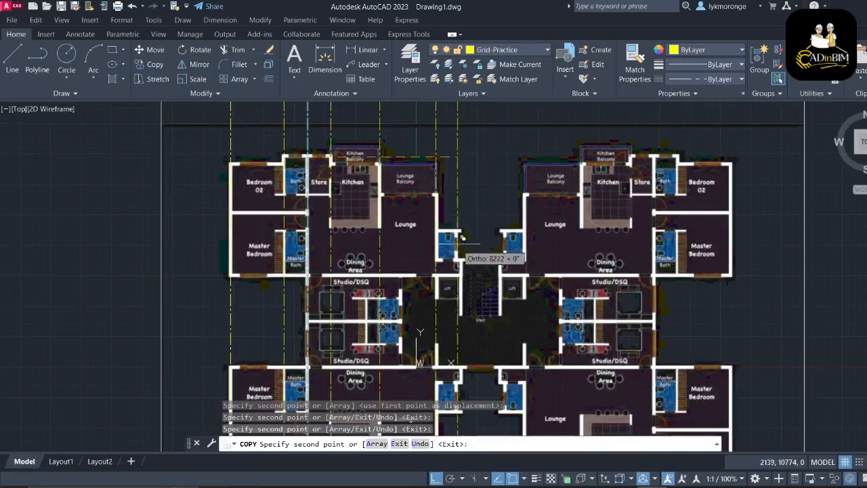
scroll(455, 240, "up", 6)
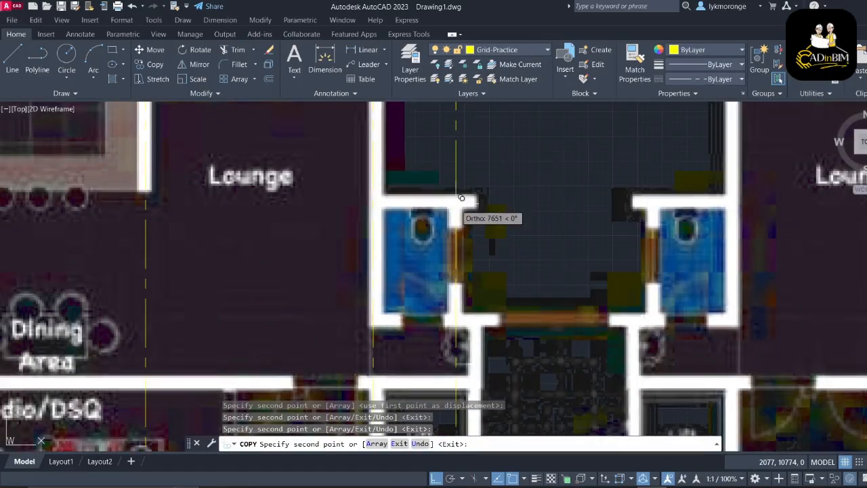
left_click(462, 198)
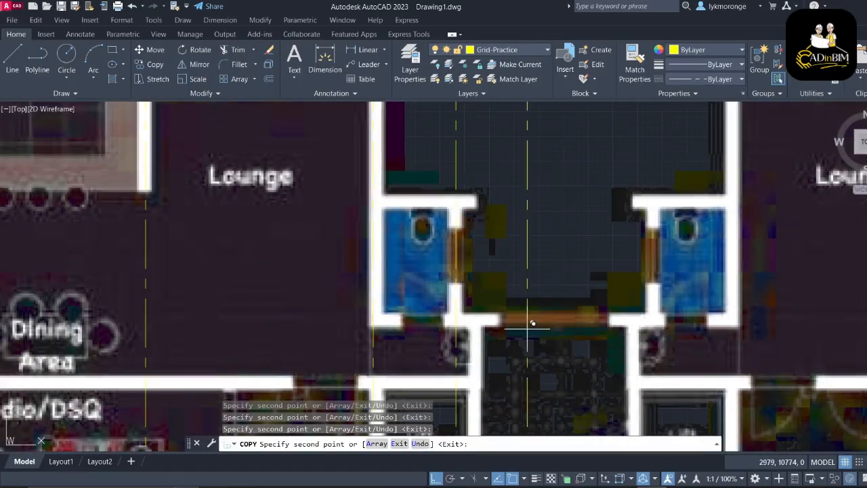
left_click(477, 321)
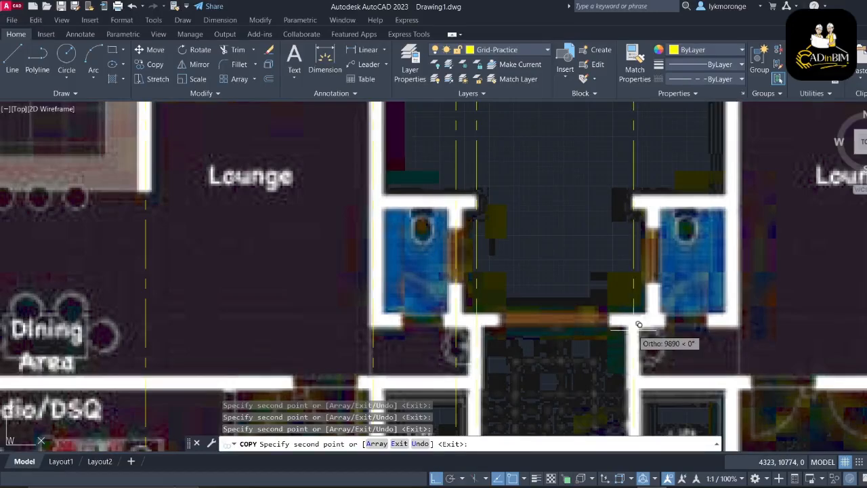
scroll(590, 312, "down", 5)
scroll(577, 296, "down", 10)
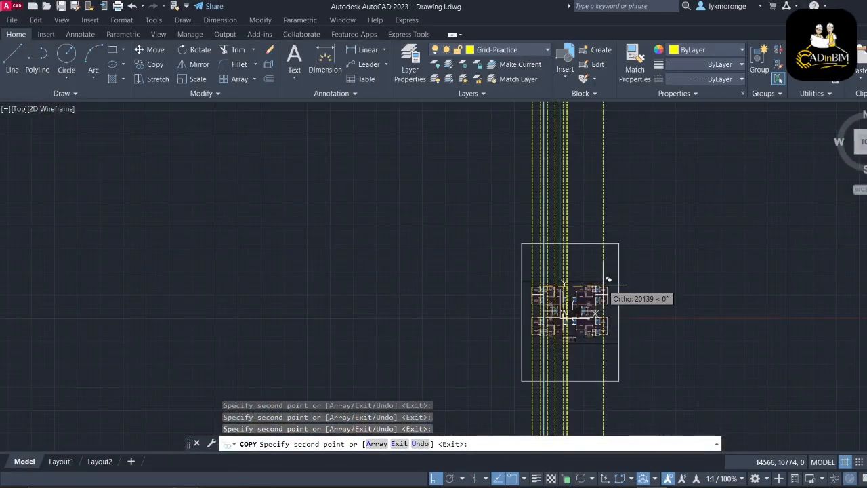
scroll(569, 306, "up", 10)
key("Escape")
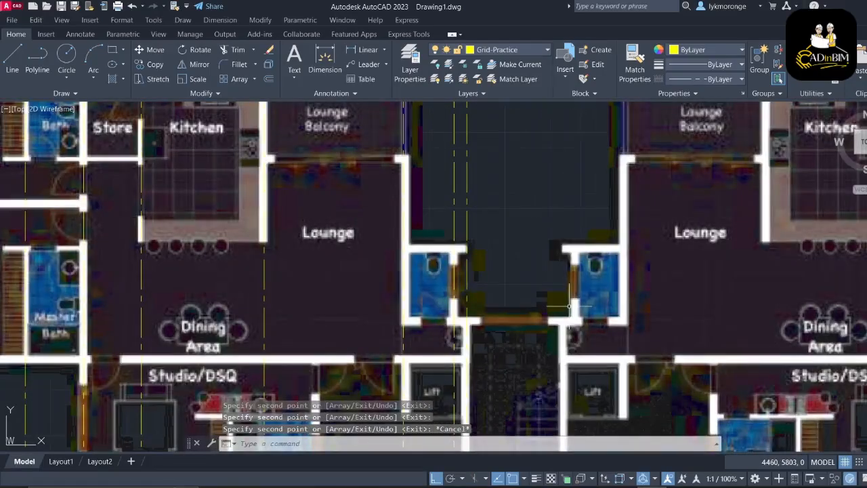
Examine how the vertical gridlines line up with the walls of the upper-left and lower-left apartments
scroll(569, 306, "down", 6)
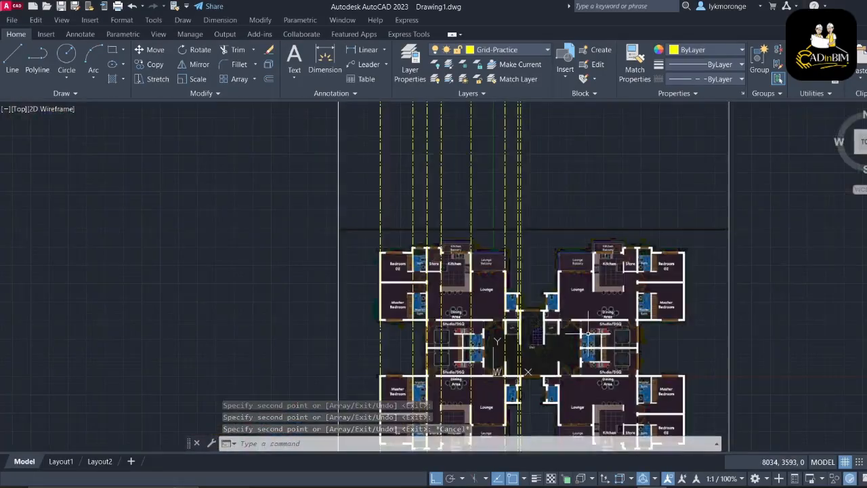
middle_click_drag(588, 333, 583, 241)
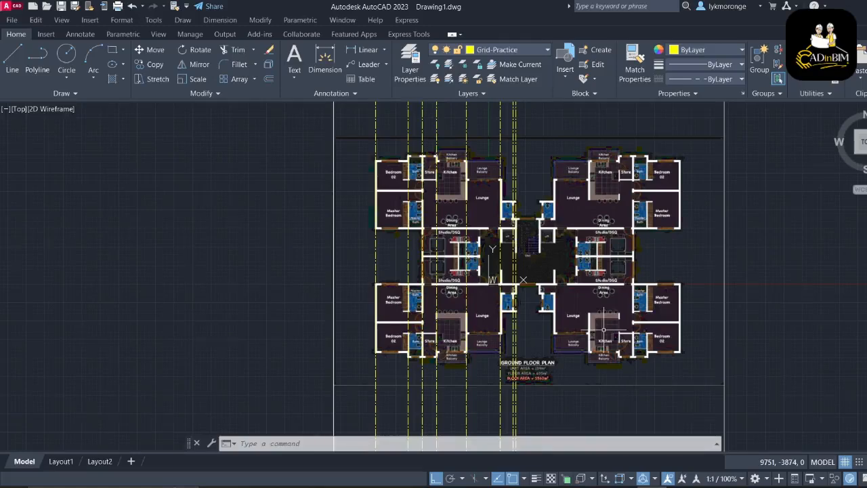
scroll(430, 165, "up", 5)
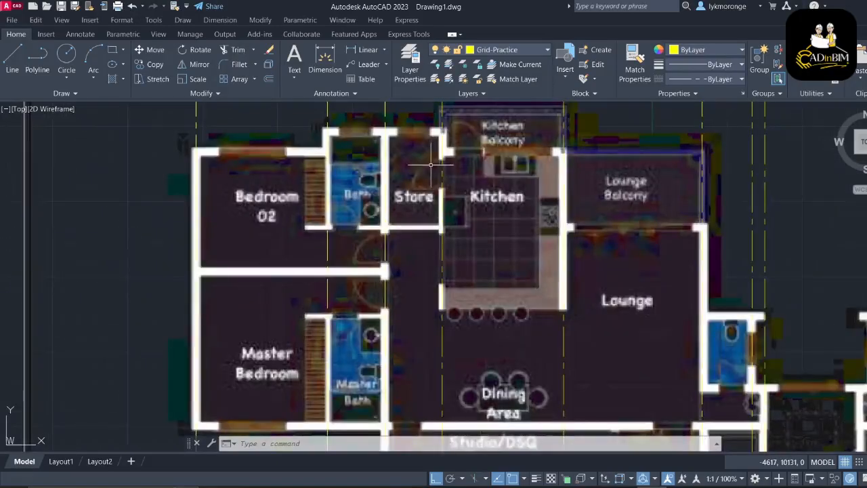
middle_click_drag(430, 359, 431, 201)
scroll(430, 254, "down", 7)
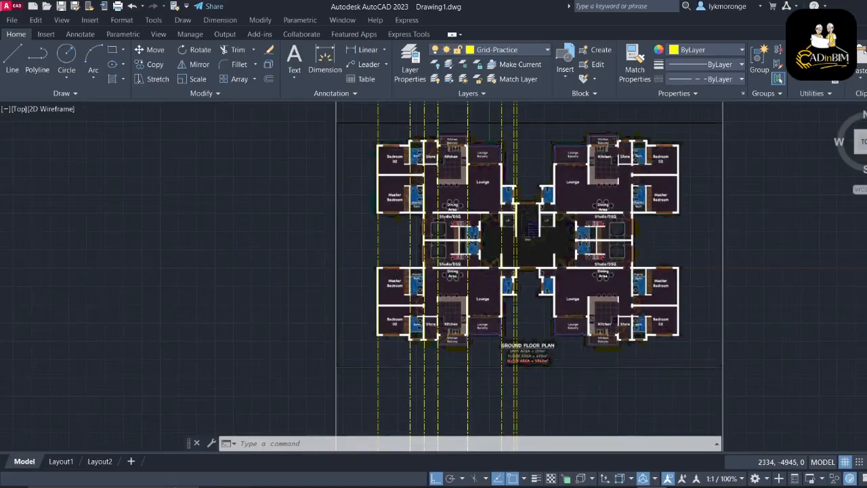
scroll(515, 324, "up", 6)
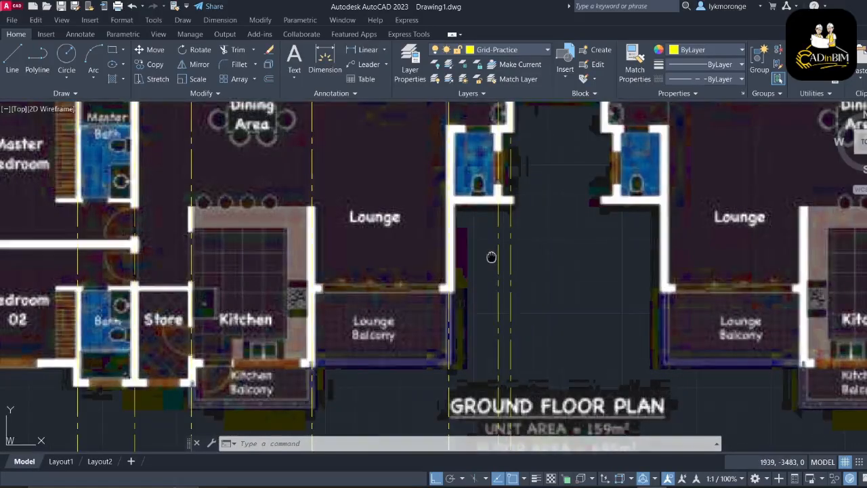
scroll(491, 257, "down", 8)
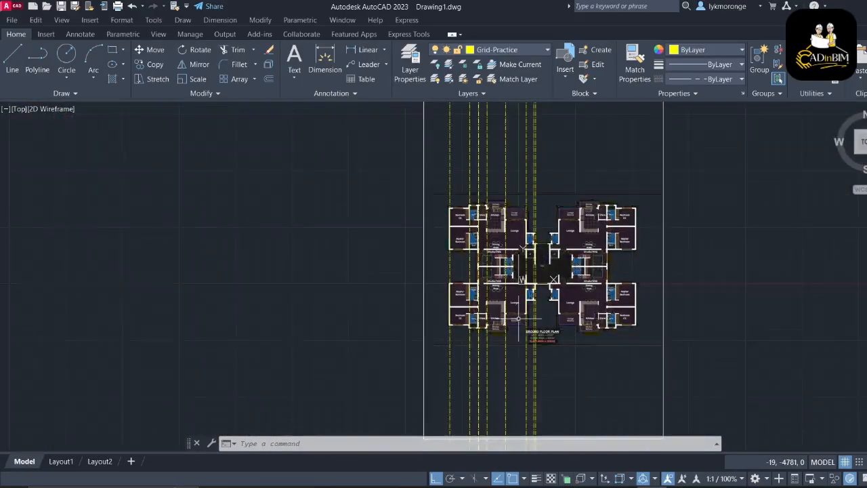
scroll(518, 318, "up", 4)
scroll(468, 318, "down", 1)
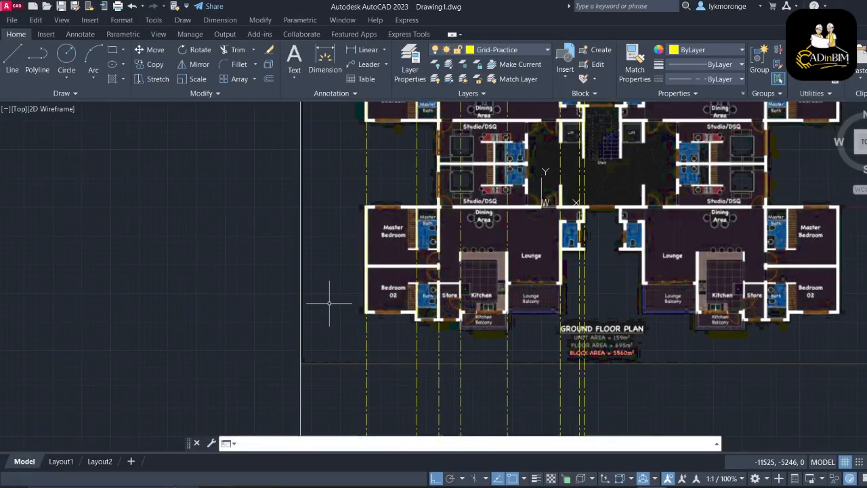
Draw a horizontal construction line along the centre of the outer wall of the bath and store in the lower-left apartment
type("xl")
key("Return")
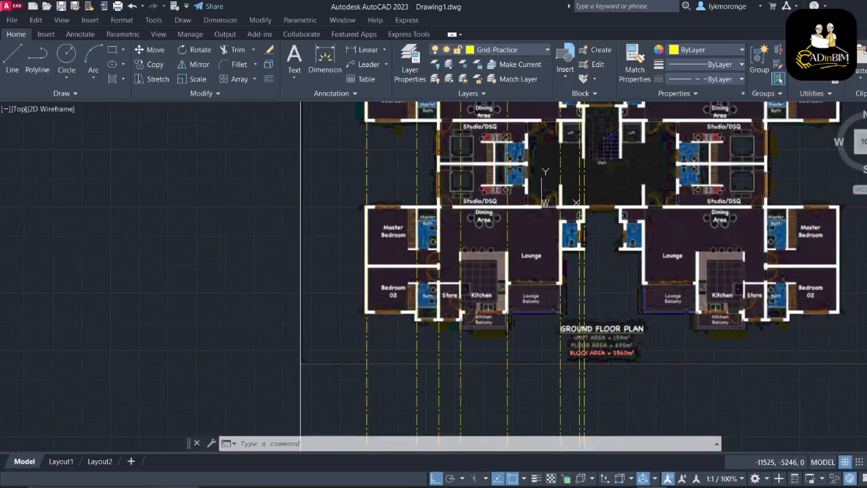
type("h")
key("Return")
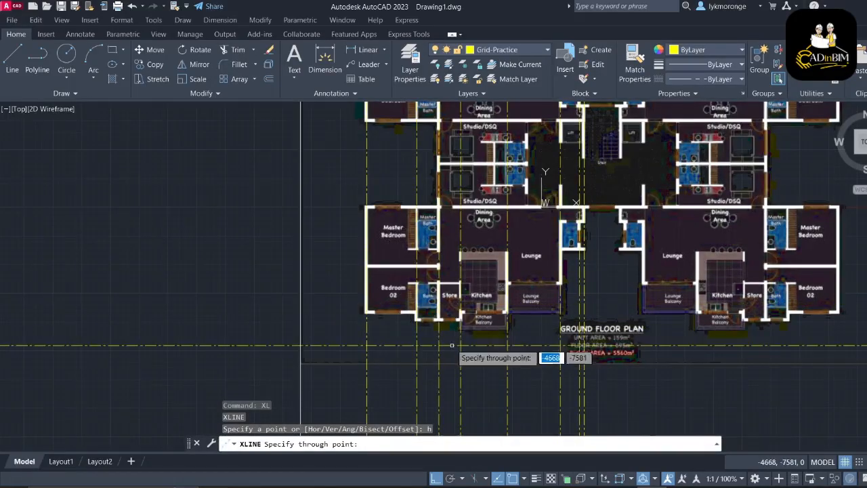
scroll(452, 339, "up", 4)
scroll(448, 325, "up", 4)
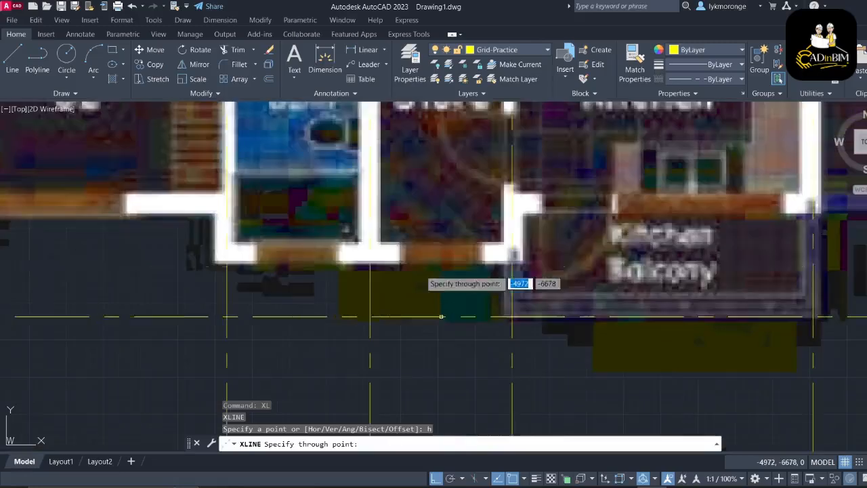
left_click(361, 251)
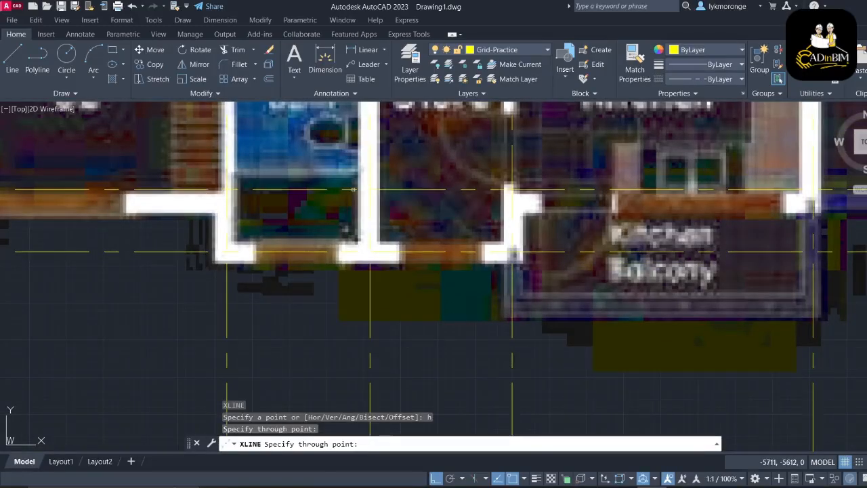
Place horizontal construction lines through Bedroom 02's outer window wall and the inner wall along the bath and store
middle_click_drag(352, 191, 378, 370)
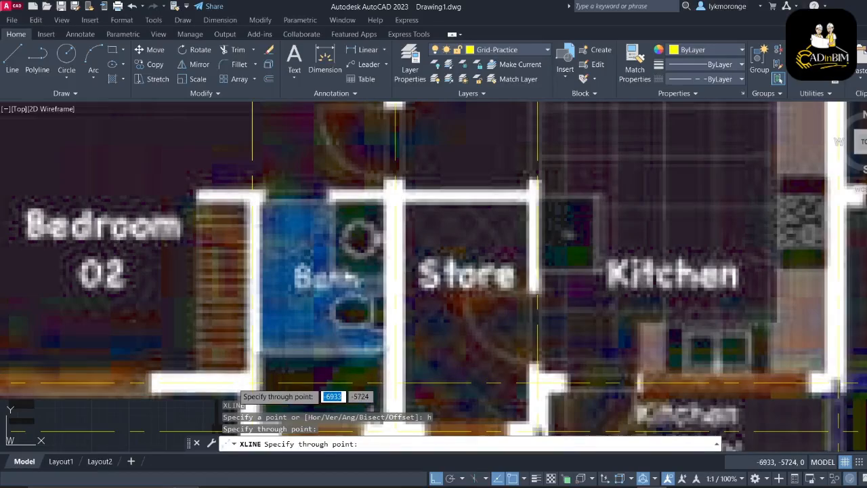
left_click(240, 379)
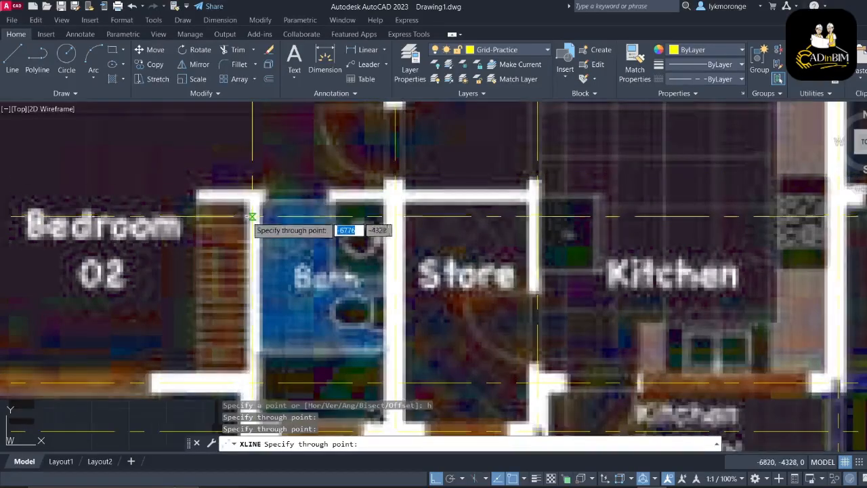
scroll(251, 220, "down", 2)
middle_click_drag(251, 220, 386, 221)
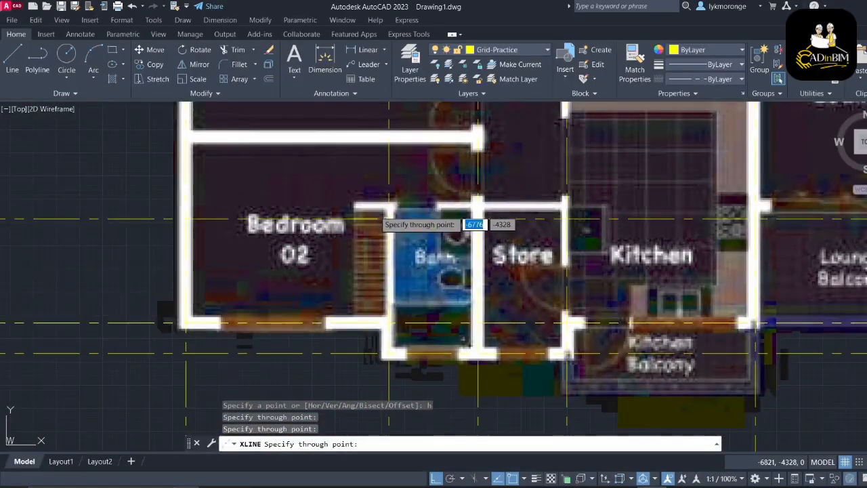
scroll(388, 199, "up", 3)
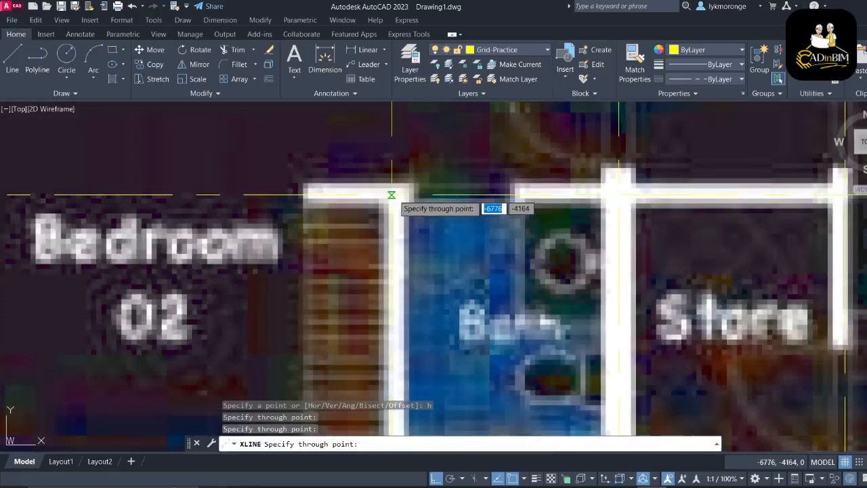
left_click(392, 191)
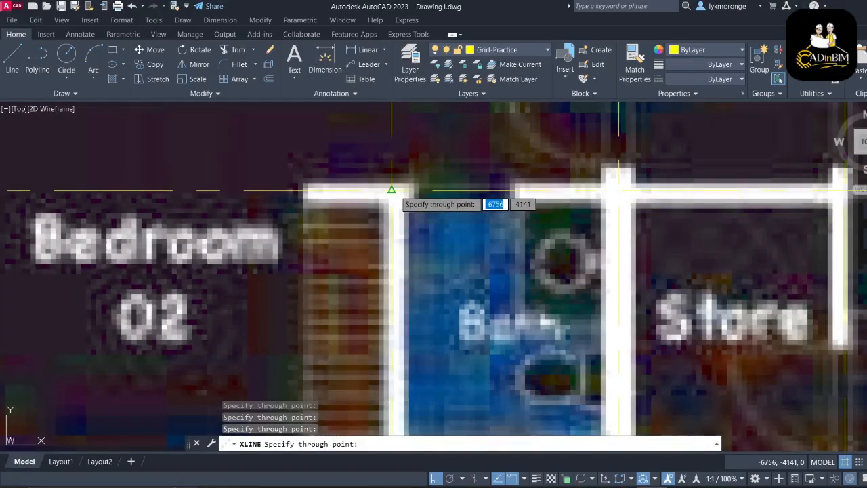
Place horizontal construction lines through the wall between Bedroom 02 and the Master Bedroom and through the Master Bath's door-side wall
scroll(392, 191, "down", 2)
middle_click_drag(398, 140, 413, 329)
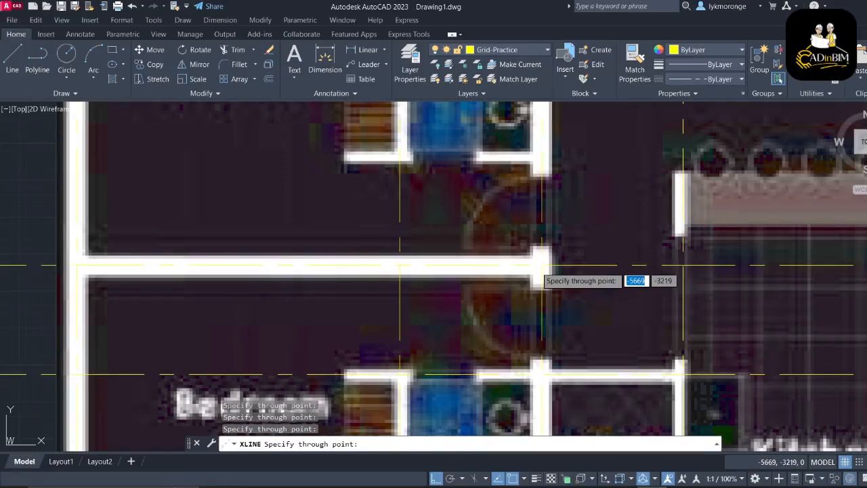
left_click(542, 266)
scroll(542, 214, "down", 2)
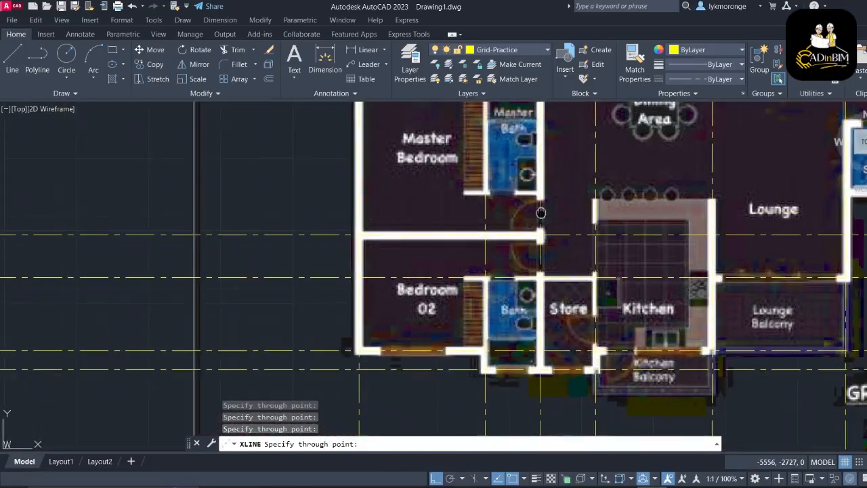
middle_click_drag(542, 213, 520, 254)
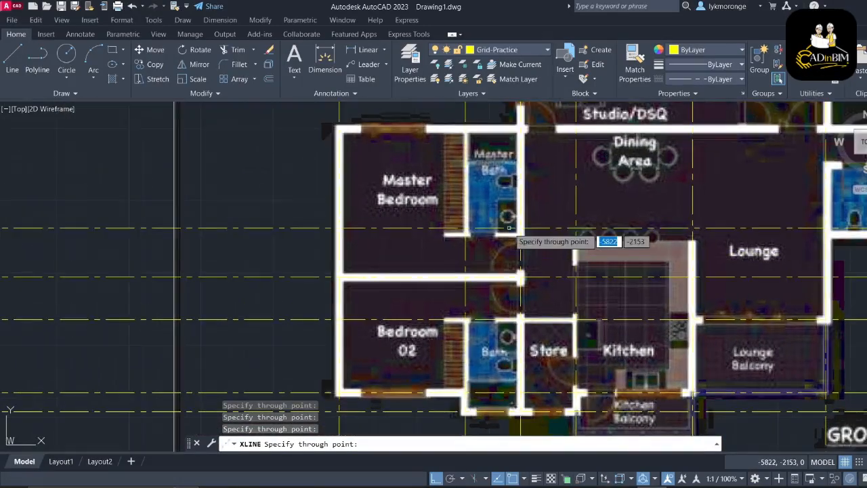
scroll(509, 229, "up", 4)
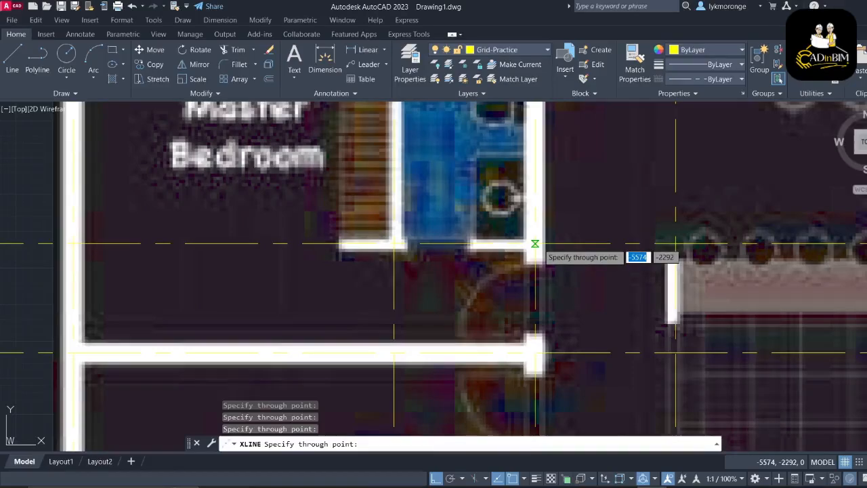
left_click(526, 244)
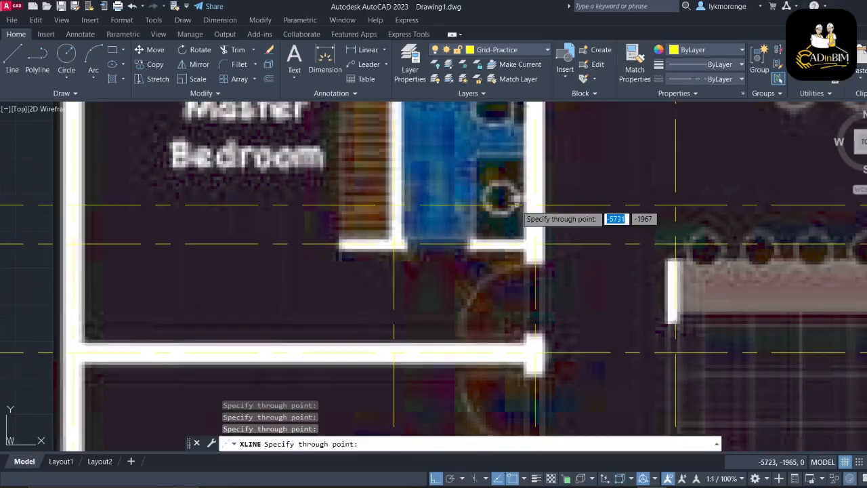
Place a horizontal construction line along the centre of the wall between the lower-left apartment's Master Bedroom and the lower Studio/DSQ
scroll(510, 200, "down", 4)
middle_click_drag(509, 200, 465, 296)
scroll(486, 204, "up", 4)
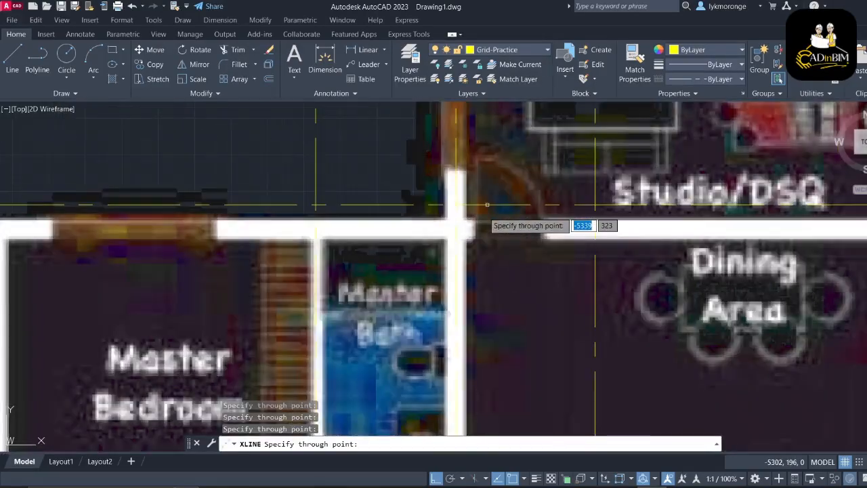
scroll(437, 247, "up", 2)
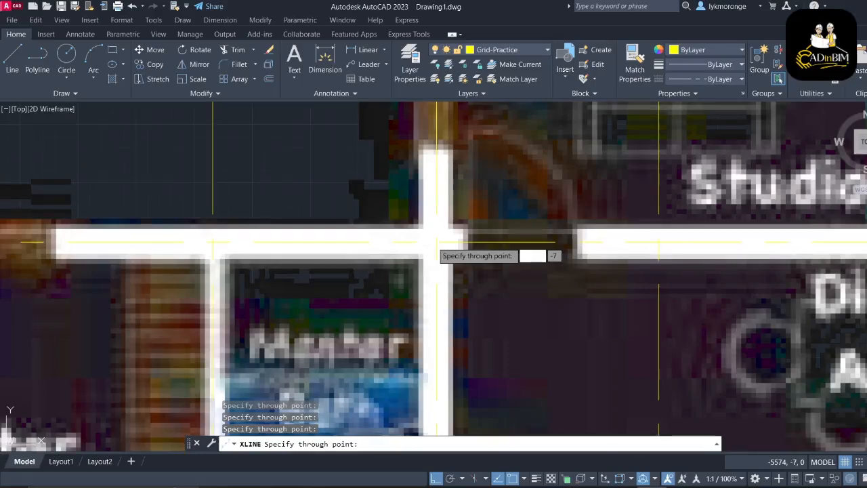
Place horizontal construction lines through the lower Studio/DSQ's kitchenette wall and the wall between the two studios
scroll(437, 244, "down", 3)
scroll(494, 195, "down", 4)
scroll(488, 194, "up", 4)
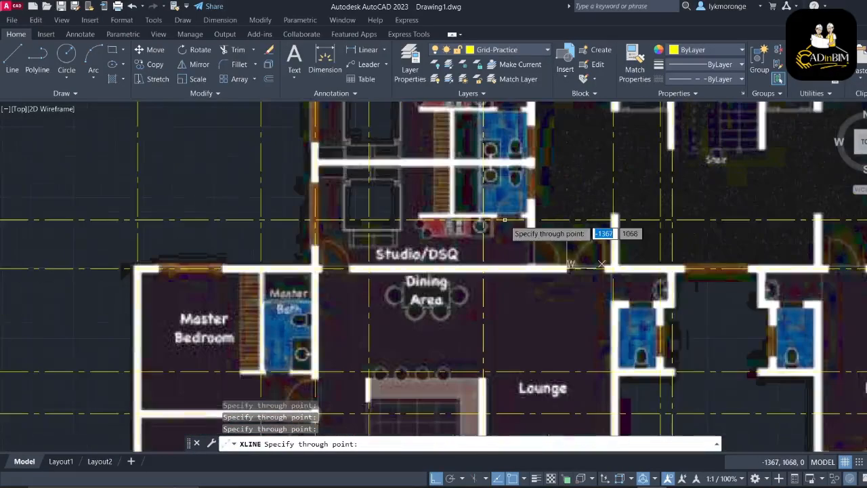
scroll(504, 219, "up", 3)
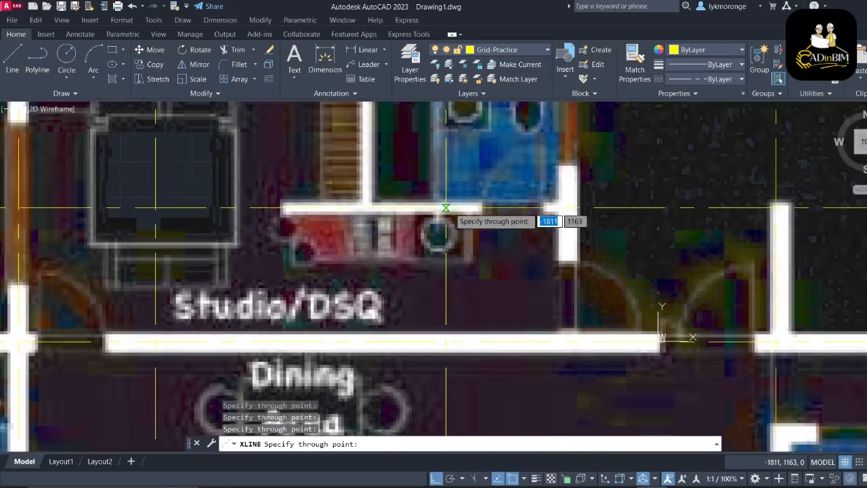
scroll(446, 207, "down", 5)
scroll(437, 164, "up", 3)
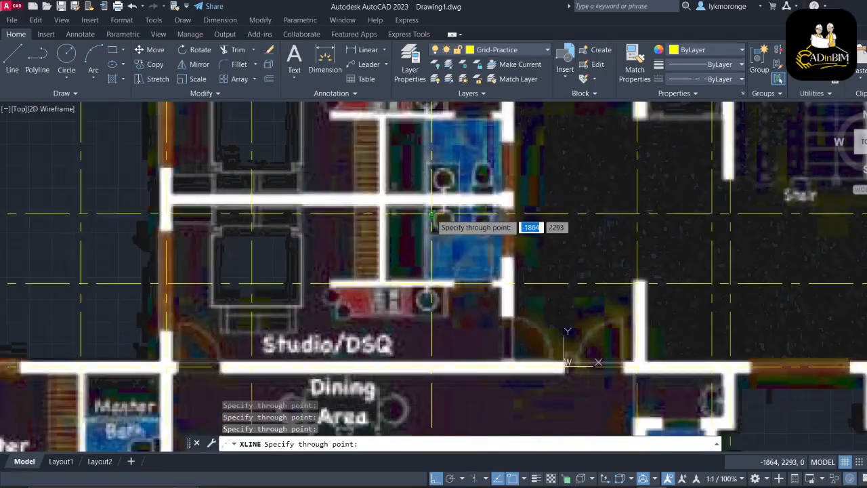
left_click(431, 285)
left_click(432, 199)
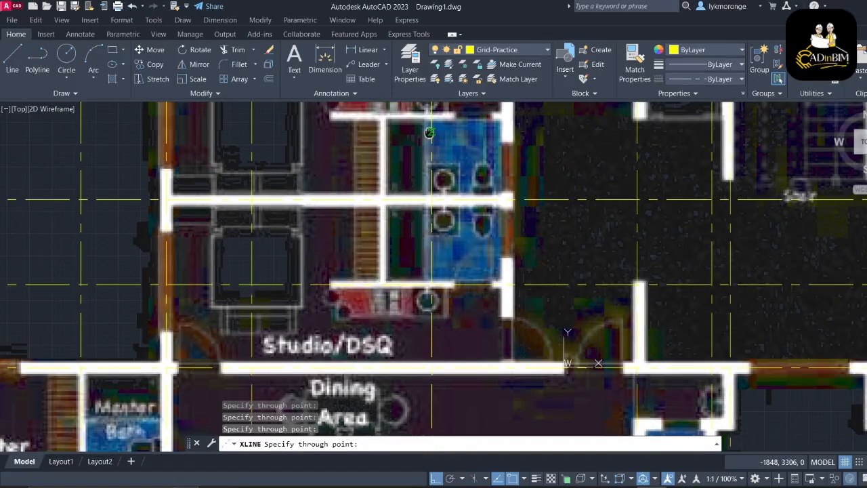
Place horizontal construction lines through the upper studio's kitchenette wall, the Dining Area wall, and the upper-left apartment's bath, bedroom and outer walls
middle_click_drag(430, 132, 441, 189)
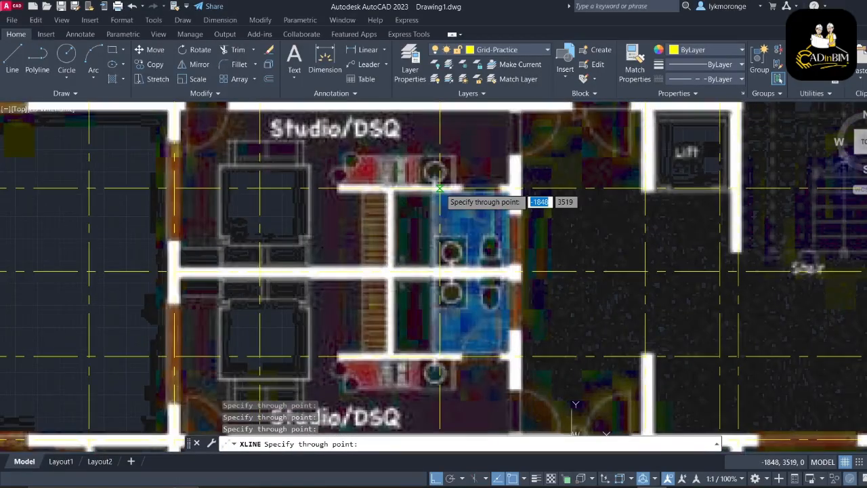
middle_click_drag(440, 105, 433, 240)
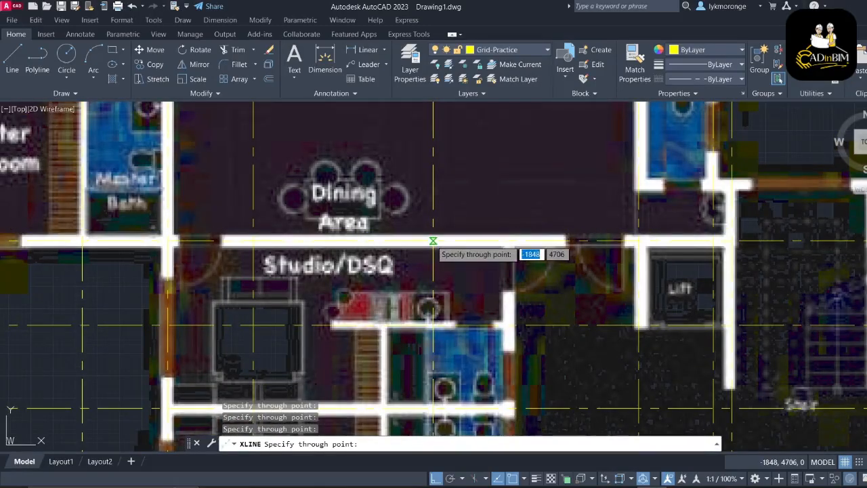
scroll(433, 241, "down", 1)
middle_click_drag(411, 199, 402, 290)
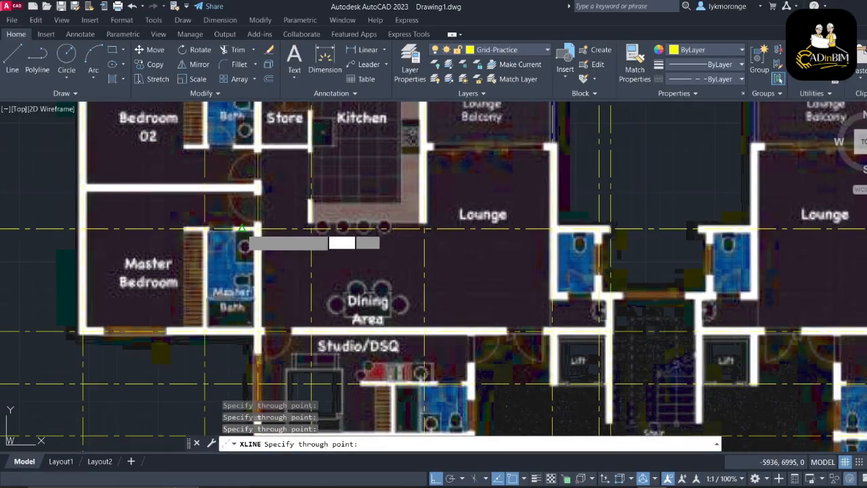
scroll(357, 200, "down", 2)
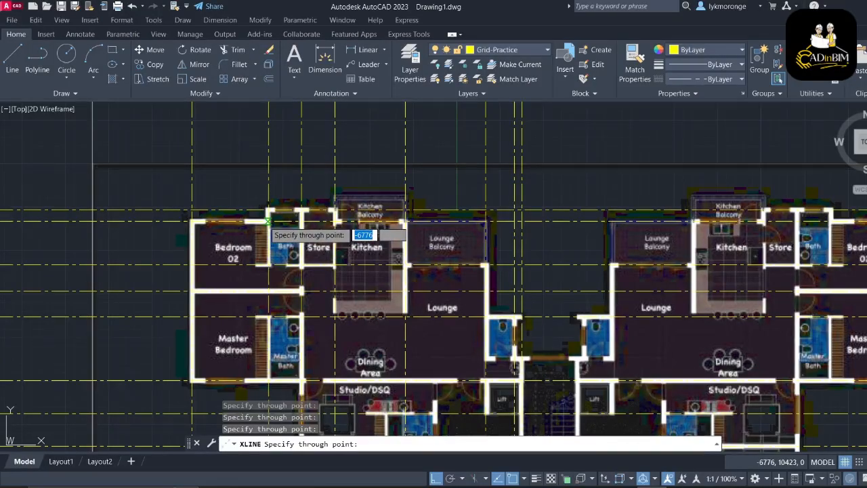
End the construction line command and examine how the horizontal gridlines line up with the walls across the whole floor plan
scroll(269, 221, "down", 3)
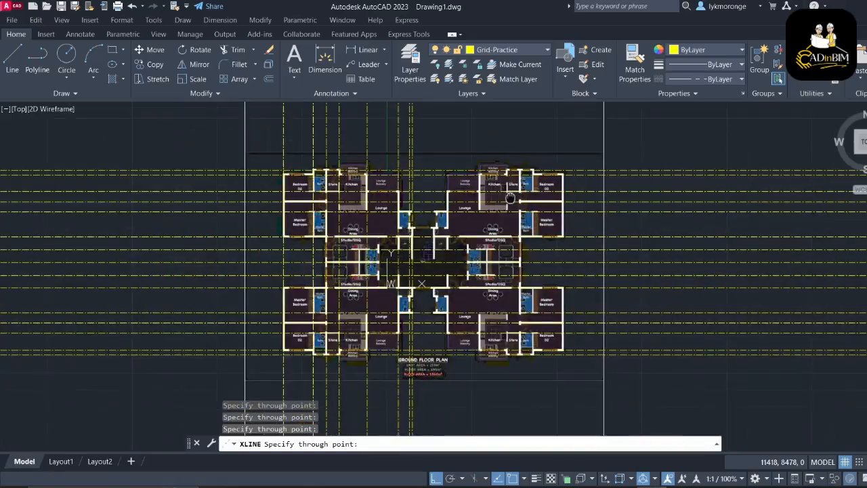
middle_click_drag(511, 197, 517, 196)
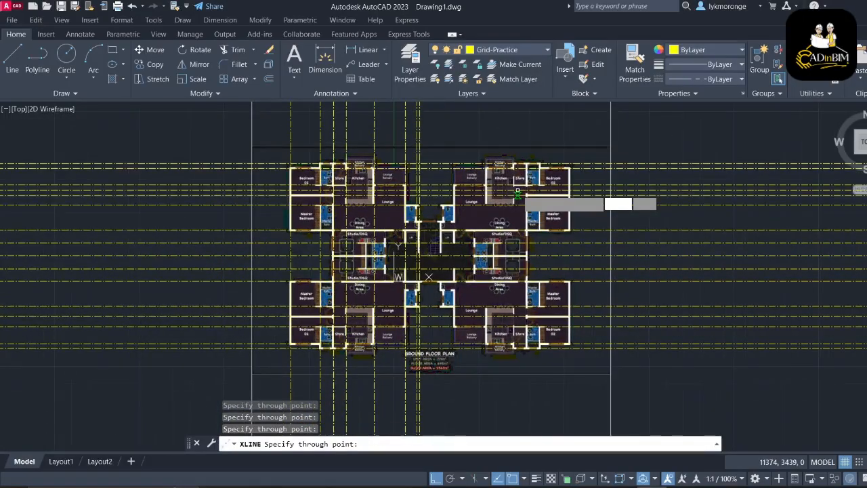
scroll(437, 164, "up", 5)
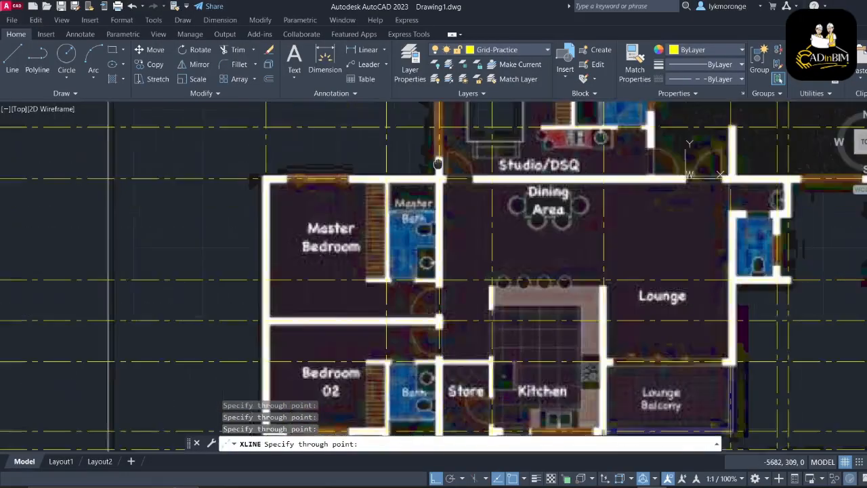
scroll(497, 135, "down", 2)
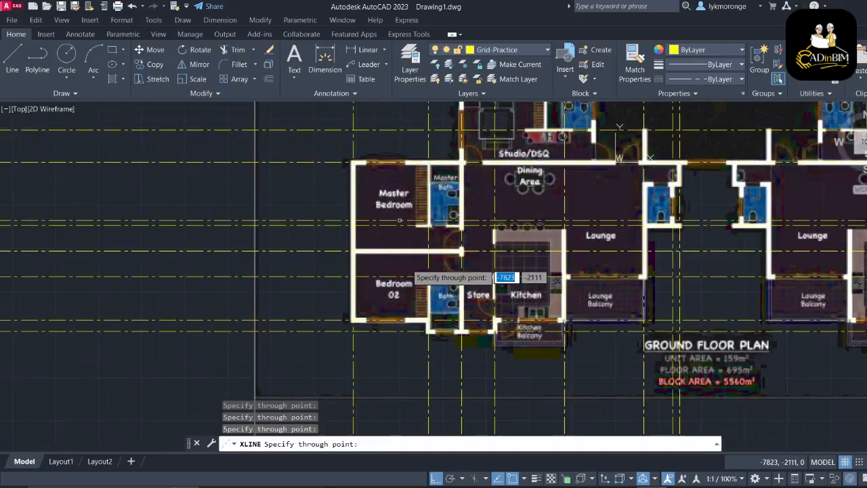
scroll(415, 249, "down", 3)
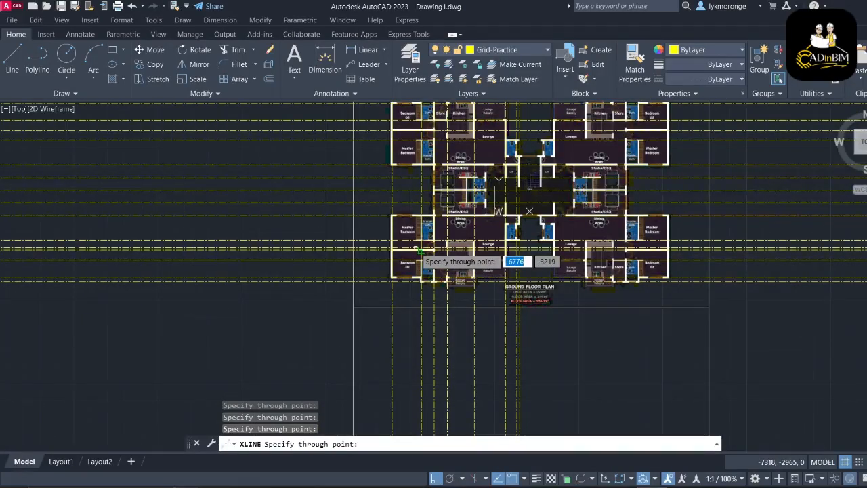
scroll(418, 250, "down", 2)
key("Escape")
key("Escape")
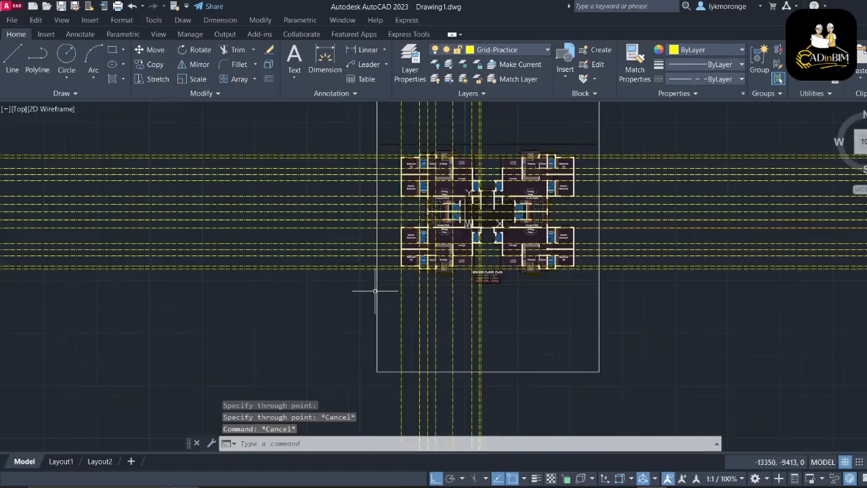
key("Escape")
scroll(513, 290, "up", 4)
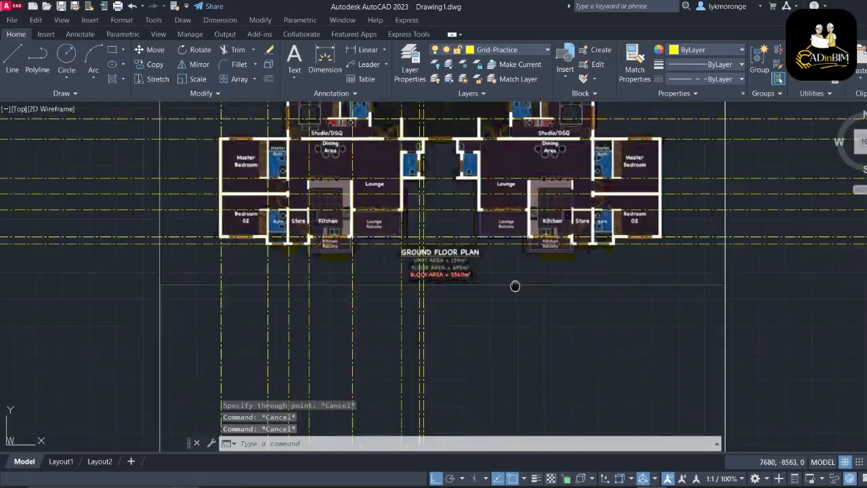
middle_click_drag(515, 286, 515, 381)
key("Escape")
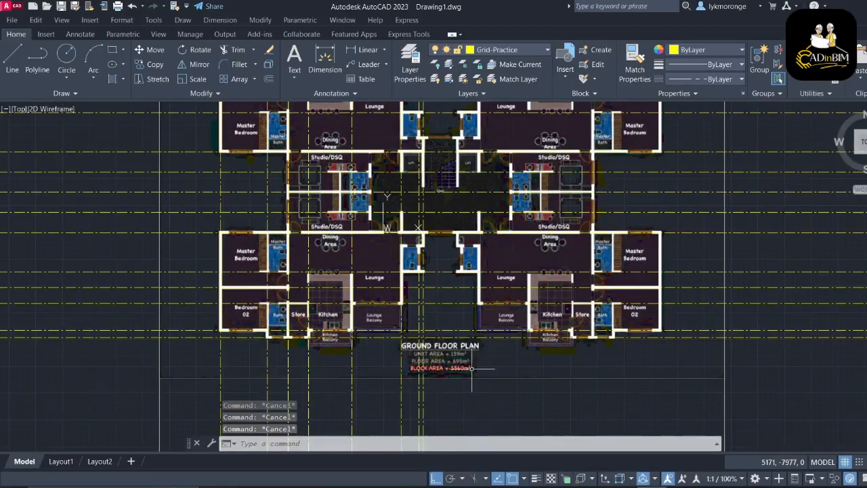
scroll(472, 369, "down", 4)
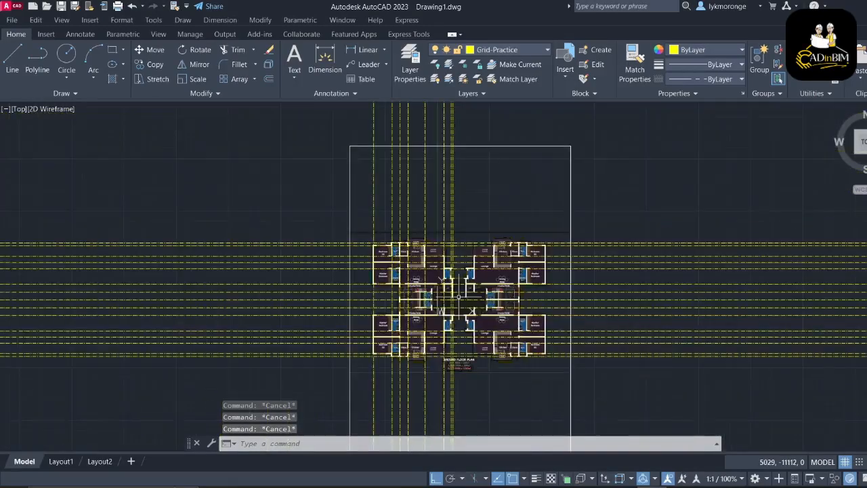
scroll(570, 315, "up", 4)
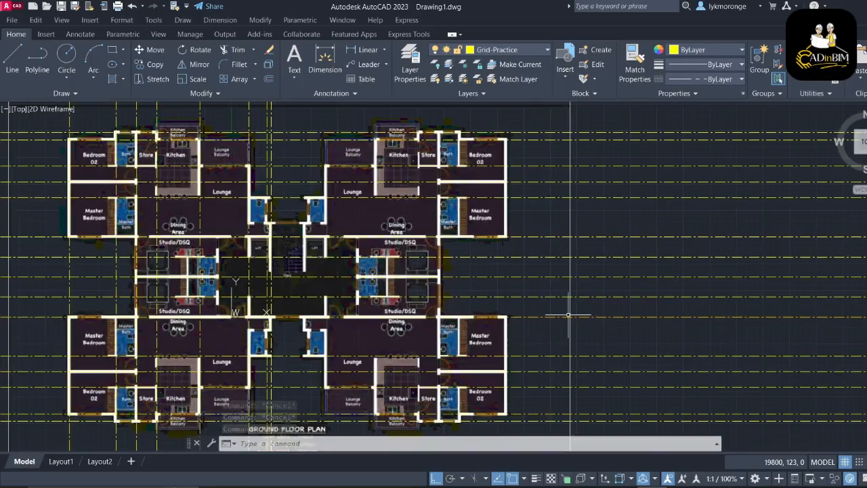
scroll(566, 238, "down", 4)
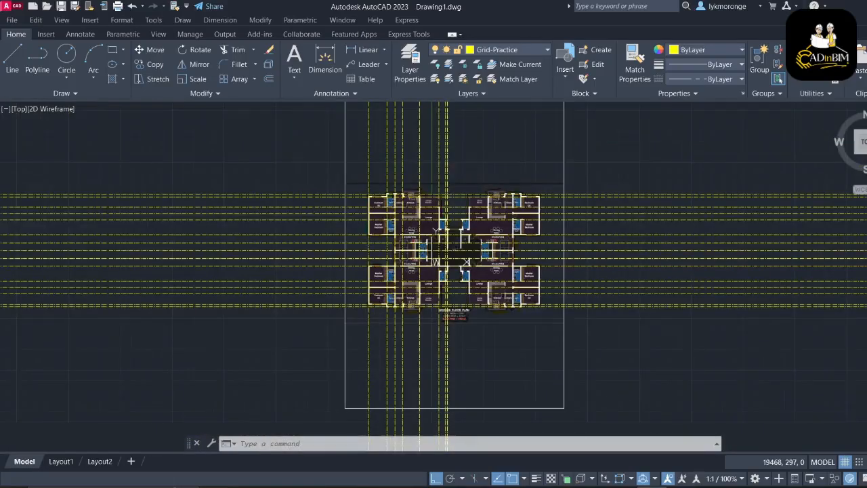
left_click(112, 50)
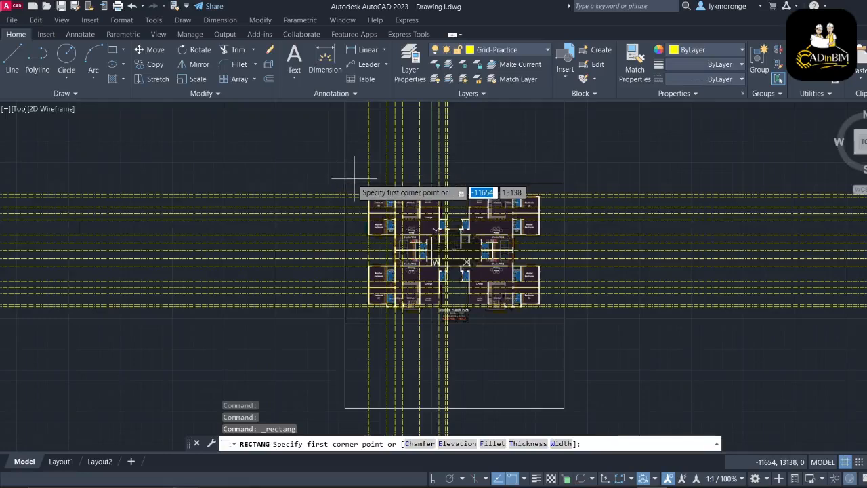
left_click(430, 197)
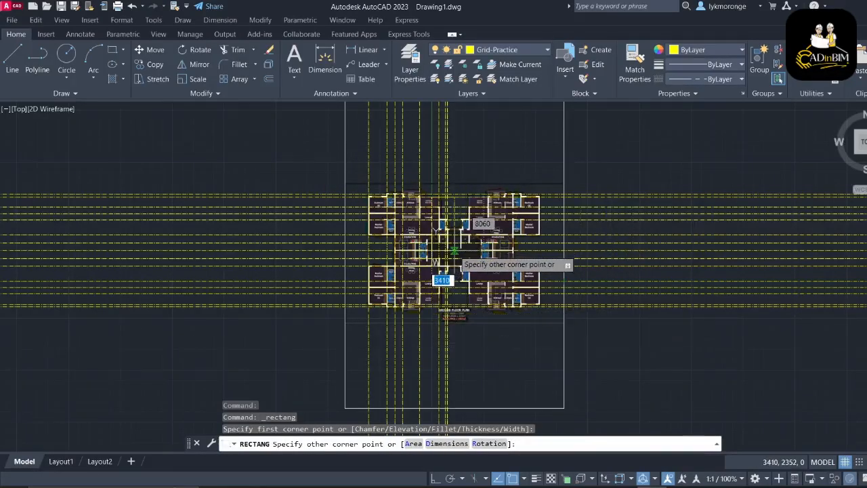
key("Escape")
Make PDF_Geometry the current layer
left_click(542, 50)
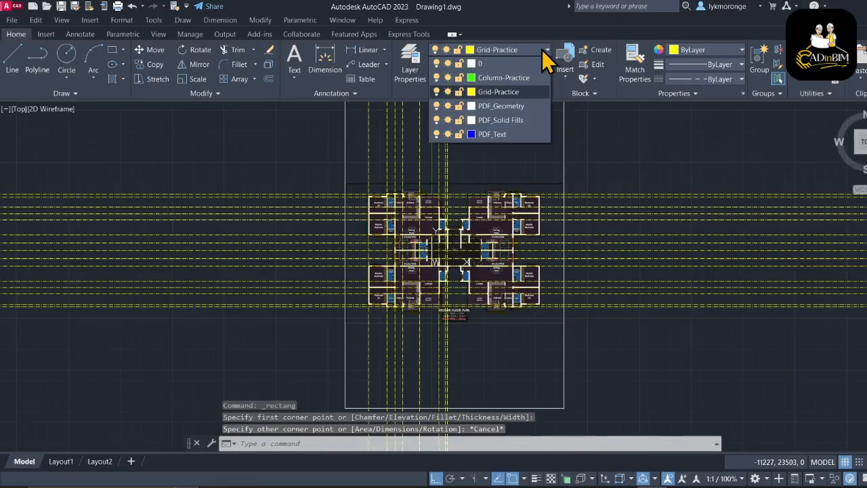
left_click(489, 105)
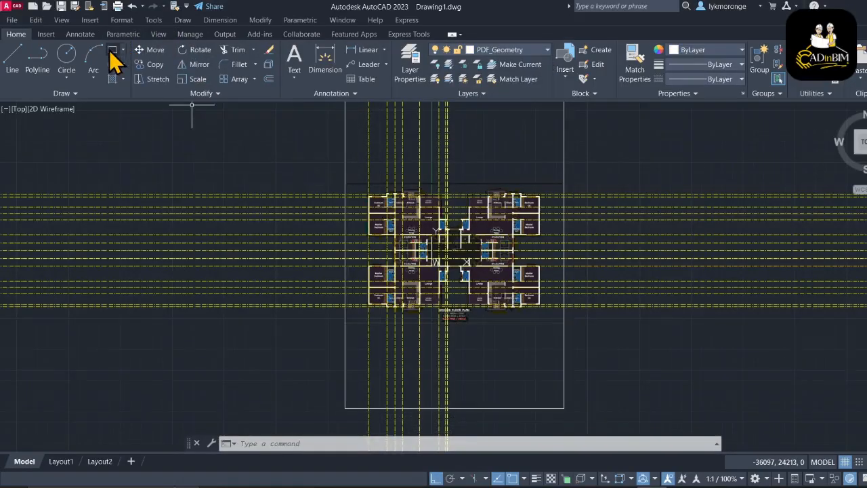
key("Return")
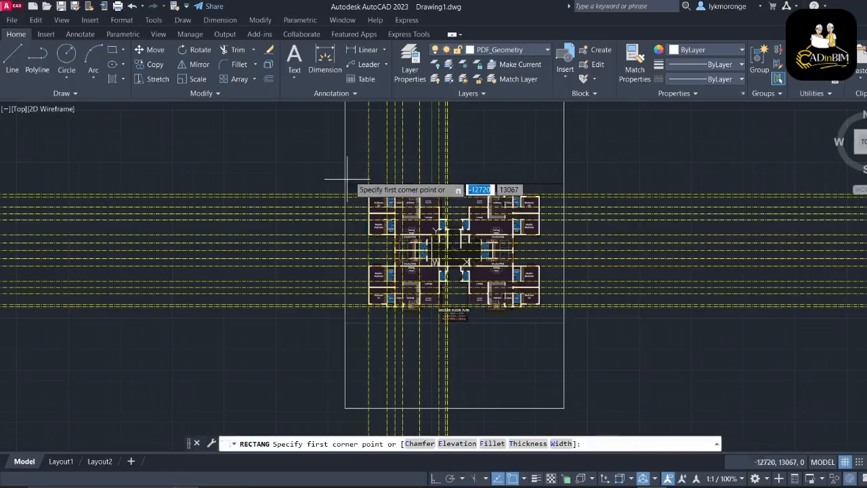
left_click(432, 198)
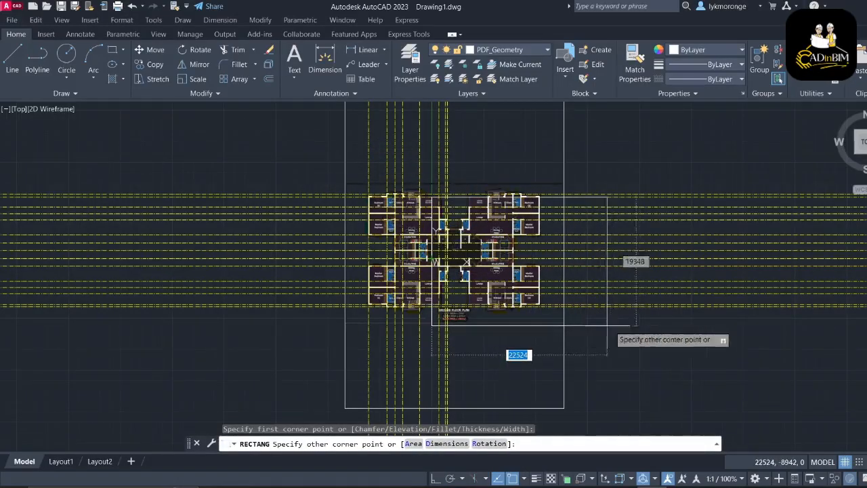
key("Escape")
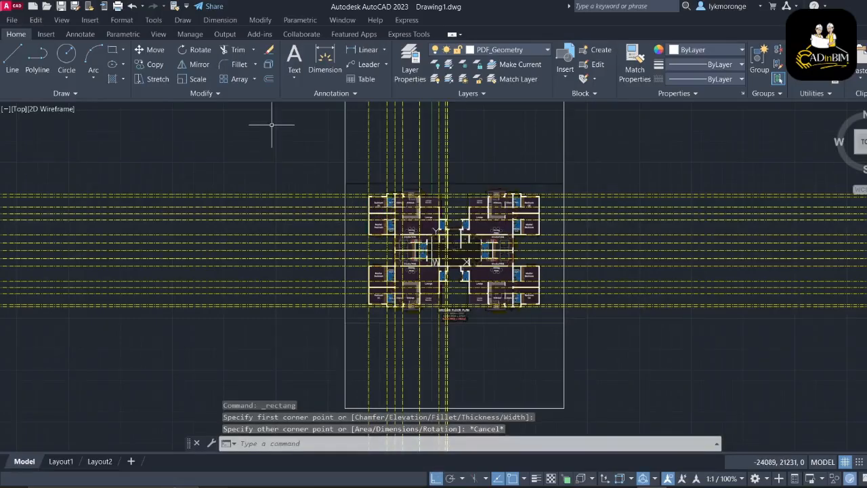
Try to draw a rectangle enclosing the floor plan as a boundary around the gridlines
left_click(112, 50)
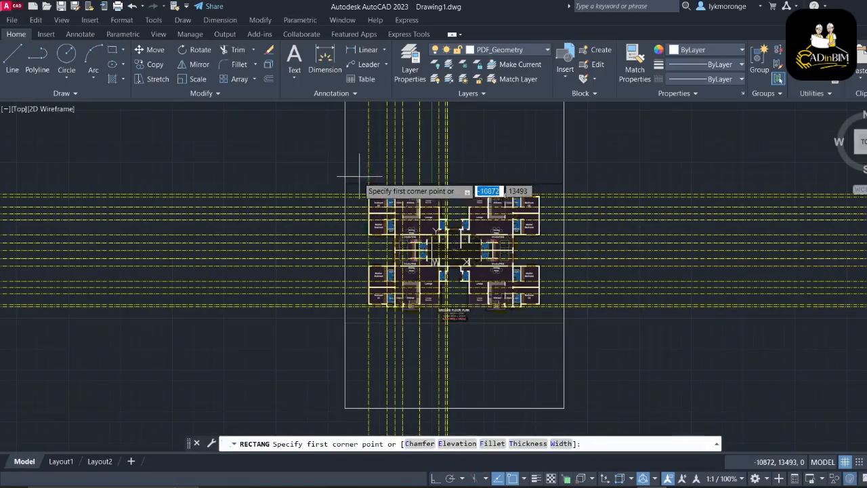
left_click(349, 179)
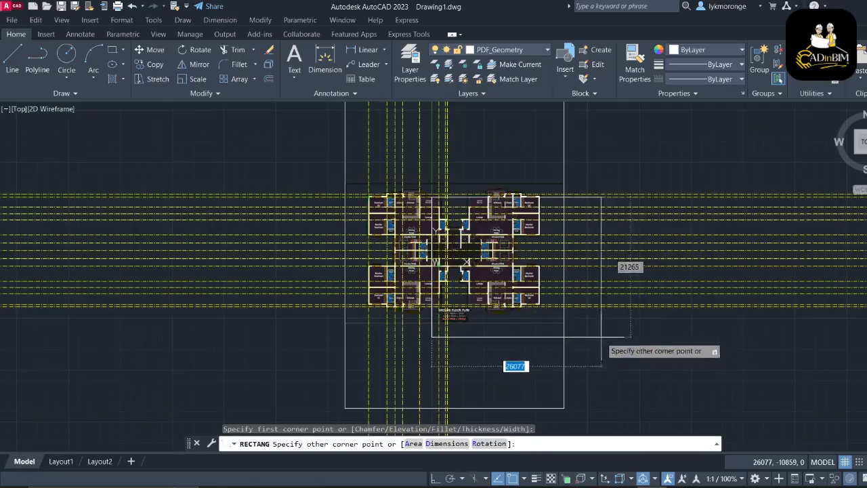
left_click(599, 336)
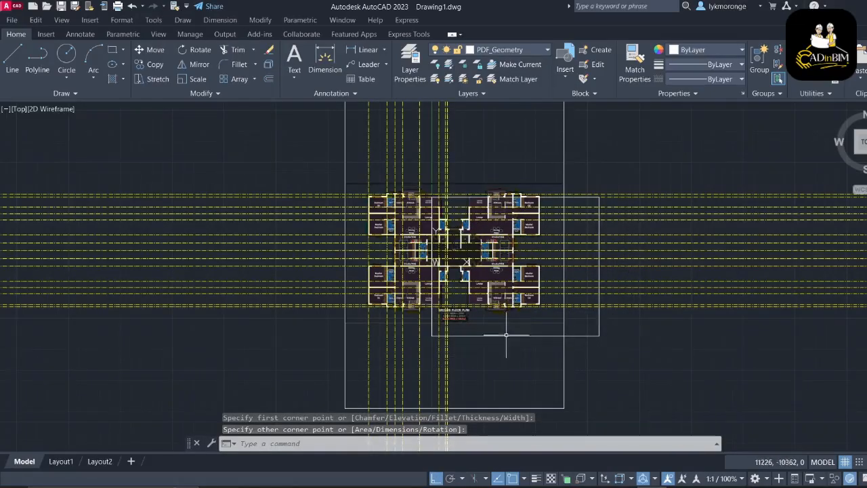
key("Escape")
Try stretching the new rectangle's side beyond the apartments, and erase the rectangle
left_click(481, 335)
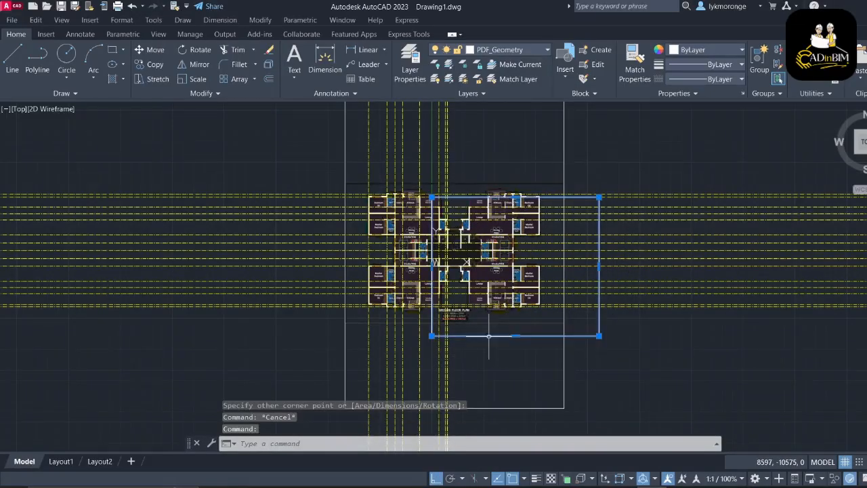
left_click(431, 266)
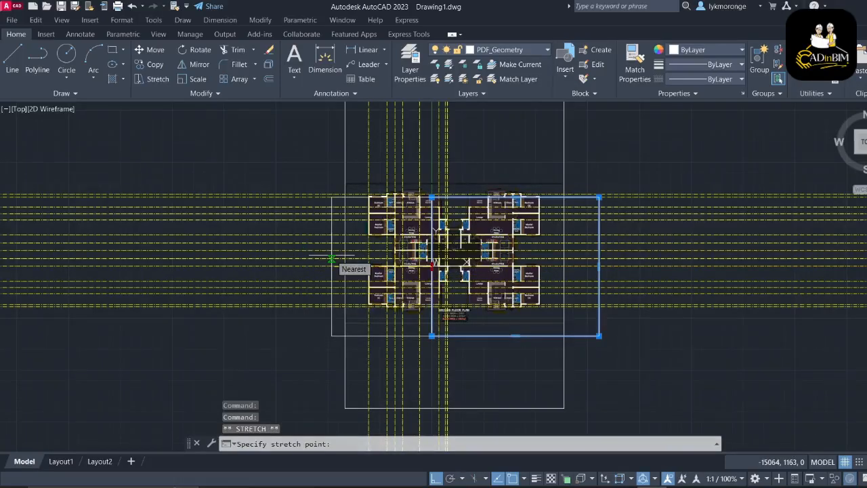
key("Escape")
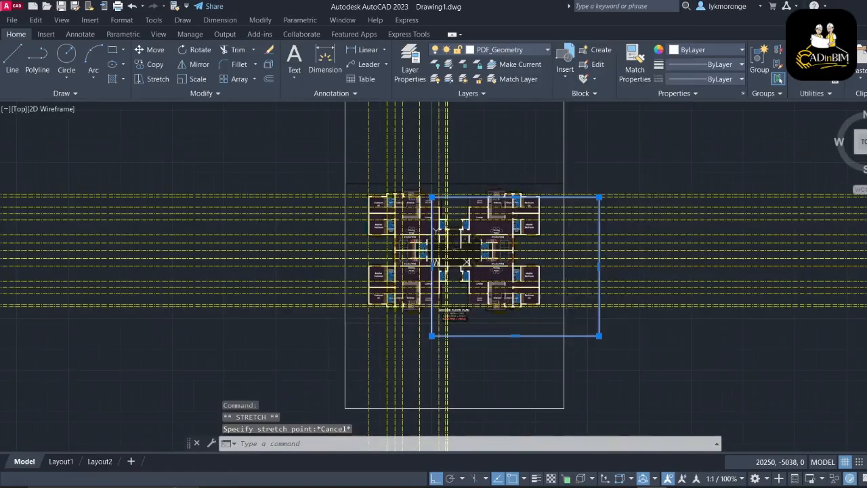
right_click(566, 299)
left_click(595, 90)
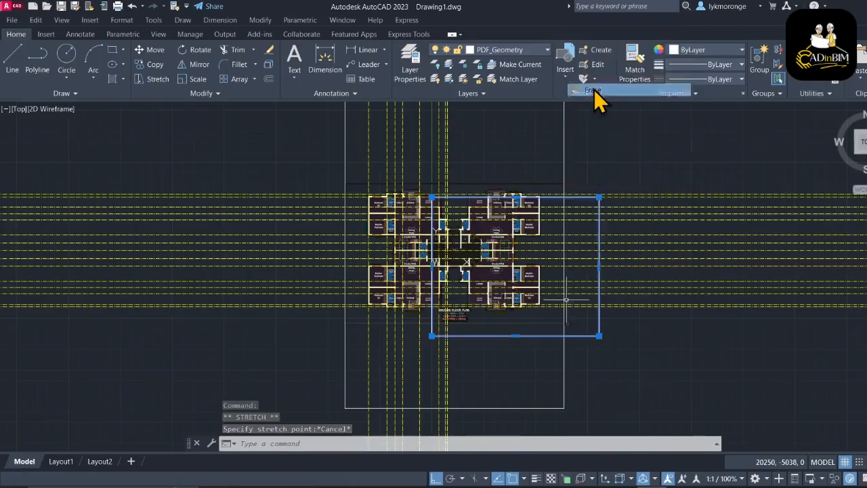
Draw a rectangle around the entire floor plan, leaving a margin beyond the outer walls on every side
left_click(113, 51)
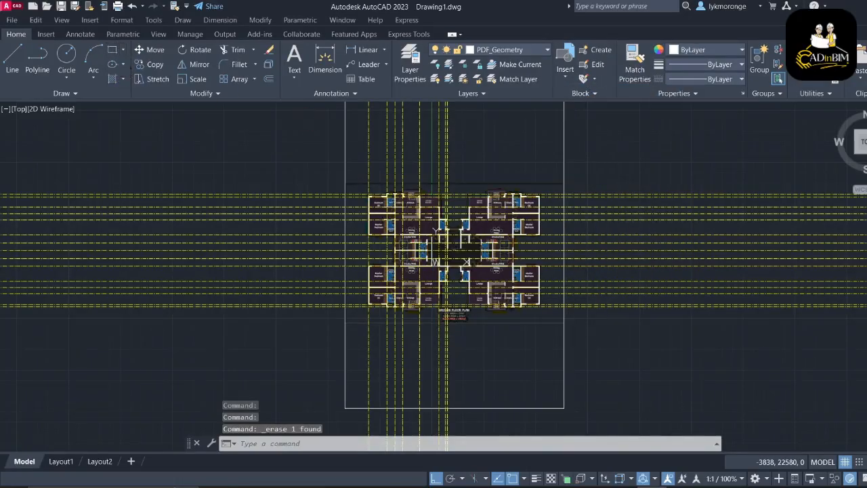
left_click(579, 345)
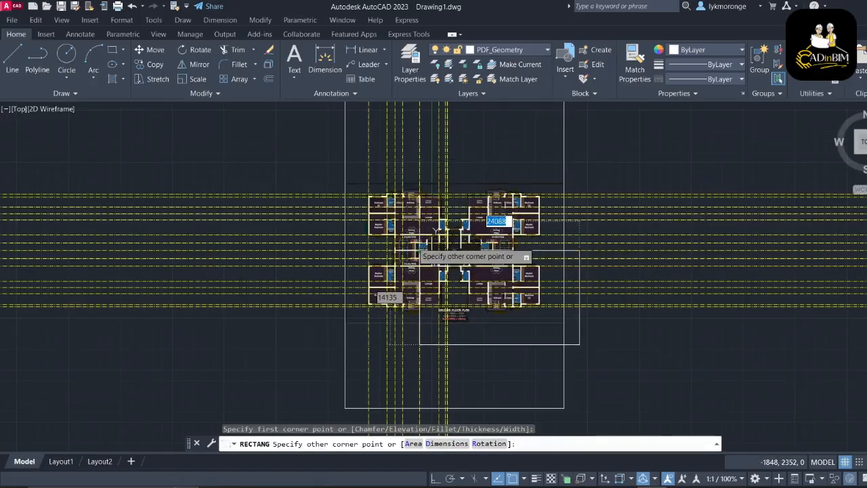
left_click(320, 174)
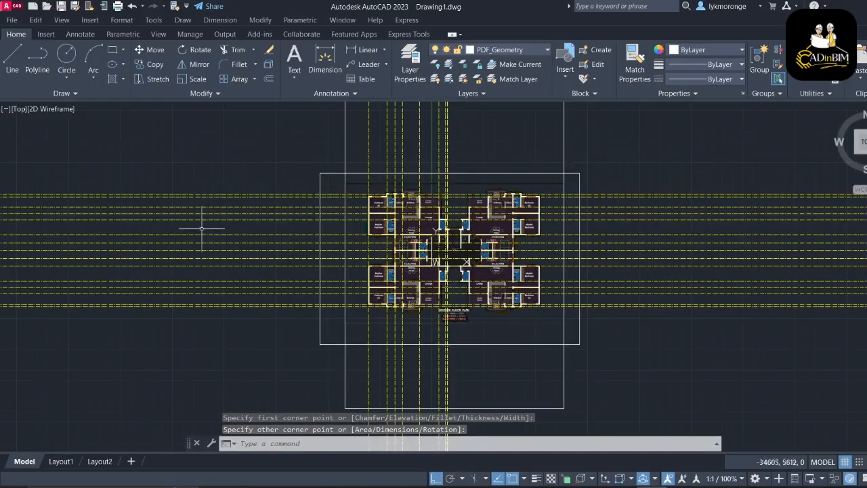
Trim the horizontal and vertical gridlines where they extend outside the boundary rectangle
left_click(577, 344)
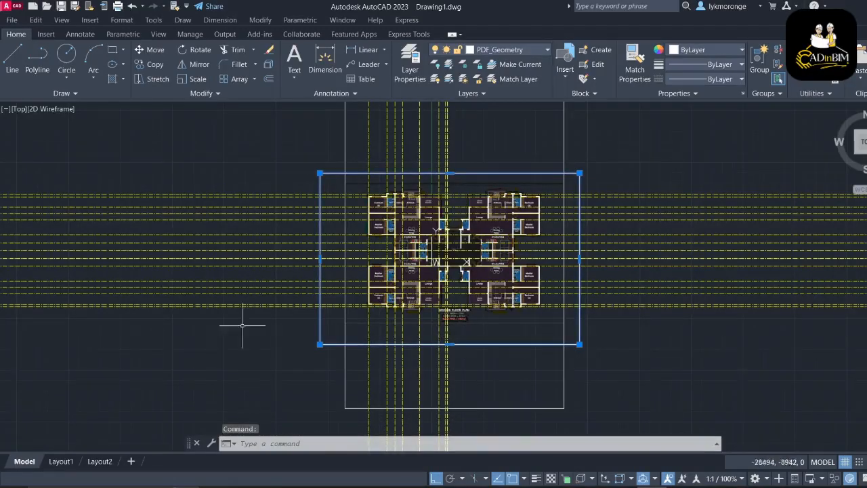
left_click(238, 54)
left_click_drag(206, 138, 229, 344)
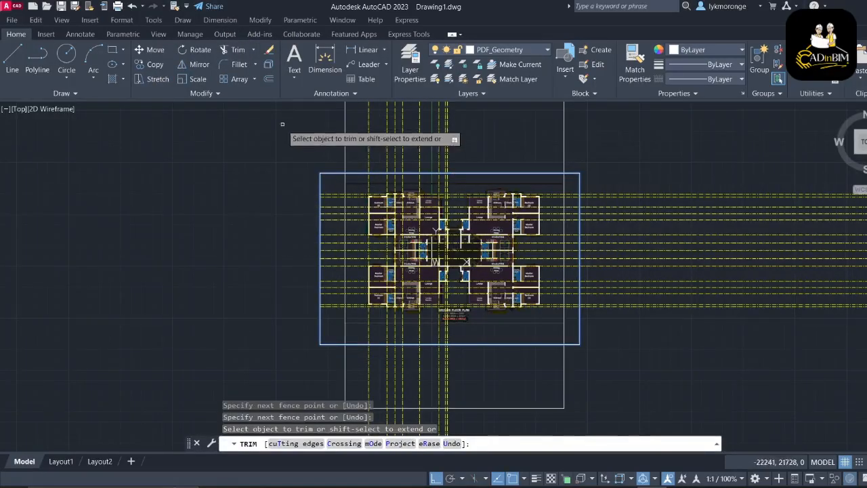
mouse_move(282, 127)
left_mouse_down()
mouse_move(570, 133)
mouse_move(610, 256)
mouse_move(601, 382)
left_mouse_up()
middle_click_drag(600, 383, 458, 213)
left_click_drag(440, 233, 298, 233)
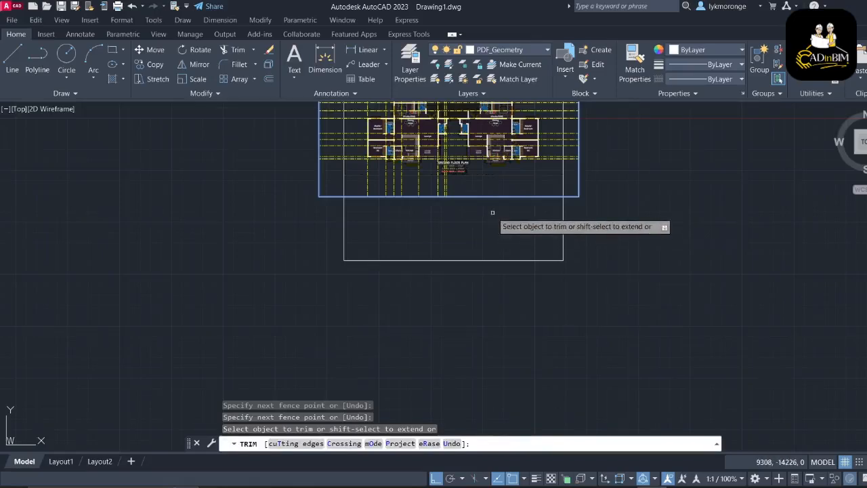
key("Escape")
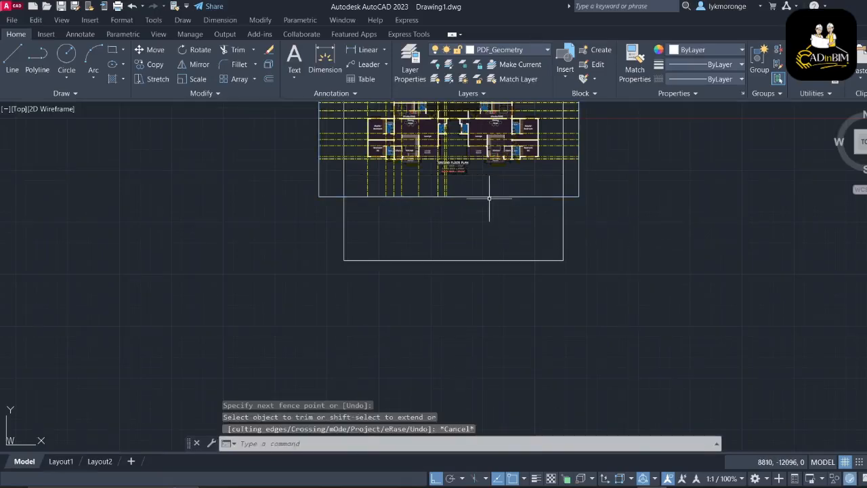
Delete the boundary rectangle used for trimming the gridlines
left_click(488, 198)
left_click(489, 198)
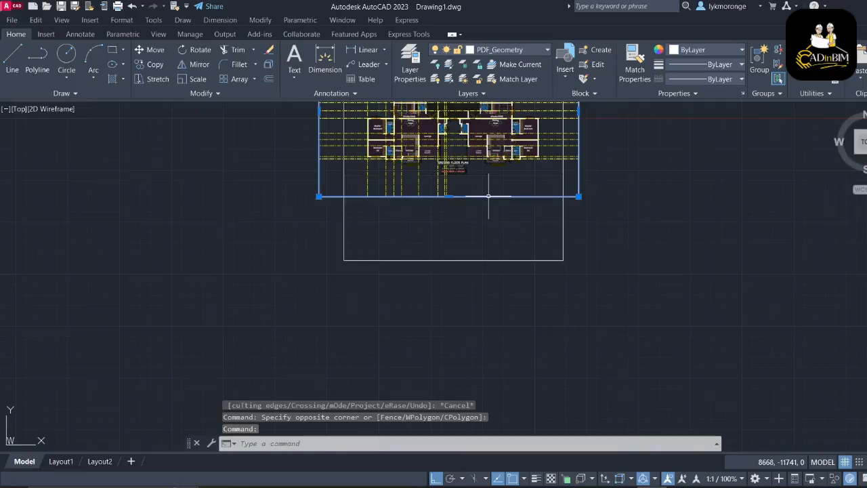
key("Delete")
Try to draw a line across the plan from the outermost gridline above one Bedroom 02 to the opposite Bedroom 02's outer corner
middle_click_drag(480, 190, 483, 262)
scroll(475, 178, "up", 4)
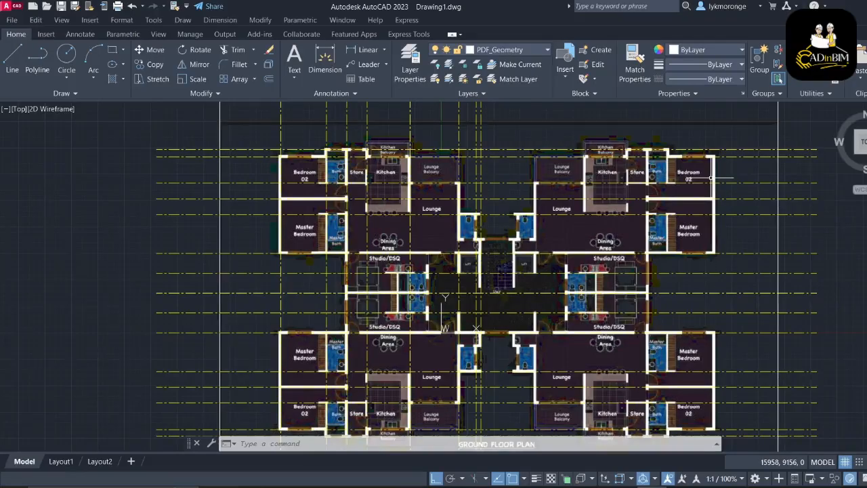
middle_click_drag(712, 177, 607, 193)
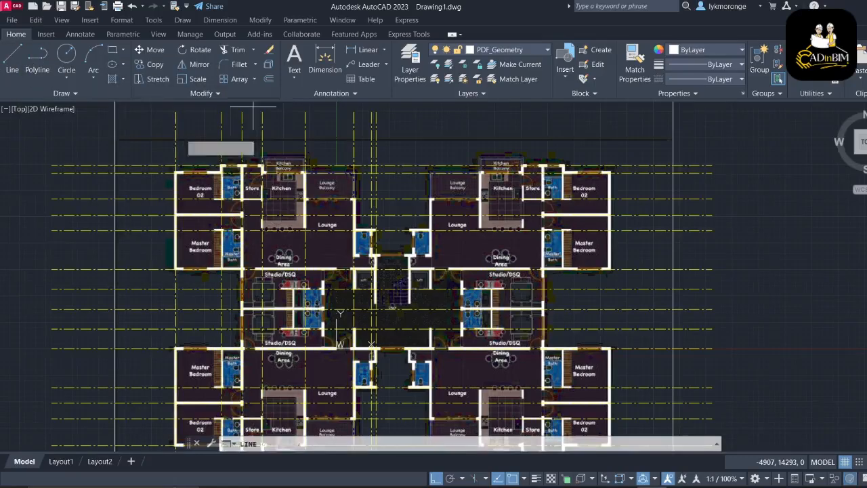
left_click(16, 52)
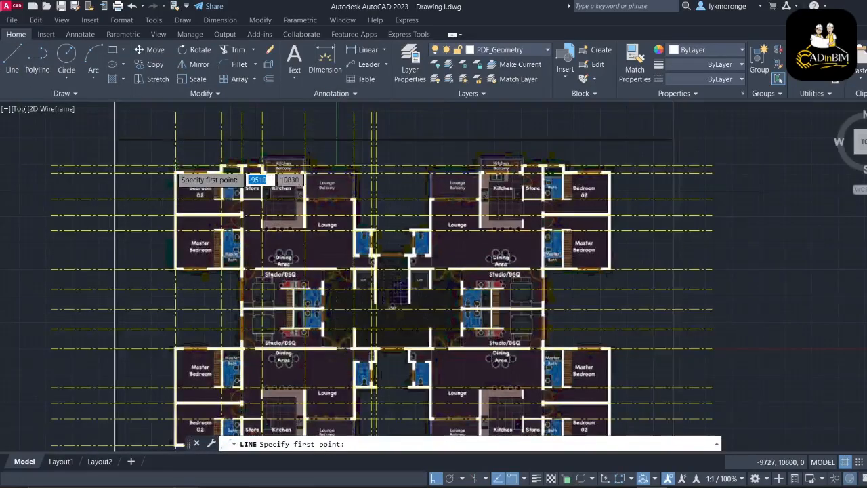
scroll(175, 168, "up", 4)
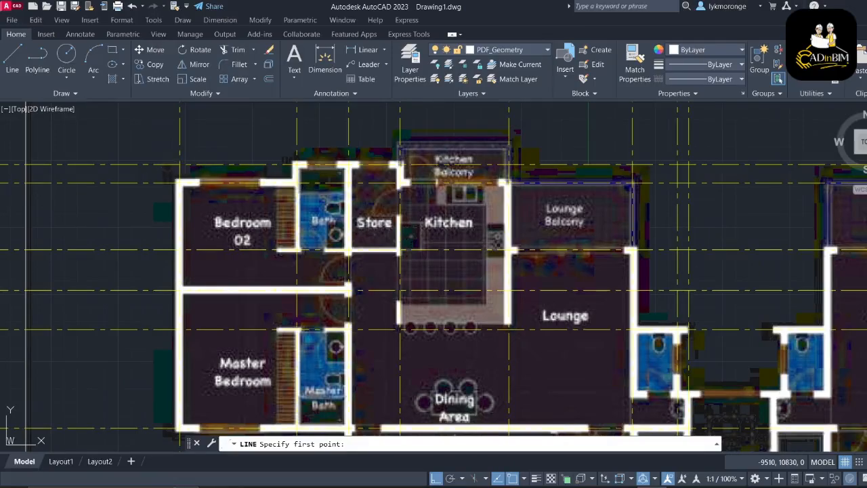
left_click(180, 164)
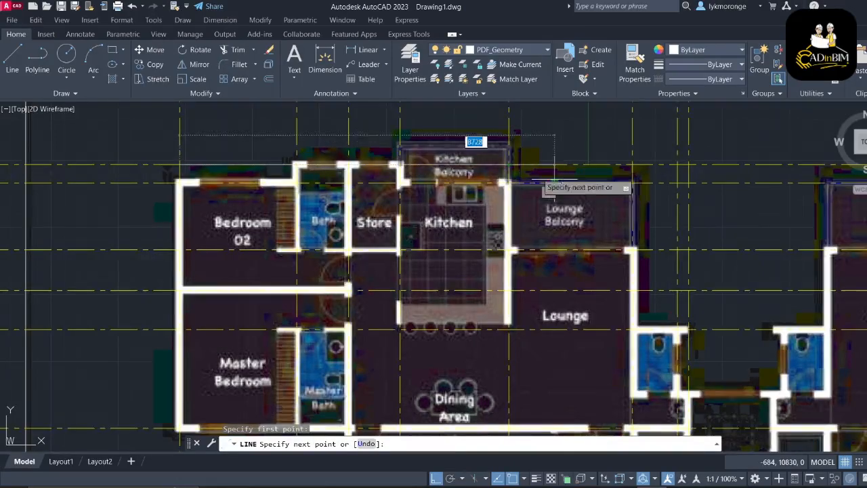
scroll(552, 184, "down", 5)
middle_click_drag(552, 184, 234, 157)
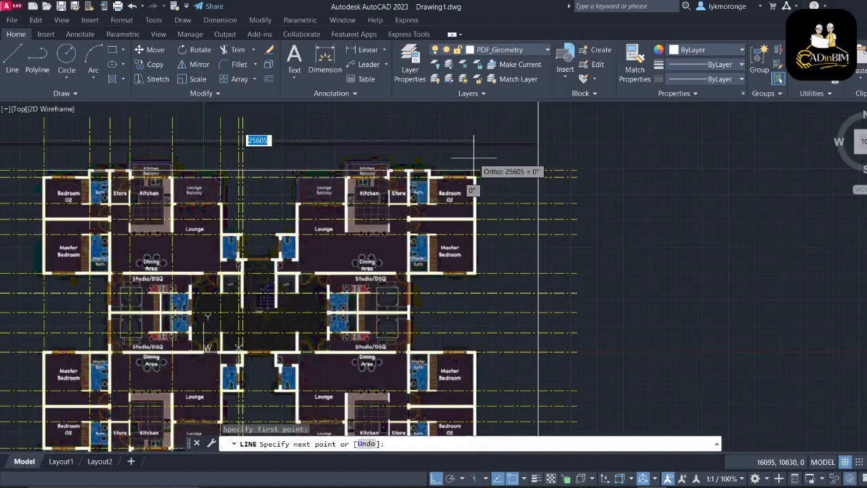
scroll(474, 156, "up", 5)
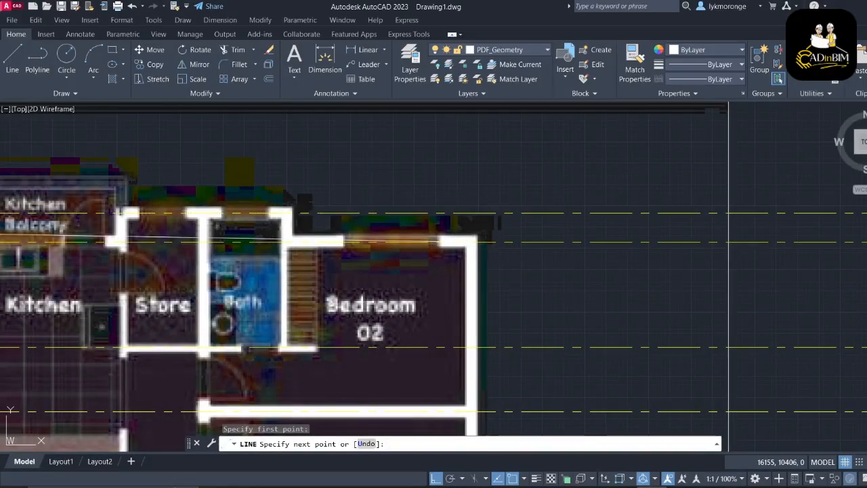
left_click(473, 241)
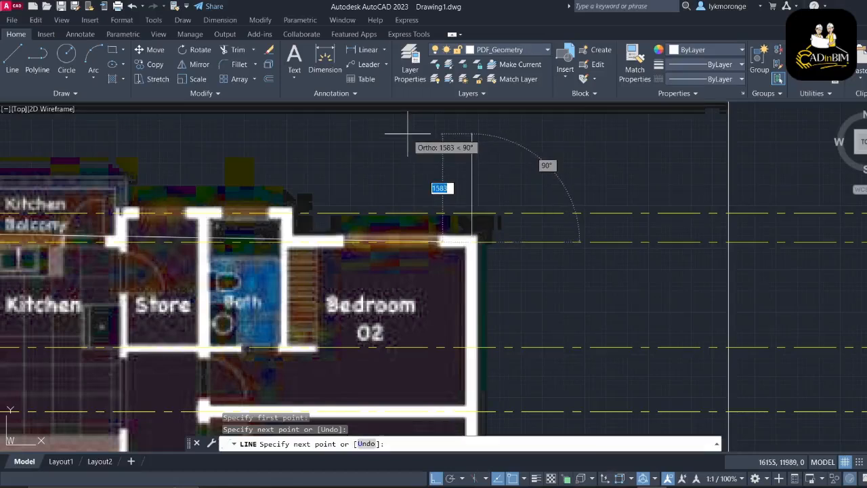
key("Escape")
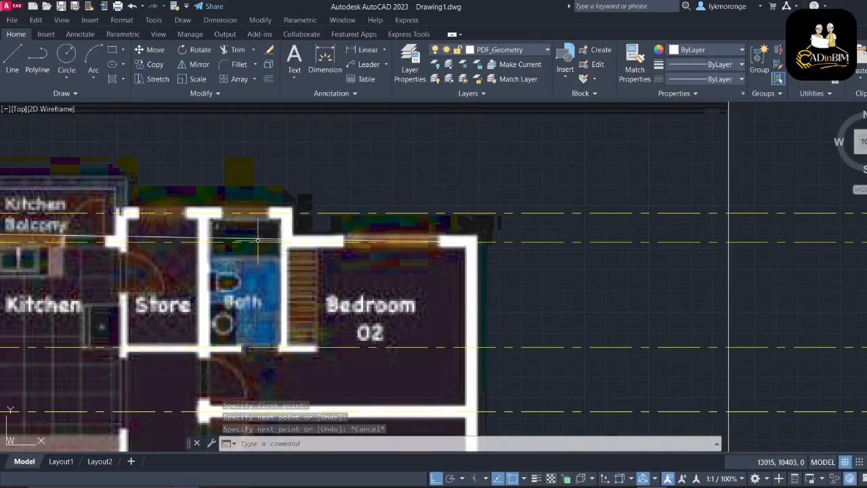
Erase the slanted line drawn across the tops of the apartments
left_click(258, 238)
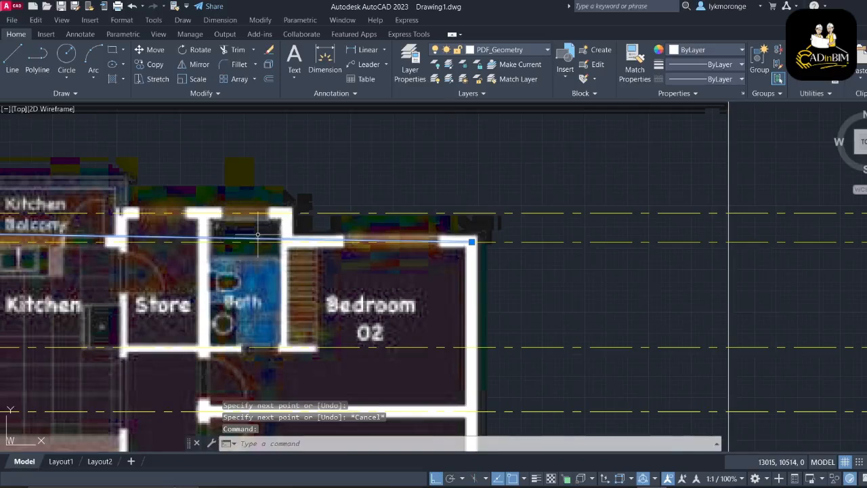
right_click(177, 237)
left_click(212, 277)
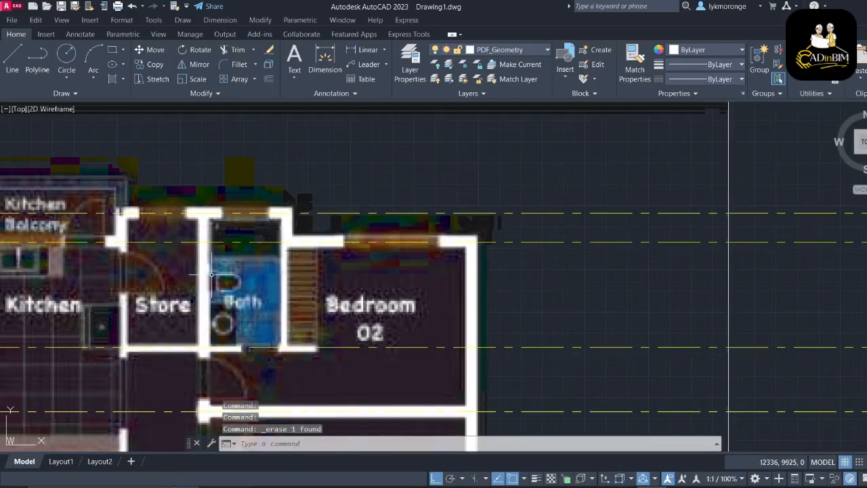
Draw a horizontal line across the stairwell's window side, from the gridline on one stair wall to the opposite stair wall
scroll(217, 238, "down", 2)
middle_click_drag(237, 230, 367, 154)
middle_click_drag(213, 282, 417, 230)
scroll(291, 267, "up", 2)
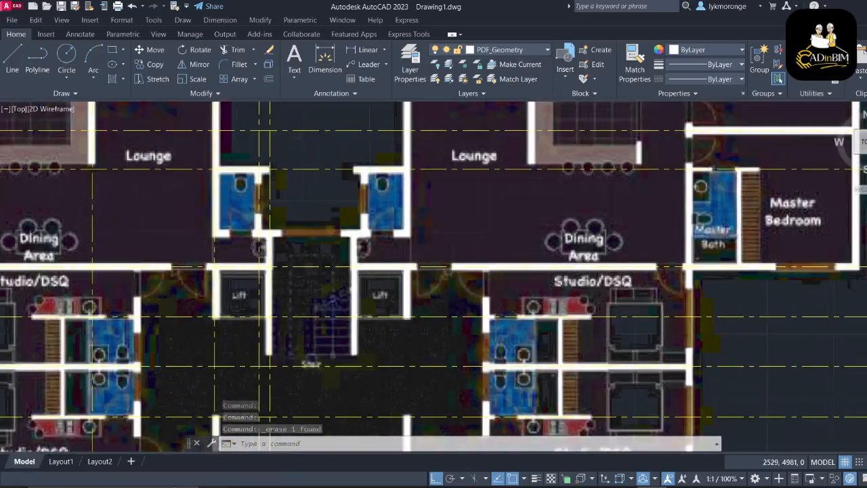
scroll(286, 271, "up", 2)
middle_click_drag(304, 254, 304, 219)
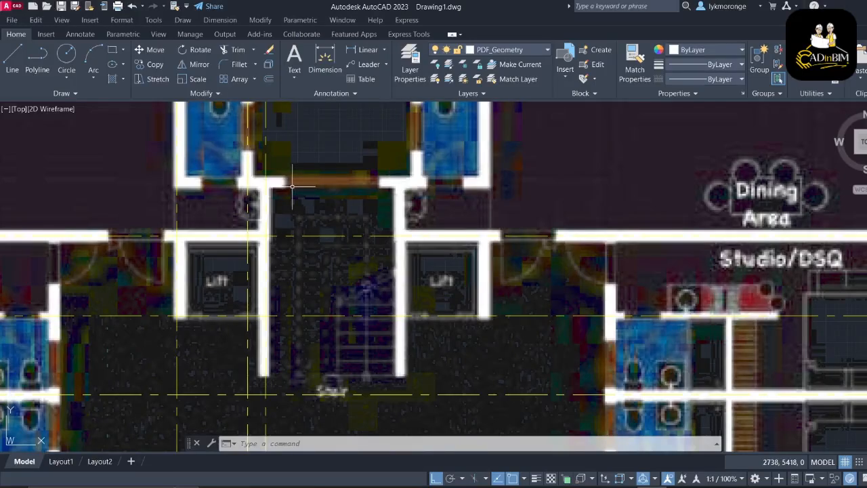
left_click(20, 59)
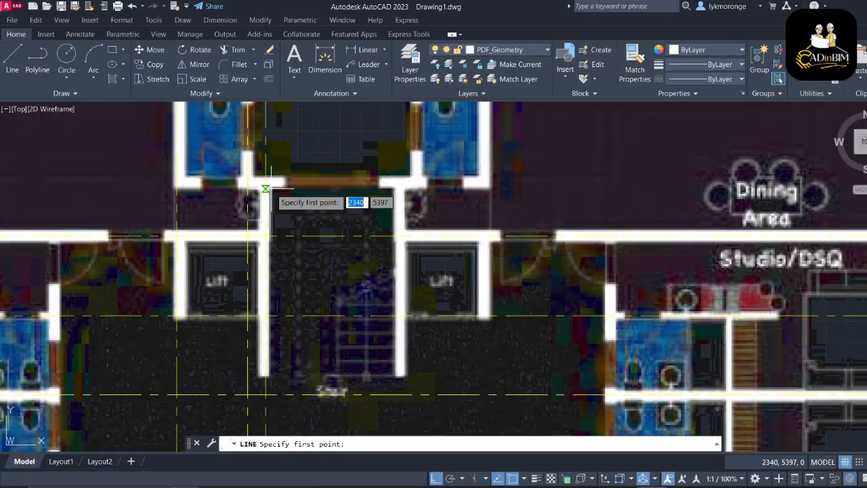
left_click(265, 188)
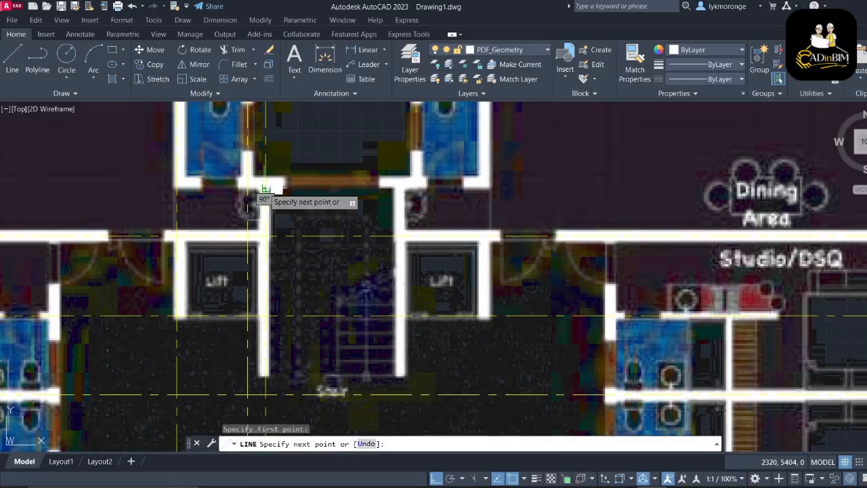
left_click(399, 188)
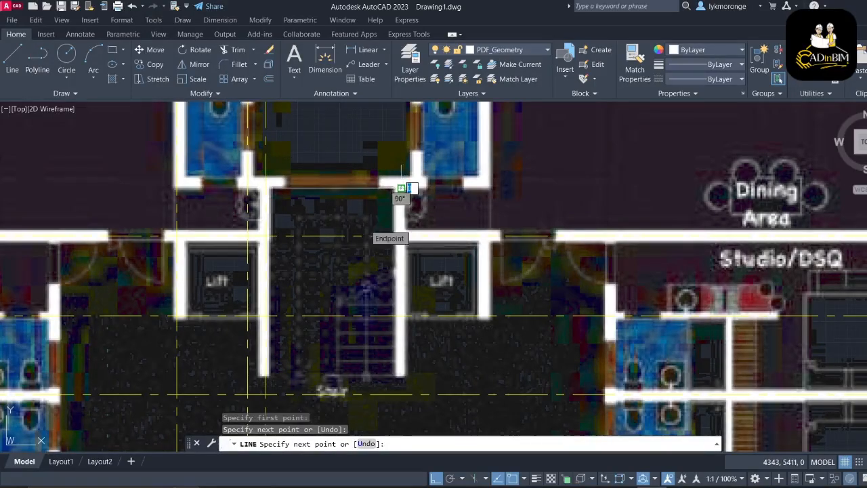
key("Escape")
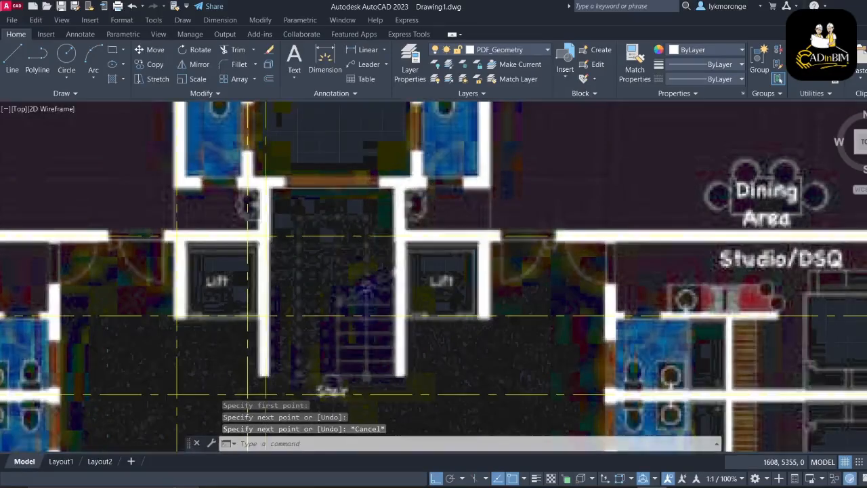
Mirror all vertical gridlines about a vertical axis through the midpoint of the stairwell line, keeping the source gridlines
scroll(360, 188, "down", 6)
mouse_move(360, 188)
middle_mouse_down()
mouse_move(536, 229)
mouse_move(584, 38)
middle_mouse_up()
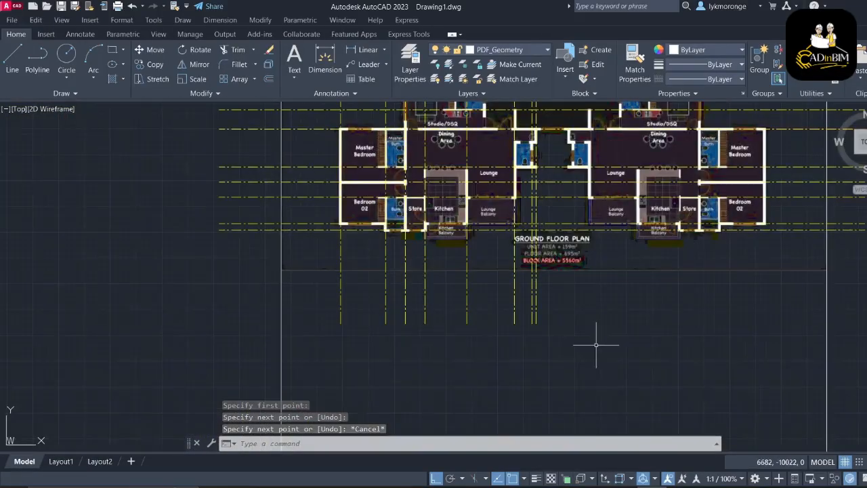
left_click(566, 365)
left_click(295, 291)
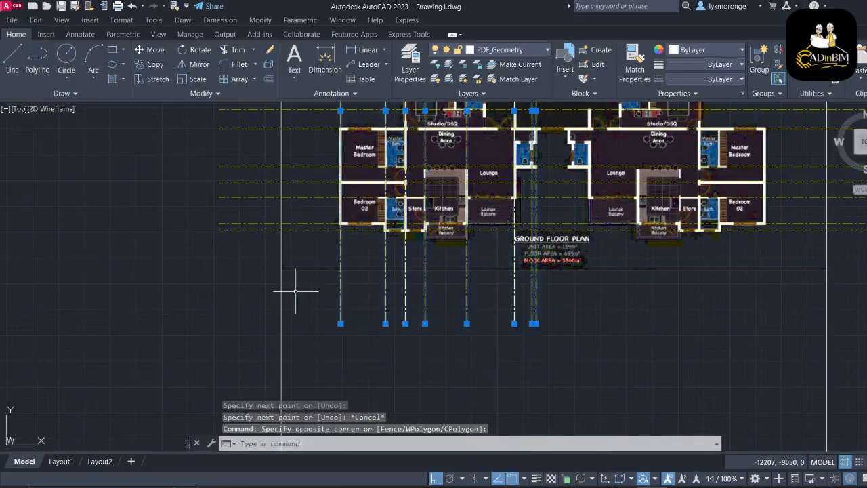
right_click(395, 360)
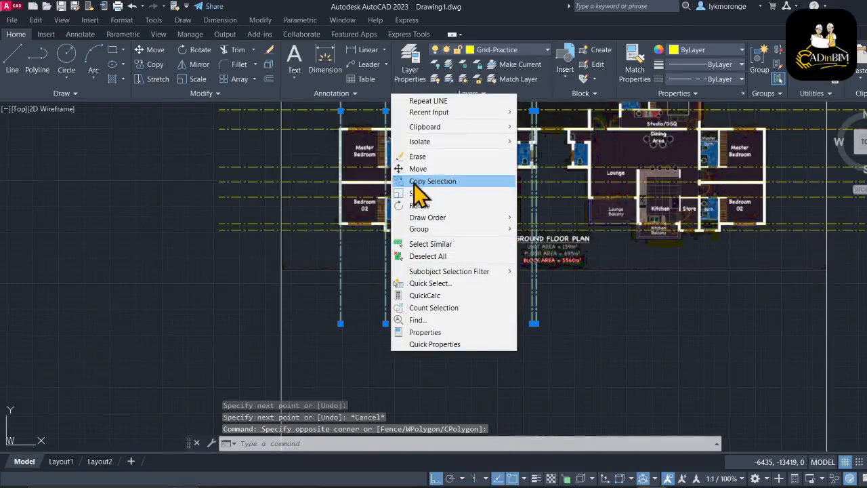
left_click(428, 244)
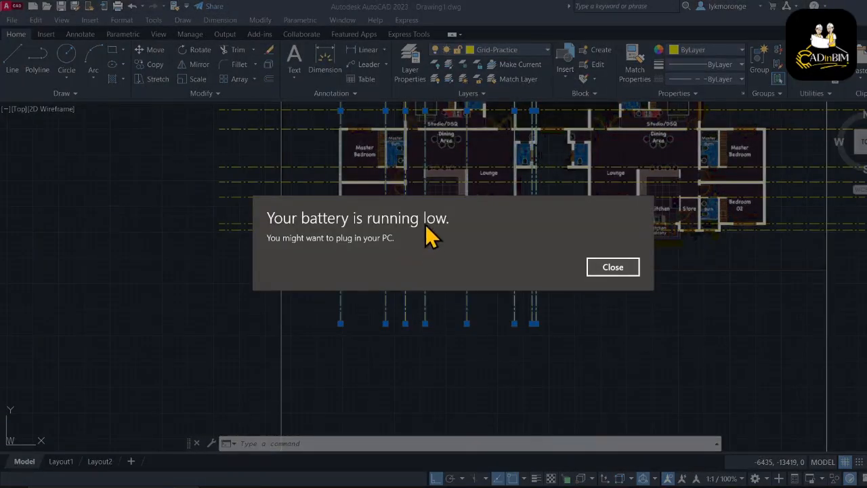
key("Return")
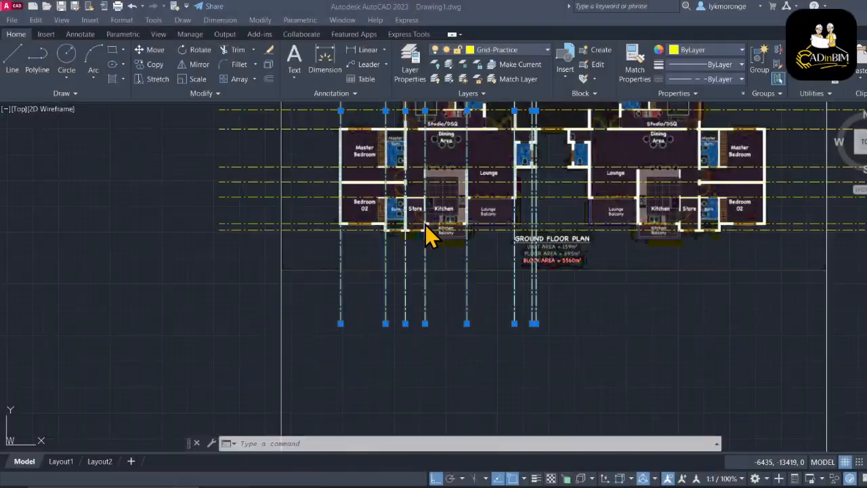
left_click(194, 65)
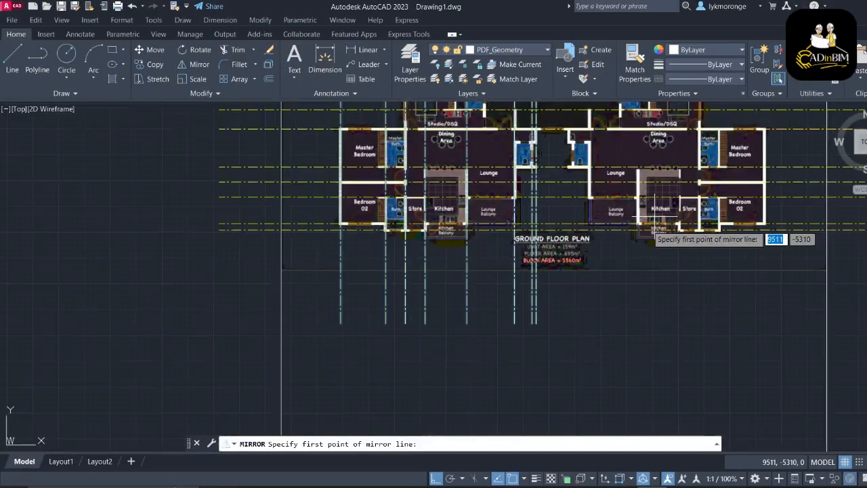
middle_click_drag(647, 225, 609, 374)
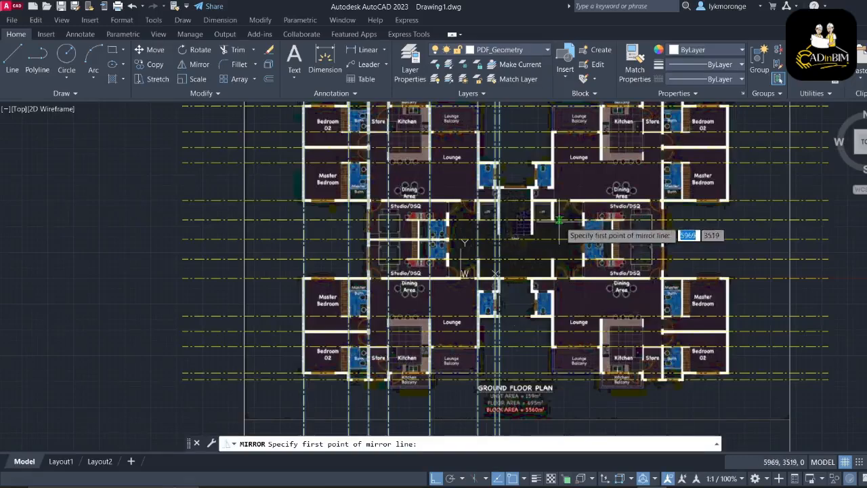
scroll(517, 199, "up", 4)
scroll(518, 199, "up", 4)
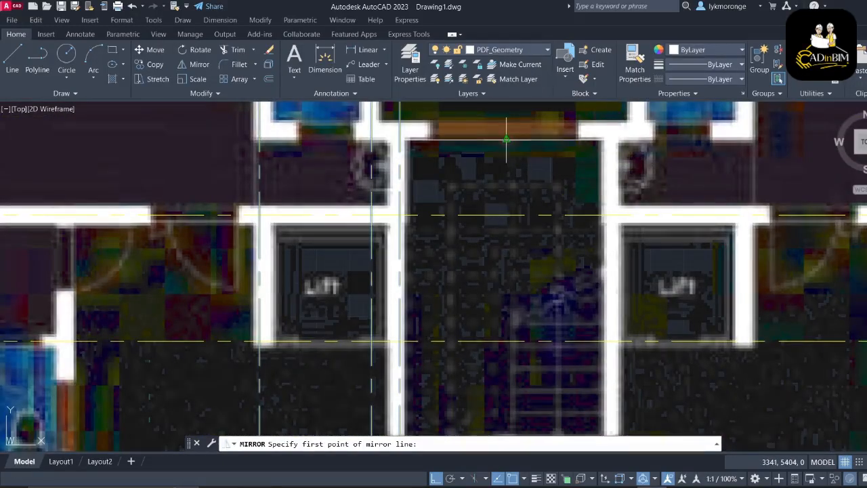
left_click(506, 140)
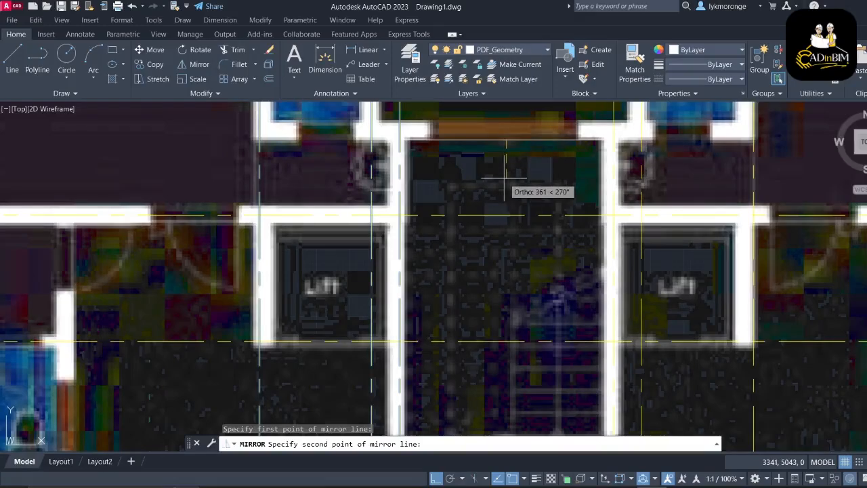
left_click(505, 177)
left_click(522, 222)
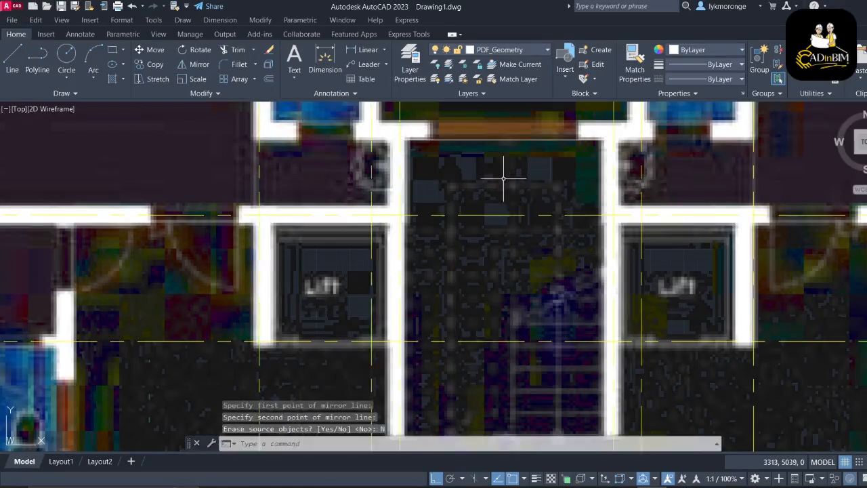
Draw a boundary rectangle around the whole floor plan and its title text, leaving the gridline ends projecting outside it
scroll(505, 179, "down", 5)
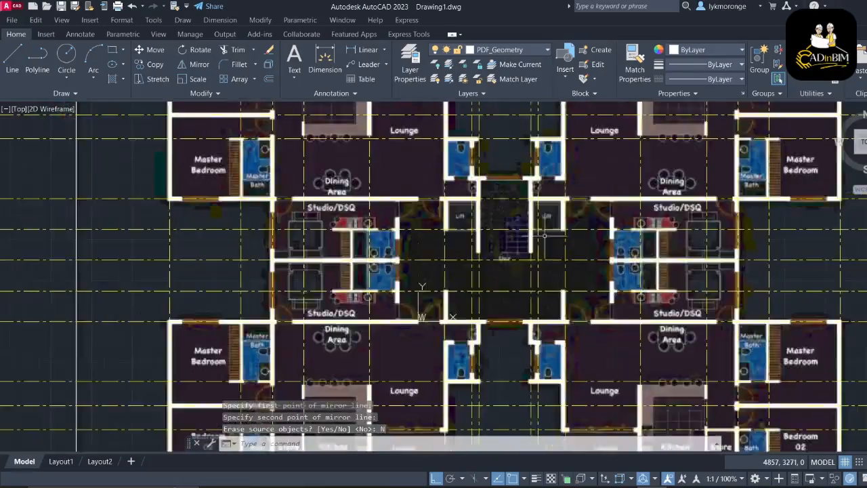
scroll(544, 235, "down", 3)
middle_click_drag(590, 252, 503, 252)
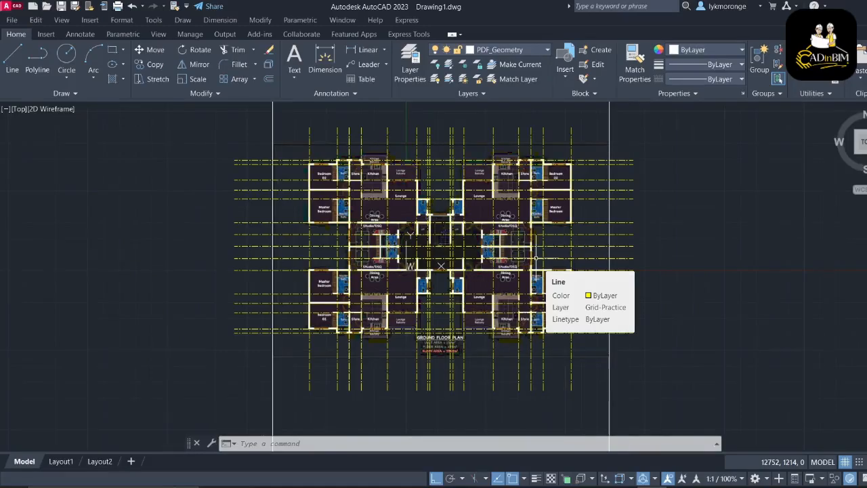
scroll(468, 254, "up", 4)
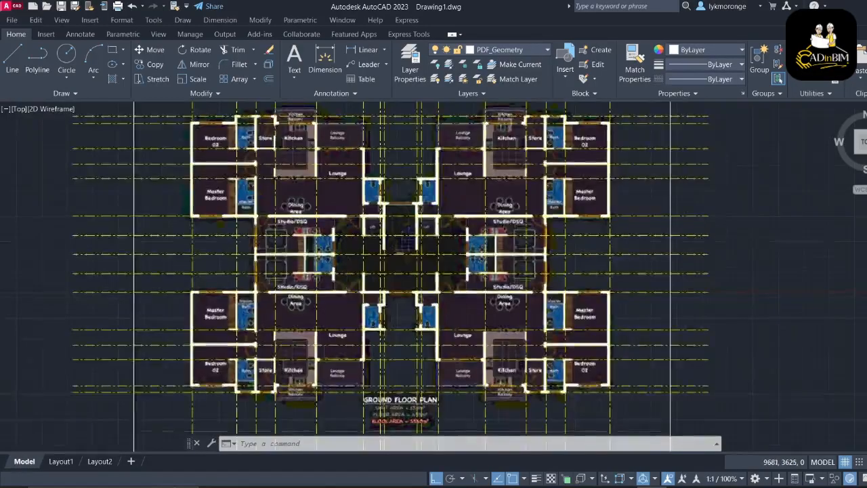
scroll(468, 253, "down", 4)
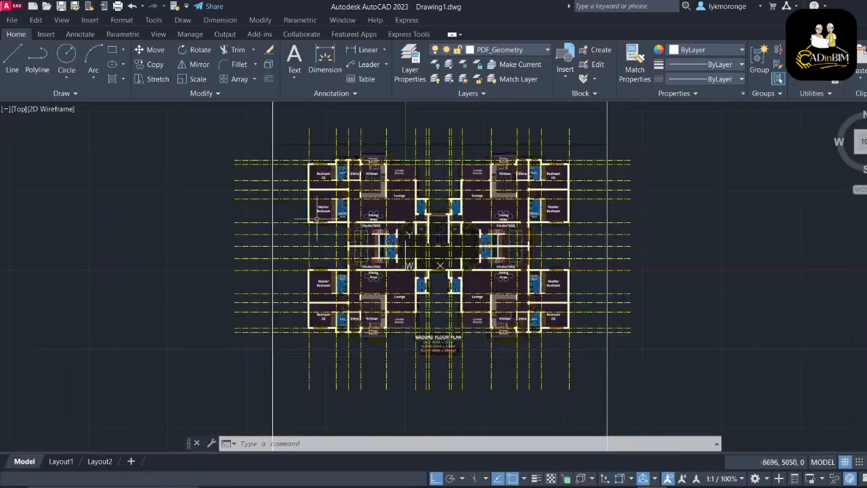
scroll(321, 219, "up", 4)
middle_click_drag(324, 218, 324, 261)
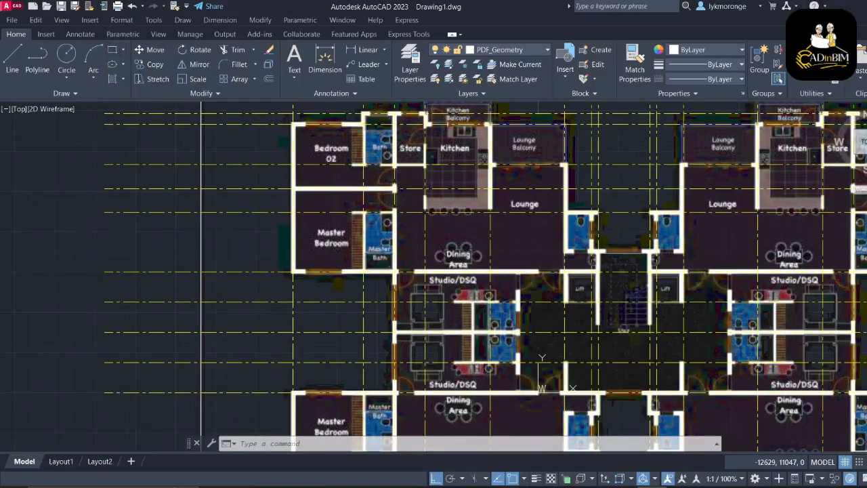
left_click(113, 50)
scroll(250, 185, "down", 2)
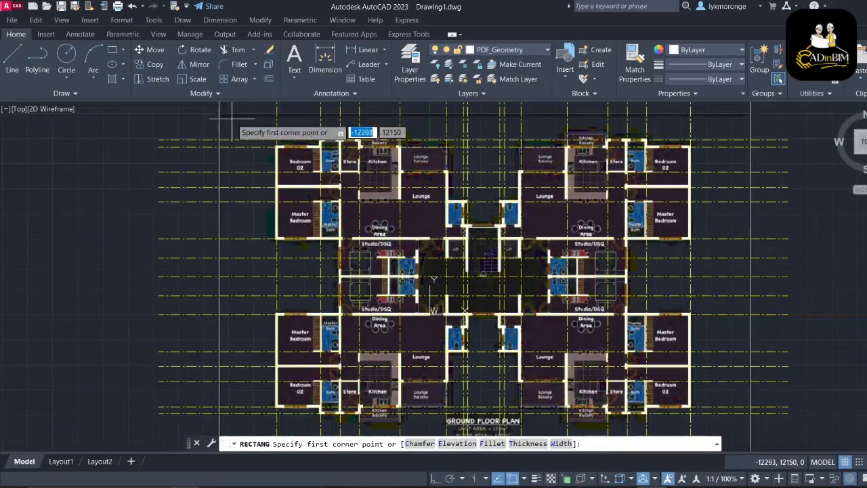
scroll(232, 116, "down", 2)
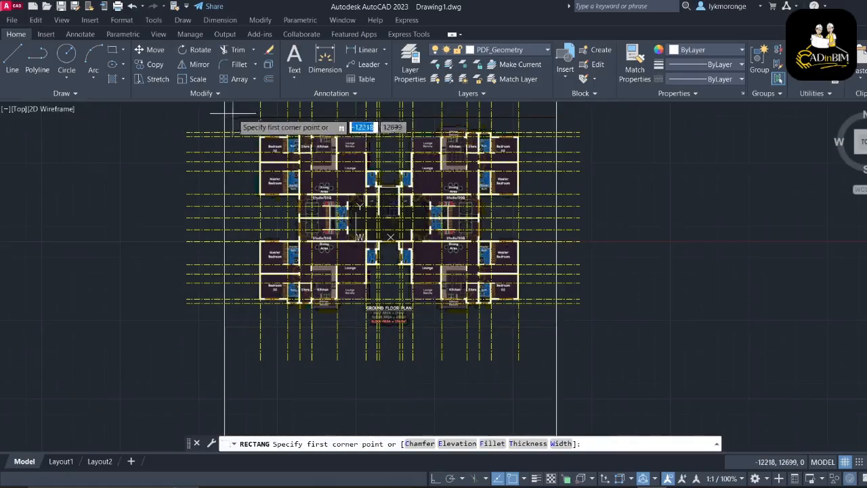
left_click(233, 114)
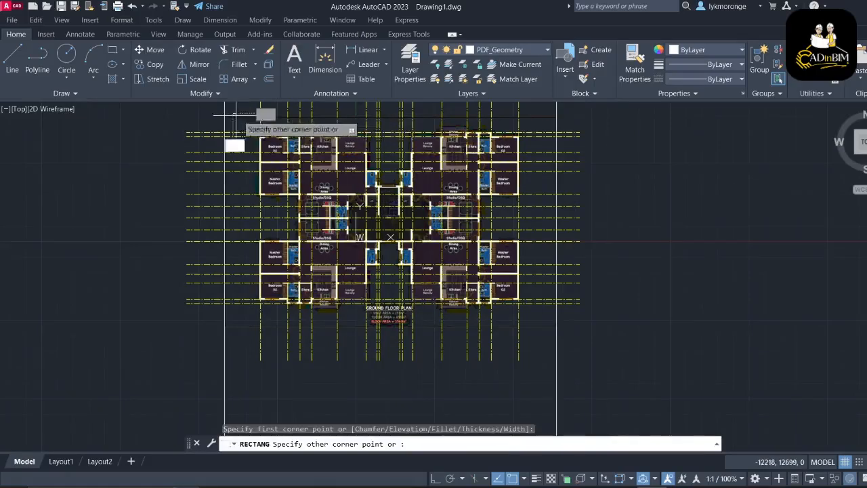
left_click(540, 329)
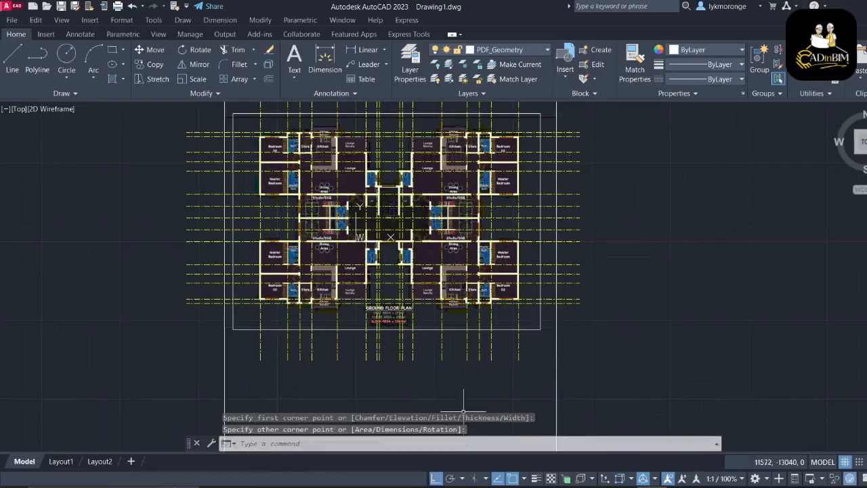
Trim the projecting gridline ends along the left, lower and right sides of the plan
left_click(238, 51)
left_click_drag(200, 117, 228, 180)
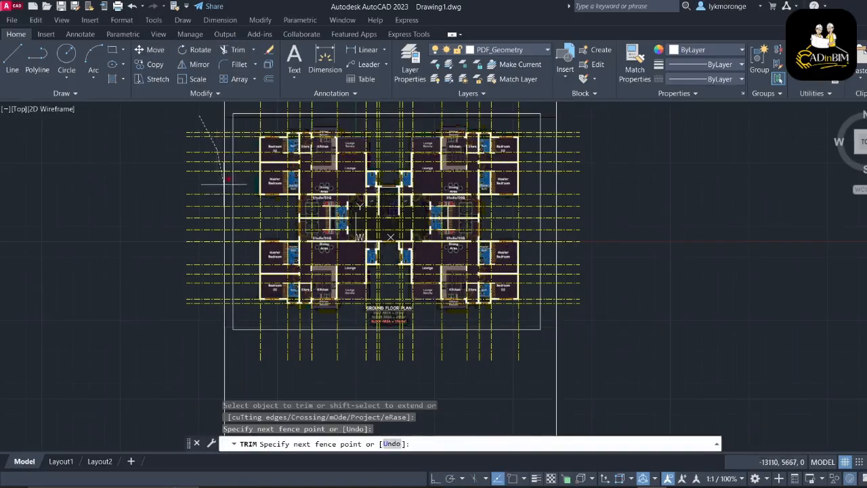
left_click_drag(206, 342, 535, 346)
left_click_drag(562, 115, 561, 303)
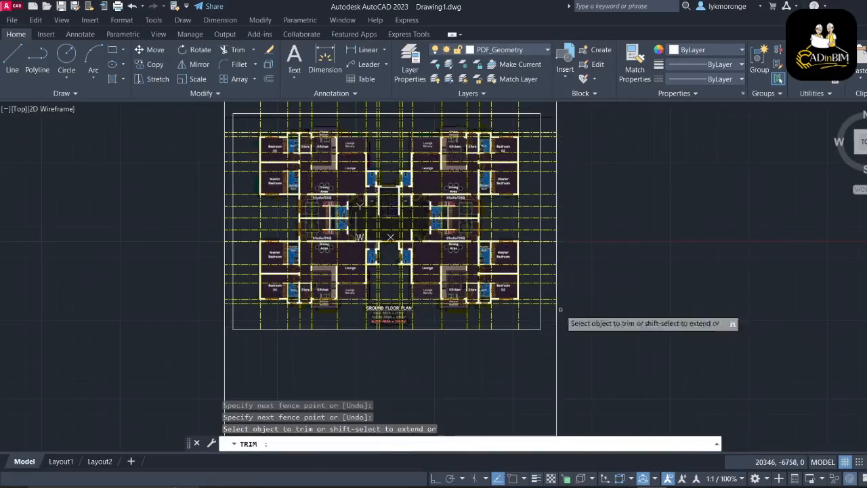
Trim the upper ends of all vertical gridlines back to the boundary rectangle
middle_click_drag(599, 207, 625, 325)
scroll(271, 203, "up", 5)
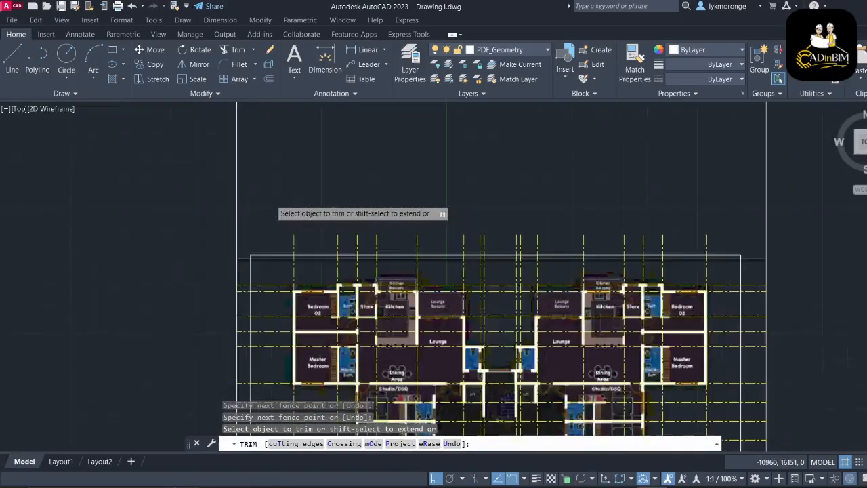
mouse_move(259, 270)
left_mouse_down()
mouse_move(812, 271)
mouse_move(810, 281)
left_mouse_up()
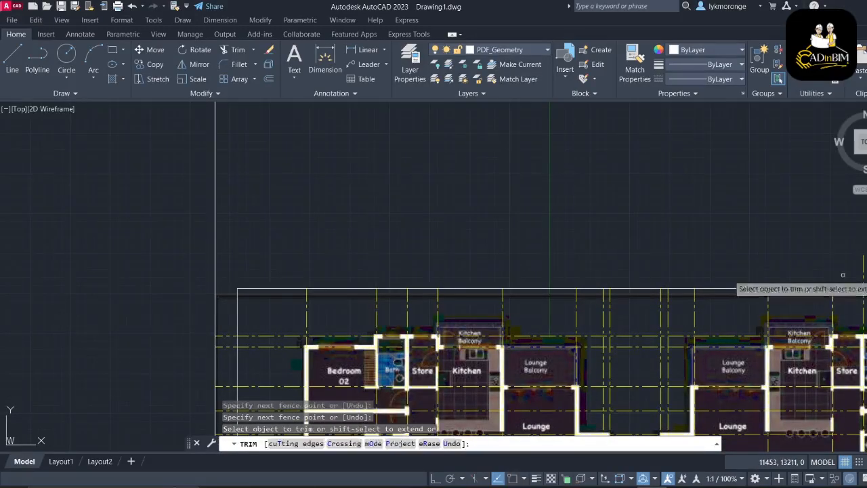
middle_click_drag(660, 261, 303, 232)
left_click_drag(478, 246, 671, 241)
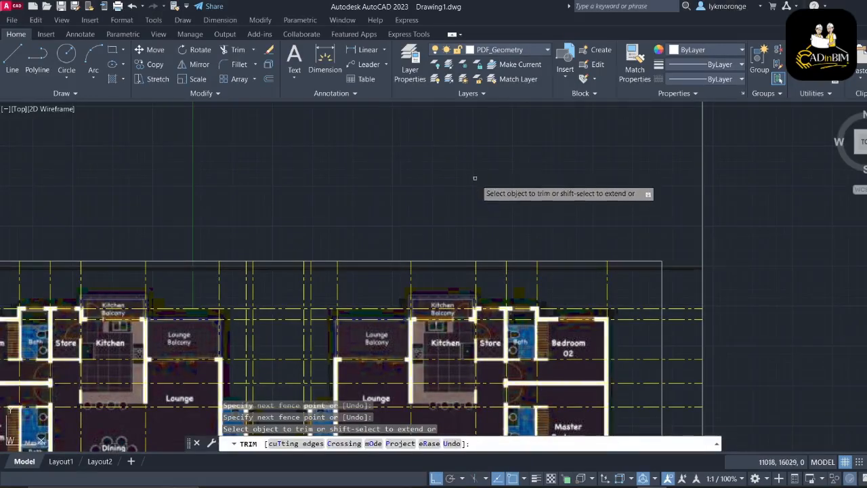
key("Escape")
Erase the boundary rectangle around the plan
left_click(562, 261)
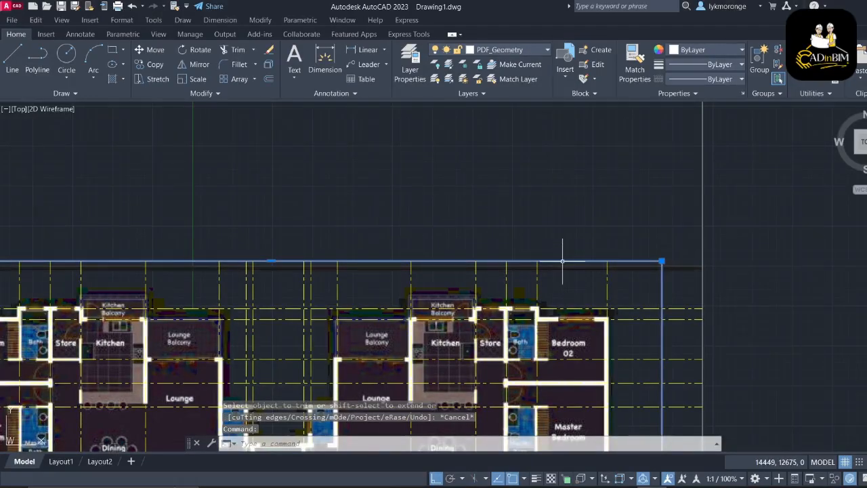
key("Delete")
scroll(577, 129, "down", 5)
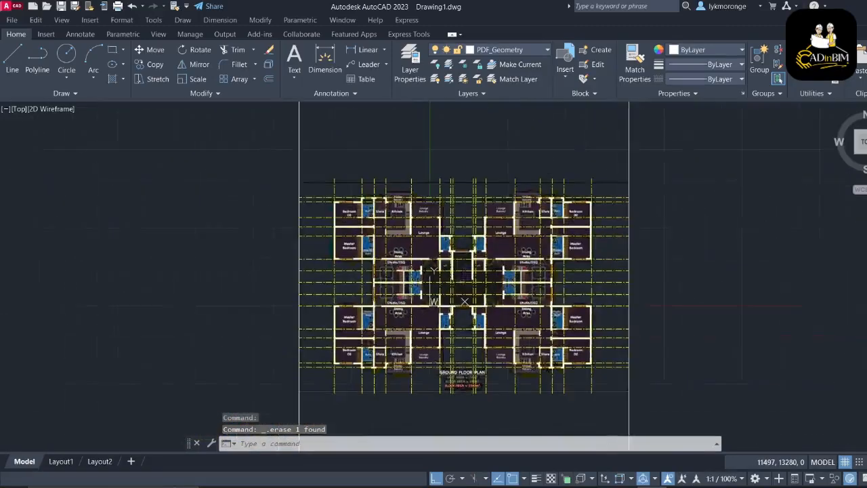
Make Column-Practice the current layer
scroll(316, 285, "up", 4)
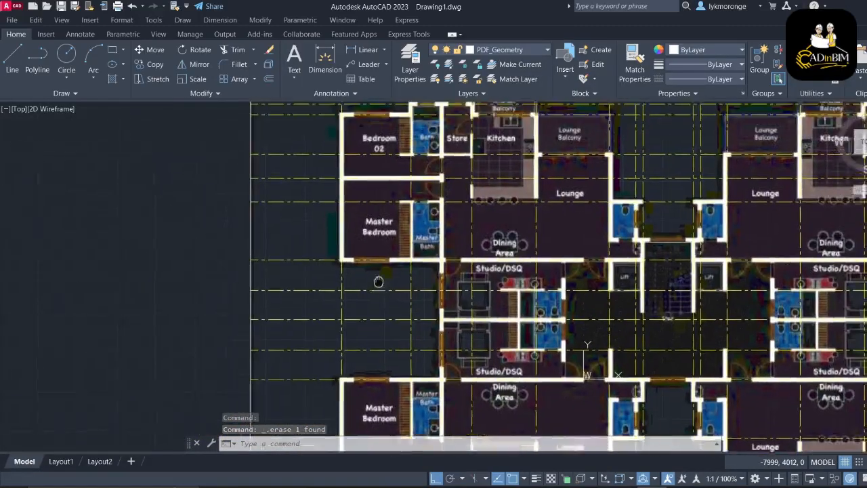
left_click(519, 56)
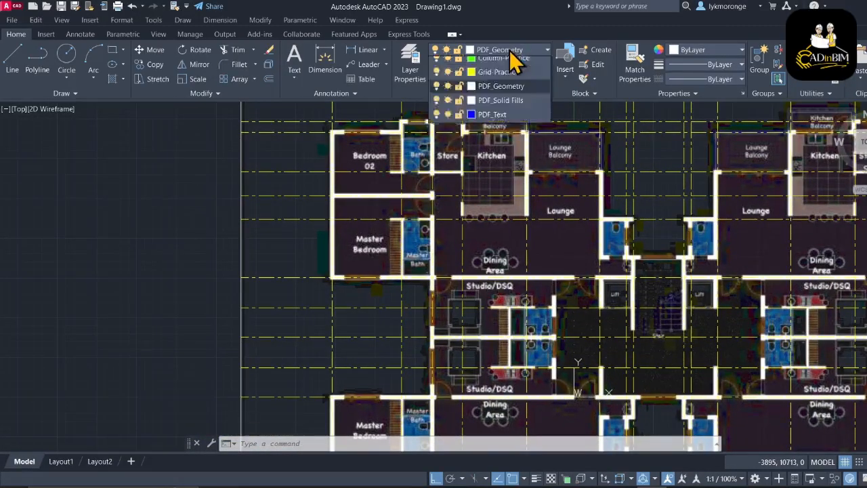
left_click(513, 58)
left_click(513, 58)
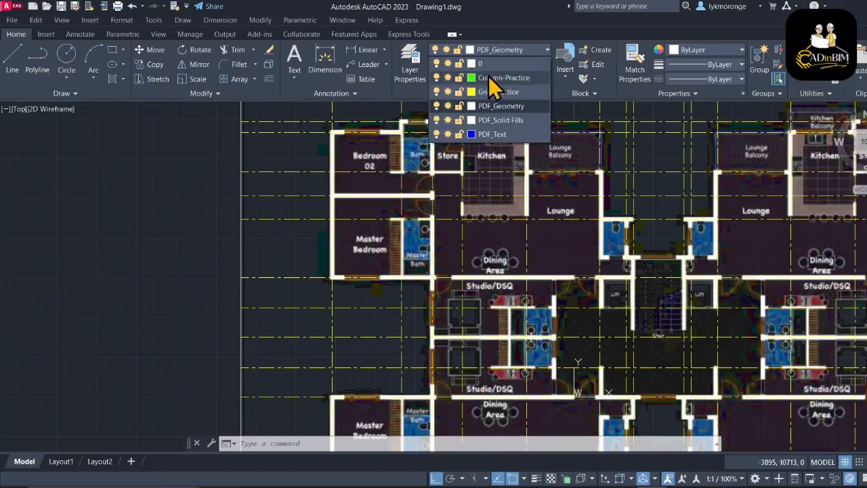
left_click(500, 76)
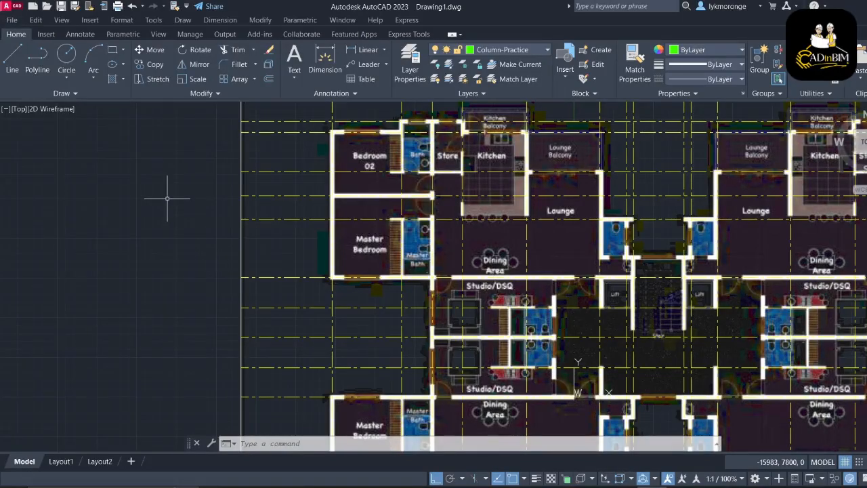
Draw a 300 by 450 column rectangle in the empty space to the left of the plan
left_click(111, 50)
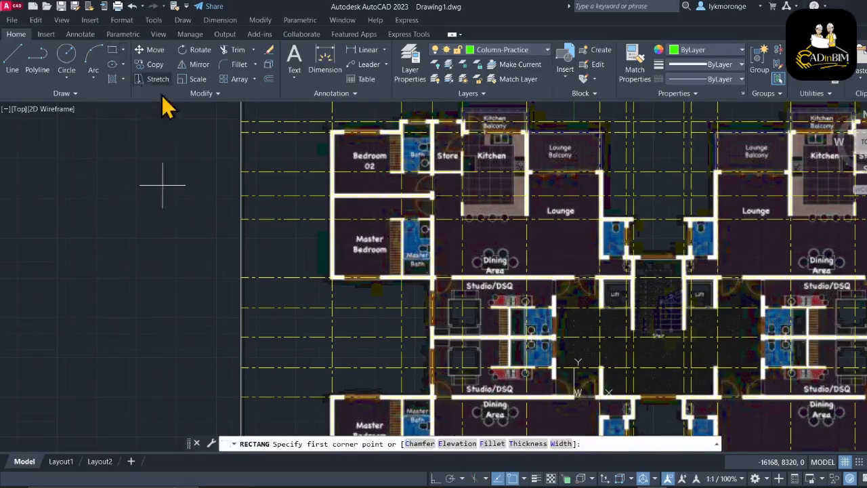
left_click(90, 178)
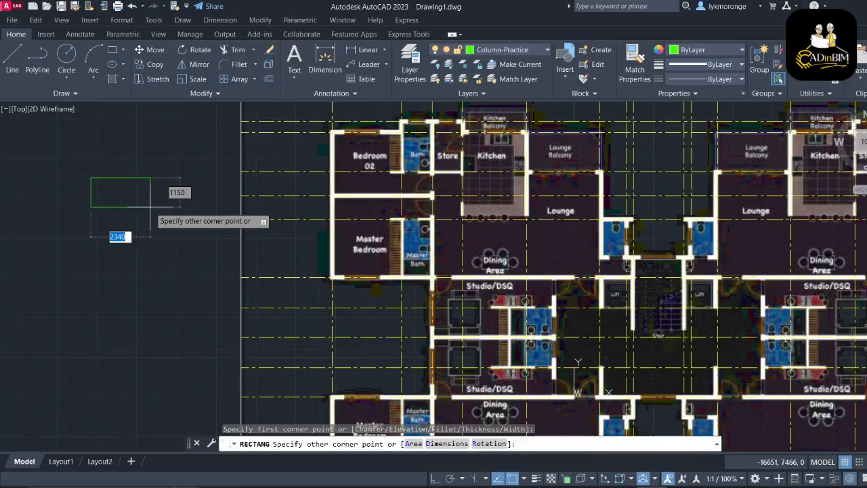
type("3")
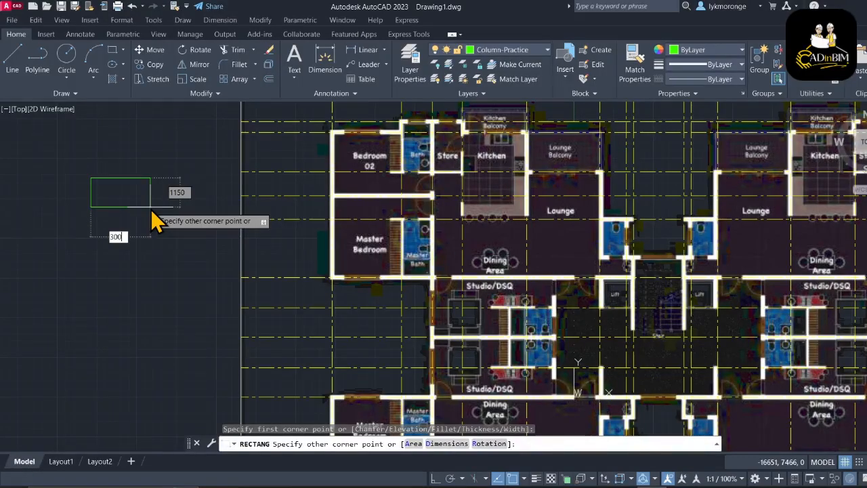
key("Tab")
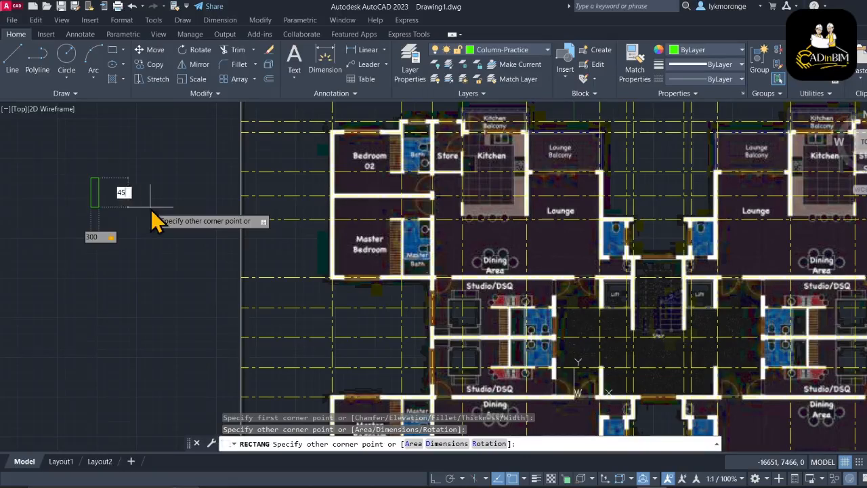
key("Return")
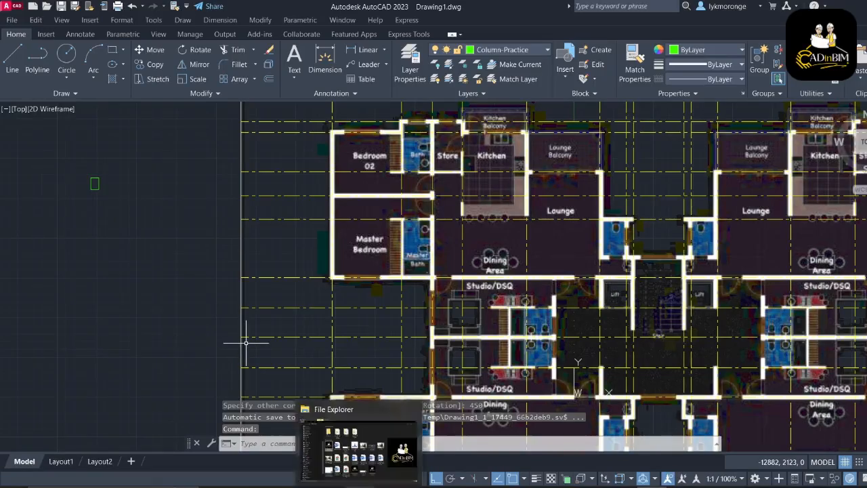
Copy the column from its centre to the gridline intersection at the upper-left Bedroom 02's outer corner, with Ortho off and lineweights displayed
scroll(95, 185, "up", 10)
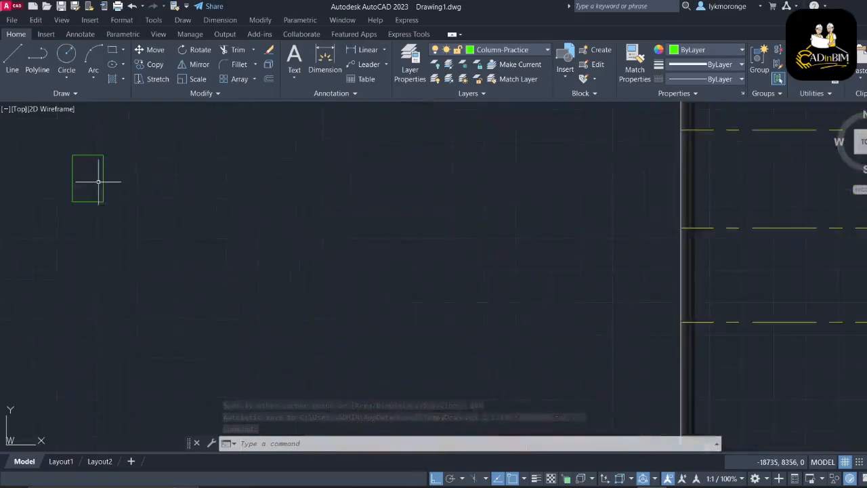
scroll(137, 274, "down", 2)
left_click(139, 272)
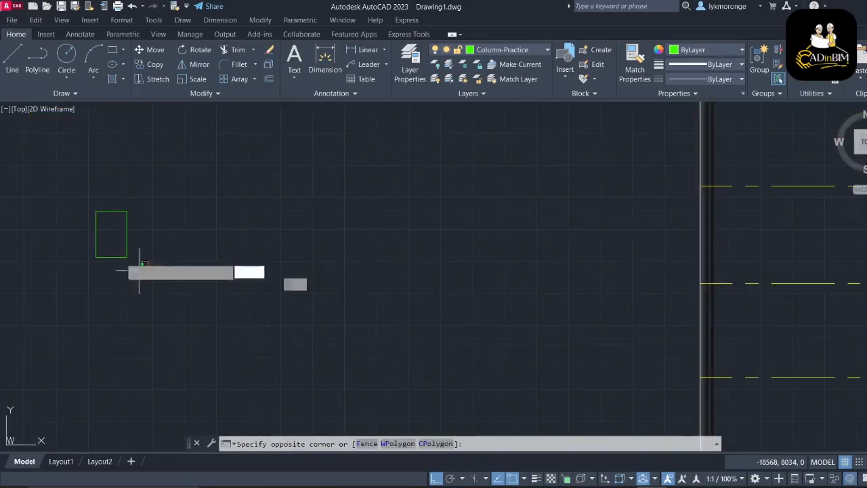
key("Escape")
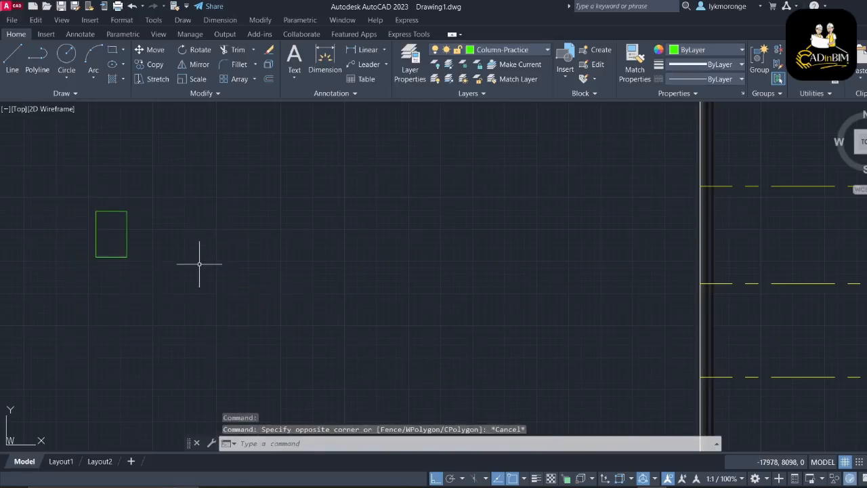
left_click(157, 271)
left_click(74, 170)
right_click(192, 257)
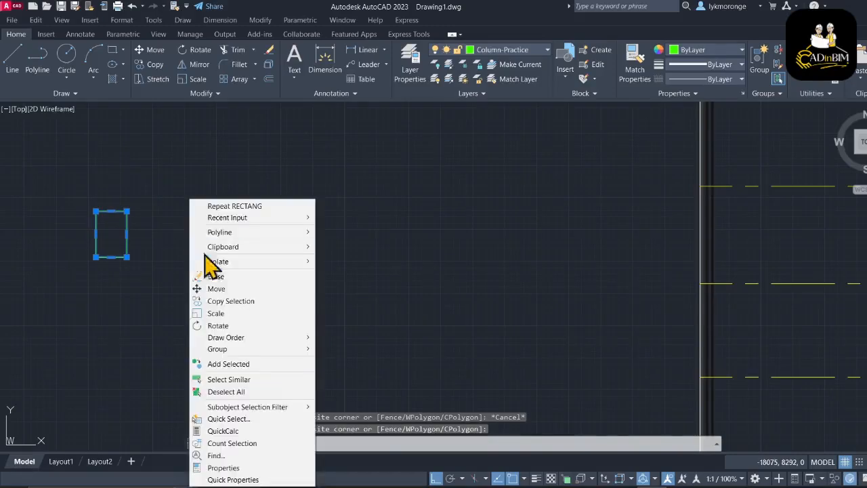
left_click(220, 302)
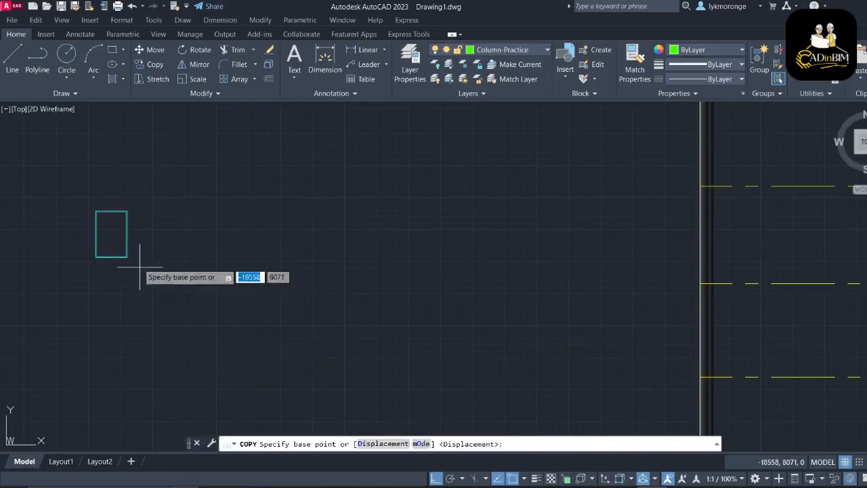
left_click(112, 233)
scroll(390, 286, "down", 3)
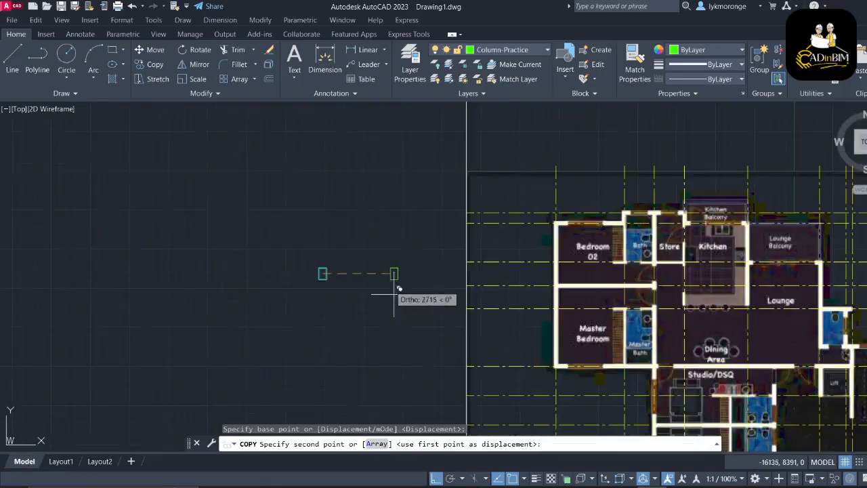
middle_click_drag(457, 285, 326, 252)
scroll(430, 204, "up", 6)
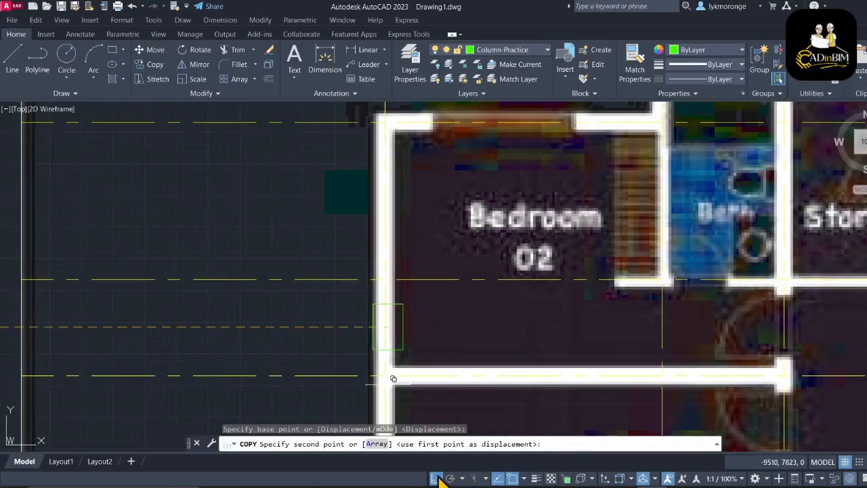
middle_click_drag(401, 194, 407, 364)
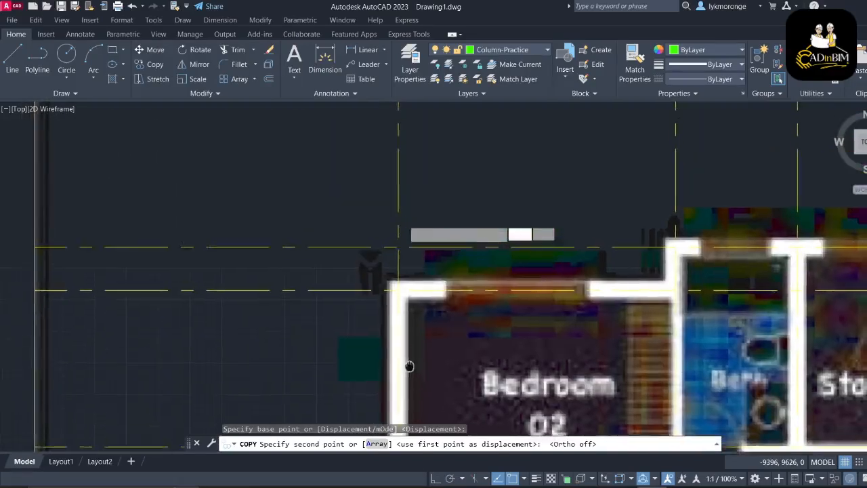
scroll(400, 265, "down", 2)
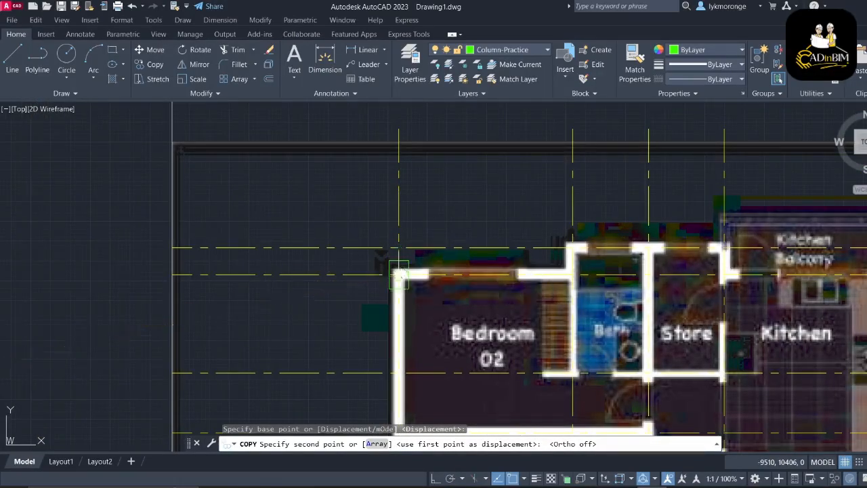
left_click(400, 272)
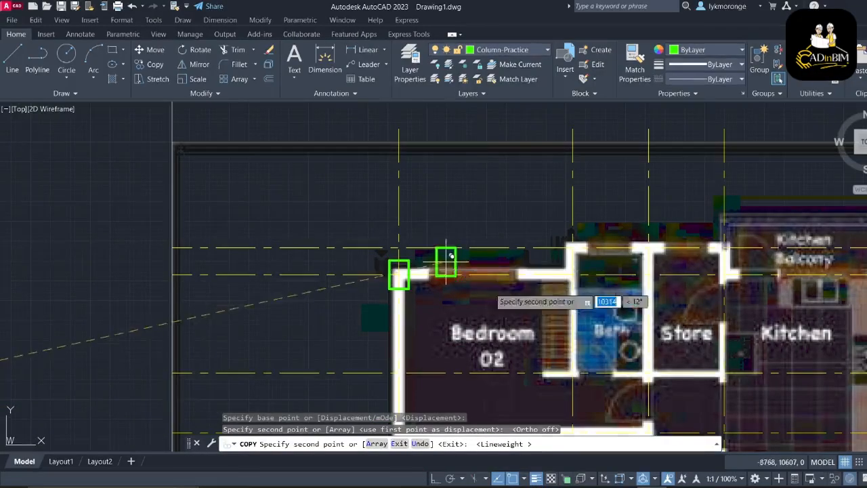
Place another column copy on the gridline intersection where Bedroom 02's window wall meets the Bath wall
scroll(584, 259, "up", 4)
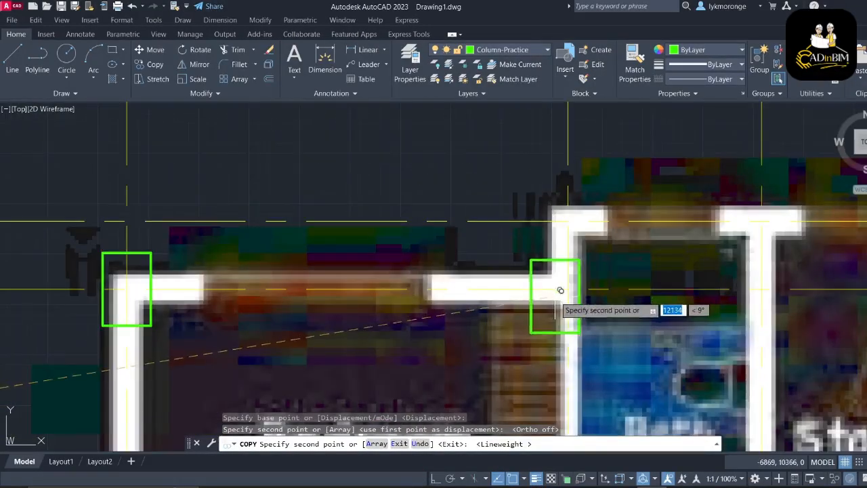
scroll(561, 292, "down", 5)
scroll(563, 293, "up", 4)
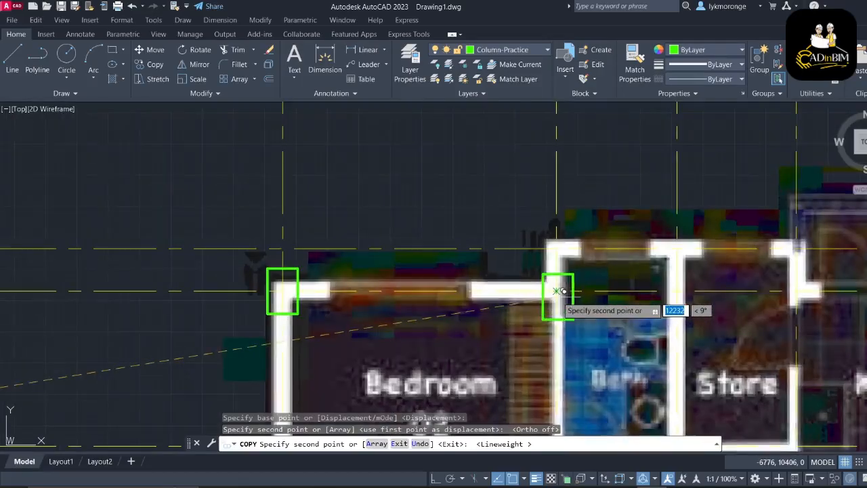
Copy the column onto the grid intersections at the kitchen-store wall corner and kitchen-lounge balcony corner of the plan's upper-left apartment
scroll(556, 296, "down", 3)
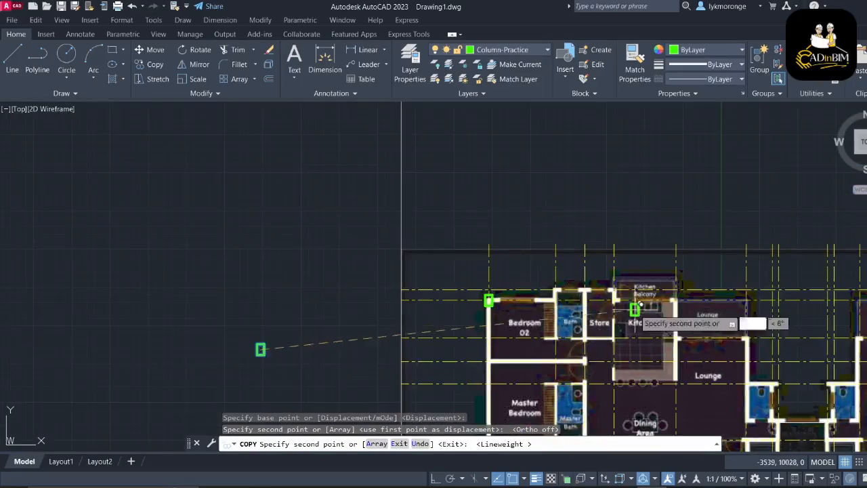
middle_click_drag(636, 310, 494, 287)
scroll(521, 269, "up", 5)
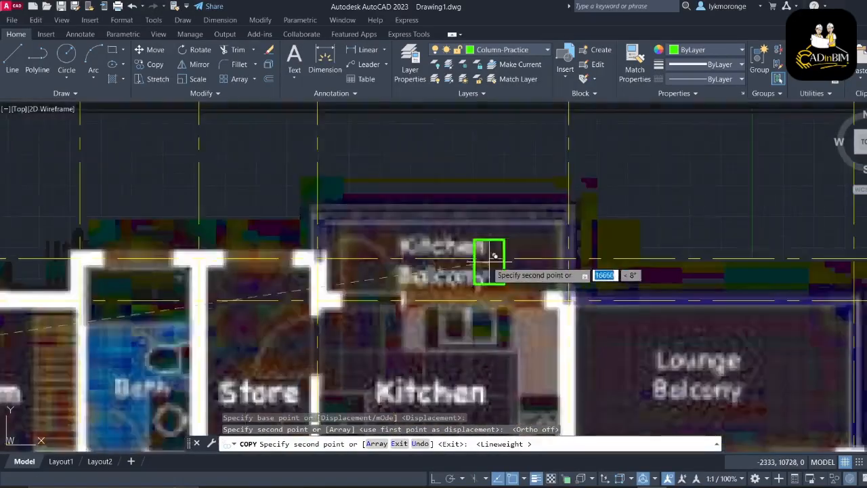
left_click(323, 253)
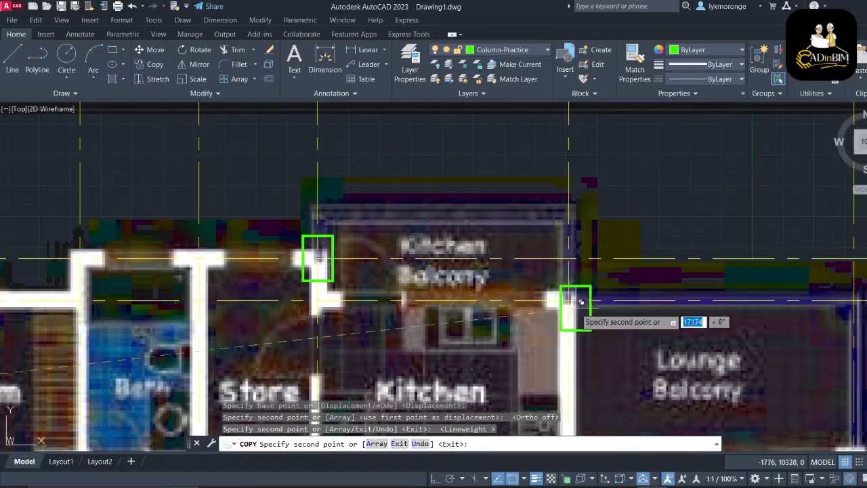
left_click(570, 300)
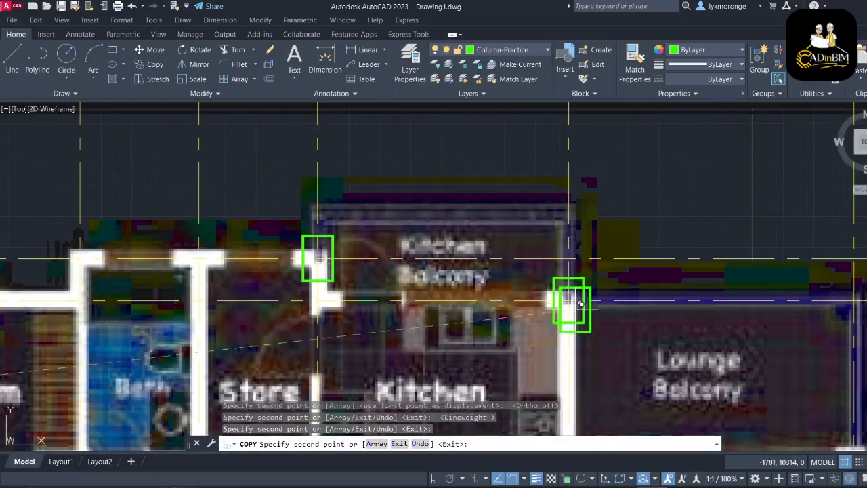
Place column copies at the central-side lounge balcony corners of the two upper apartments, on the grid intersections
scroll(592, 328, "down", 6)
middle_click_drag(610, 359, 267, 276)
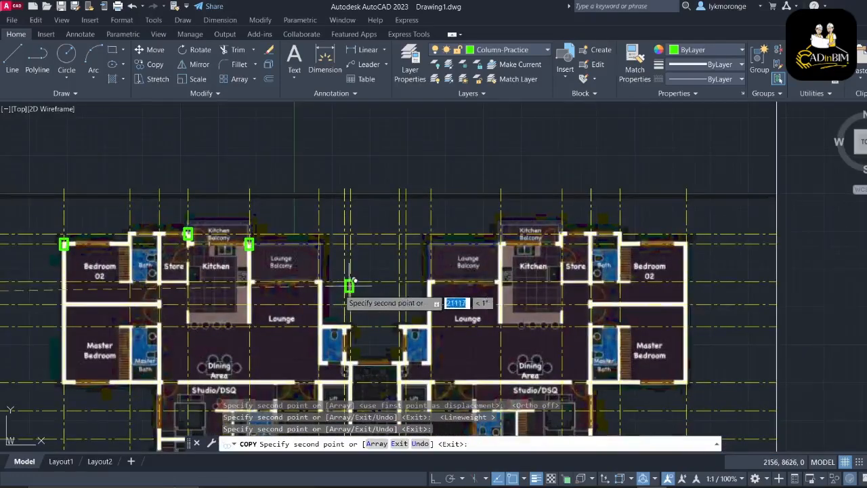
scroll(346, 284, "up", 4)
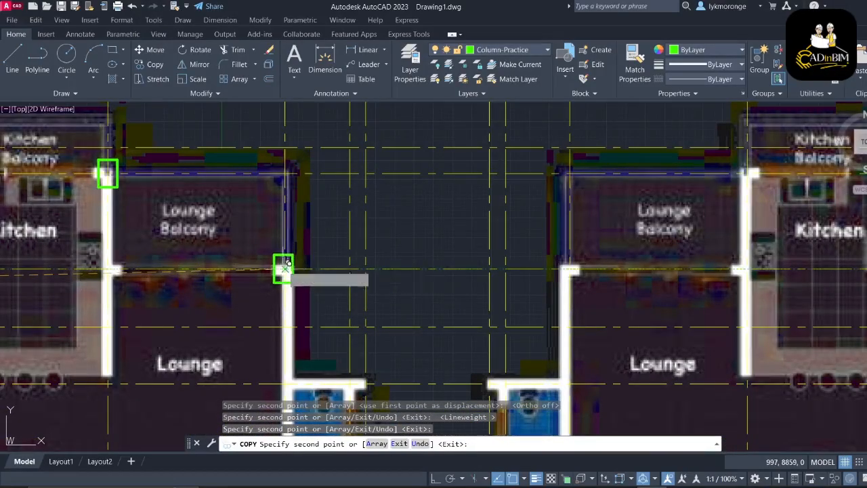
left_click(569, 269)
scroll(713, 284, "down", 2)
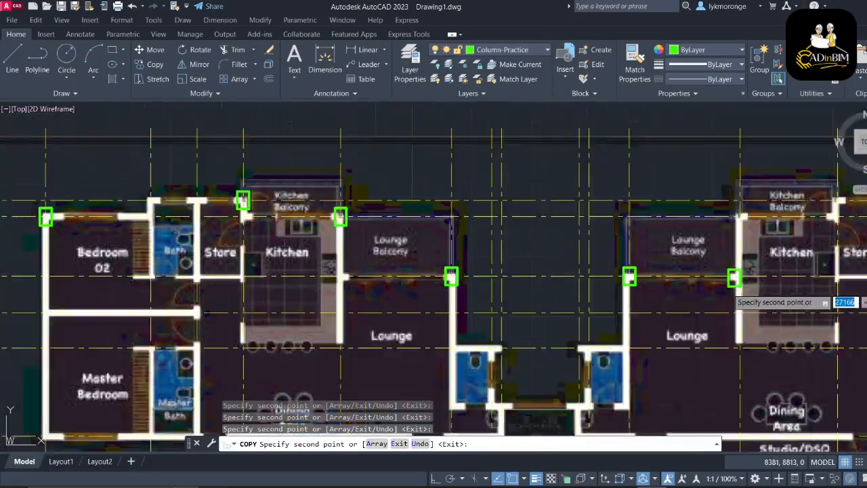
Copy the column to both ends of the wall between lounge balcony and kitchen in the upper-right apartment
middle_click_drag(722, 284, 477, 284)
scroll(491, 280, "up", 2)
scroll(505, 275, "up", 1)
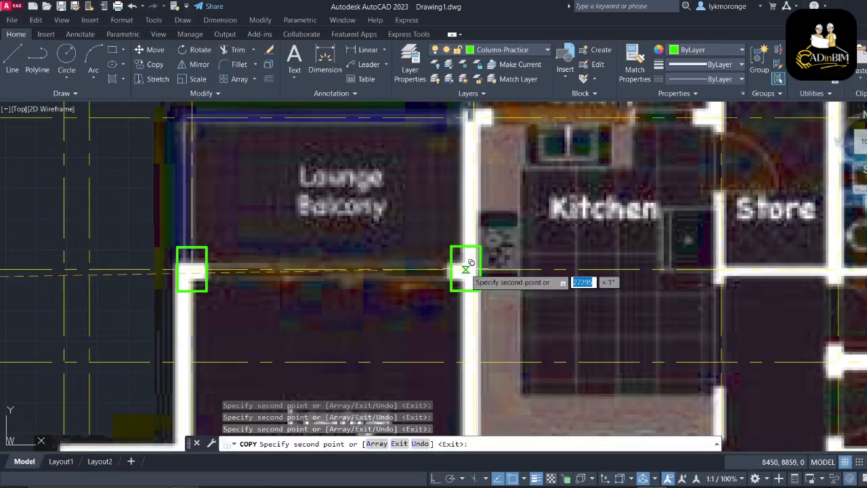
left_click(466, 270)
middle_click_drag(476, 174, 475, 341)
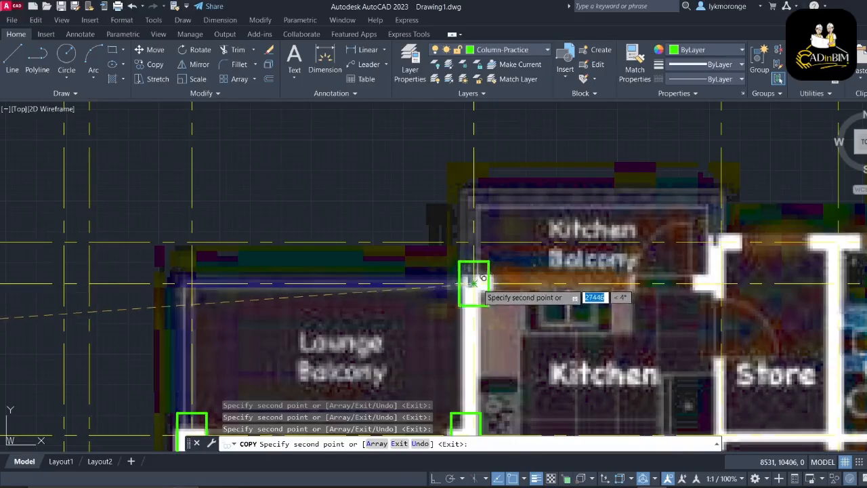
left_click(475, 280)
Copy the column to the grid intersections at the kitchen-store and store-bath walls of the upper-right apartment
scroll(601, 303, "down", 3)
mouse_move(602, 304)
middle_mouse_down()
mouse_move(417, 141)
mouse_move(435, 195)
middle_mouse_up()
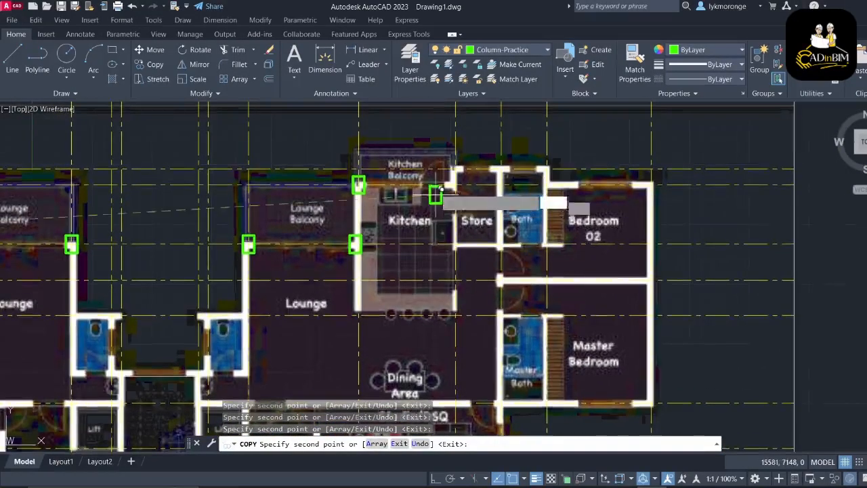
scroll(407, 175, "up", 5)
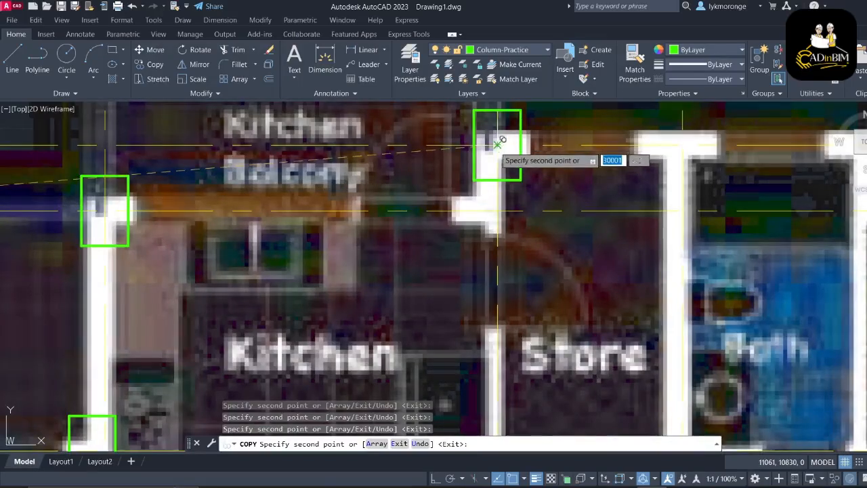
left_click(498, 210)
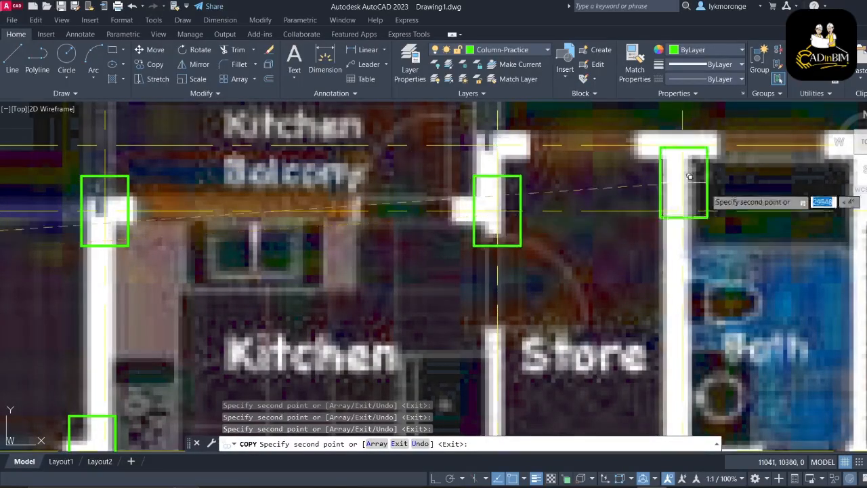
left_click(683, 211)
scroll(746, 224, "down", 2)
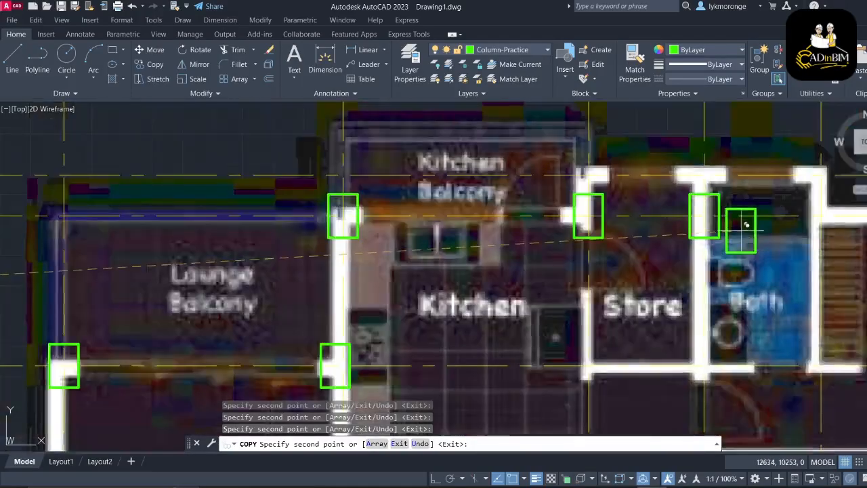
Place column copies at the bath-Bedroom 02 wall junction and at Bedroom 02's outer corner in the upper-right apartment
middle_click_drag(741, 230, 420, 245)
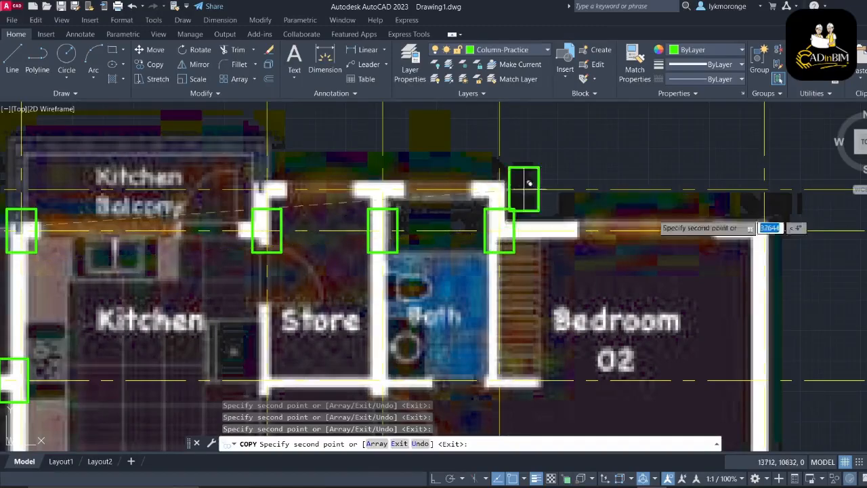
scroll(661, 230, "down", 1)
middle_click_drag(666, 241, 520, 223)
scroll(617, 210, "up", 1)
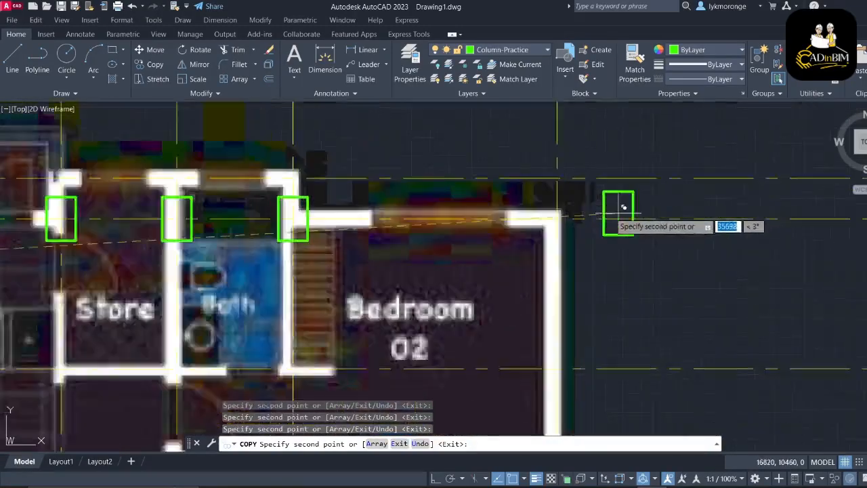
scroll(624, 207, "up", 2)
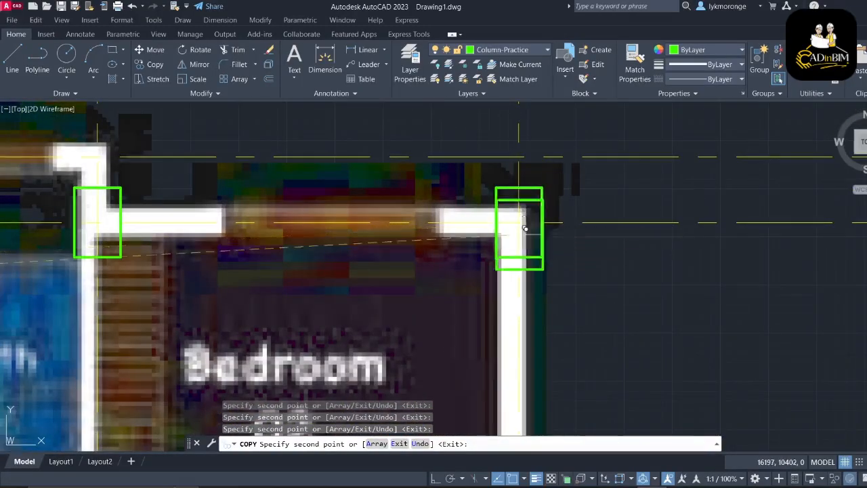
Copy the column down the upper-right apartment's outer wall to the bedroom partition, the master bath grid line and the Master Bedroom's lower corner
scroll(525, 228, "down", 4)
mouse_move(546, 353)
middle_mouse_down()
mouse_move(563, 182)
mouse_move(560, 217)
middle_mouse_up()
scroll(565, 171, "up", 3)
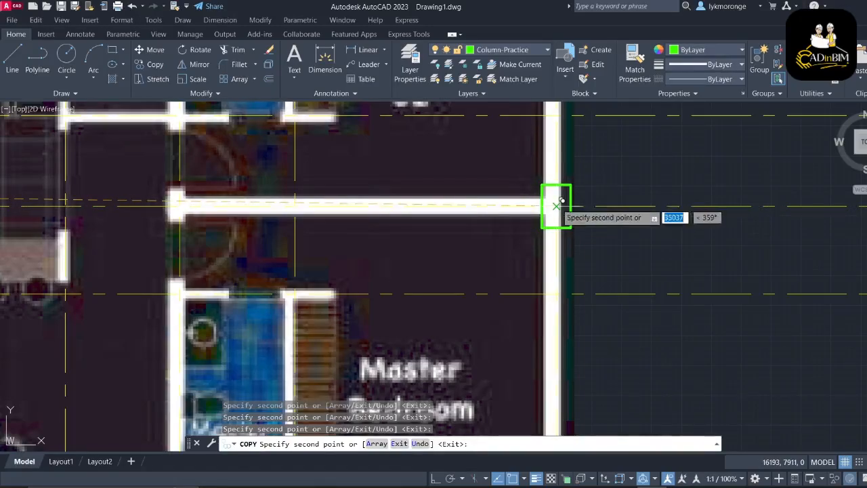
scroll(550, 205, "down", 5)
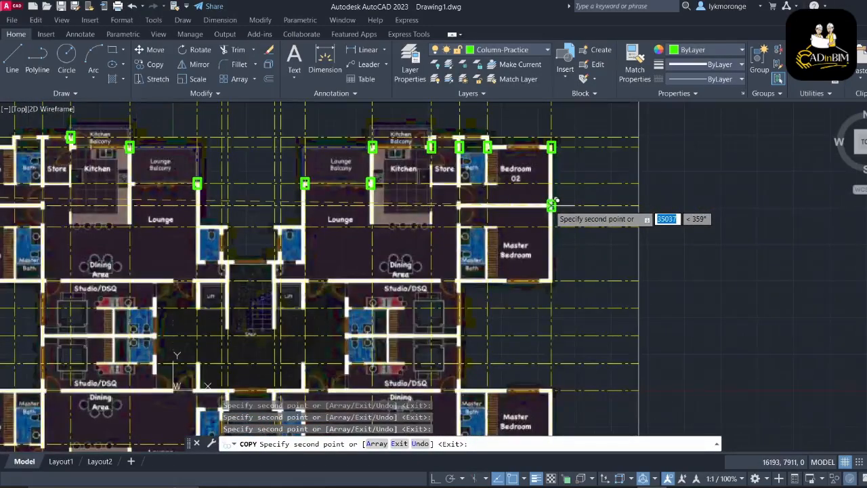
scroll(553, 203, "up", 4)
scroll(552, 202, "up", 2)
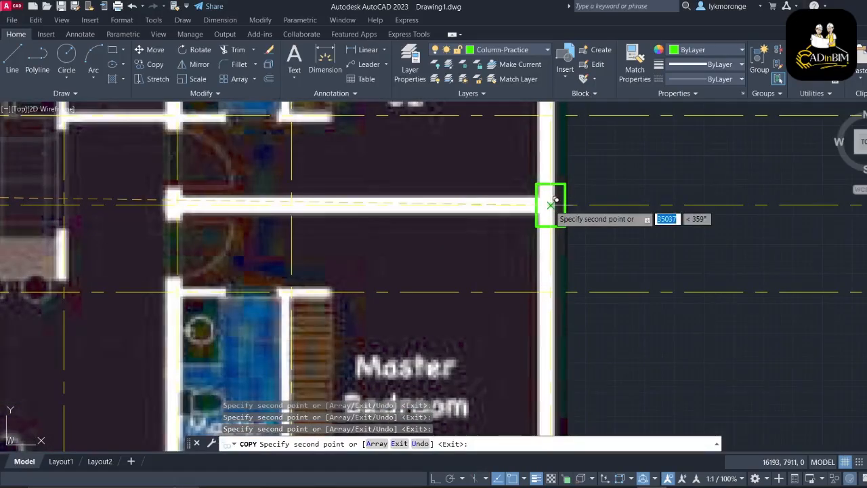
scroll(553, 202, "down", 5)
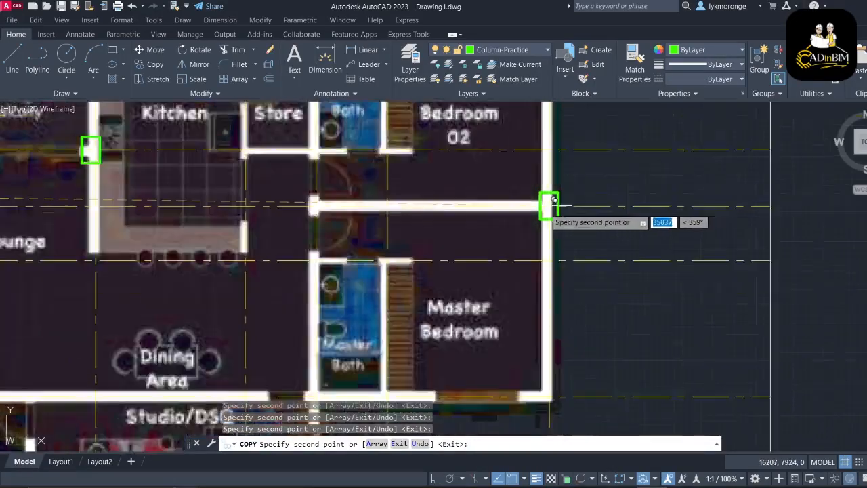
scroll(542, 248, "up", 4)
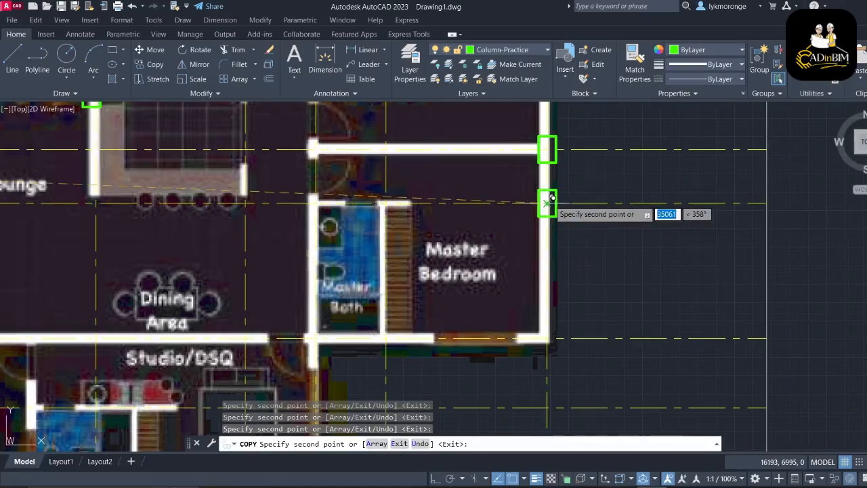
left_click(548, 337)
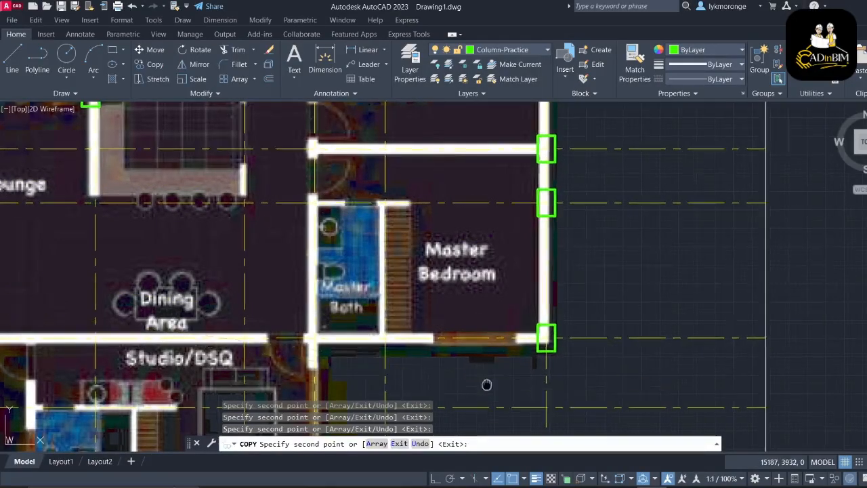
Copy the column to the Master Bath's lower inner corner and to the inner end of the partition between the upper-right bedrooms
middle_click_drag(486, 386, 658, 228)
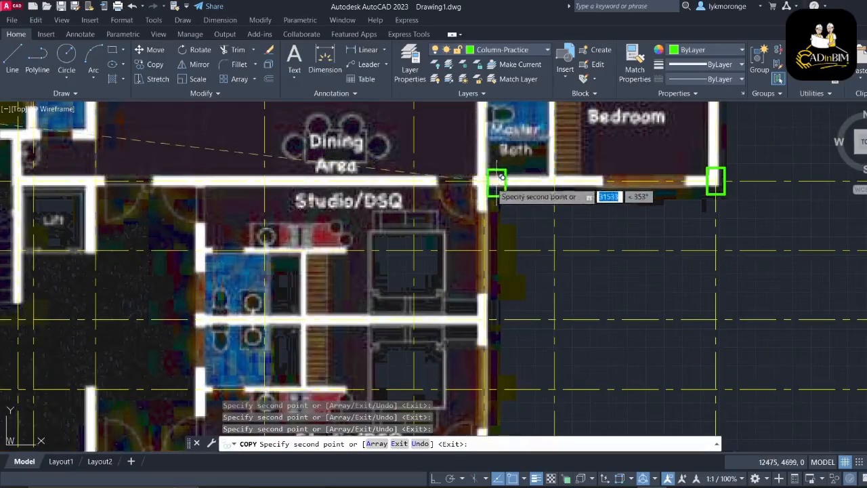
scroll(561, 204, "down", 5)
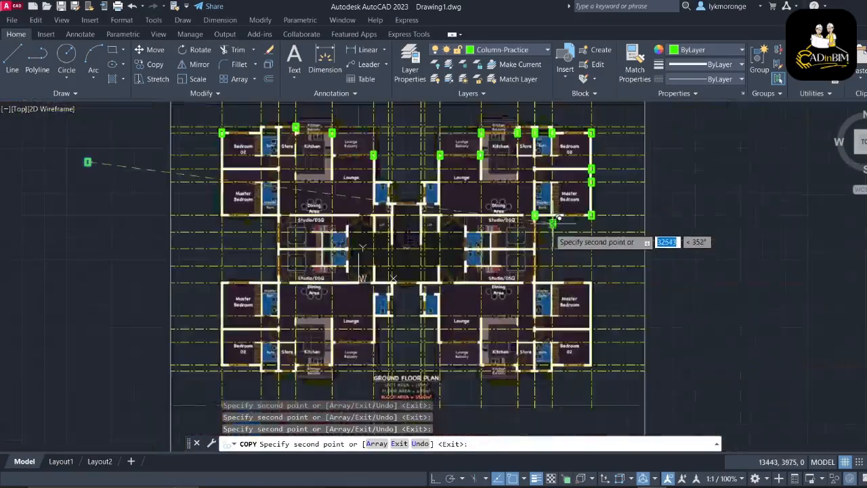
scroll(536, 260, "down", 1)
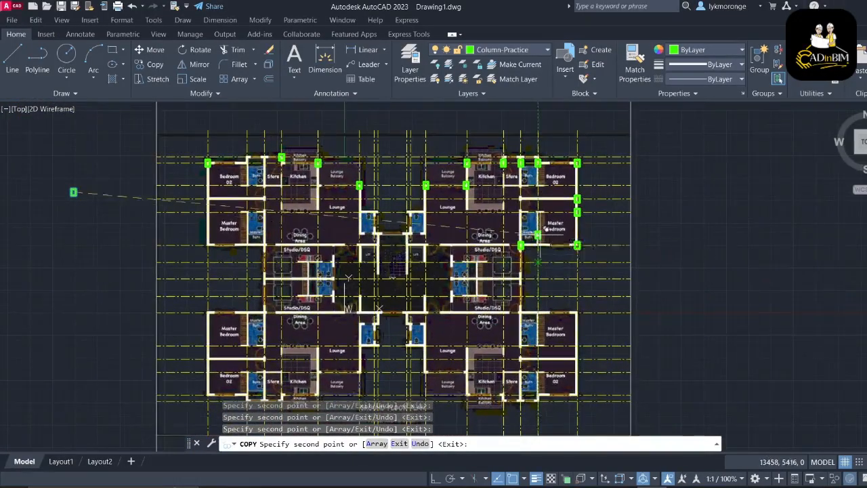
scroll(540, 230, "up", 2)
scroll(495, 173, "up", 3)
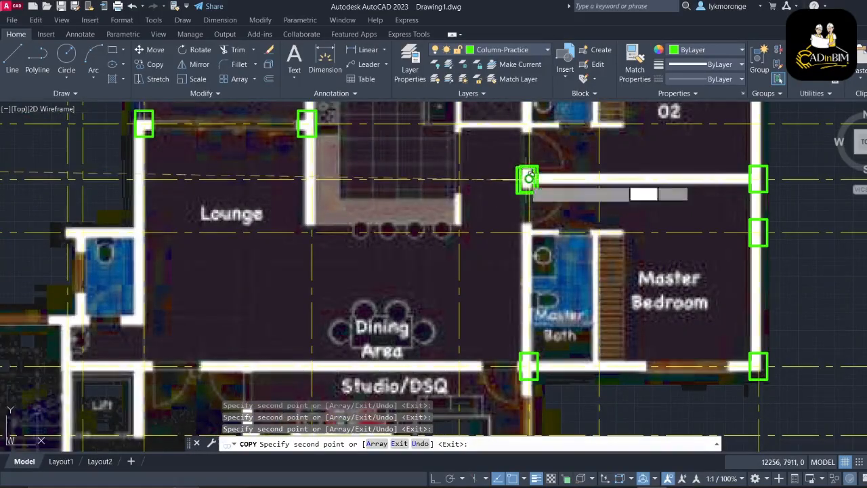
Place column copies at the right studios' partition end and at the lower-right apartment's Master Bath and Master Bedroom upper corners
scroll(478, 225, "down", 4)
mouse_move(467, 250)
middle_mouse_down()
mouse_move(562, 197)
mouse_move(562, 188)
middle_mouse_up()
middle_click_drag(514, 249, 500, 186)
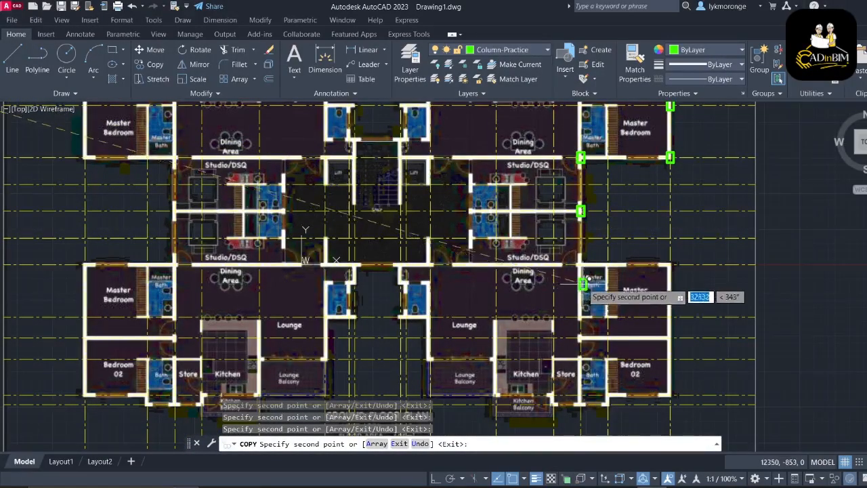
scroll(590, 278, "up", 4)
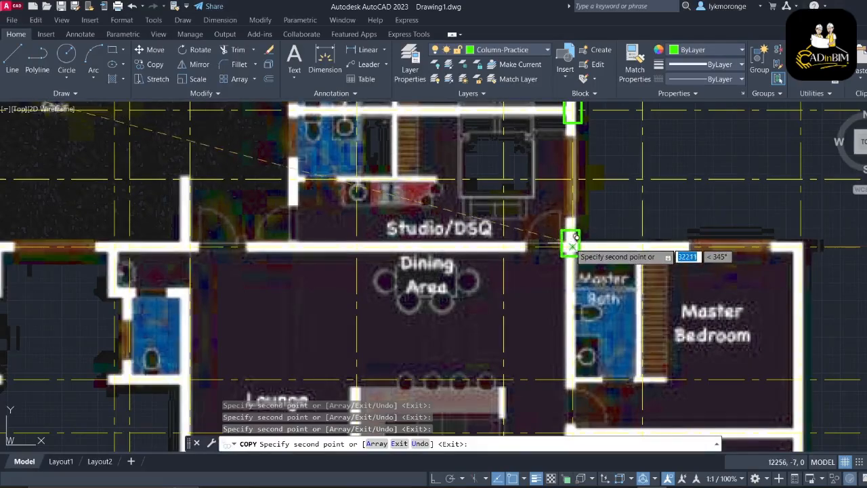
left_click(573, 244)
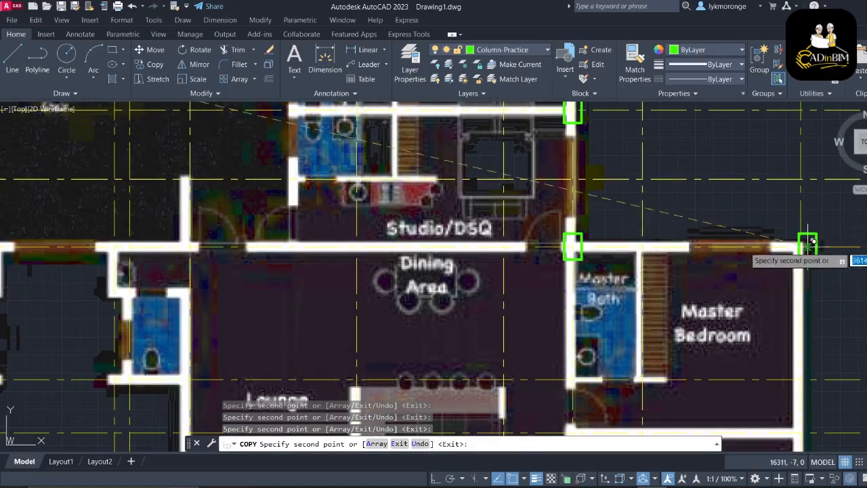
left_click(801, 244)
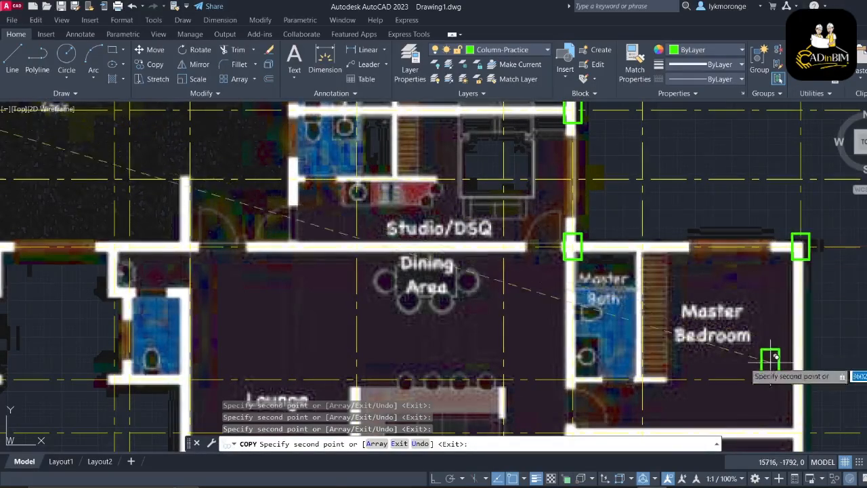
Copy the column to the lower-right apartment's outer wall beside the Master Bedroom and to Bedroom 02's outer corner
middle_click_drag(766, 359, 549, 175)
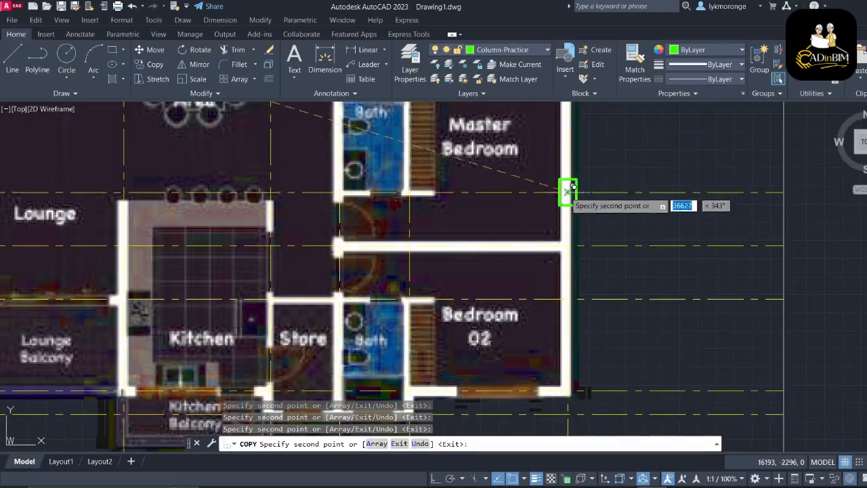
left_click(568, 193)
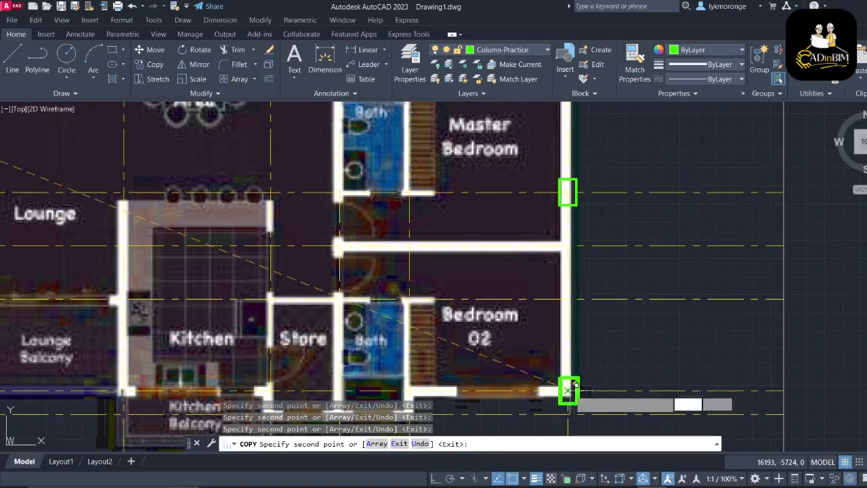
left_click(568, 391)
Copy the column to the lower-right apartment's Bath and Bedroom 02 wall corner and to the outer end of the Bath-Store partition
middle_click_drag(554, 418, 679, 329)
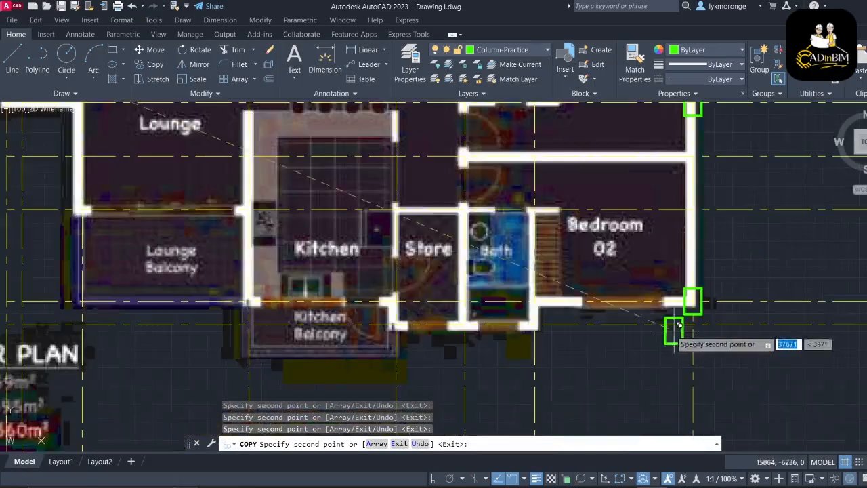
left_click(536, 298)
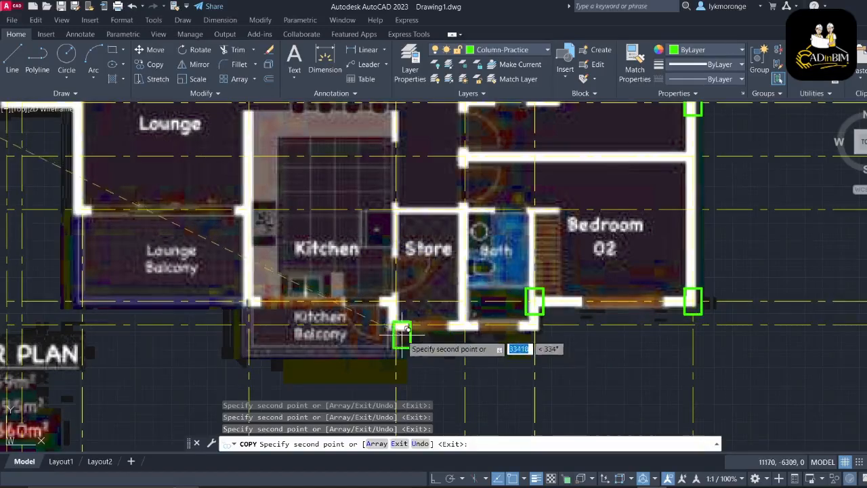
scroll(403, 338, "up", 2)
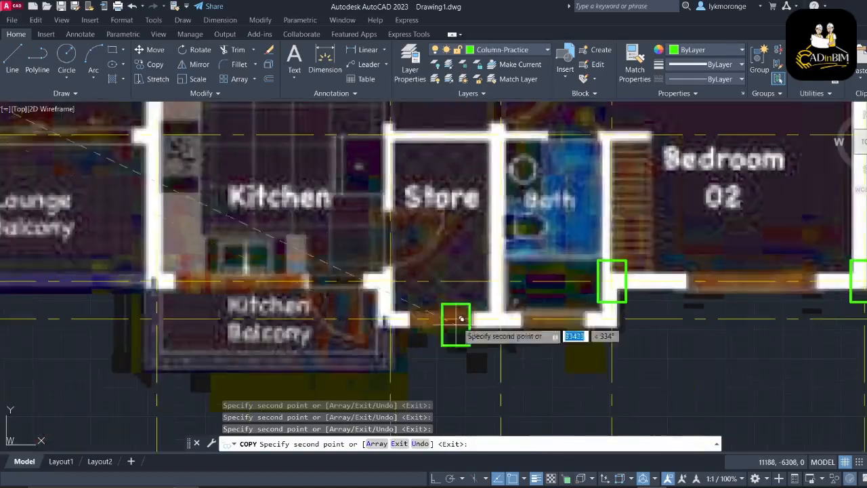
left_click(501, 317)
Place column copies at the lower-right apartment's Kitchen outer corner, the Lounge's lower outer corner and the Lounge-Kitchen wall junction above the balcony
scroll(306, 338, "down", 4)
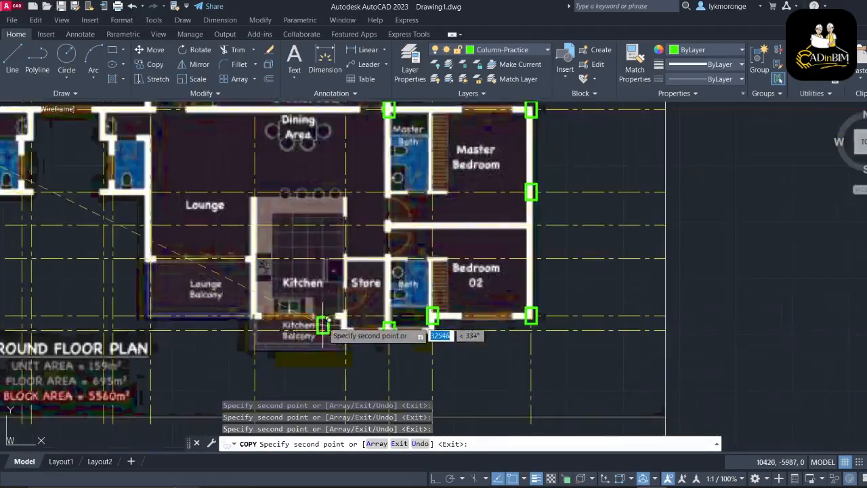
middle_click_drag(309, 329, 568, 270)
scroll(486, 273, "up", 2)
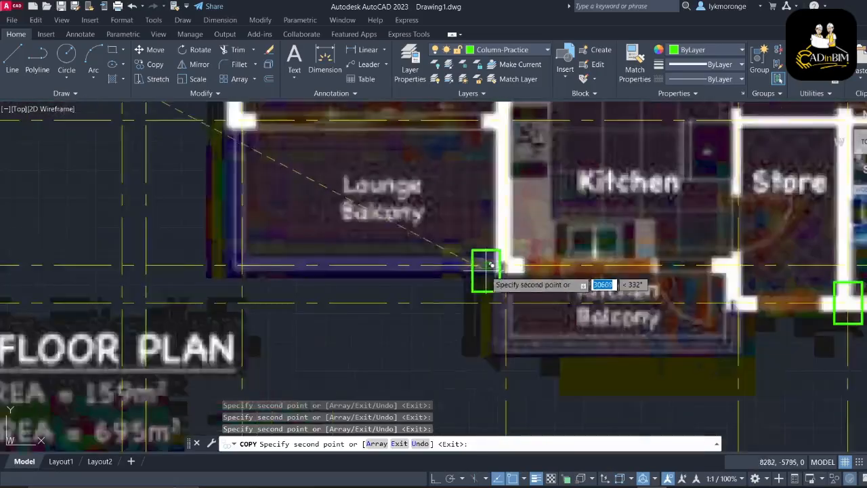
left_click(512, 260)
middle_click_drag(326, 246, 555, 383)
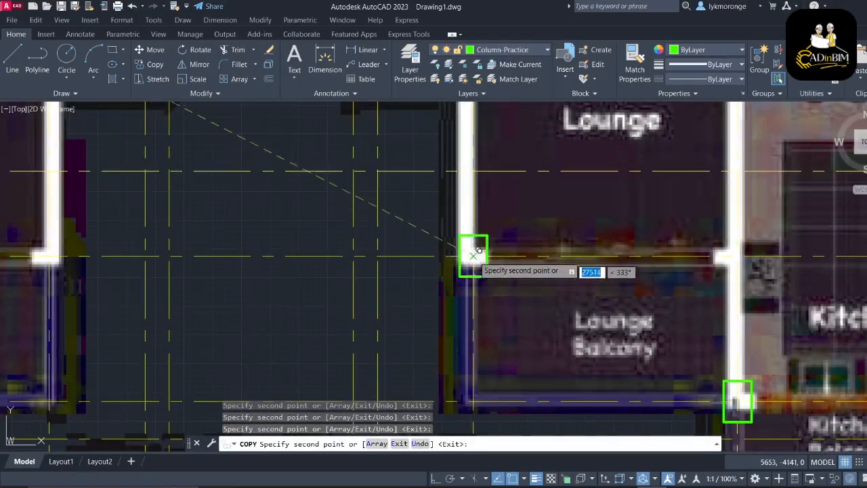
left_click(473, 256)
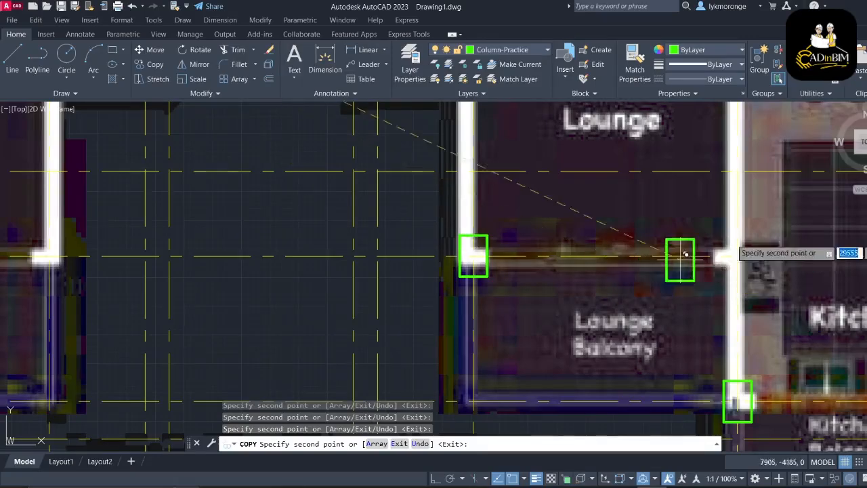
left_click(738, 256)
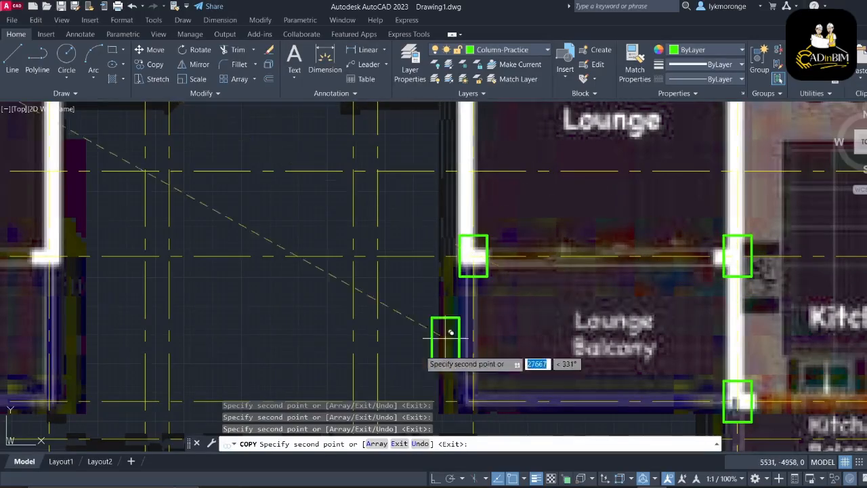
Copy the column to the lower-left apartment's Lounge corner, Kitchen outer corner and Lounge-Kitchen wall junction
scroll(407, 357, "down", 1)
middle_click_drag(407, 357, 774, 292)
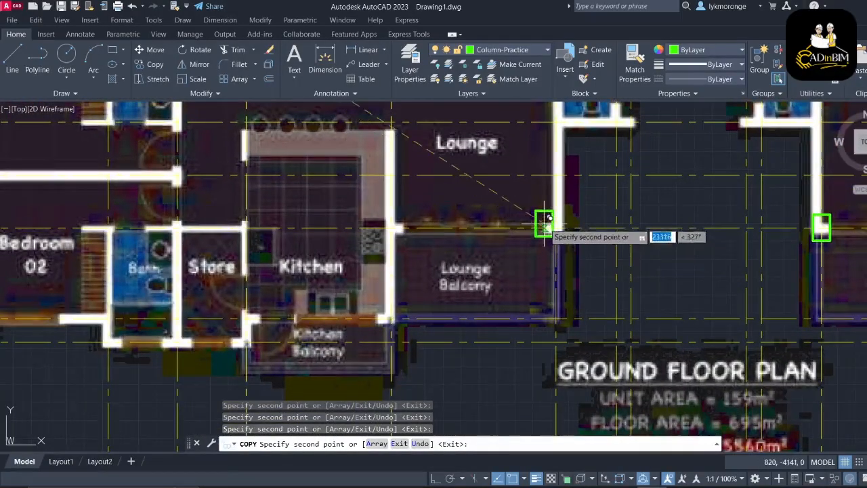
left_click(391, 313)
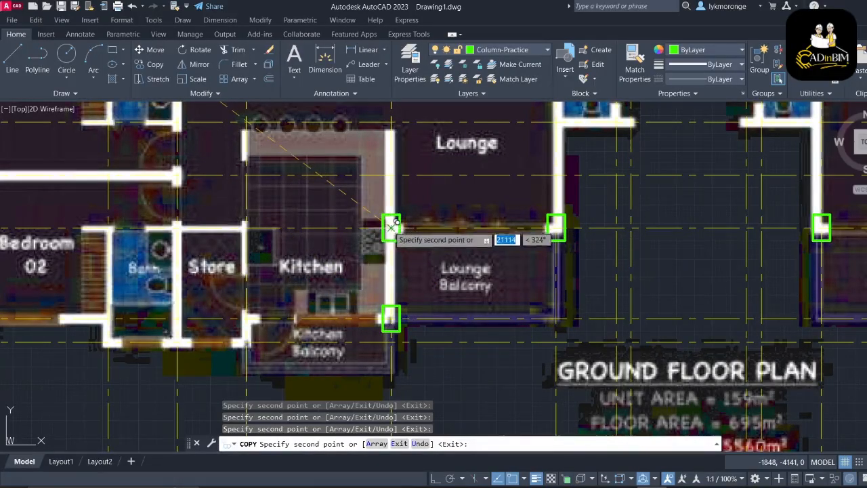
left_click(392, 226)
Copy the column along the lower-left apartment's lower wall to the Store's kitchen-side corner, the Bath-Store partition and the Bath's outer corner
scroll(325, 298, "down", 2)
middle_click_drag(313, 328, 503, 304)
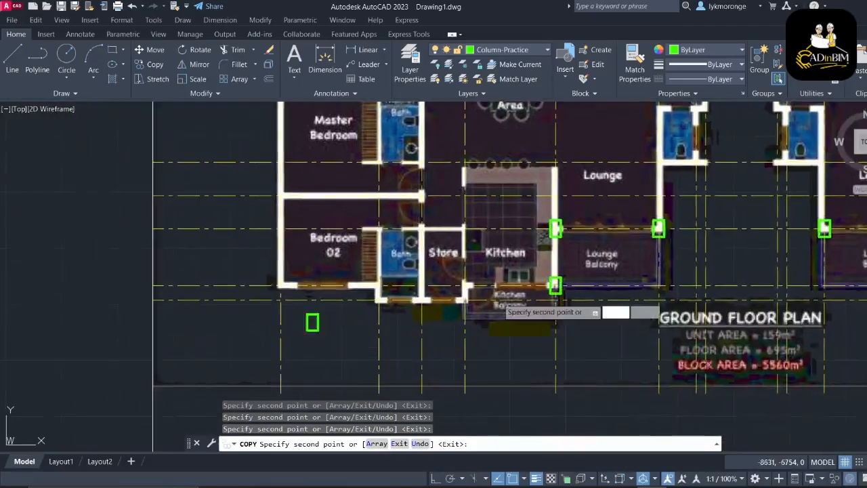
scroll(496, 297, "up", 5)
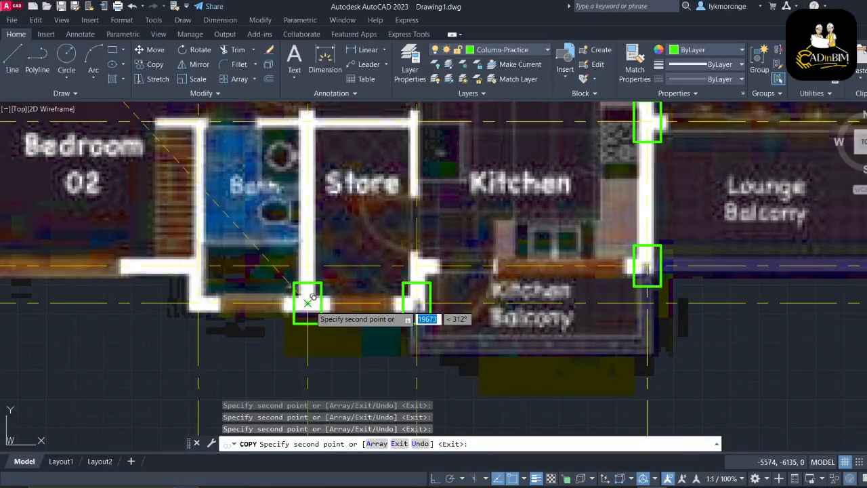
left_click(310, 299)
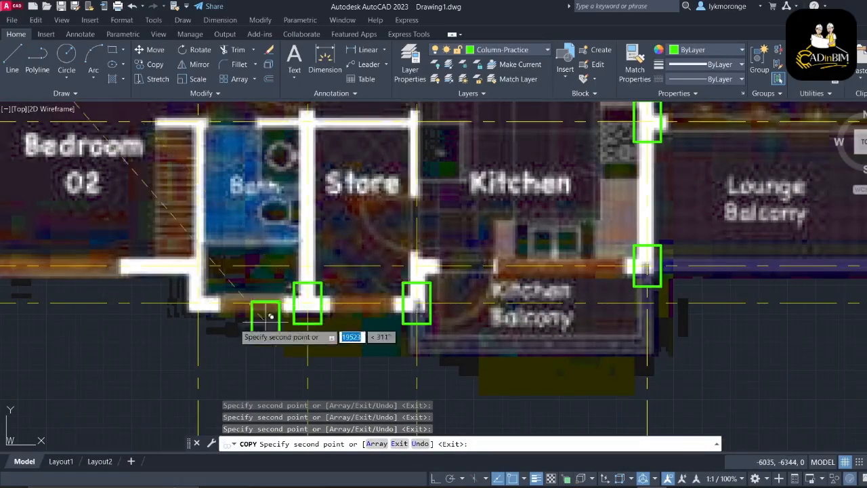
left_click(198, 303)
Place column copies at the lower-left apartment's Bedroom 02 outer corner and at the outer end of the partition between its bedrooms
scroll(219, 305, "down", 5)
middle_click_drag(216, 312, 522, 299)
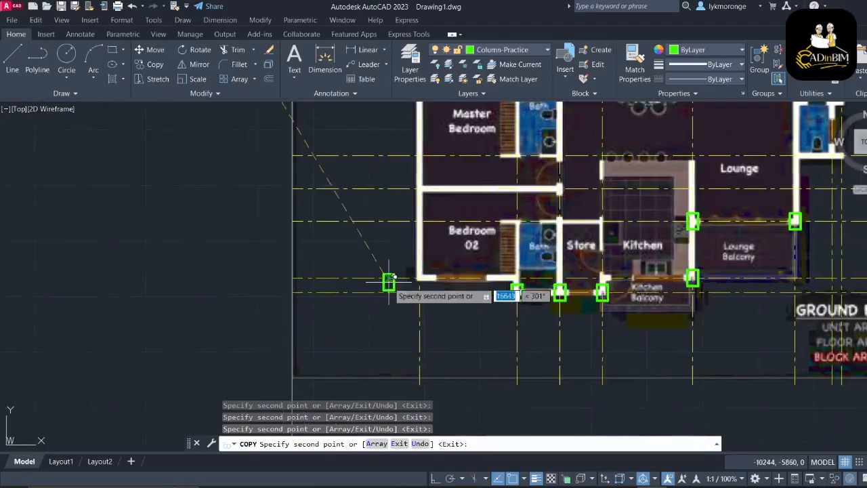
left_click(420, 277)
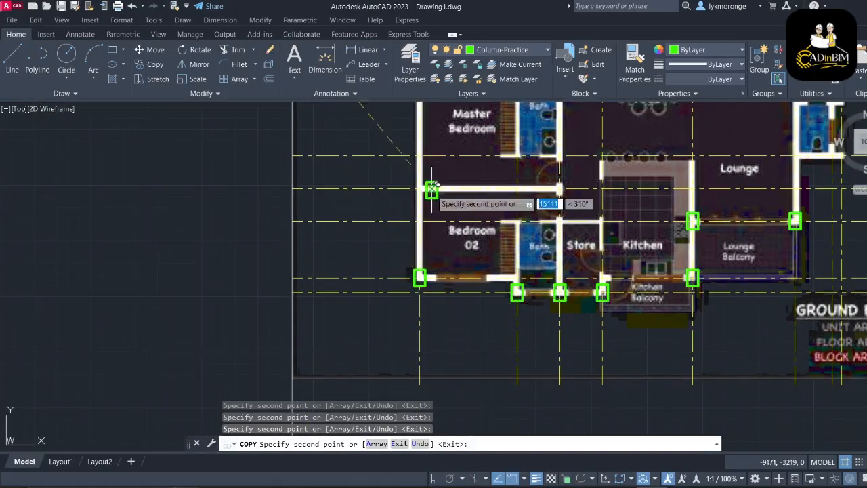
left_click(420, 188)
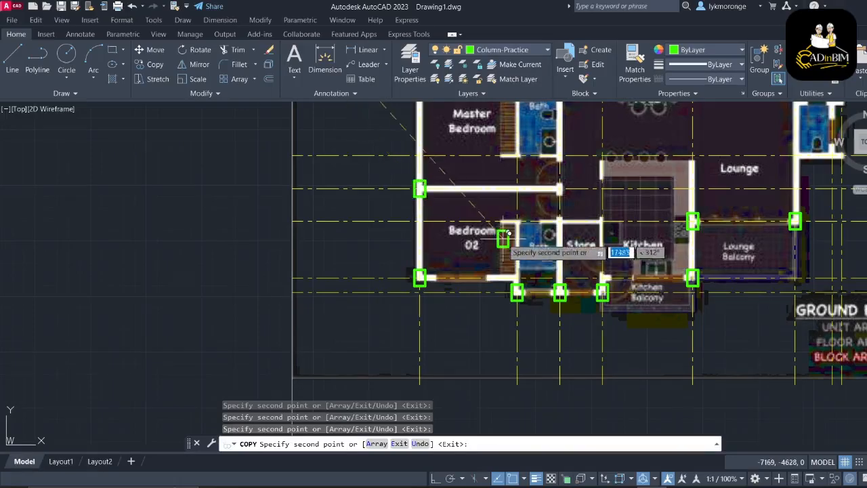
Copy the column to the lower-left Master Bedroom's upper outer corner and to the left studios' lower corner, partition end and upper corner
middle_click_drag(503, 238, 436, 391)
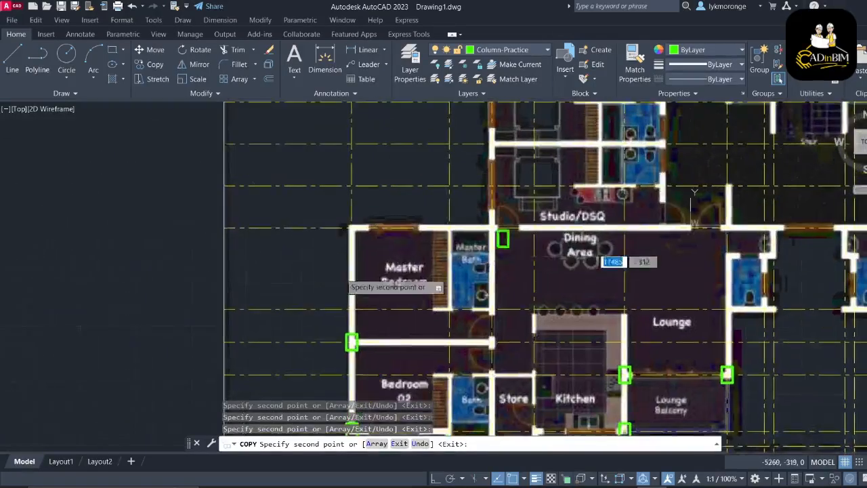
left_click(353, 227)
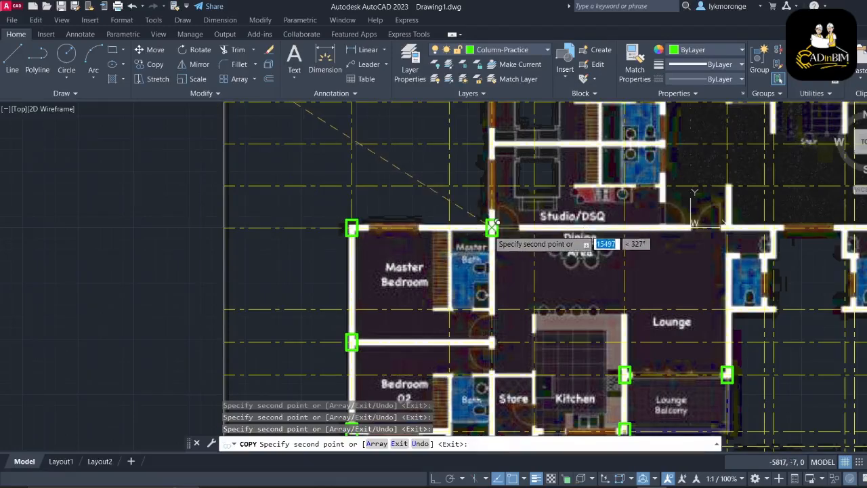
left_click(492, 228)
mouse_move(486, 187)
middle_mouse_down()
mouse_move(470, 249)
mouse_move(439, 292)
middle_mouse_up()
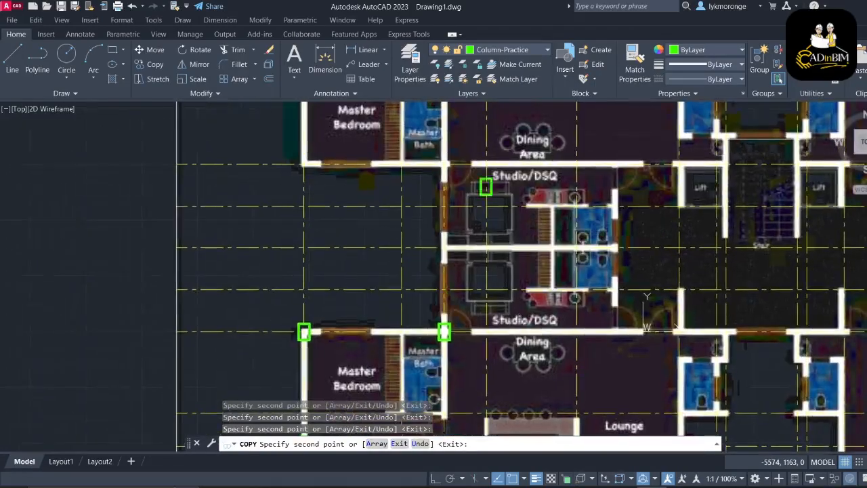
left_click(444, 247)
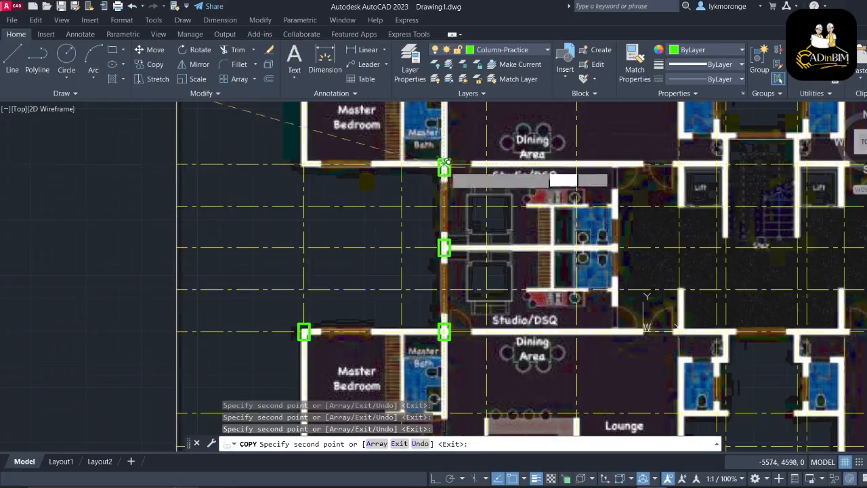
left_click(444, 164)
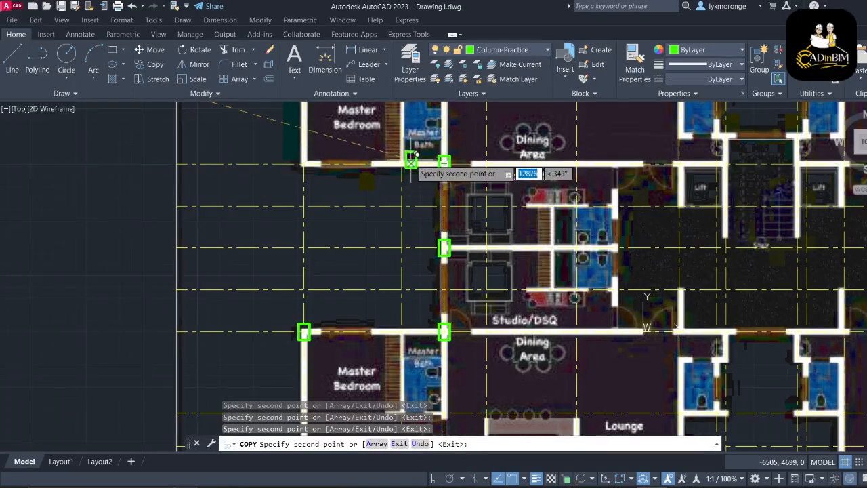
Place column copies at the upper-left apartment's Master Bath partition, Master Bedroom lower outer corner and the bedroom partition's outer end
left_click(401, 163)
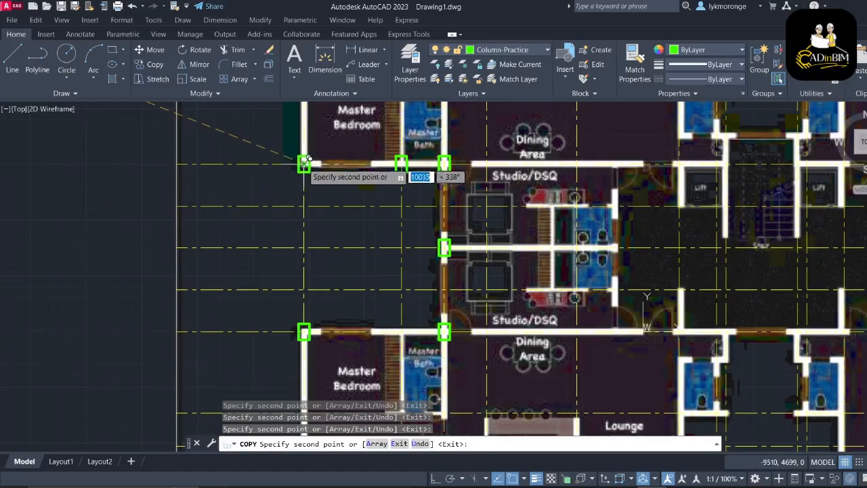
left_click(304, 164)
middle_click_drag(350, 140, 372, 302)
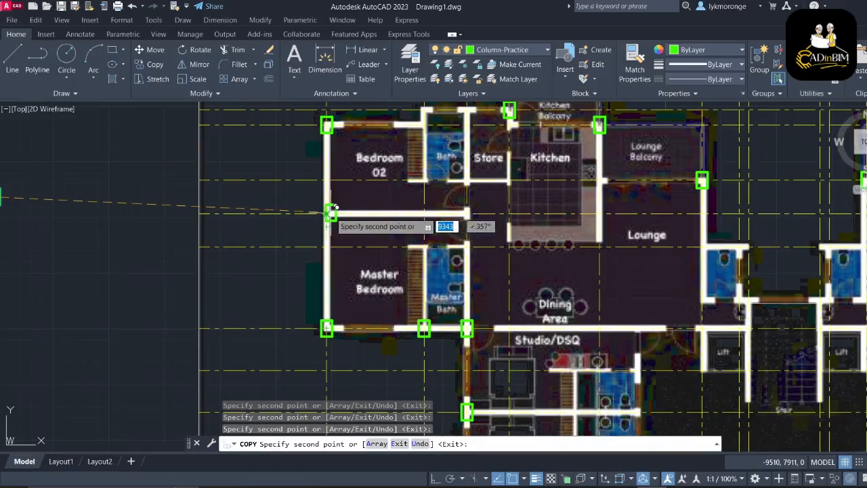
left_click(327, 214)
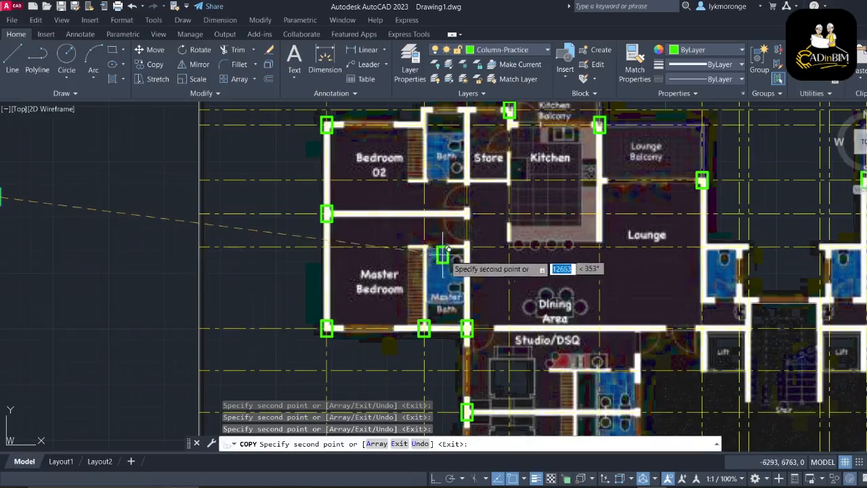
Copy the column to the upper-left apartment's Bath outer corner above Bedroom 02 and finish copying
scroll(444, 257, "down", 3)
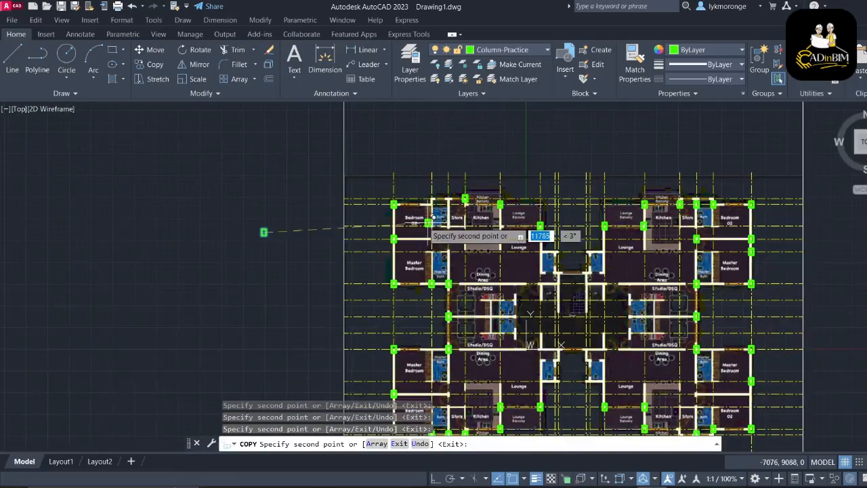
scroll(434, 193, "up", 3)
scroll(437, 190, "up", 3)
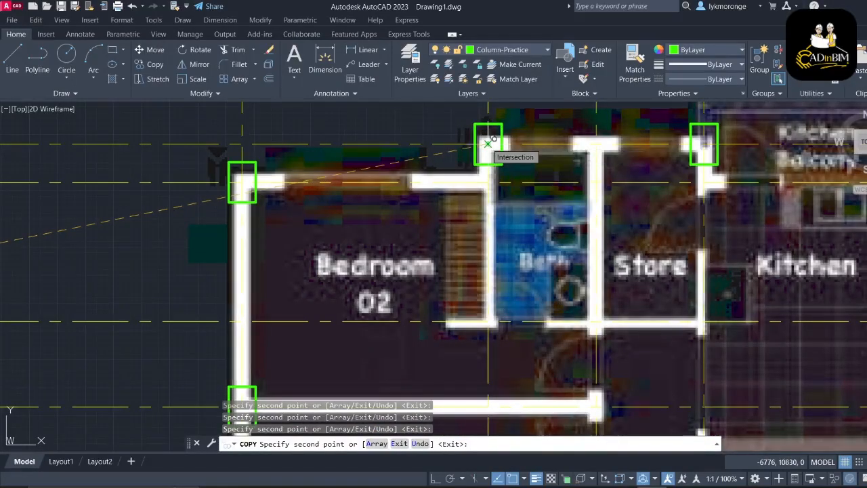
left_click(488, 144)
scroll(485, 217, "down", 4)
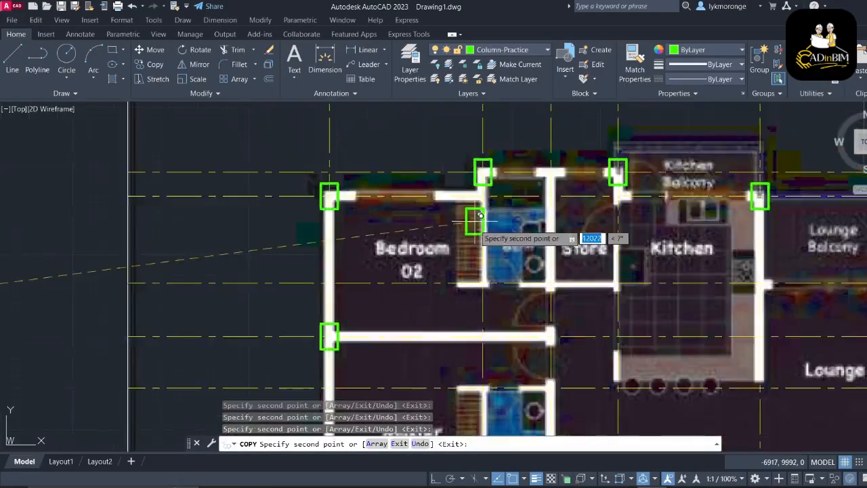
middle_click_drag(594, 273, 409, 156)
scroll(602, 298, "down", 5)
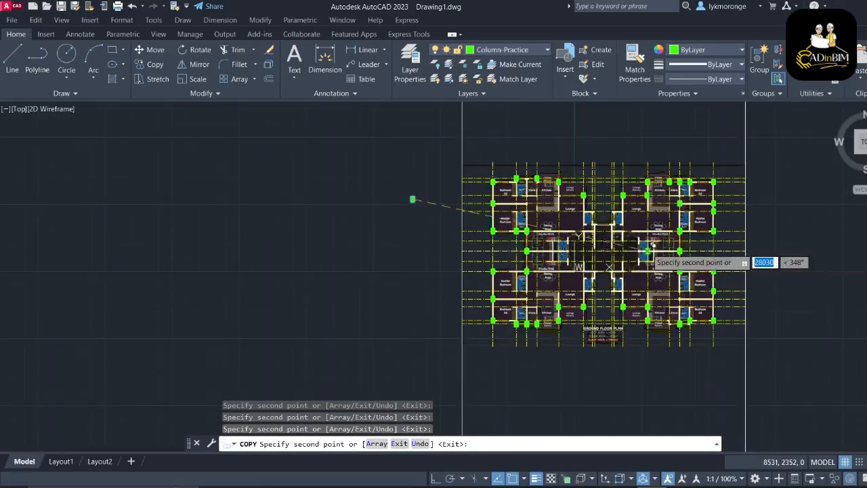
scroll(643, 251, "up", 4)
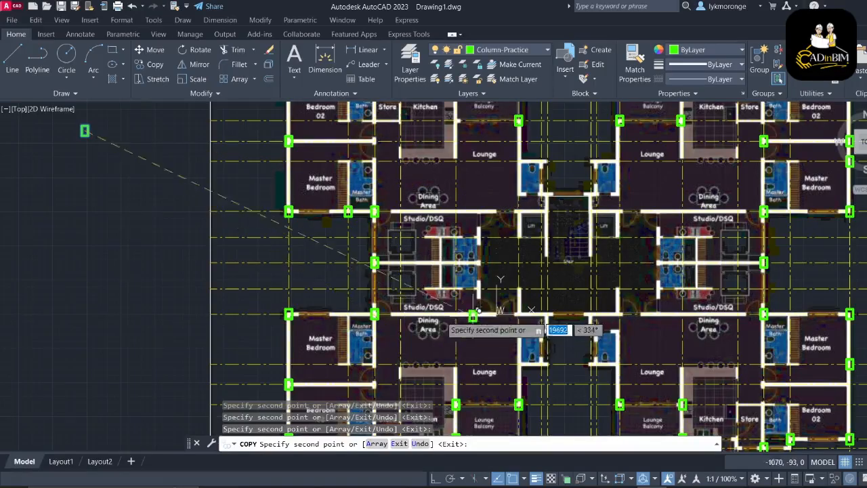
key("Escape")
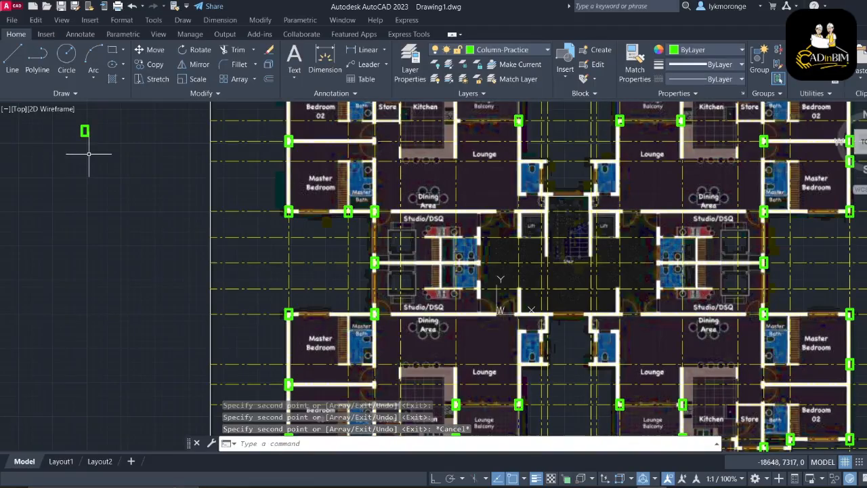
Draw a 300 by 600 rectangle outside the plan below the original column and select it
left_click(114, 52)
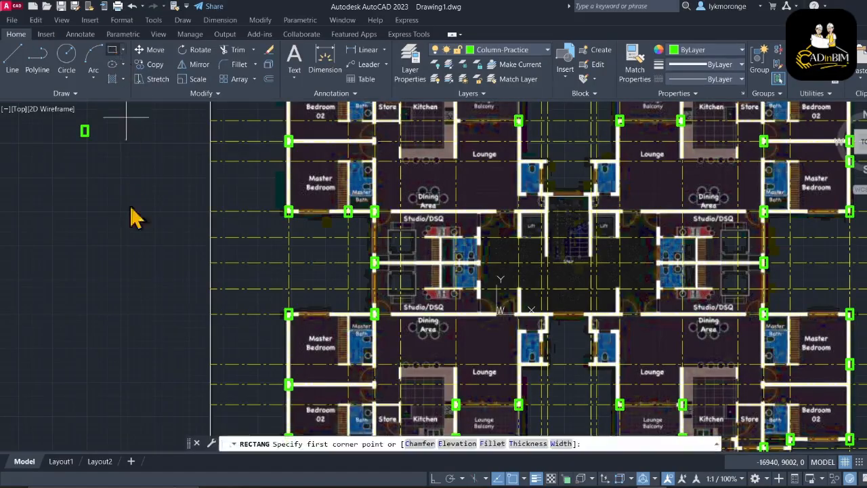
left_click(92, 211)
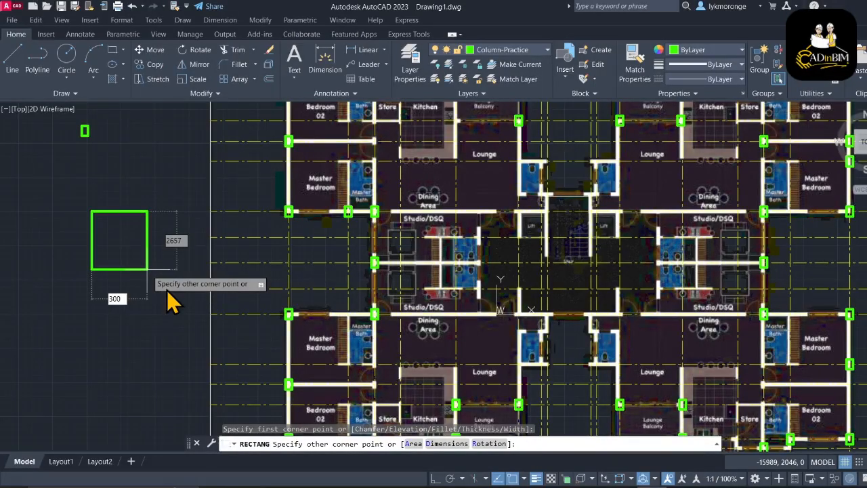
type("300")
key("Tab")
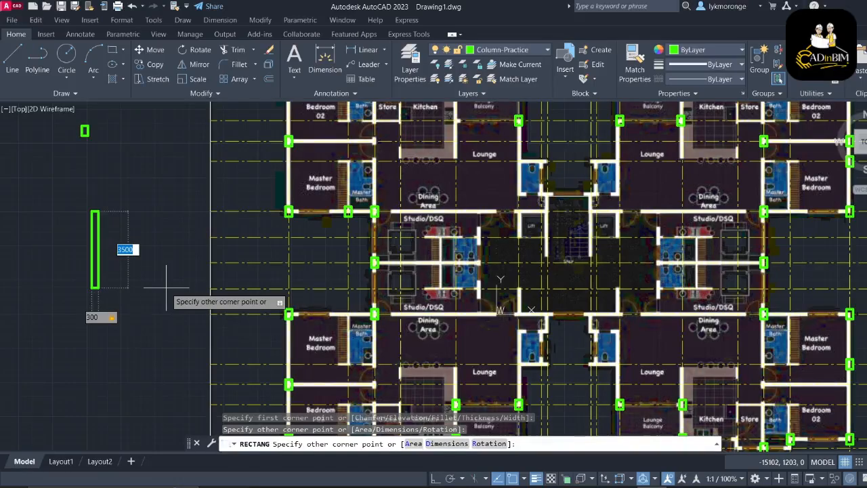
key("Return")
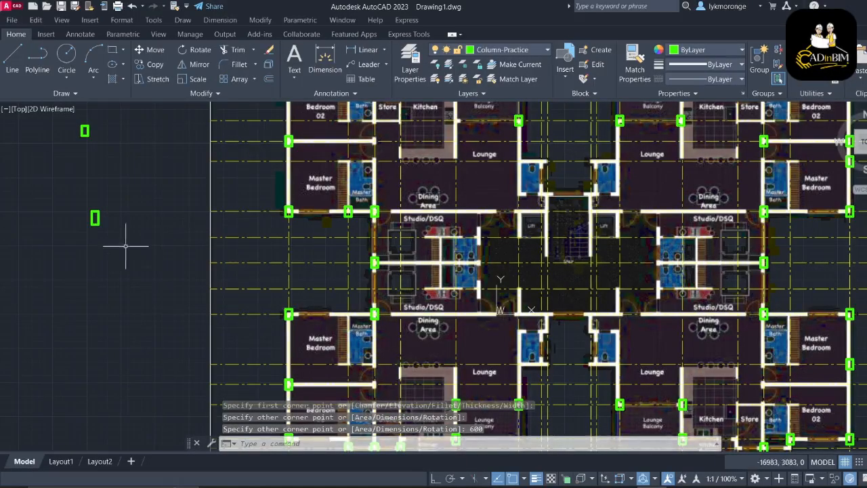
left_click(110, 232)
left_click(66, 183)
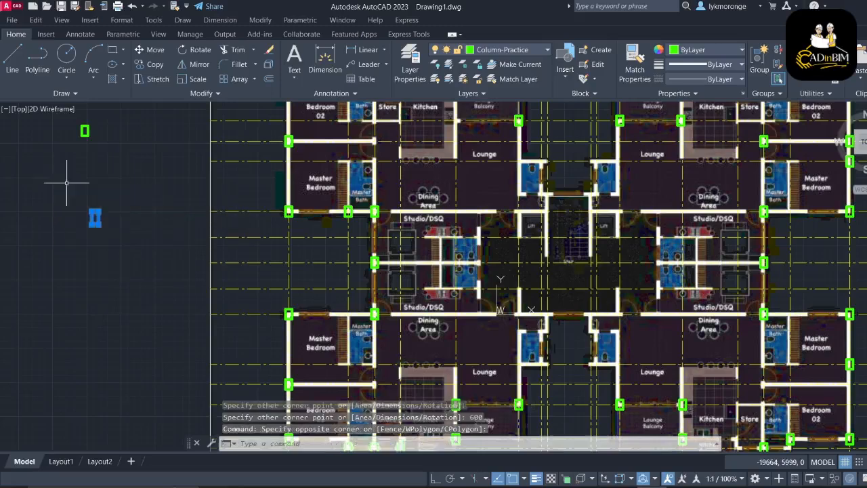
Copy the 300 by 600 column from its centre to an empty spot directly below it, outside the plan
right_click(99, 198)
left_click(132, 287)
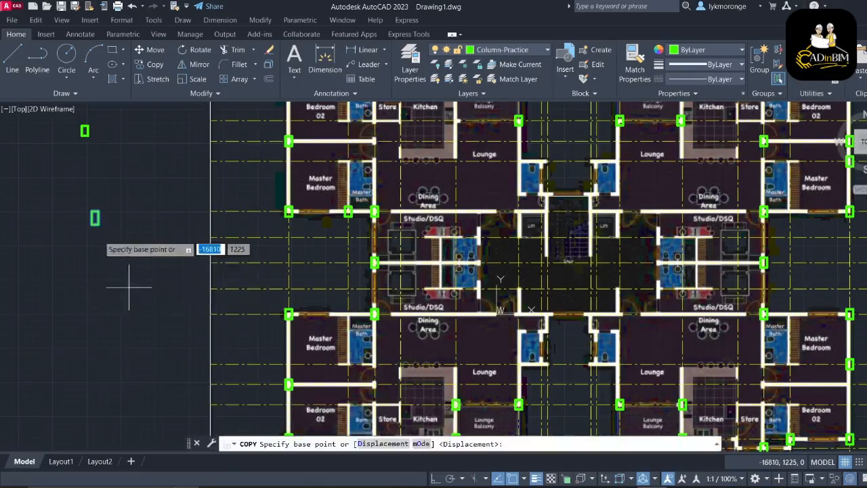
scroll(98, 233, "up", 5)
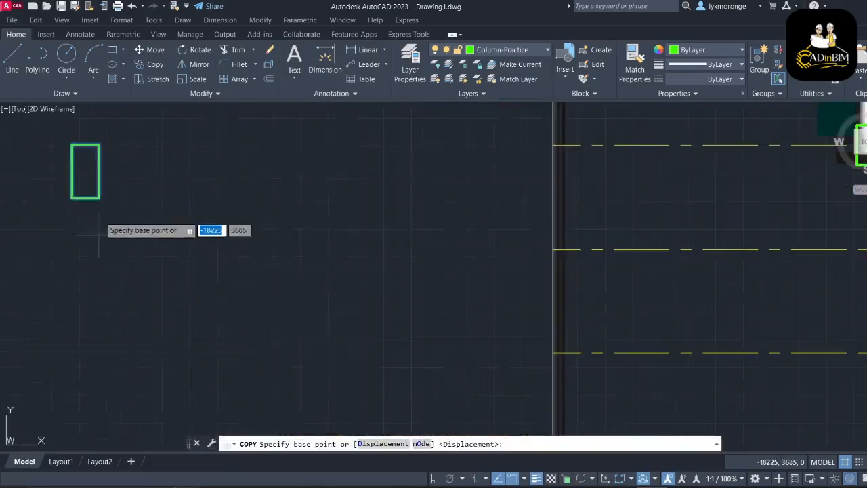
left_click(85, 169)
scroll(314, 274, "down", 5)
middle_click_drag(458, 292, 231, 250)
scroll(440, 189, "up", 4)
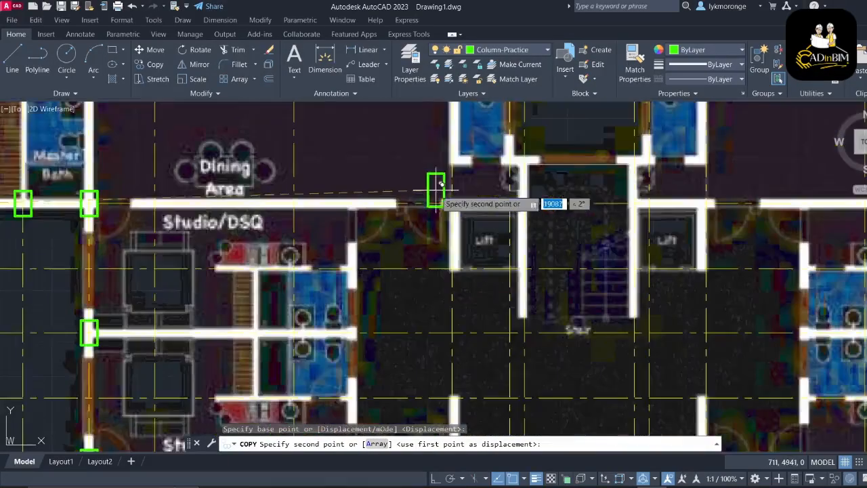
scroll(449, 181, "down", 2)
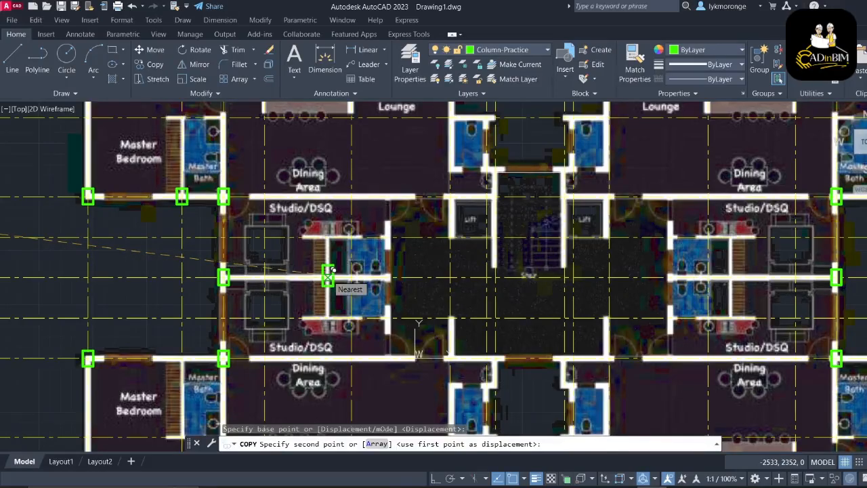
scroll(328, 275, "down", 4)
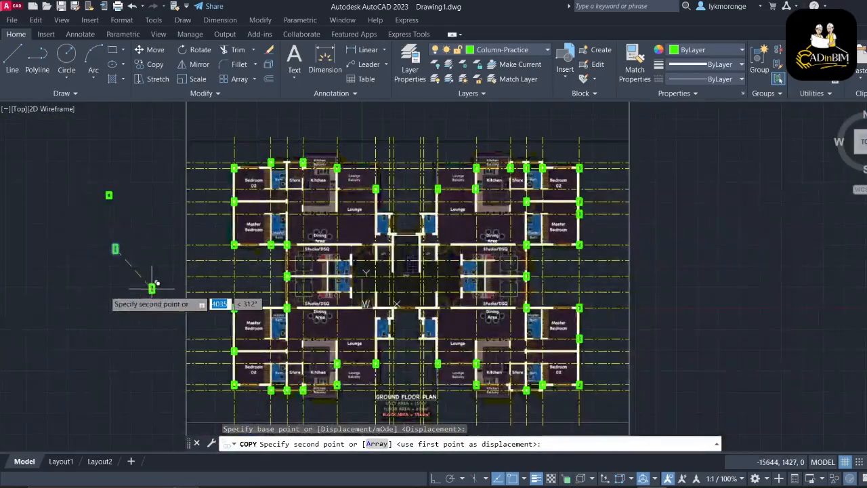
left_click(116, 292)
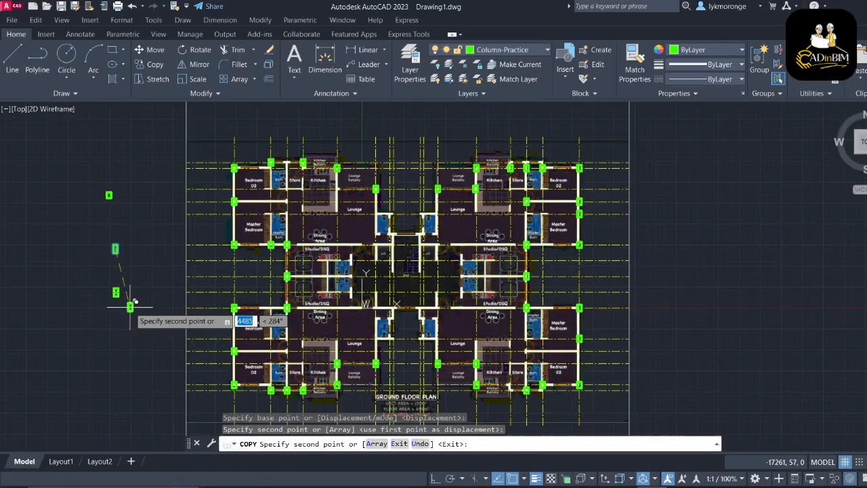
key("Escape")
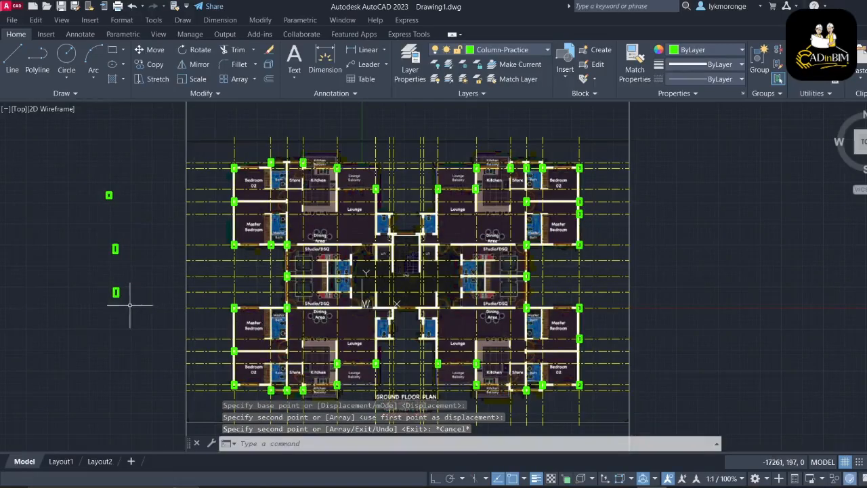
Copy the lower 300 by 600 column by its centre to the left studios' inner partition junction and the upper studio's corridor-side wall corner
left_click(102, 279)
right_click(100, 279)
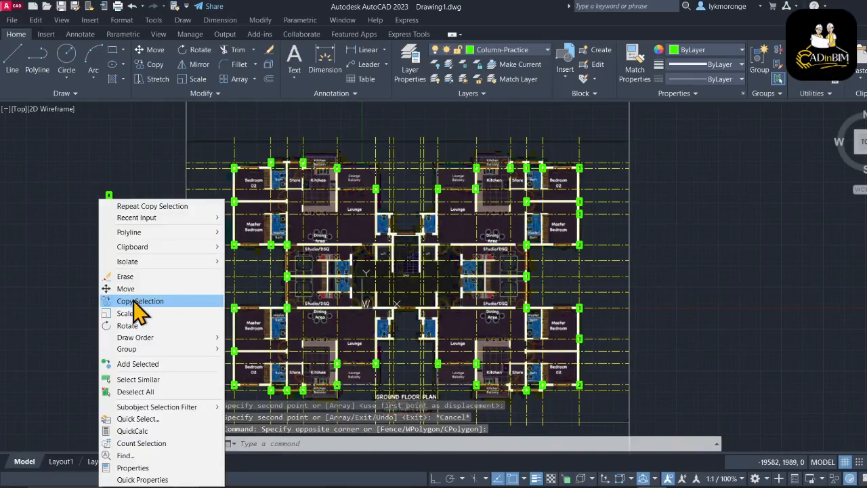
left_click(139, 301)
scroll(101, 288, "up", 3)
scroll(101, 288, "up", 2)
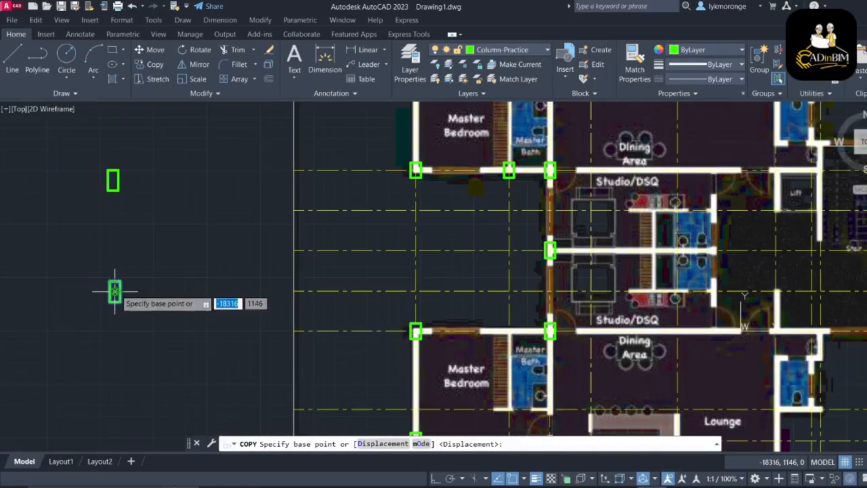
left_click(114, 291)
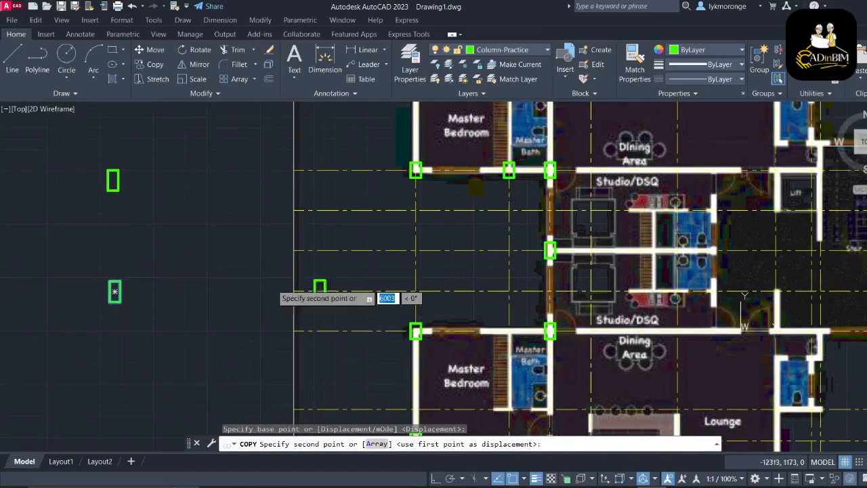
middle_click_drag(707, 301, 515, 294)
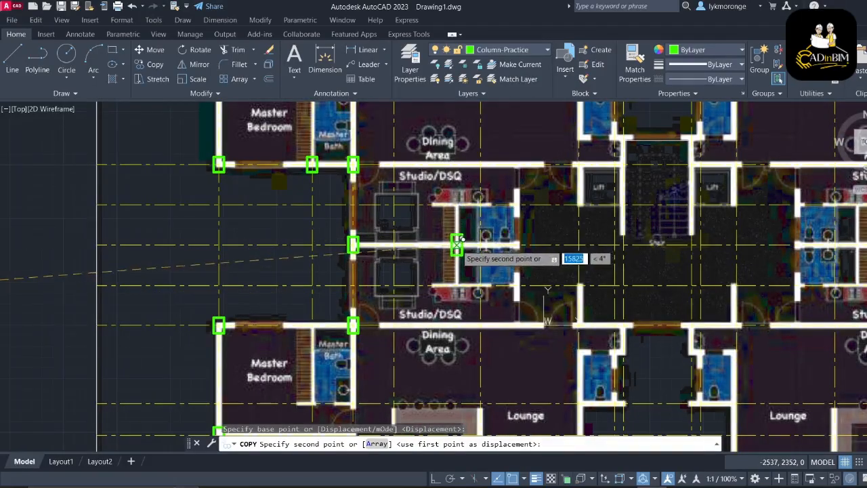
left_click(458, 243)
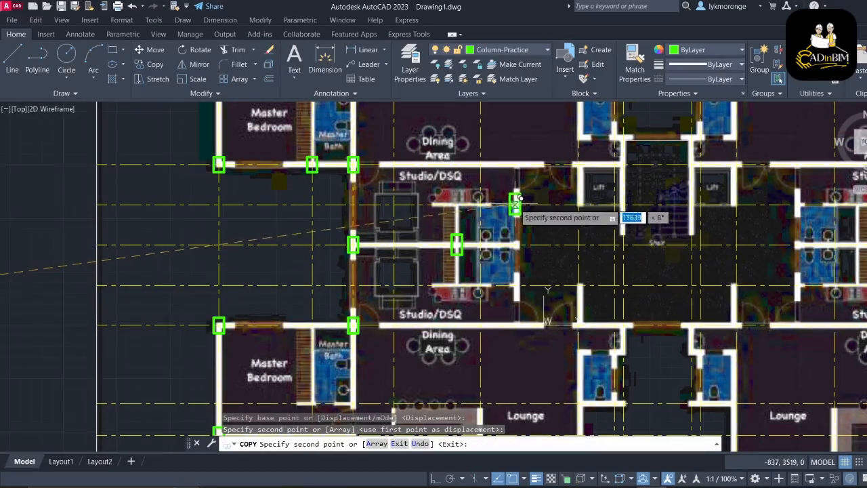
left_click(517, 199)
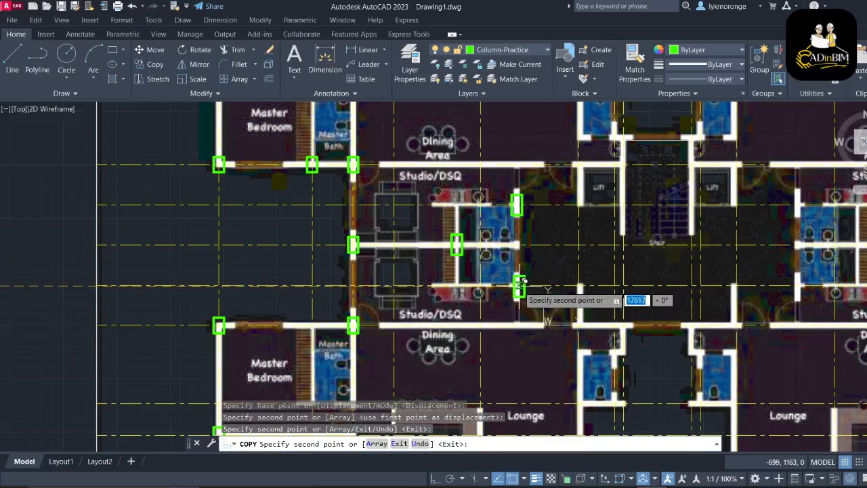
Place column copies at the inner end of the upper-left apartment's bedroom partition and on the wall between its Kitchen and Lounge
scroll(519, 284, "up", 6)
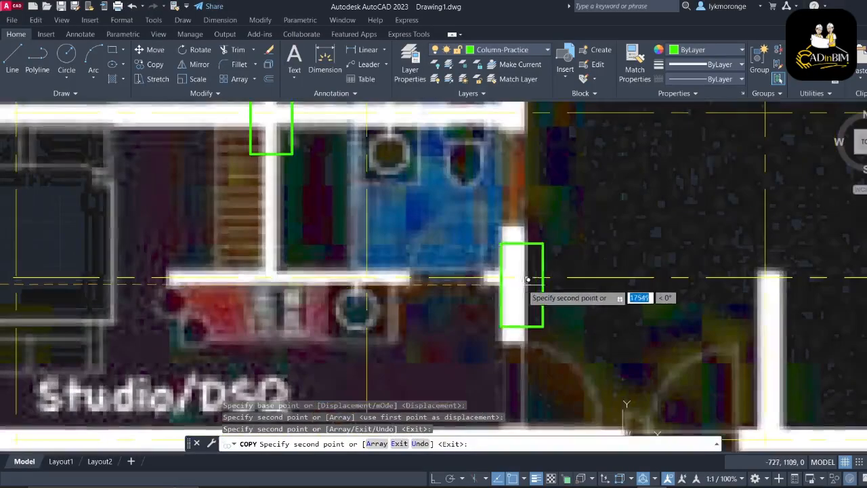
scroll(520, 271, "down", 6)
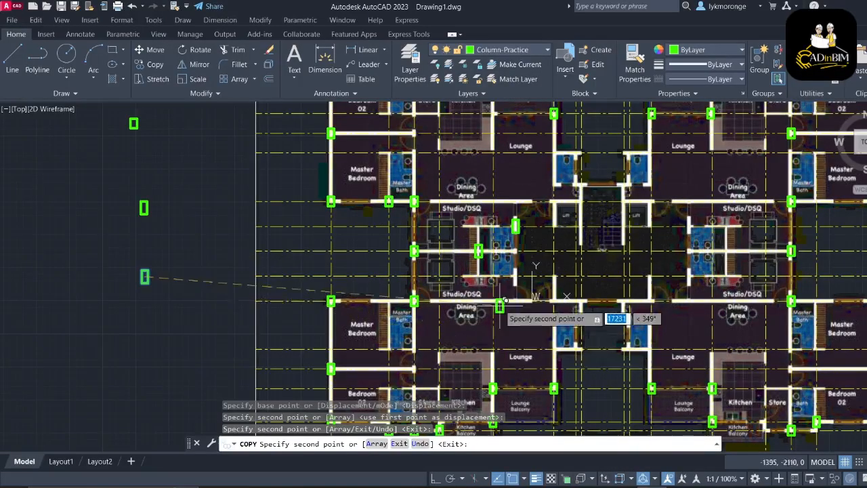
scroll(505, 298, "up", 4)
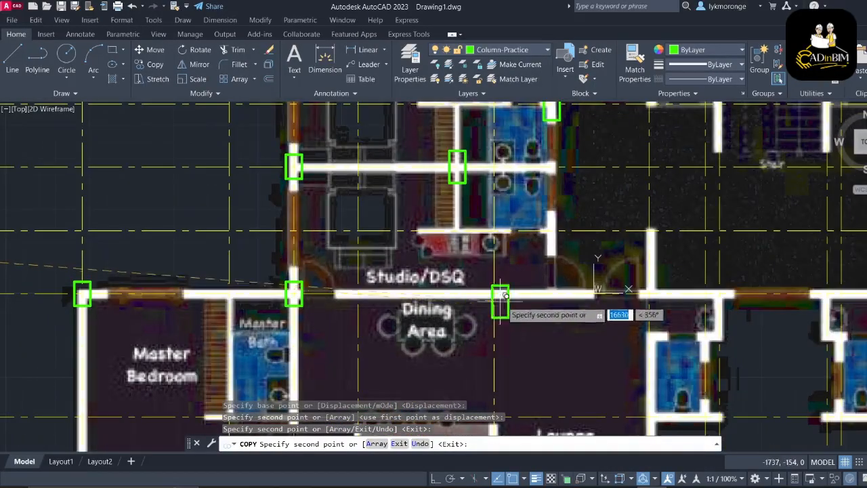
scroll(503, 308, "down", 5)
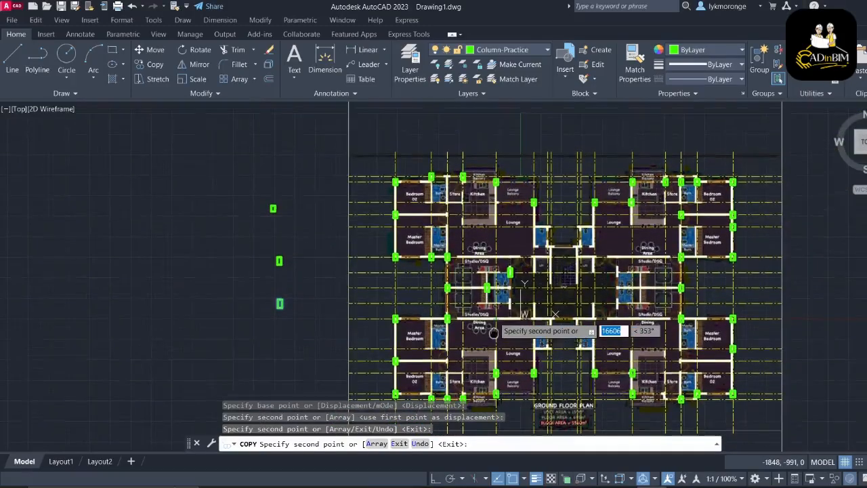
scroll(474, 216, "up", 5)
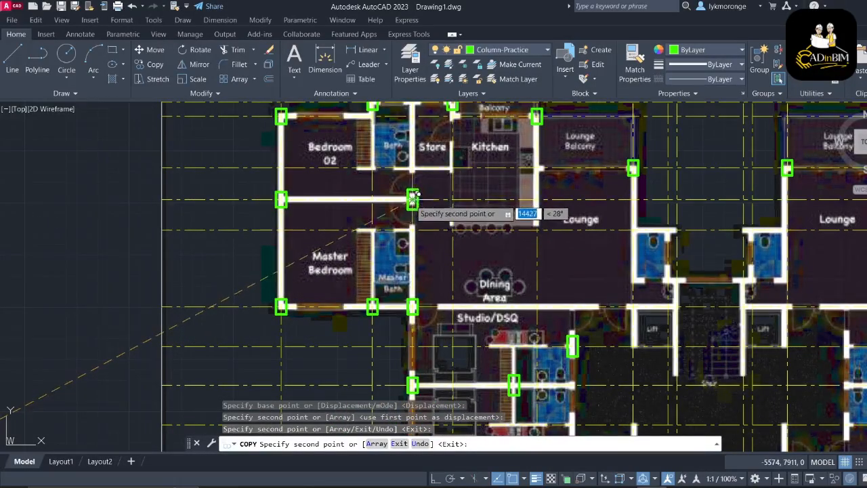
left_click(411, 196)
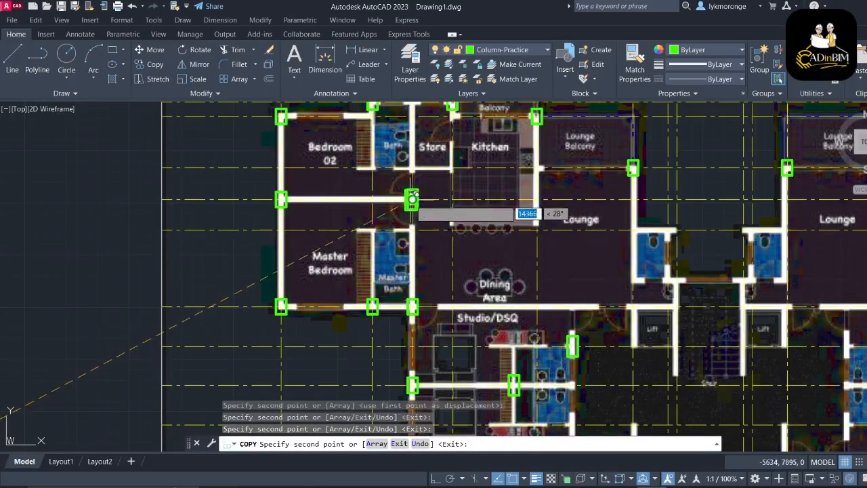
left_click(540, 197)
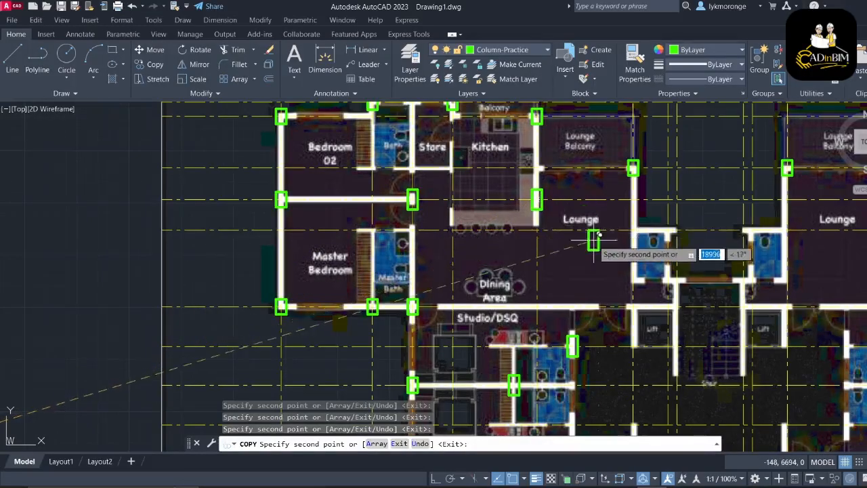
Place a column copy at the lower corner of the washroom beside the upper-left Lounge and finish copying
middle_click_drag(599, 240, 476, 217)
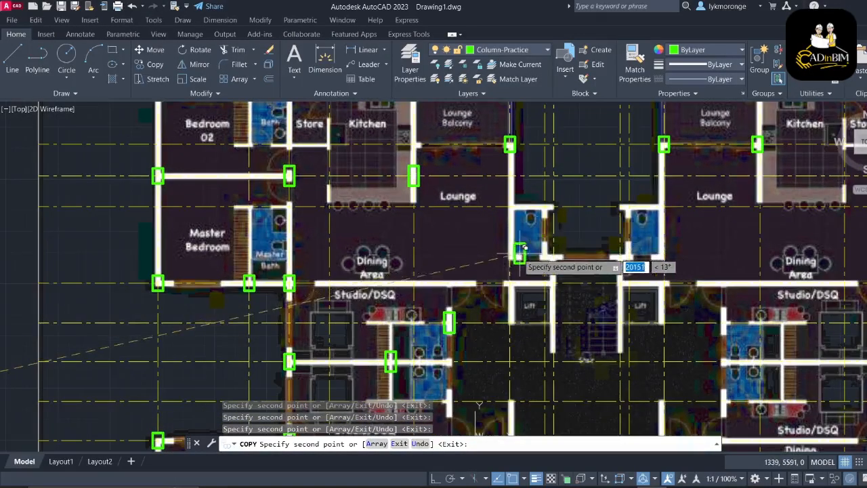
scroll(513, 254, "up", 4)
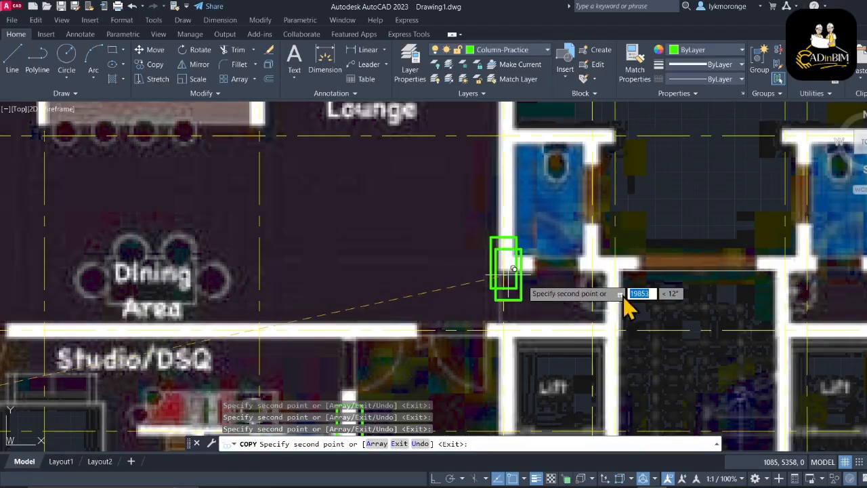
scroll(576, 293, "down", 6)
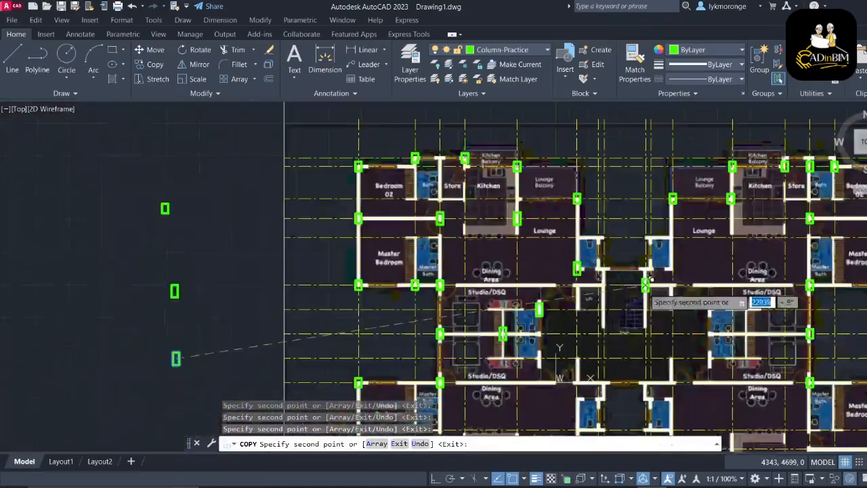
scroll(600, 282, "up", 4)
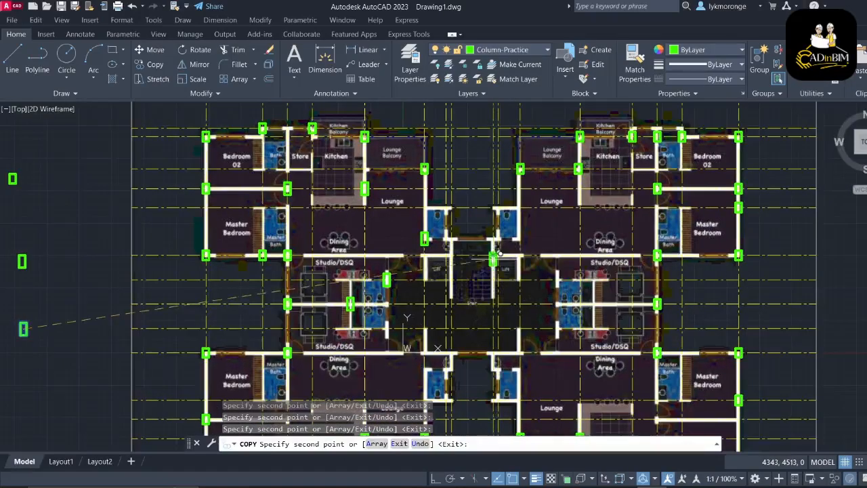
scroll(498, 252, "up", 2)
key("Escape")
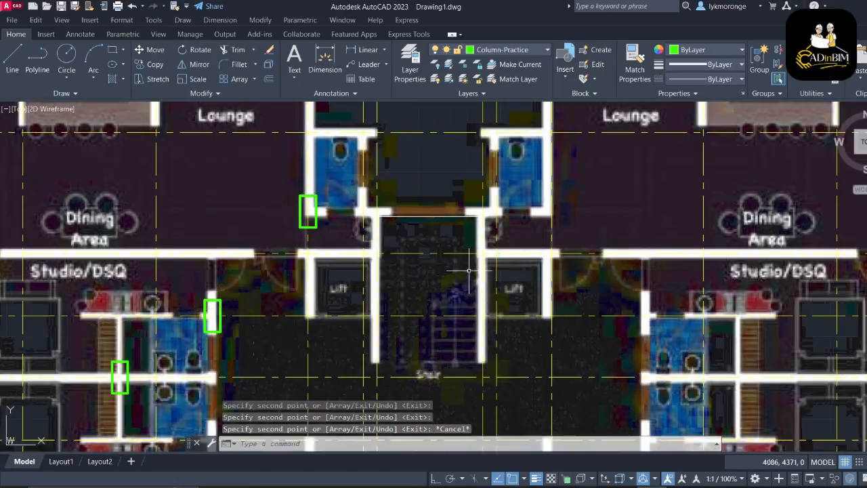
Copy the vertical grid line through the upper-left Dining Area to the centre of the column at the upper studio's corridor-side wall
left_click(156, 213)
right_click(155, 214)
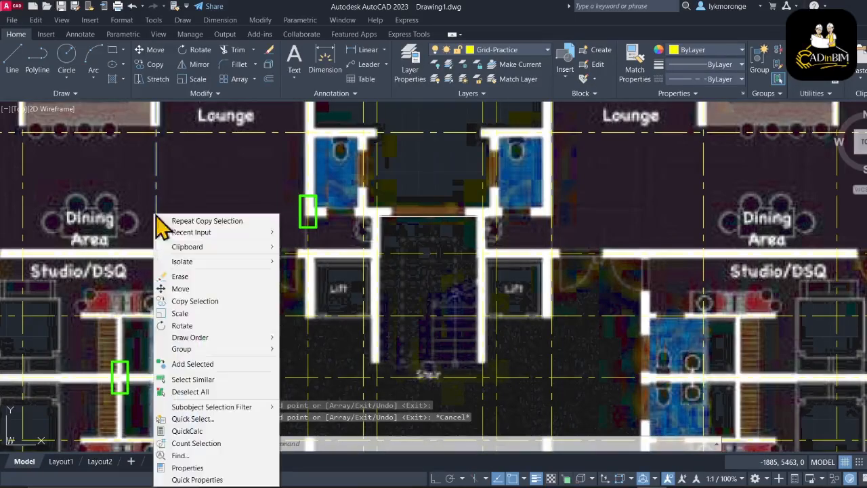
left_click(181, 302)
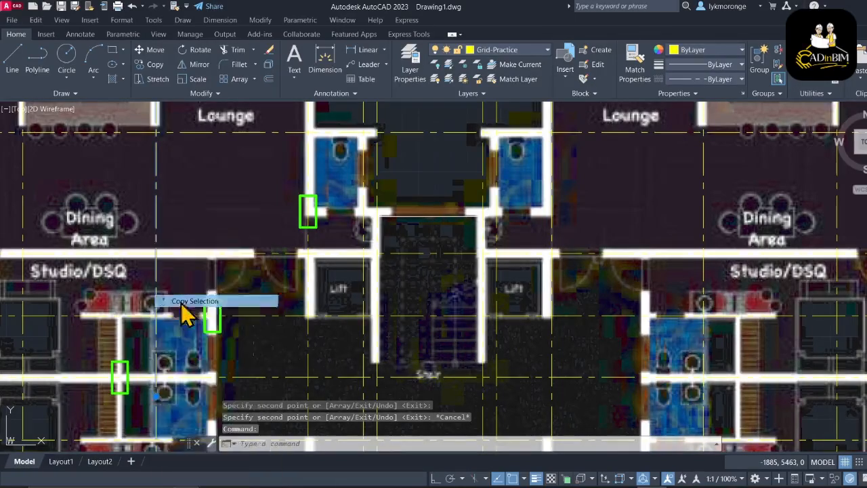
left_click(156, 253)
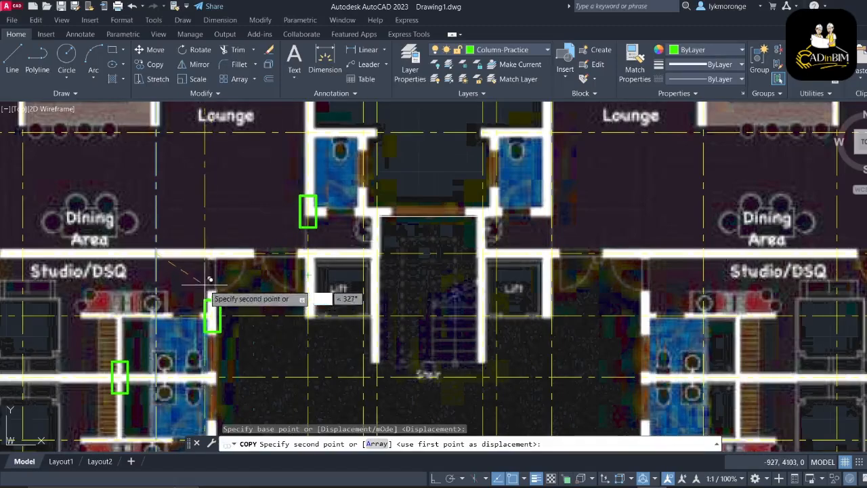
middle_click_drag(211, 279, 319, 303)
scroll(318, 313, "down", 2)
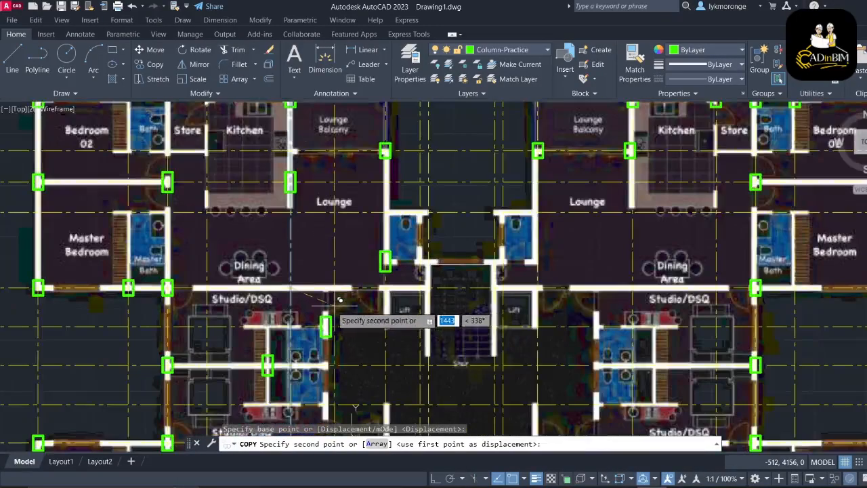
scroll(325, 339, "up", 2)
scroll(327, 335, "up", 2)
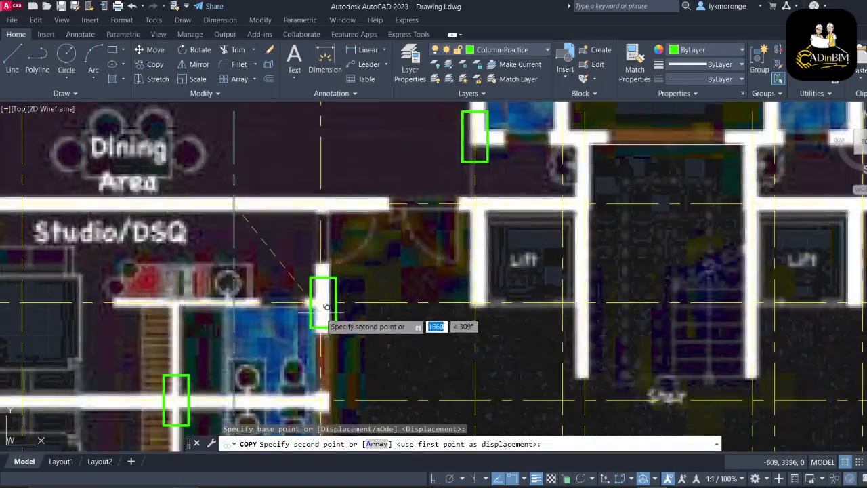
left_click(323, 302)
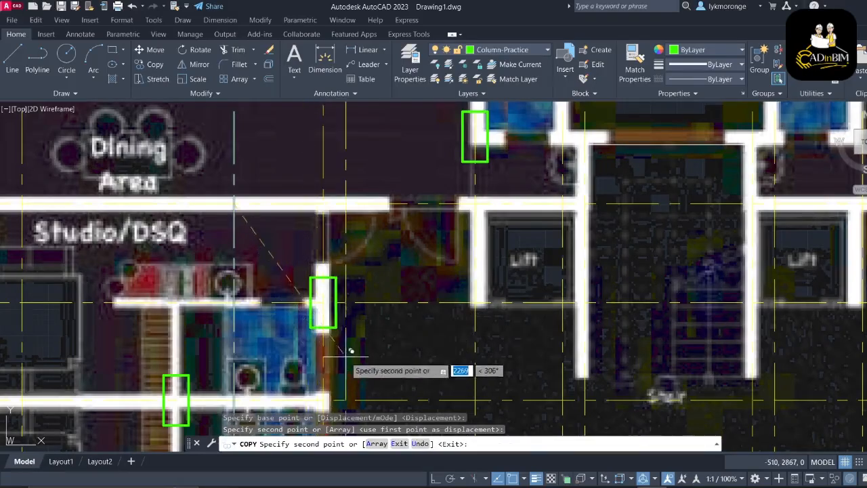
key("Escape")
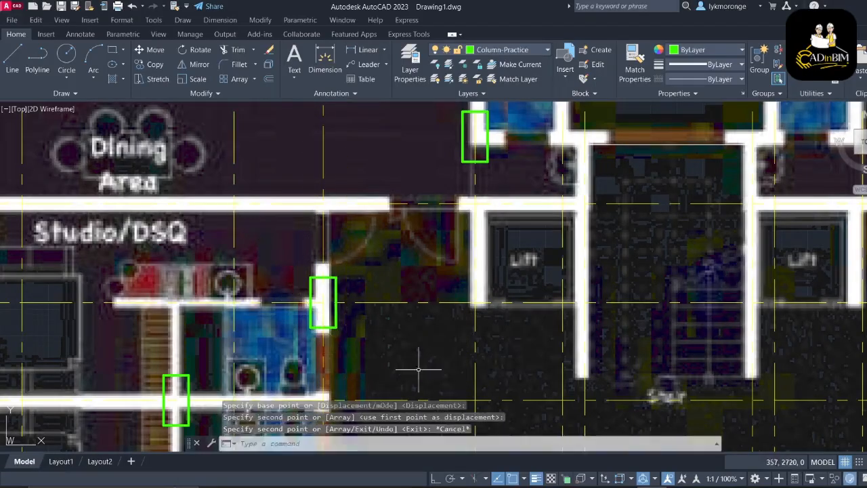
Try to copy the horizontal grid line through the upper-left studio's corridor-side column upward and erase the stray copy
left_click(439, 303)
right_click(439, 303)
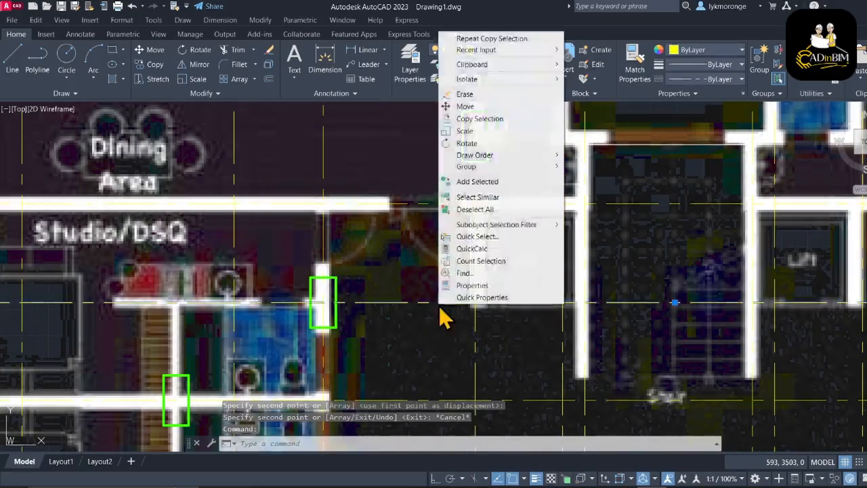
left_click(480, 120)
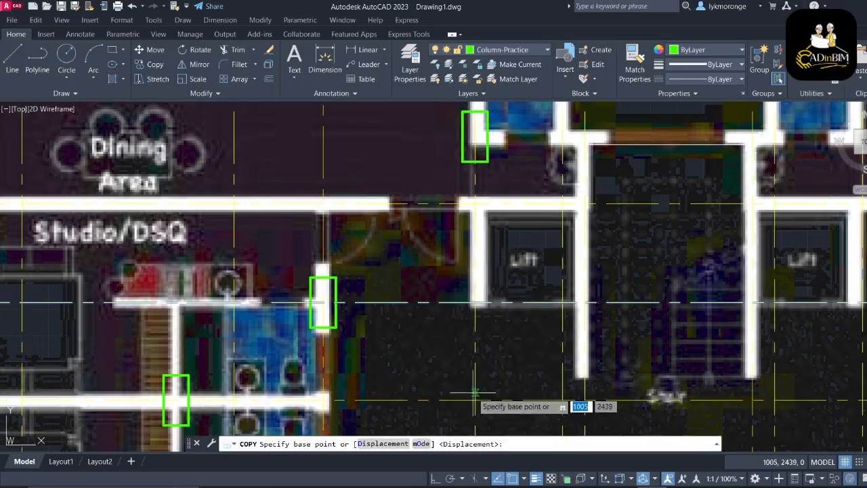
left_click(475, 400)
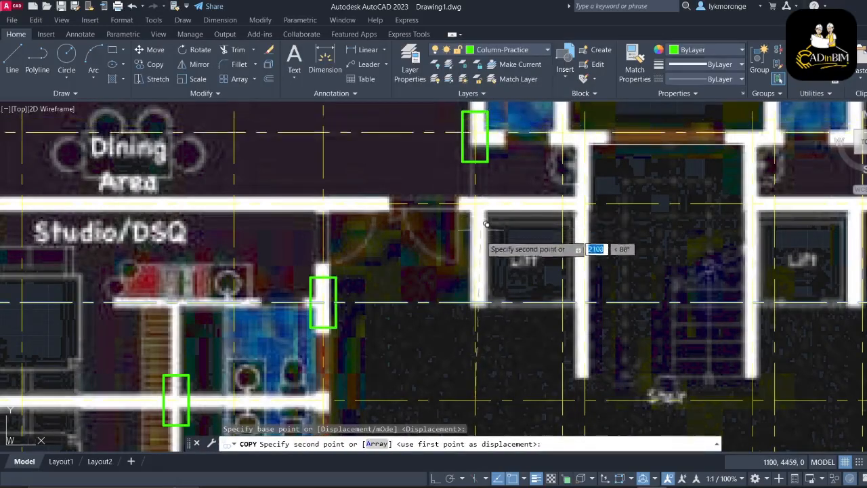
middle_click_drag(480, 233, 481, 299)
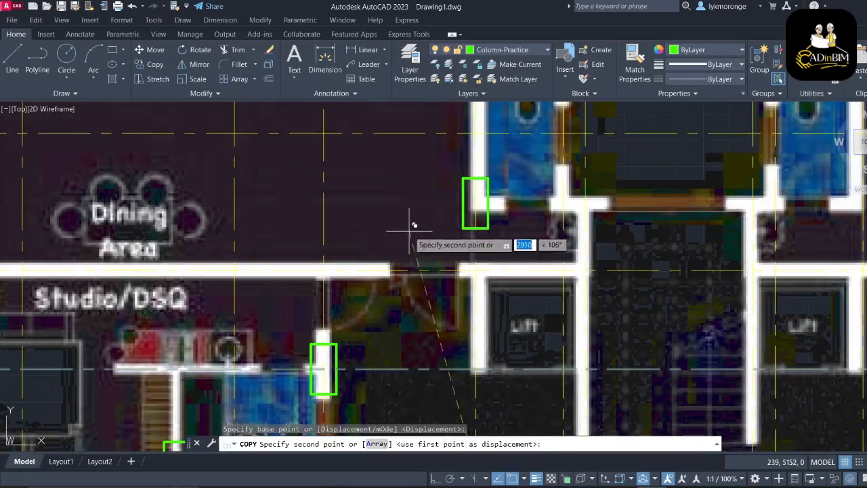
key("Escape")
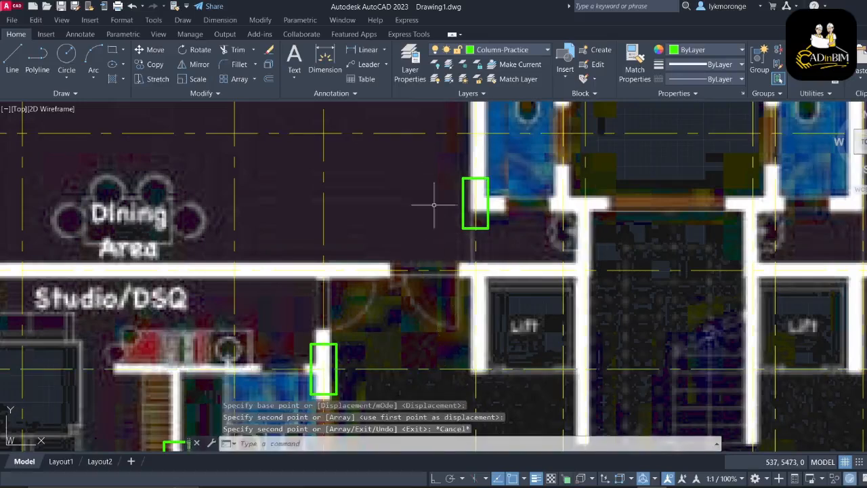
left_click(435, 133)
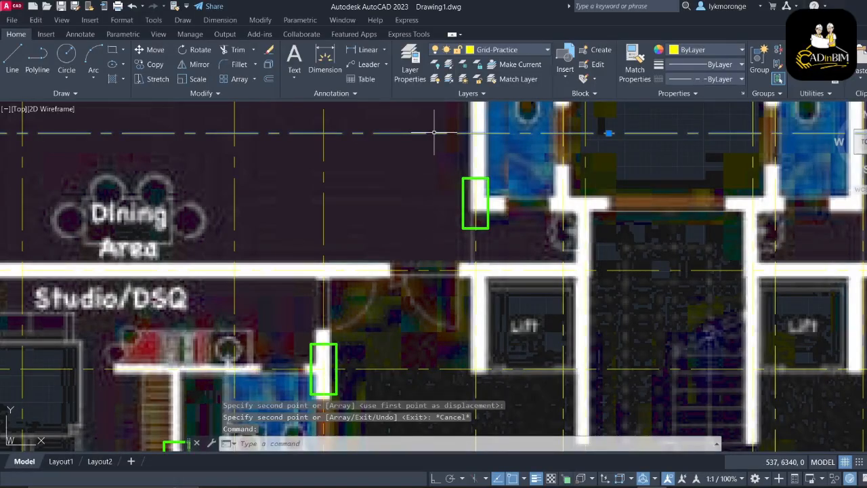
key("Delete")
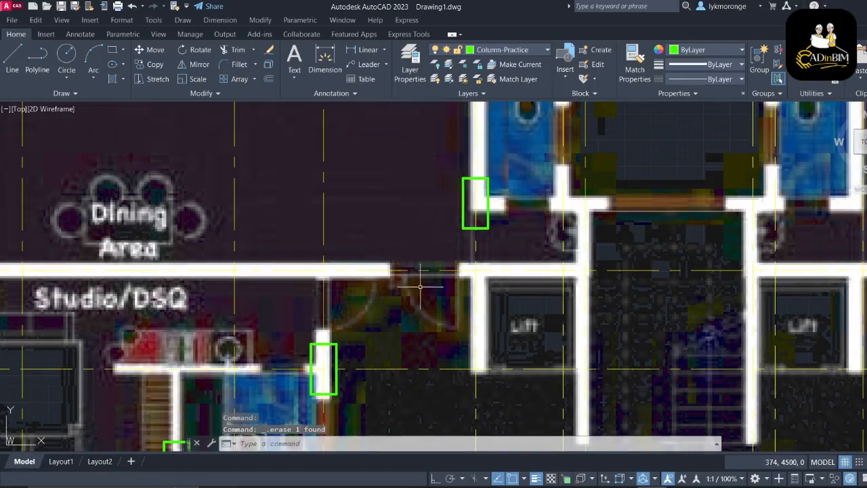
Copy the horizontal grid line along the upper Dining Area and Studio wall to the centre of the column at the upper-left Lounge's washroom corner
left_click(422, 269)
right_click(422, 215)
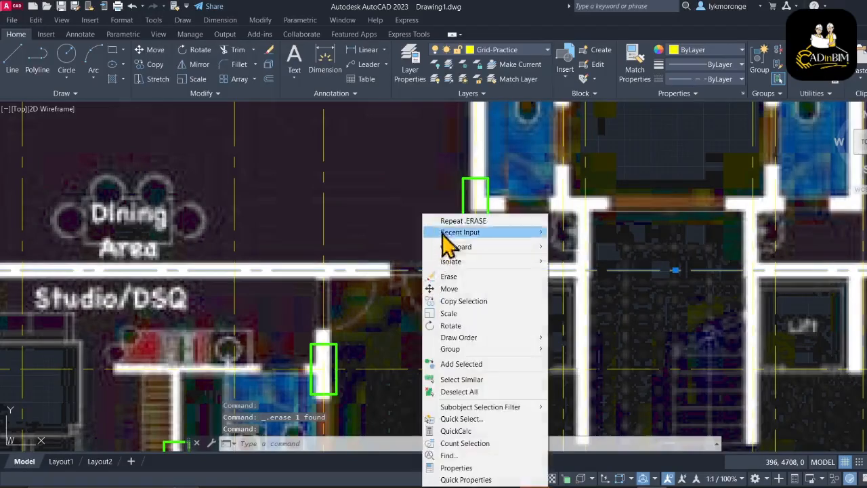
left_click(446, 302)
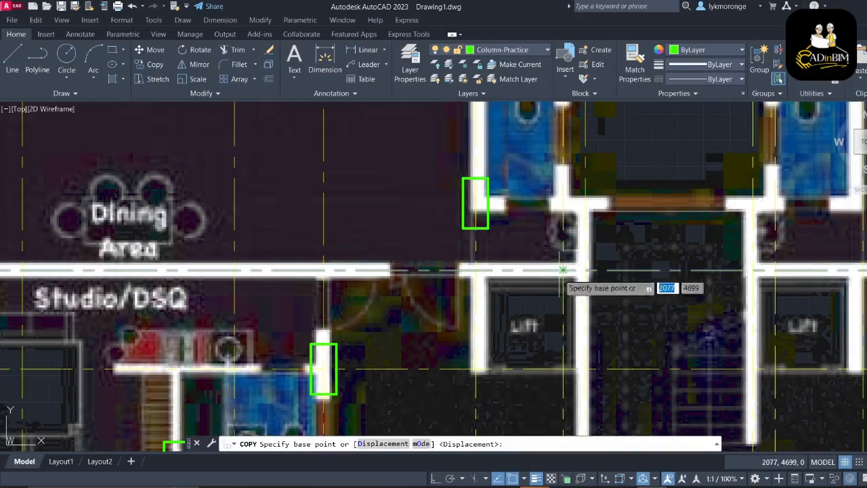
left_click(562, 270)
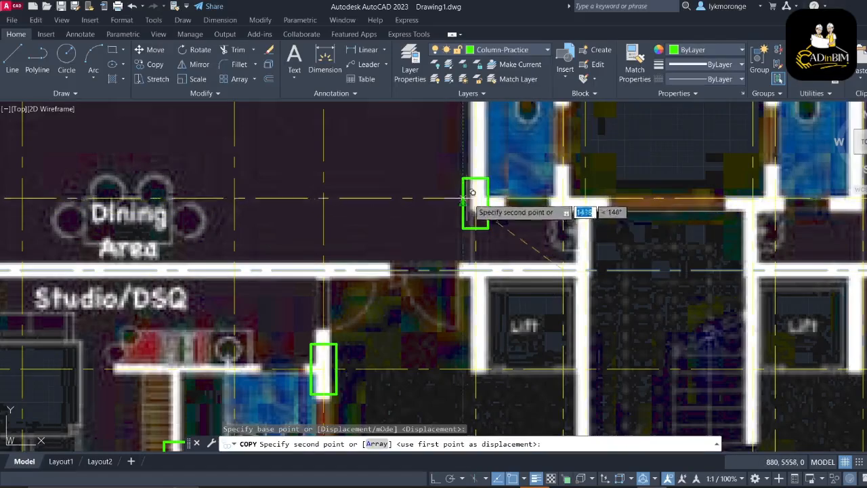
left_click(477, 202)
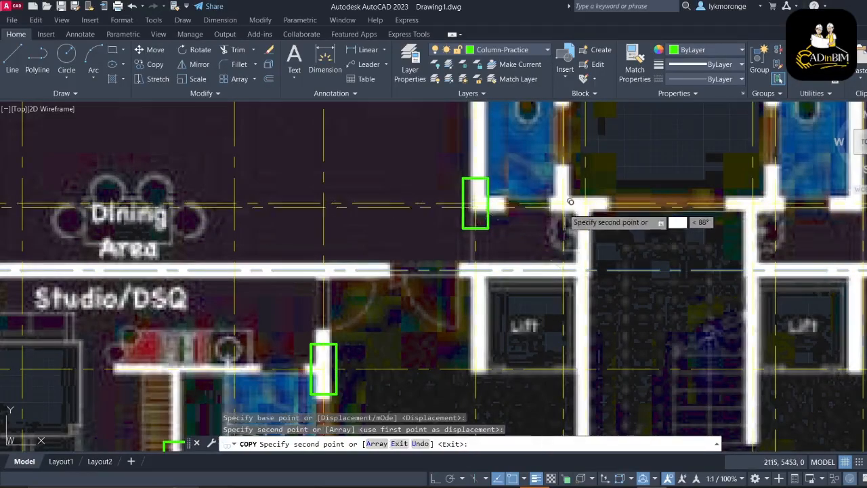
scroll(562, 211, "down", 5)
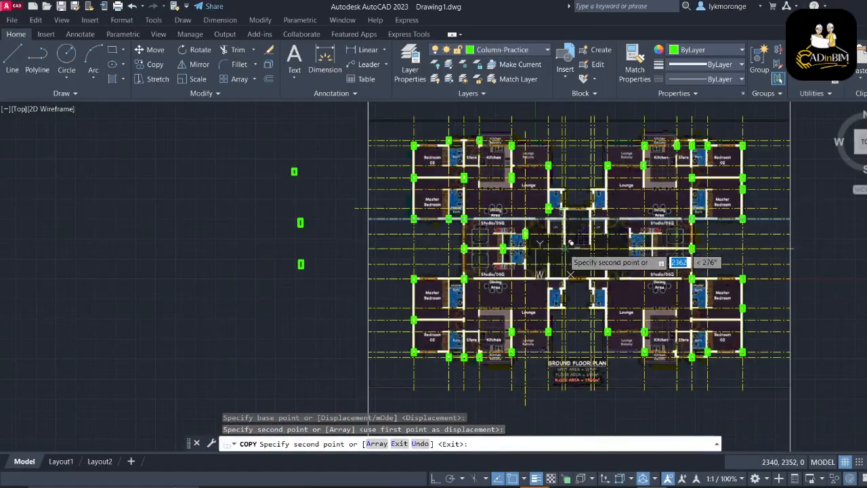
key("Escape")
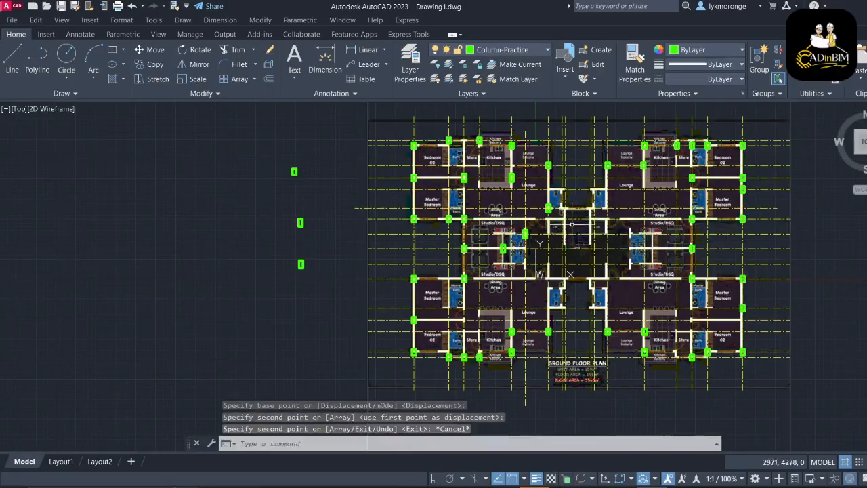
Copy the vertical grid line along the right lift's outer wall to the right studios' inner partition beside the washrooms
scroll(539, 209, "up", 5)
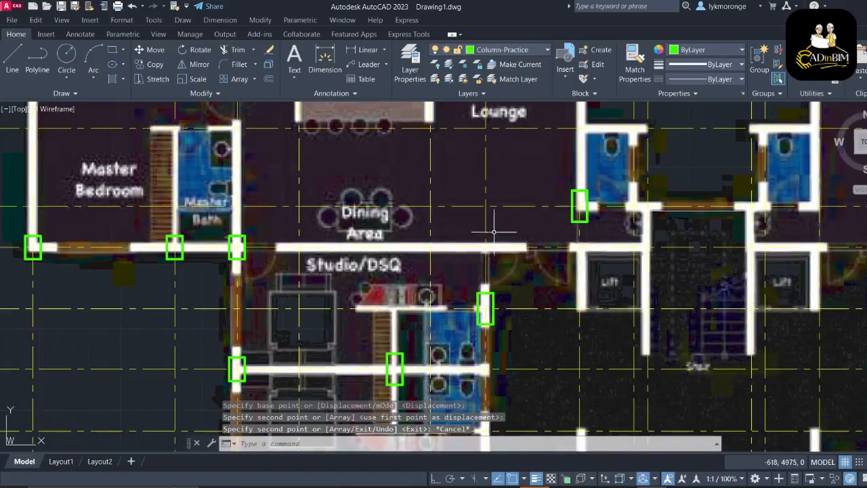
scroll(543, 254, "down", 8)
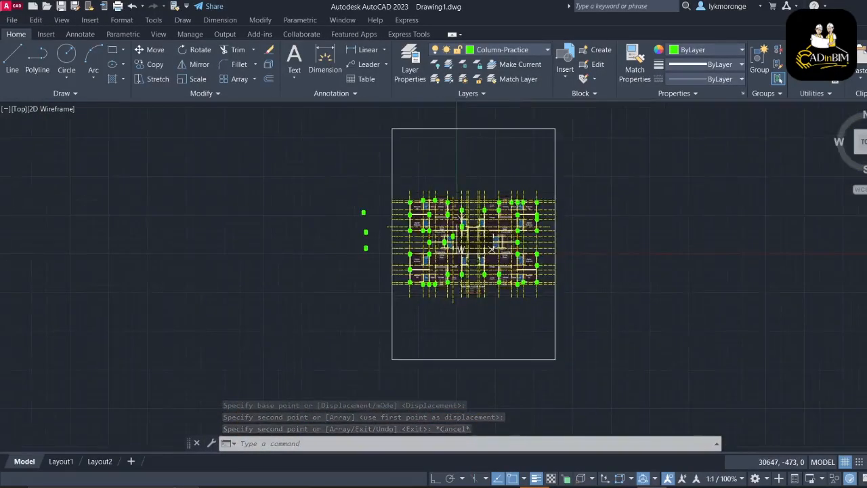
scroll(509, 238, "up", 5)
scroll(509, 239, "up", 2)
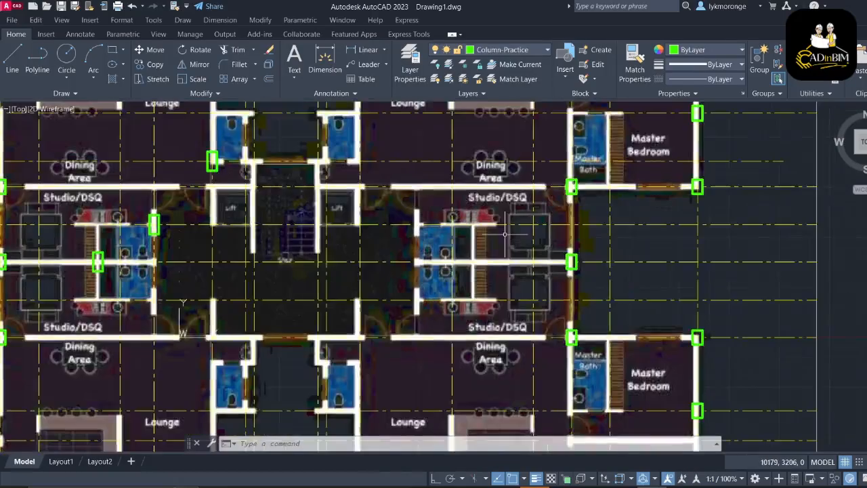
scroll(510, 238, "down", 5)
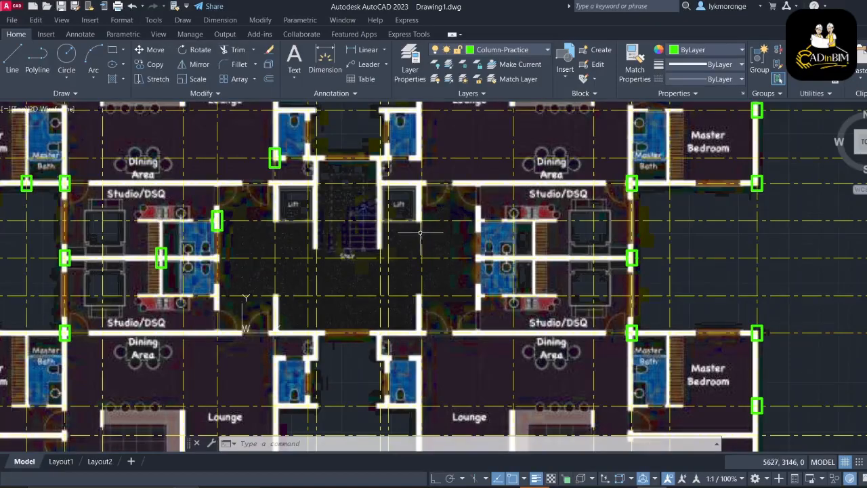
right_click(422, 237)
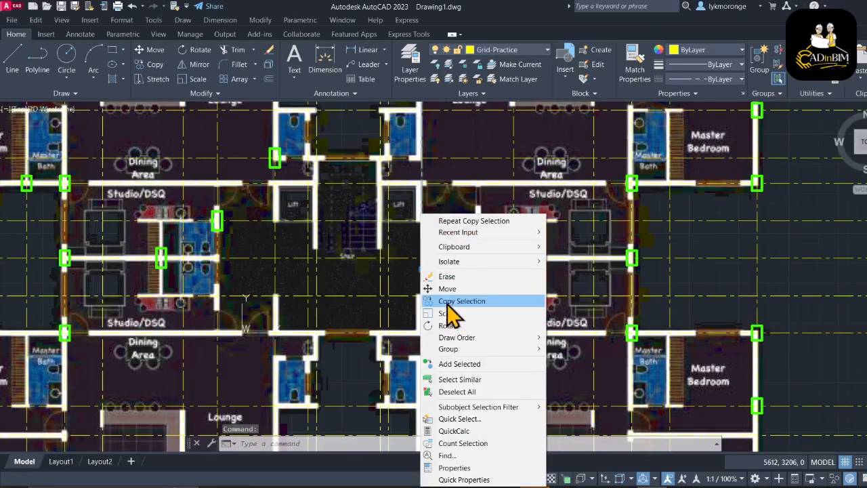
left_click(449, 300)
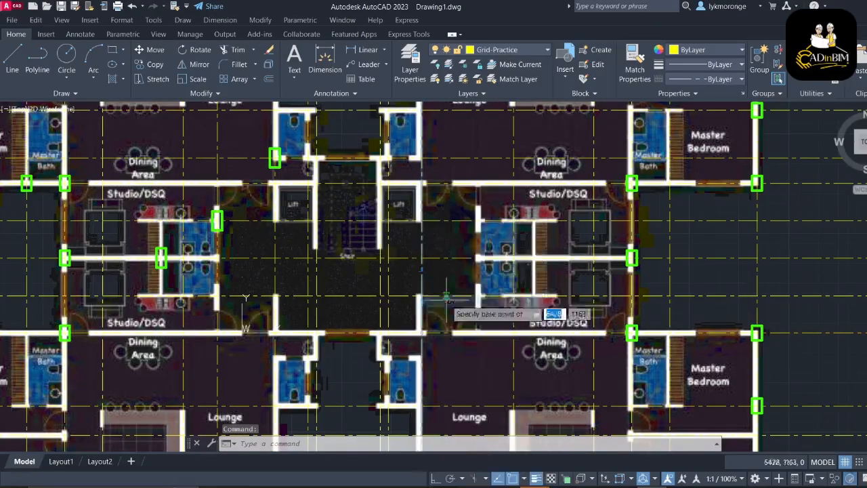
left_click(421, 220)
scroll(535, 217, "up", 5)
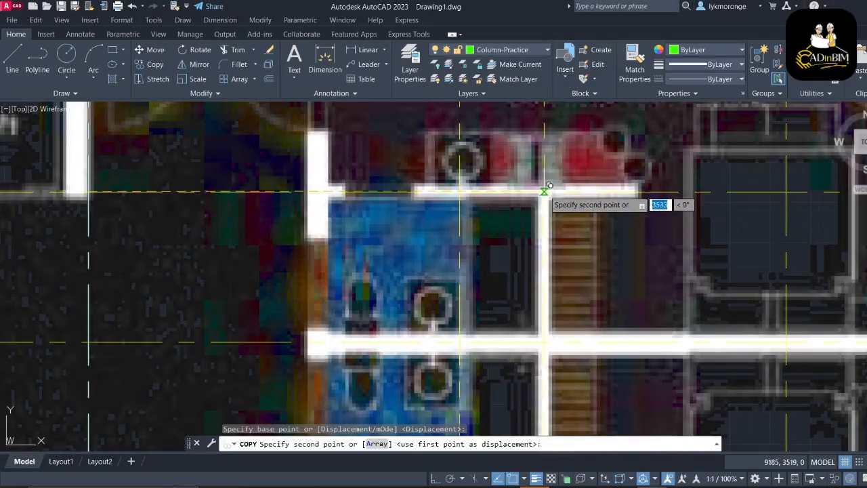
left_click(546, 192)
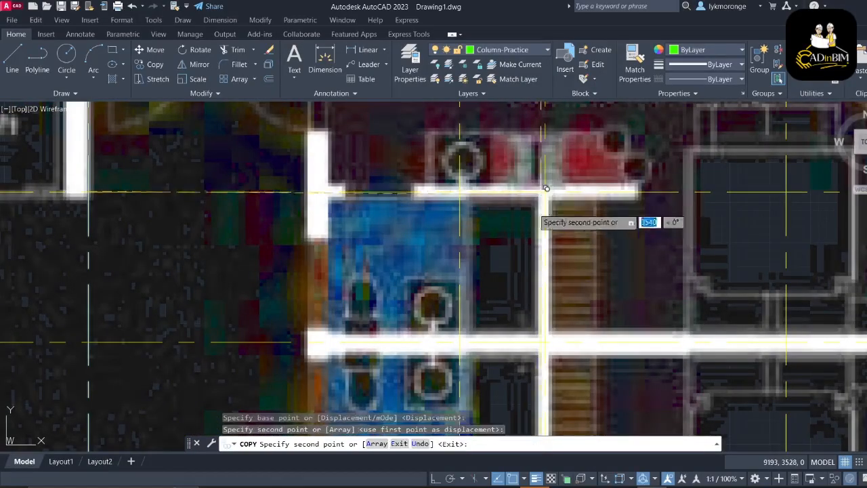
Place another copy of the vertical grid line on the right studios' corridor-side wall and finish copying
left_click(321, 185)
scroll(508, 244, "down", 8)
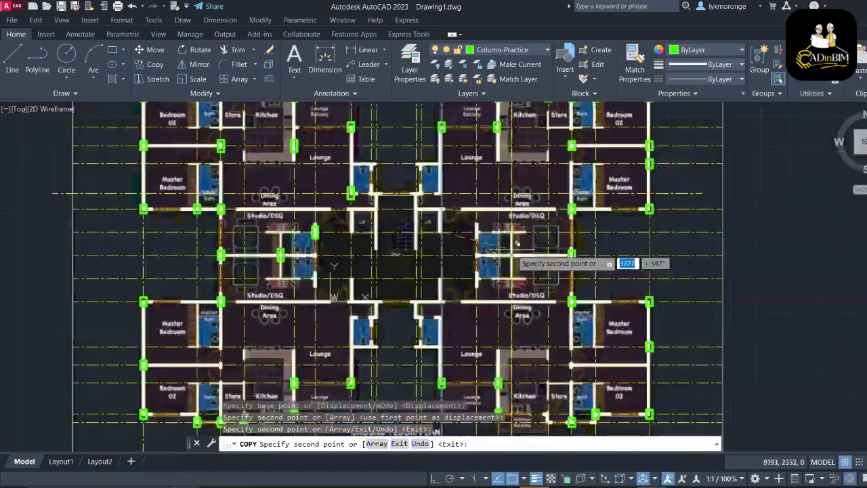
scroll(515, 250, "up", 6)
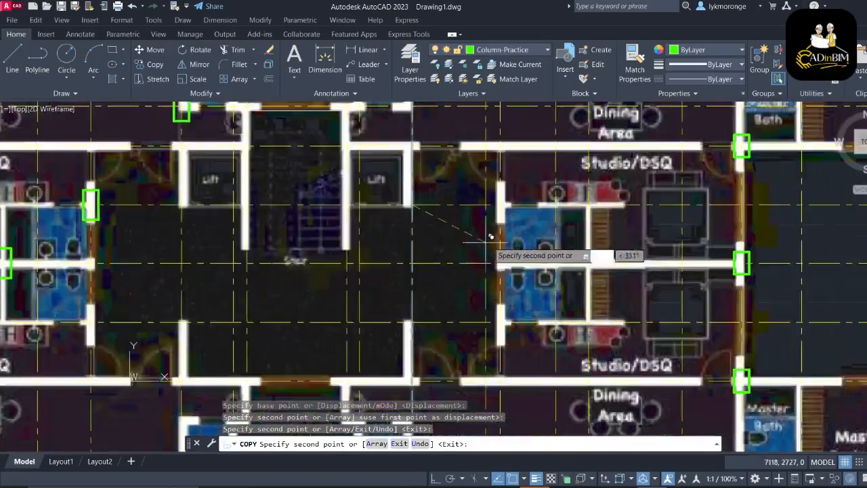
scroll(543, 251, "down", 4)
scroll(560, 251, "down", 2)
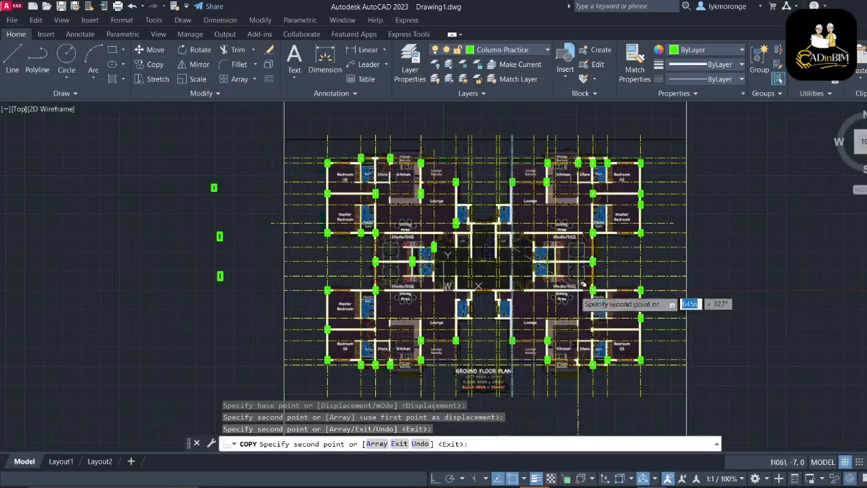
scroll(618, 290, "up", 4)
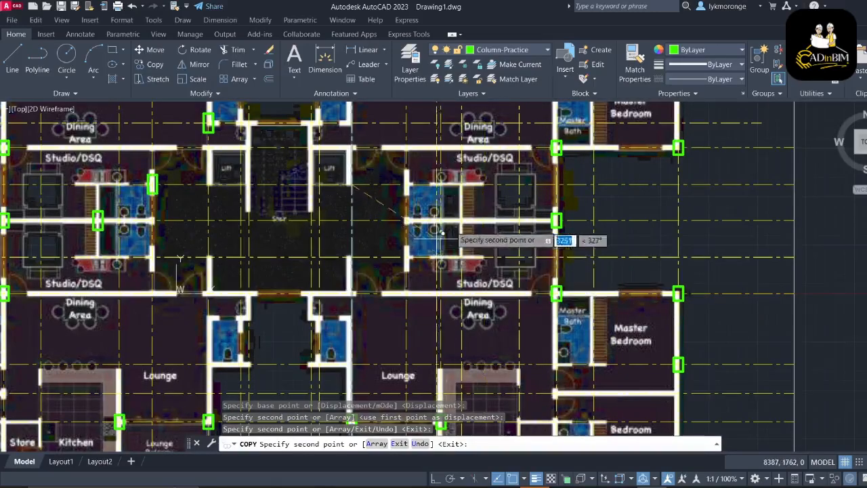
key("Escape")
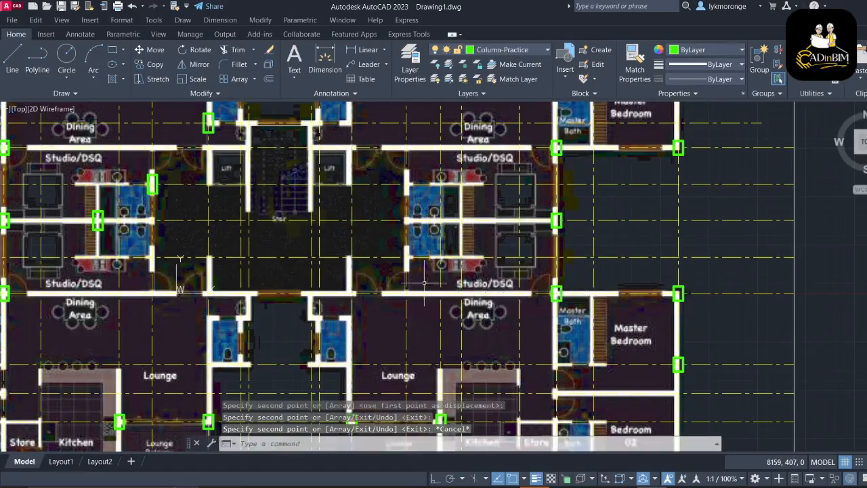
middle_click_drag(185, 228, 384, 260)
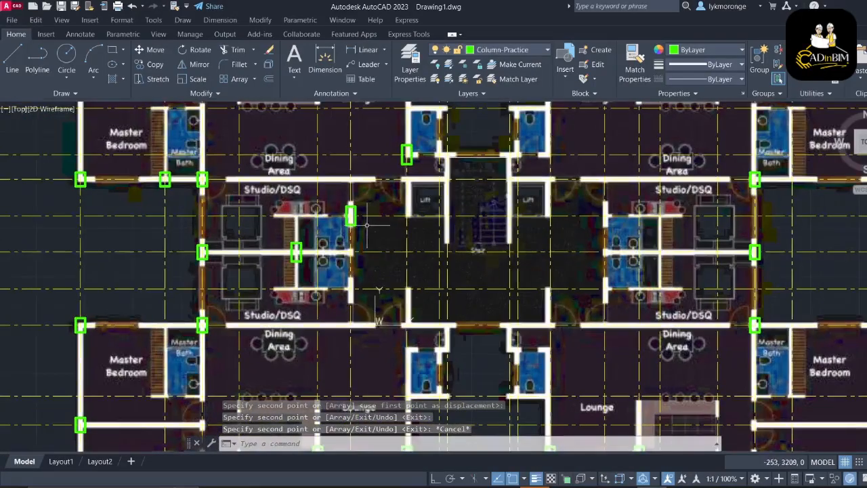
left_click(350, 216)
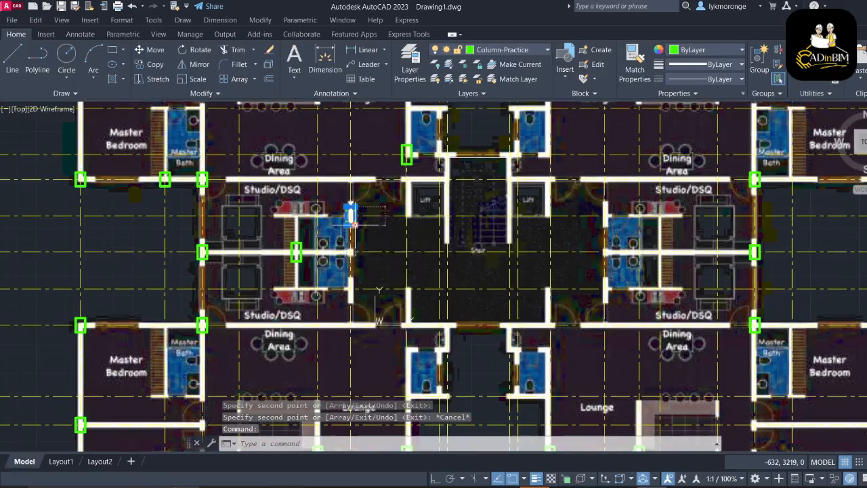
right_click(352, 202)
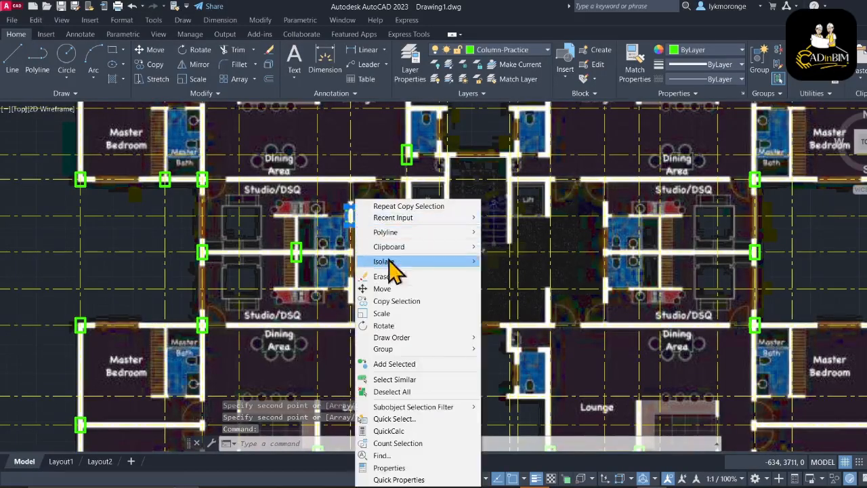
left_click(390, 301)
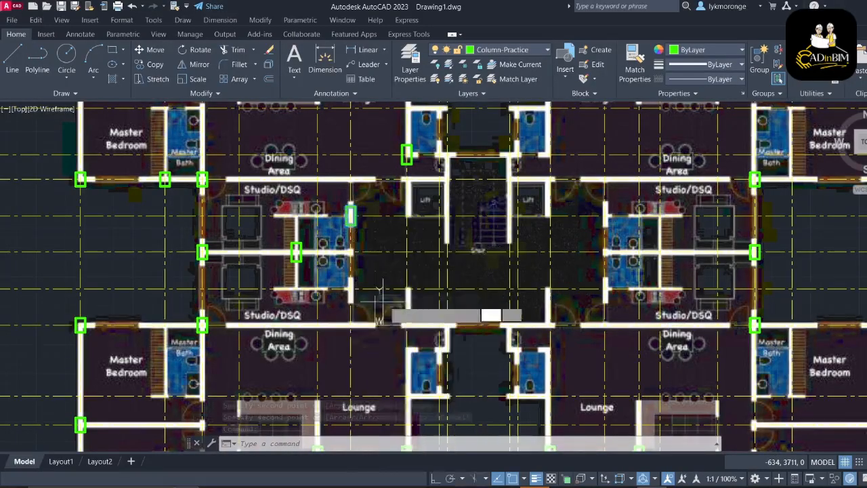
middle_click_drag(448, 283, 433, 224)
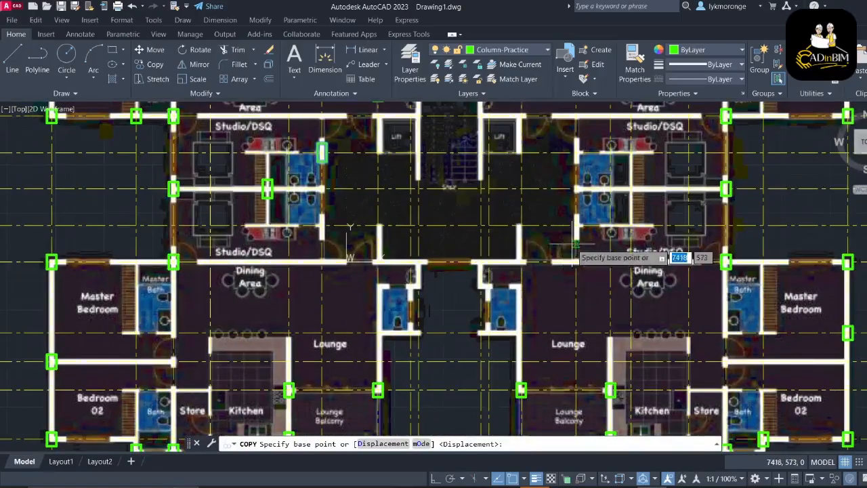
scroll(505, 271, "down", 8)
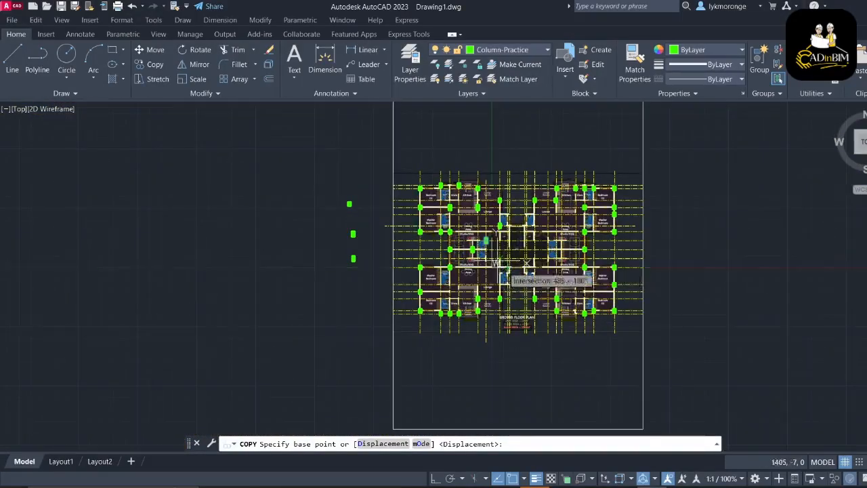
scroll(474, 261, "up", 6)
key("Escape")
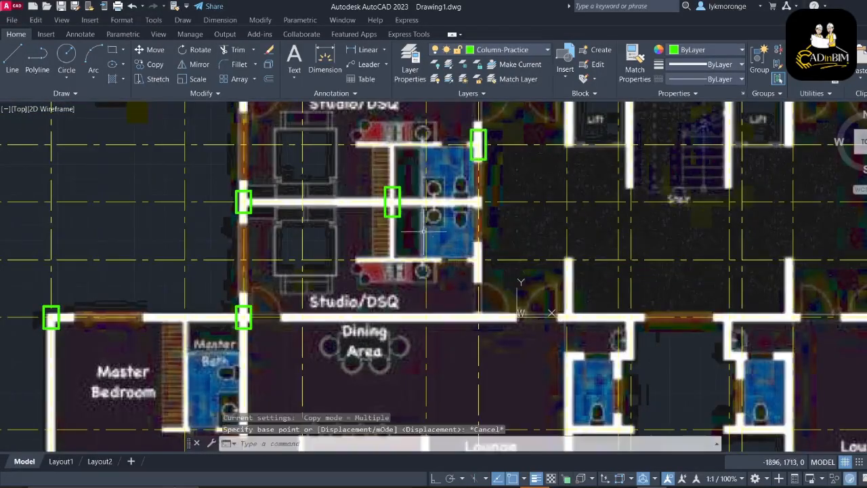
key("Escape")
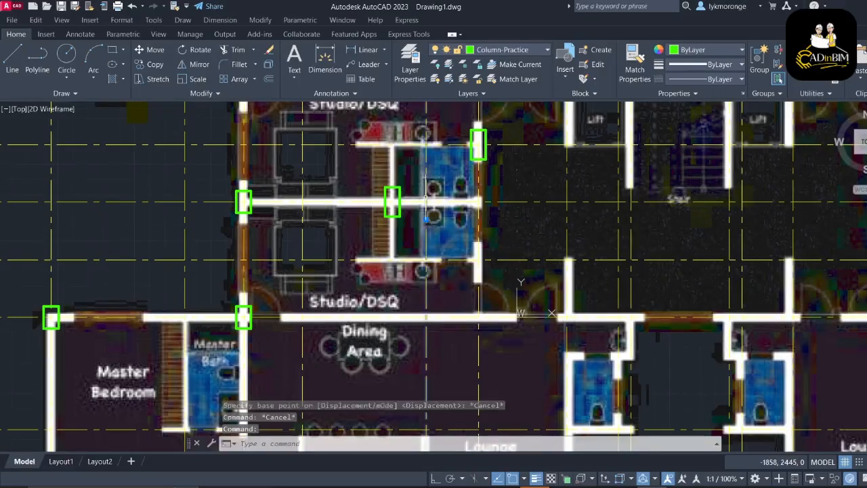
left_click(426, 202)
right_click(426, 200)
left_click(455, 288)
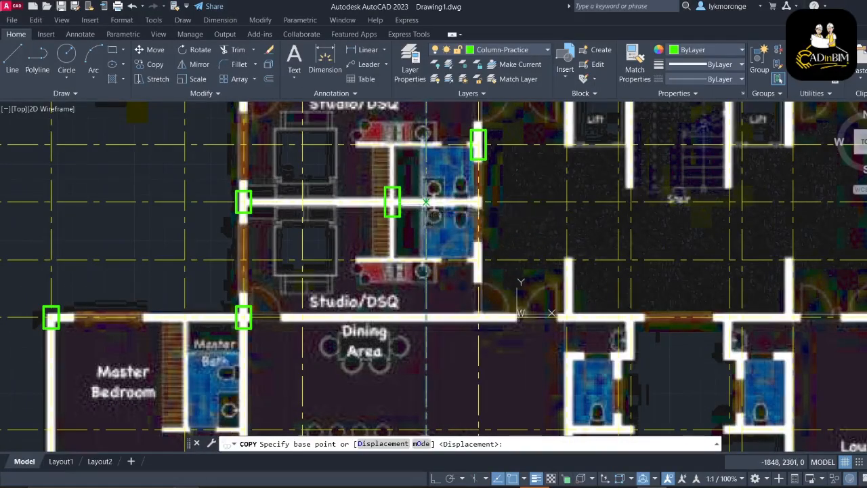
key("Escape")
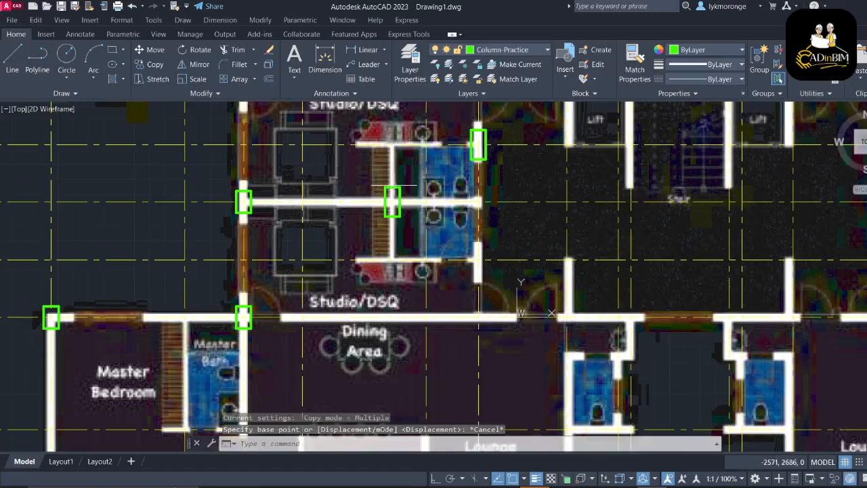
Copy the column at the left studios' partition junction to both wall junctions beside the window at the upper end of the stair
left_click(392, 196)
right_click(396, 193)
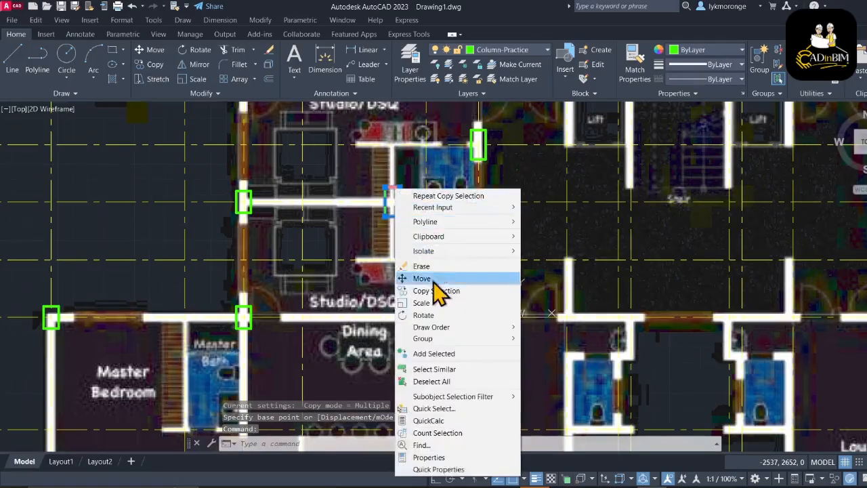
left_click(437, 290)
left_click(391, 202)
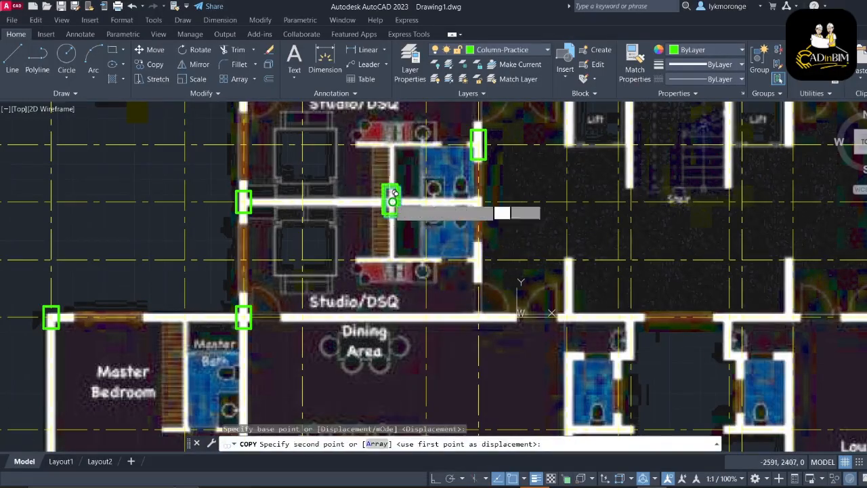
scroll(481, 237, "down", 2)
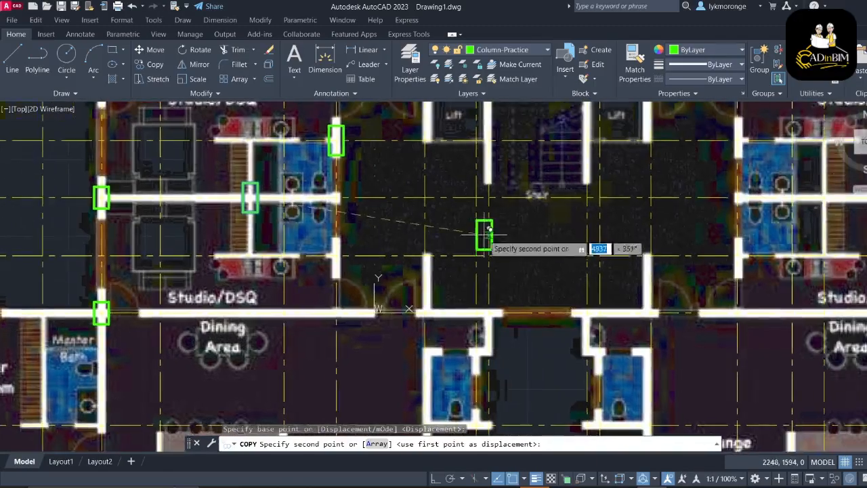
scroll(480, 236, "down", 3)
middle_click_drag(495, 234, 485, 292)
scroll(482, 237, "up", 4)
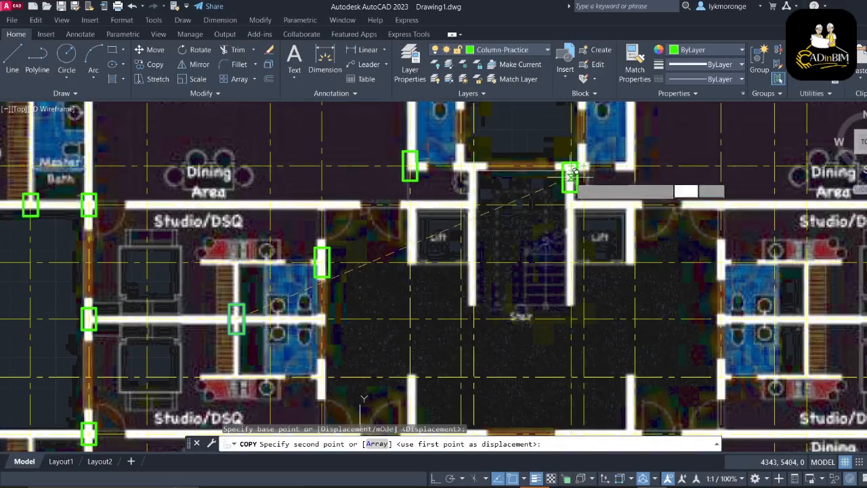
scroll(571, 170, "up", 6)
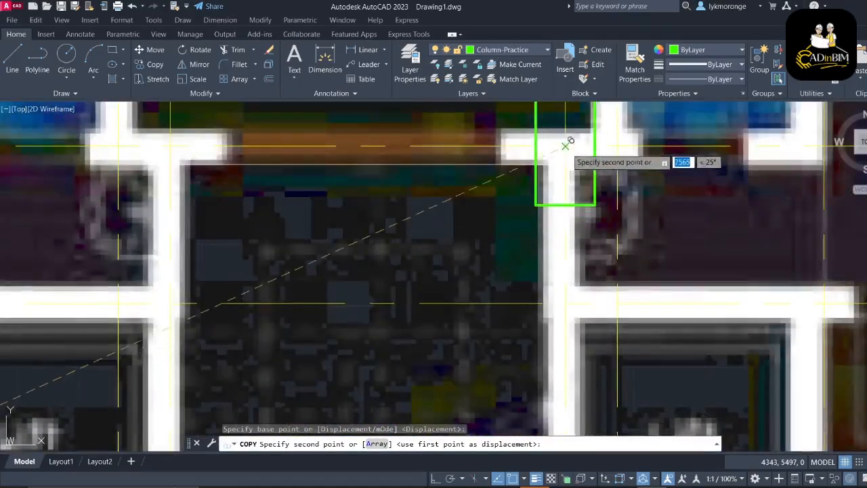
left_click(566, 146)
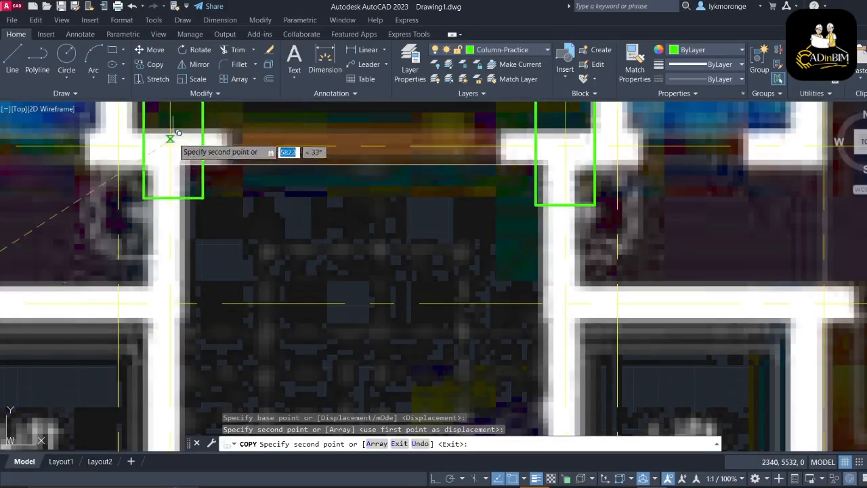
scroll(178, 145, "up", 4)
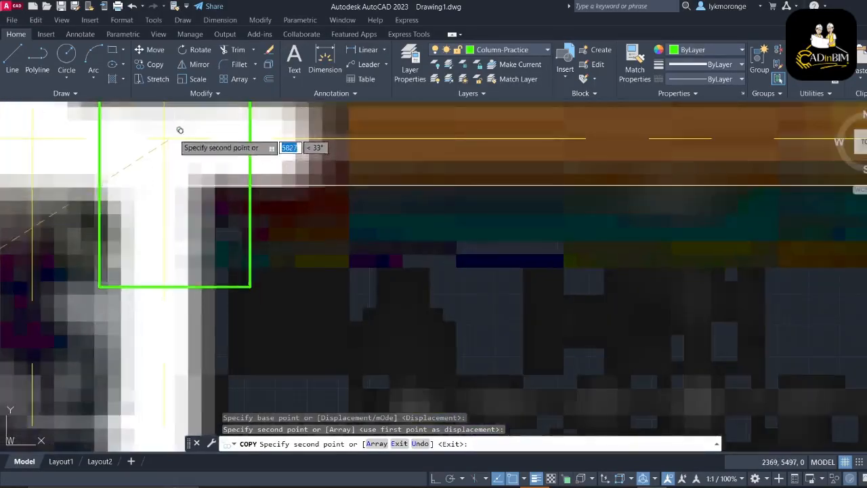
left_click(164, 138)
Place two more column copies at the lower ends of the right and left stair walls and finish copying
scroll(377, 230, "down", 5)
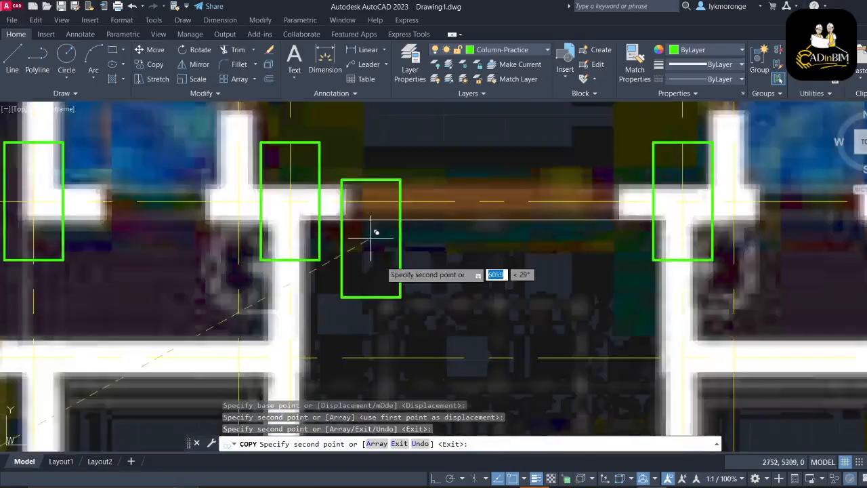
middle_click_drag(452, 280, 437, 249)
scroll(468, 244, "down", 6)
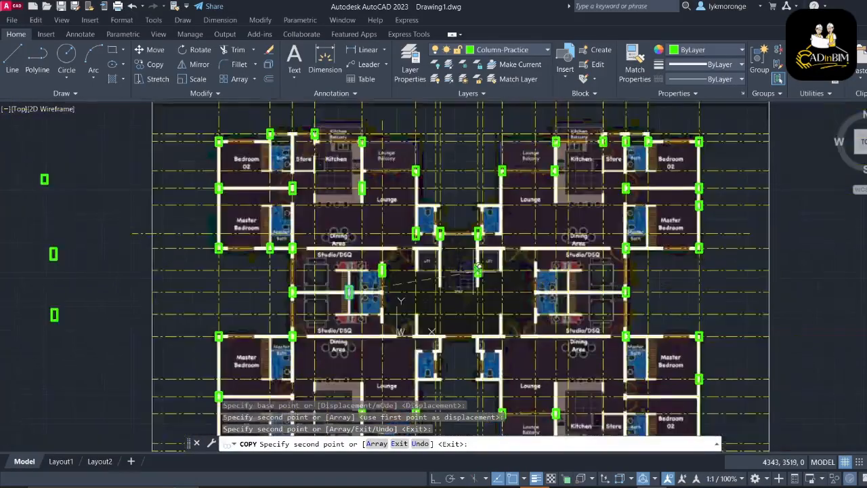
middle_click_drag(478, 270, 453, 181)
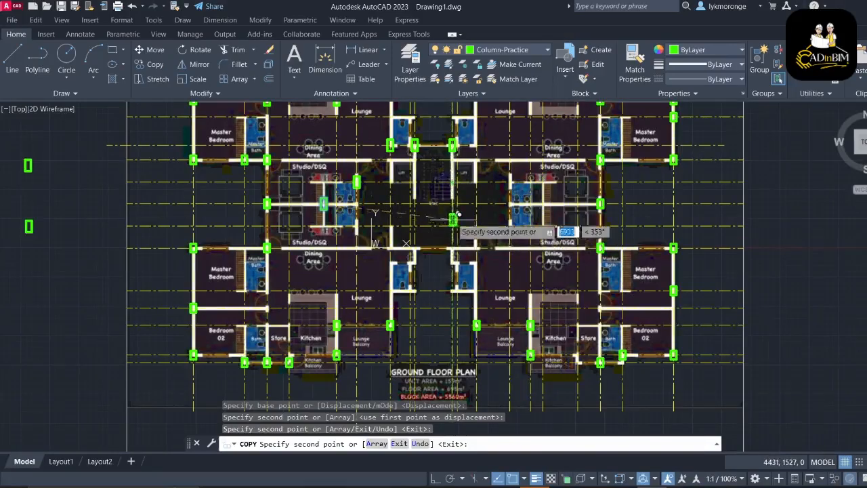
scroll(461, 225, "up", 2)
scroll(449, 180, "up", 5)
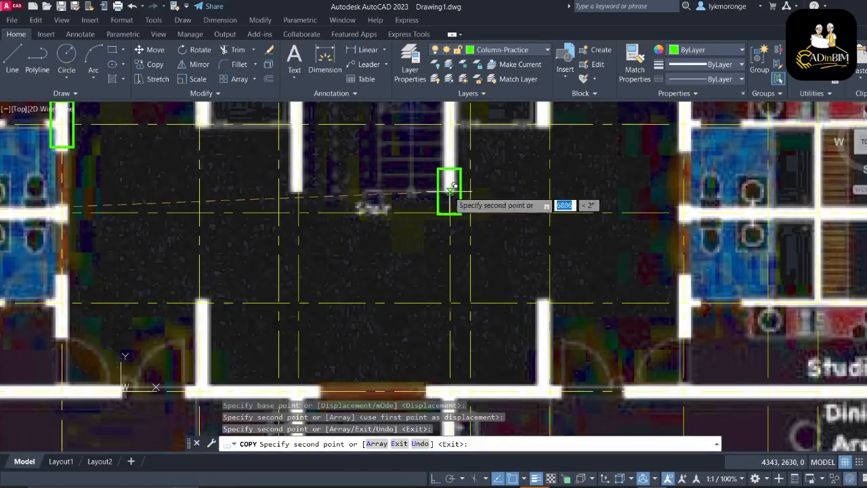
left_click(450, 183)
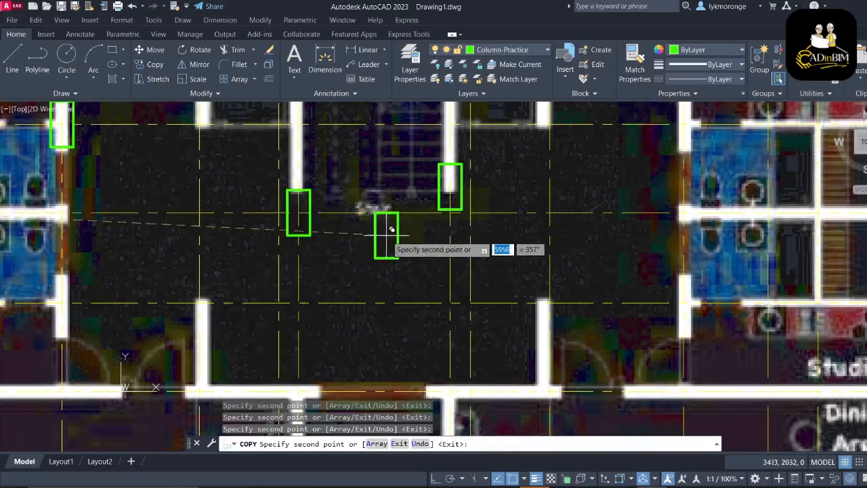
key("Escape")
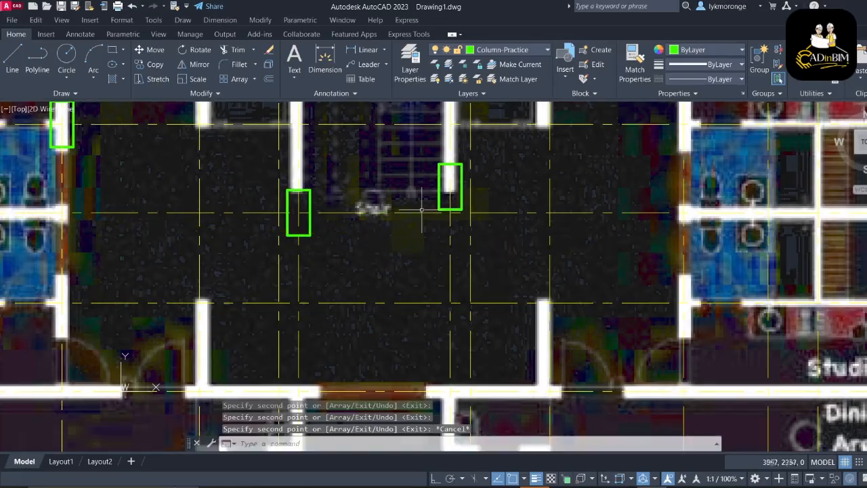
Move the column at the right stair wall straight down so that it sits just below the wall's end
left_click(462, 171)
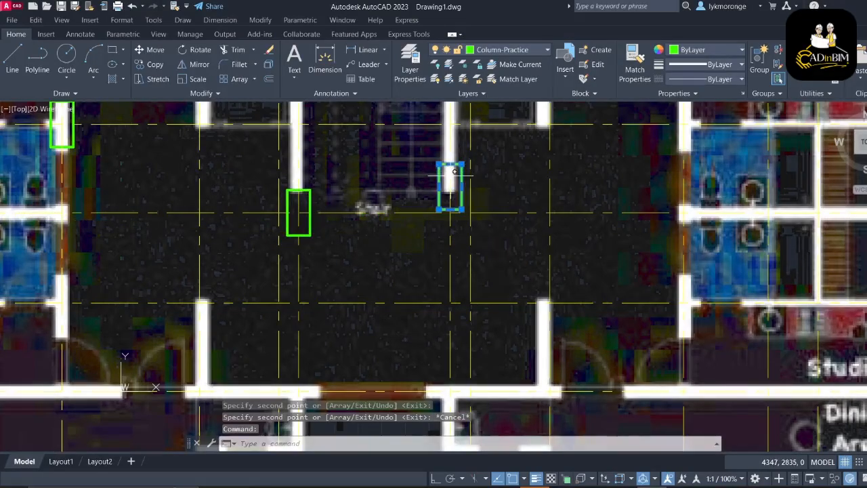
right_click(453, 178)
left_click(478, 266)
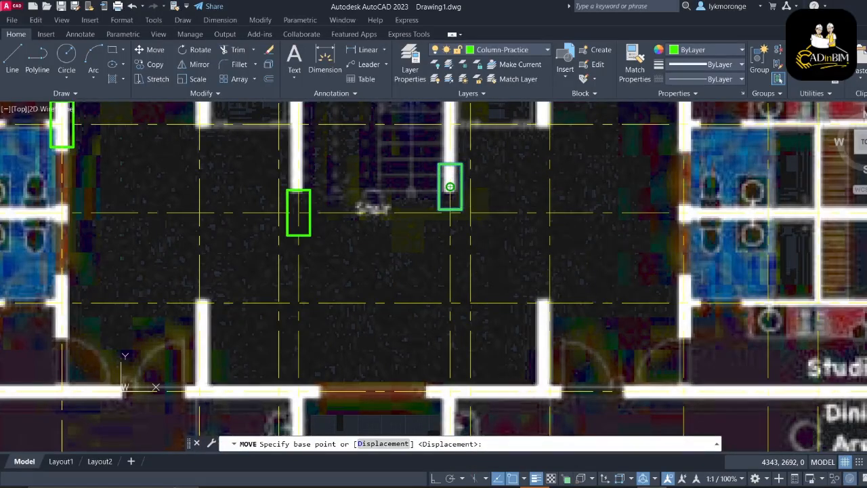
left_click(450, 186)
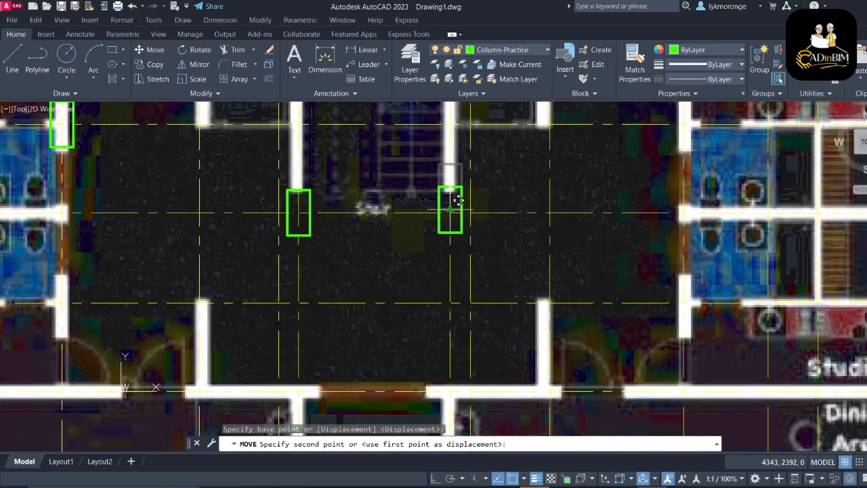
left_click(455, 198)
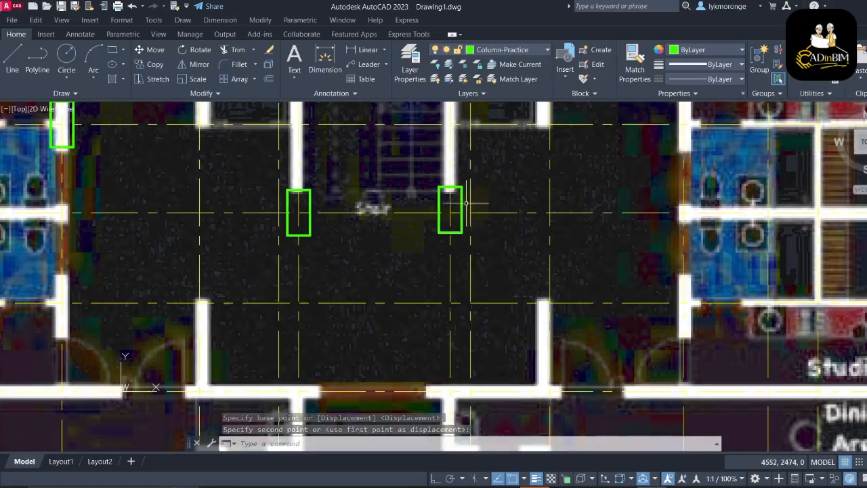
left_click(463, 209)
mouse_move(462, 211)
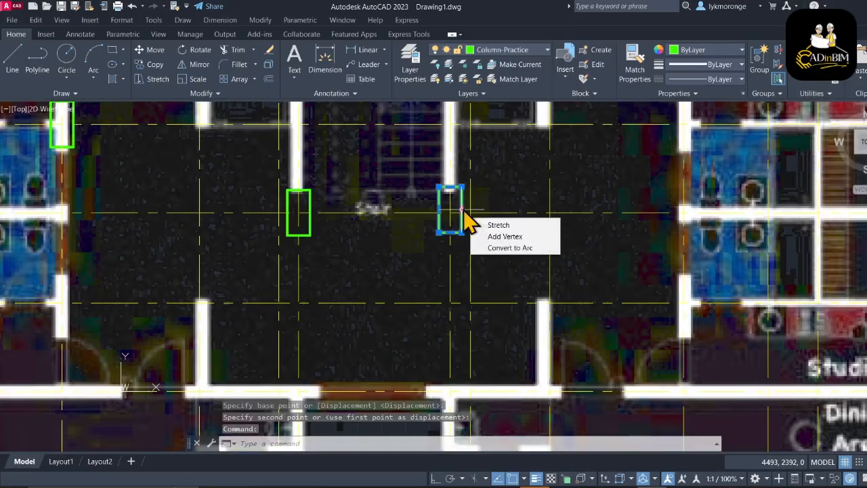
key("Escape")
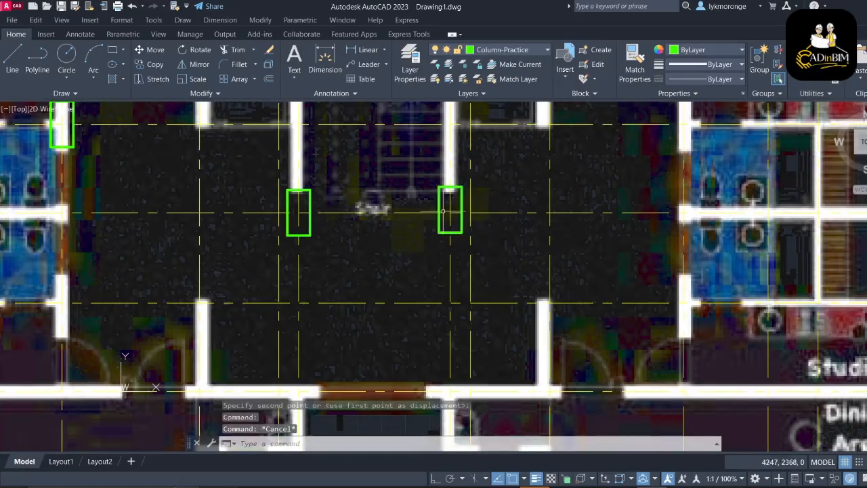
Copy the right stair wall's column to the two wall junctions either side of the window on the lobby's lower wall
left_click(440, 228)
right_click(442, 231)
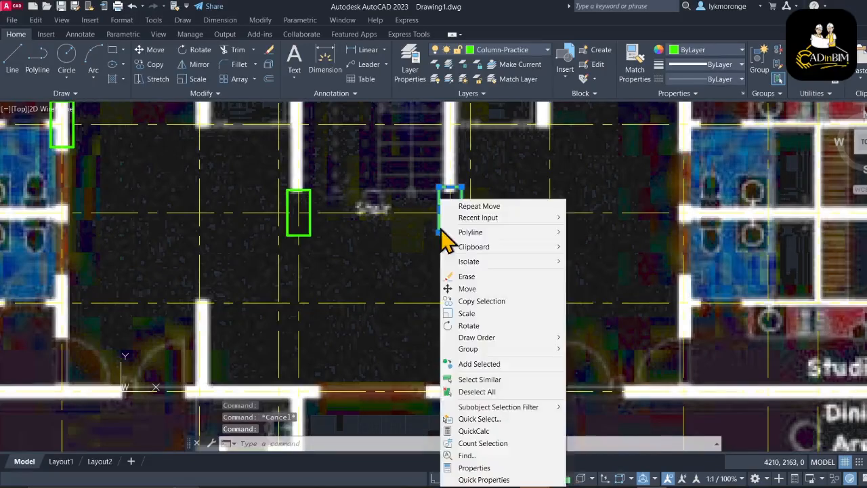
left_click(466, 301)
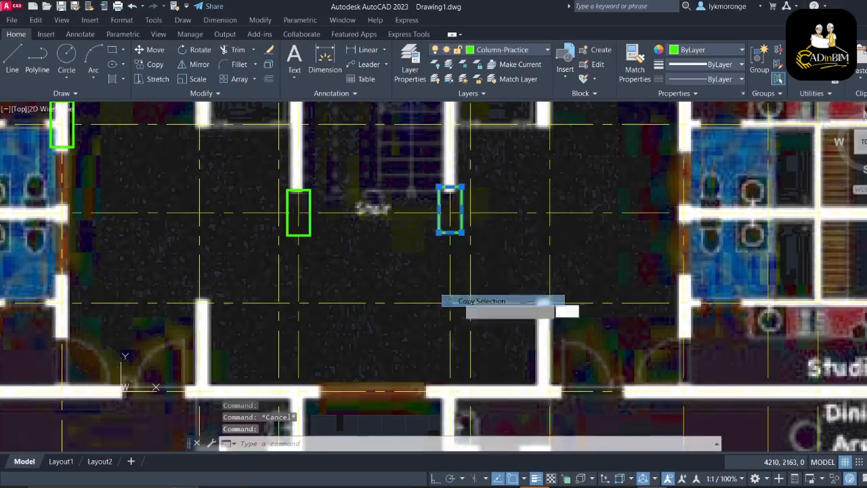
left_click(448, 213)
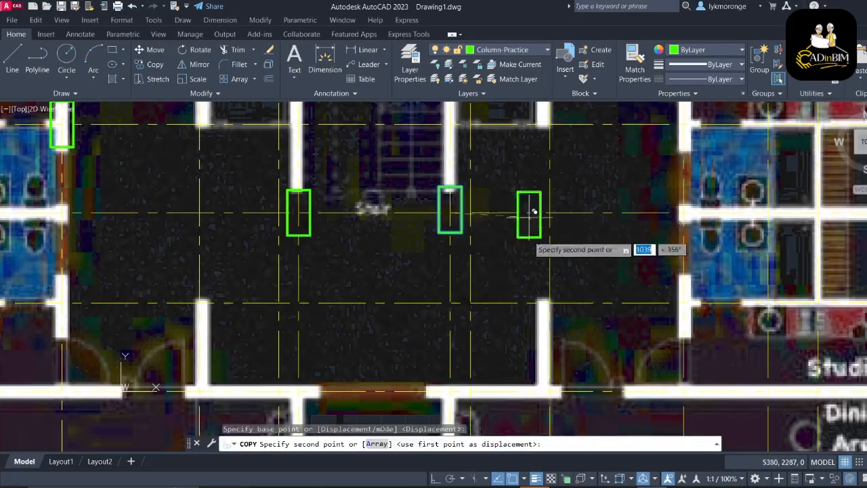
scroll(524, 257, "down", 5)
scroll(522, 280, "up", 3)
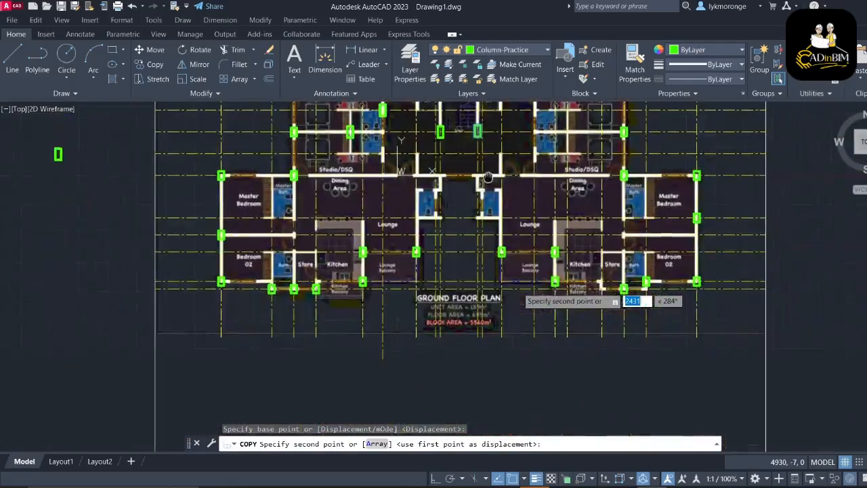
scroll(447, 170, "up", 4)
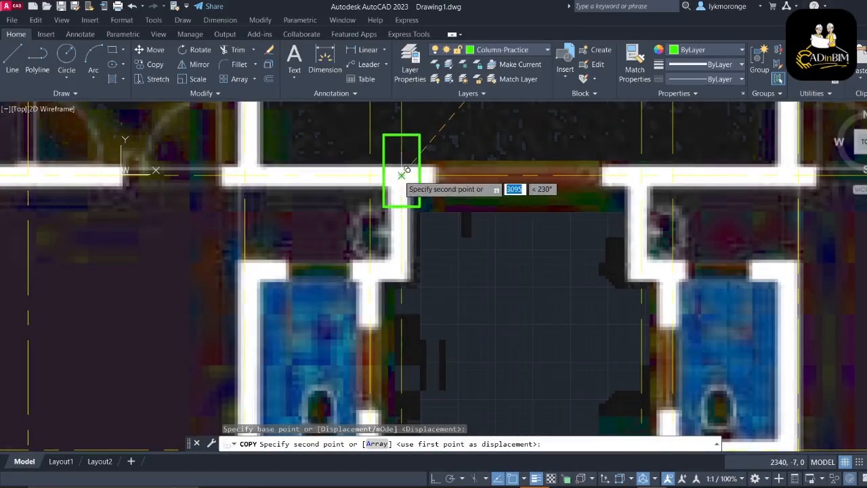
left_click(407, 170)
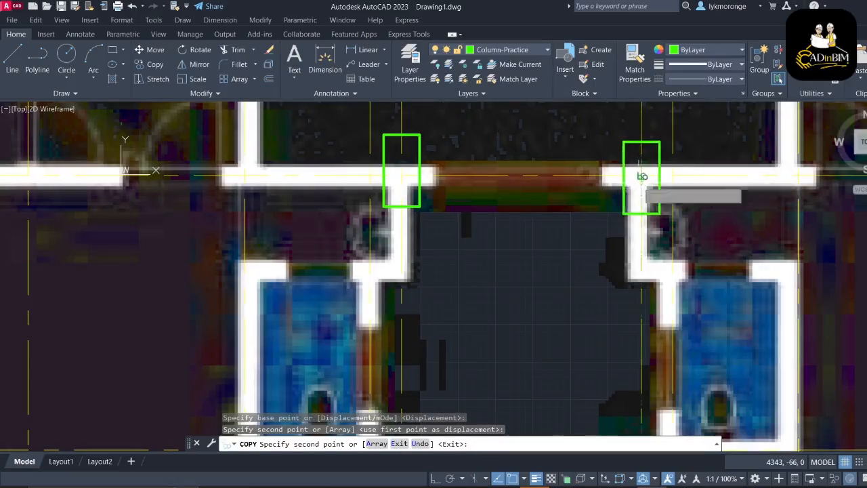
left_click(642, 175)
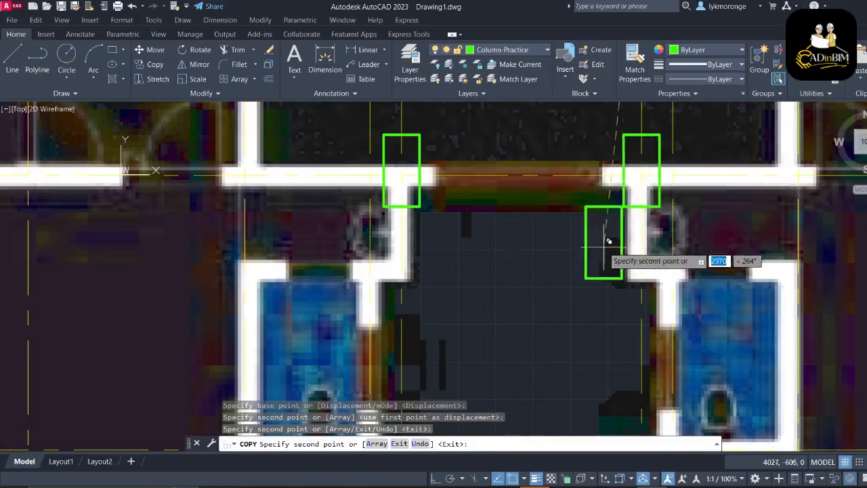
Place column copies at the lower inner wall junctions of the right and left washrooms beside the lower Lounges
scroll(600, 237, "down", 2)
middle_click_drag(575, 277, 537, 120)
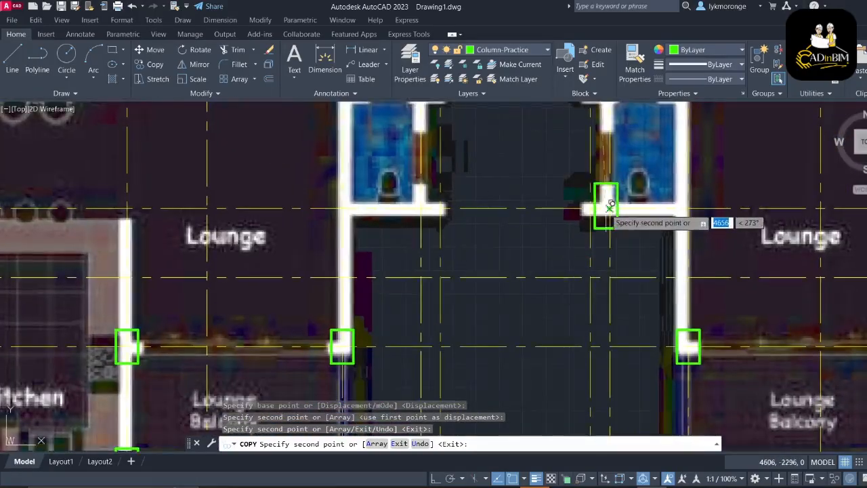
scroll(610, 208, "up", 5)
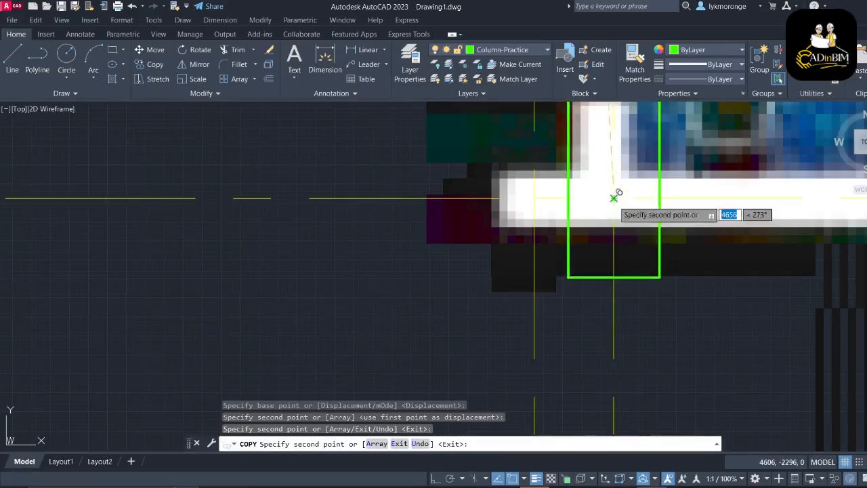
left_click(614, 201)
scroll(366, 244, "down", 2)
middle_click_drag(381, 237, 698, 194)
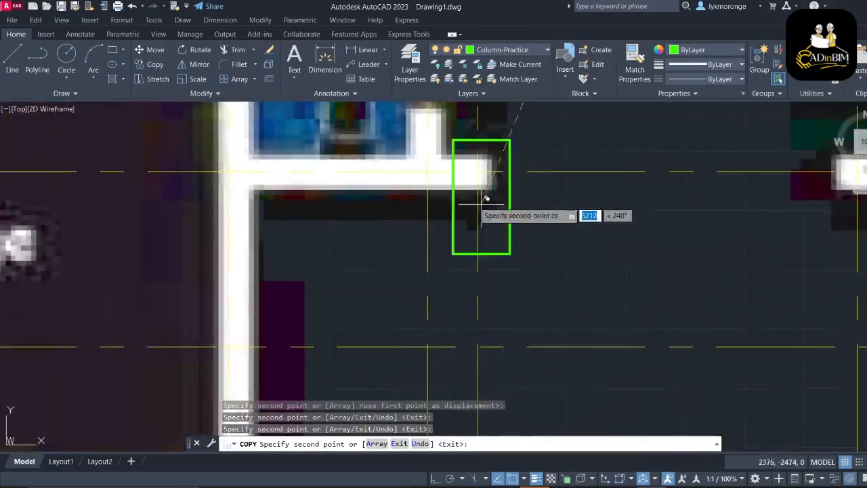
scroll(442, 179, "down", 2)
scroll(447, 177, "up", 2)
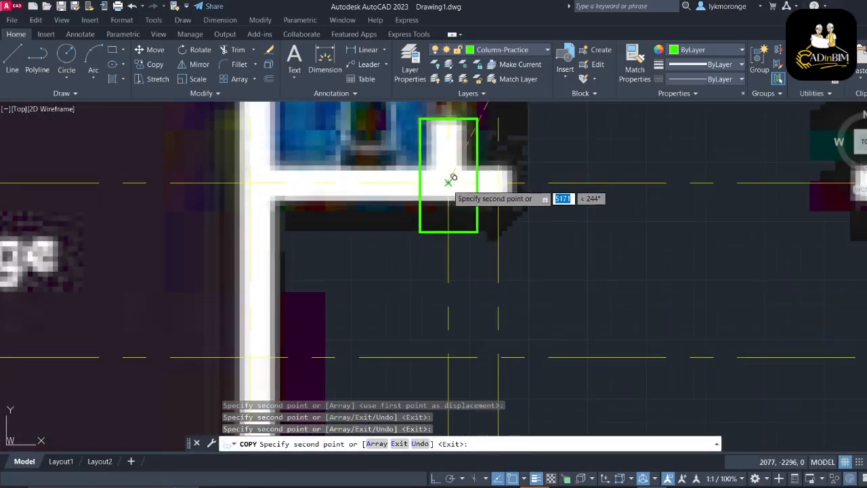
left_click(450, 180)
Place column copies at the lobby's lower-left wall junction and on the Dining Area's upper wall in line with the lower-left Kitchen wall
scroll(434, 220, "down", 5)
mouse_move(451, 292)
middle_mouse_down()
mouse_move(467, 229)
mouse_move(432, 184)
middle_mouse_up()
scroll(515, 292, "down", 4)
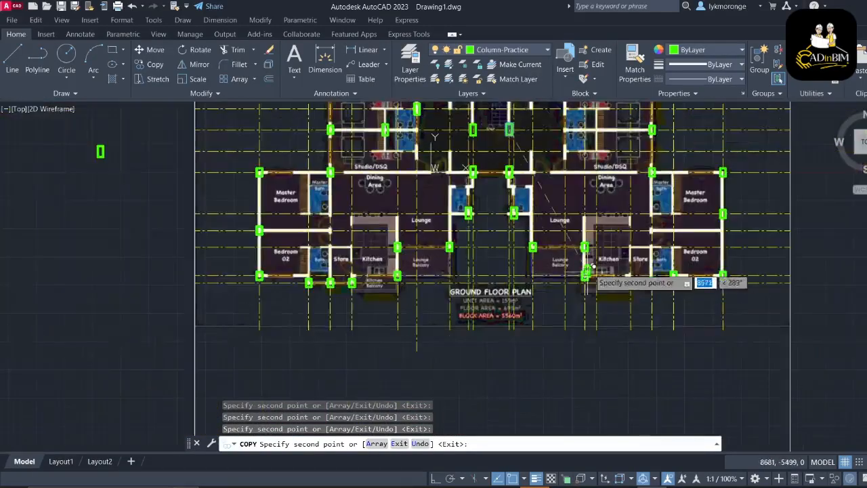
middle_click_drag(583, 280, 528, 293)
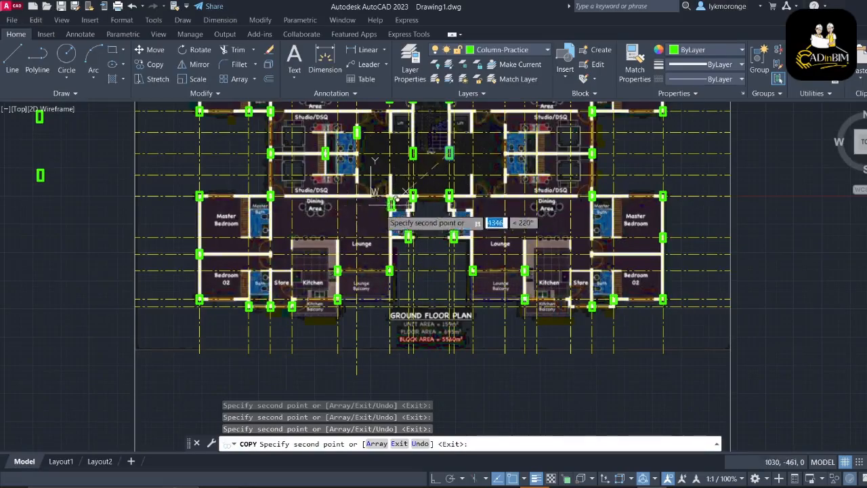
scroll(352, 199, "up", 4)
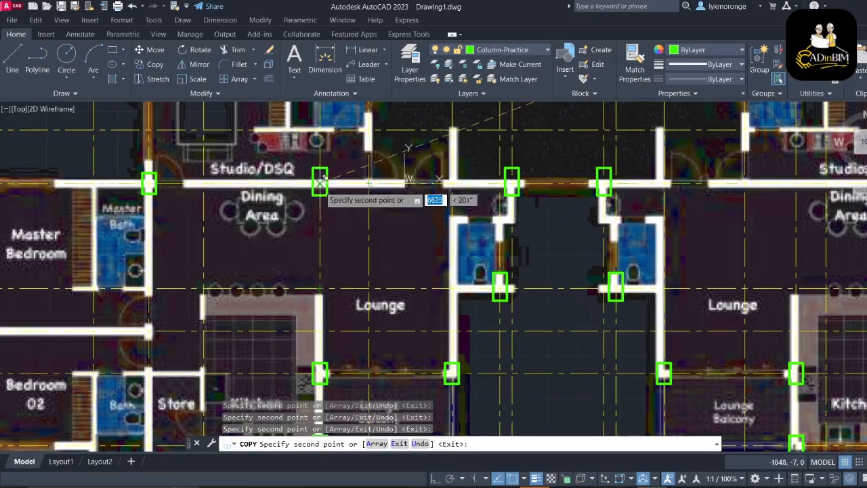
scroll(320, 183, "down", 5)
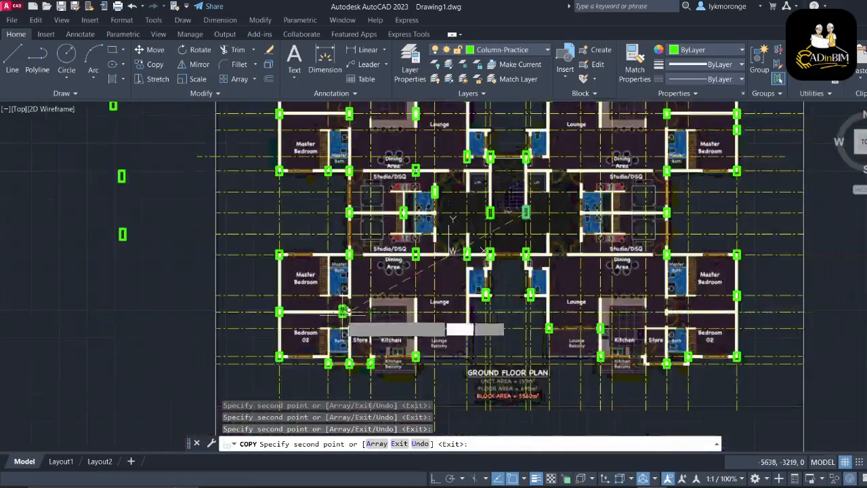
Place column copies at the inner end of the lower-left bedrooms' dividing wall and at the Master Bath's upper wall junction
scroll(359, 309, "up", 5)
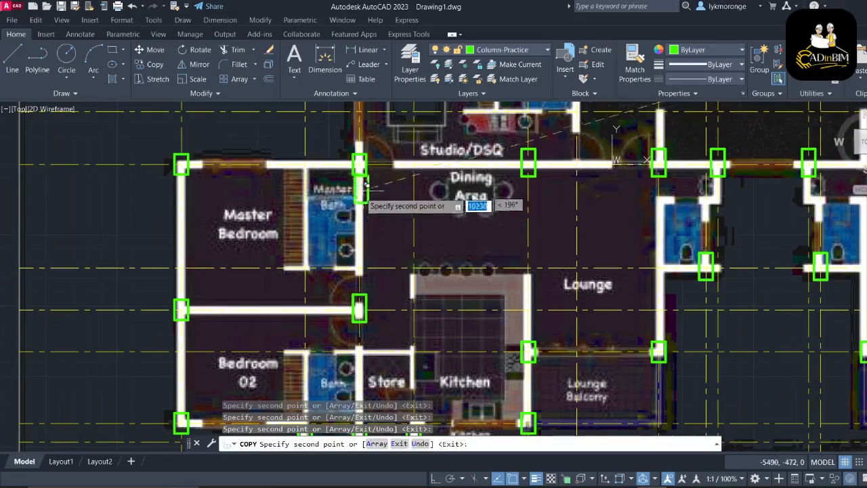
middle_click_drag(378, 199, 380, 323)
scroll(377, 153, "down", 3)
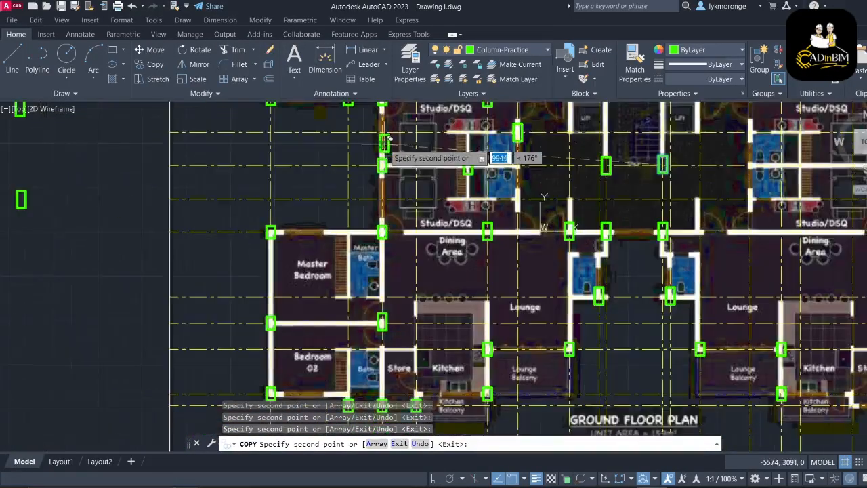
middle_click_drag(375, 154, 373, 267)
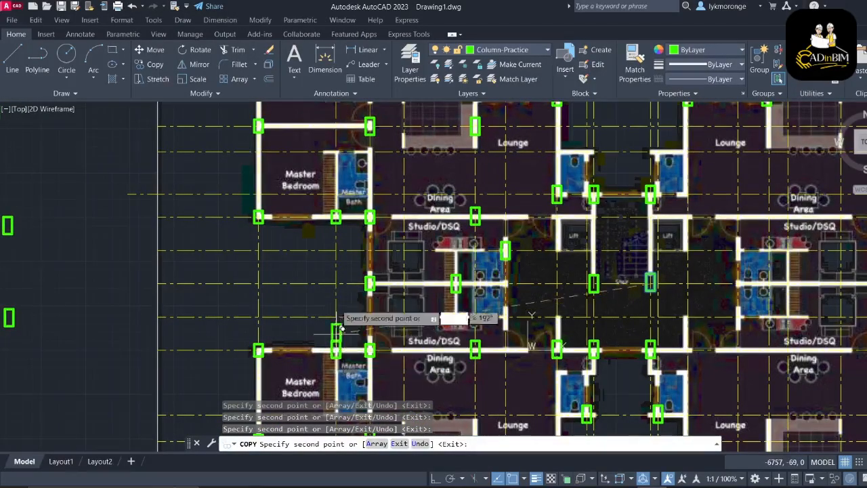
middle_click_drag(335, 203, 332, 366)
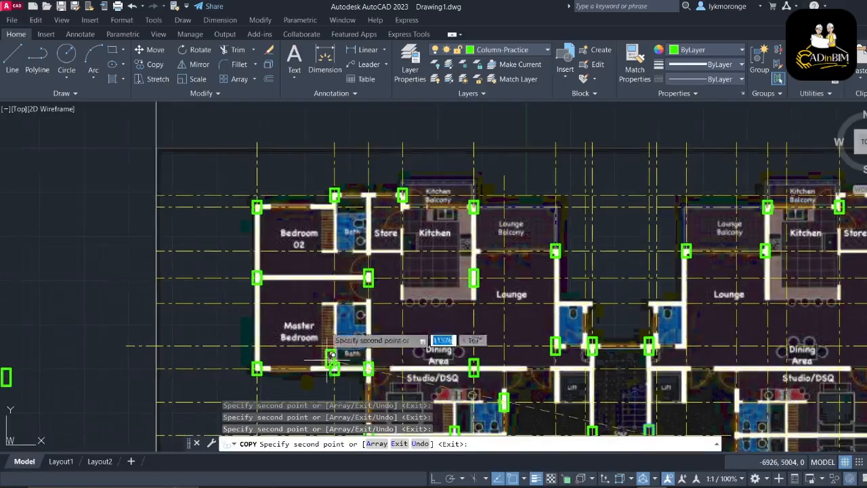
Place a column copy at the upper end of the wall between the lower-left Kitchen and Lounge, and finish copying
middle_click_drag(406, 292, 336, 181)
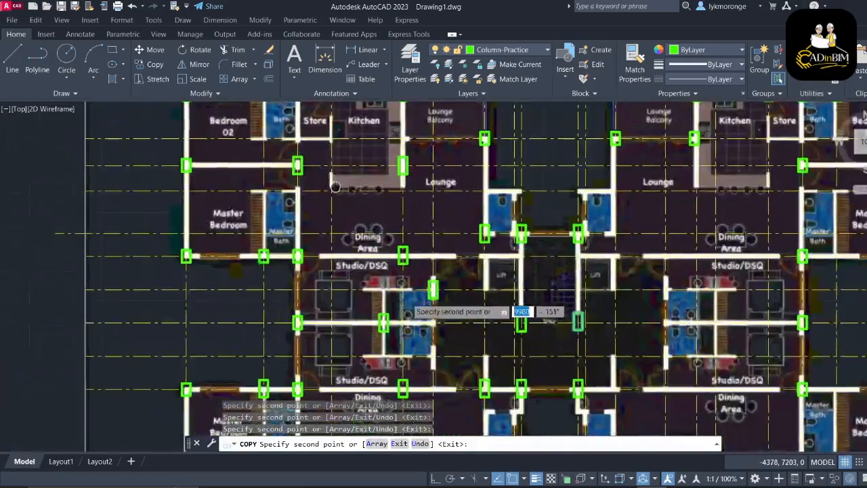
middle_click_drag(354, 296, 337, 213)
mouse_move(350, 319)
middle_mouse_down()
mouse_move(341, 267)
mouse_move(368, 212)
middle_mouse_up()
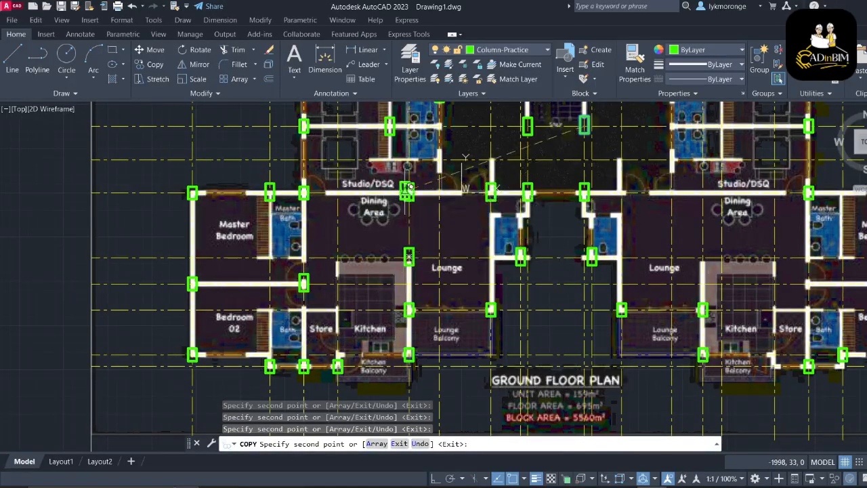
scroll(409, 187, "down", 2)
scroll(414, 192, "up", 2)
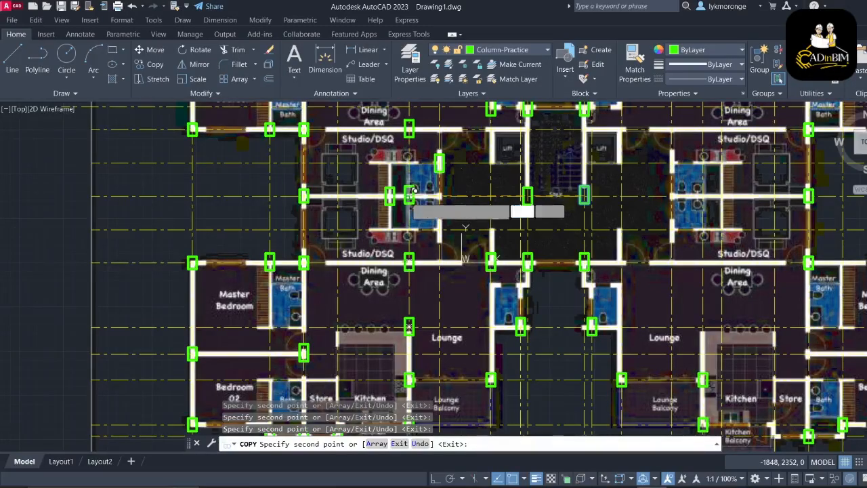
scroll(411, 192, "down", 2)
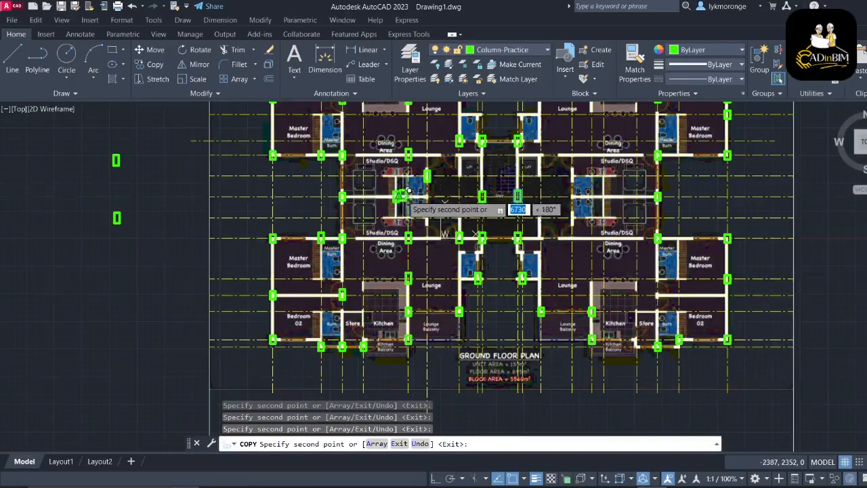
scroll(405, 195, "up", 4)
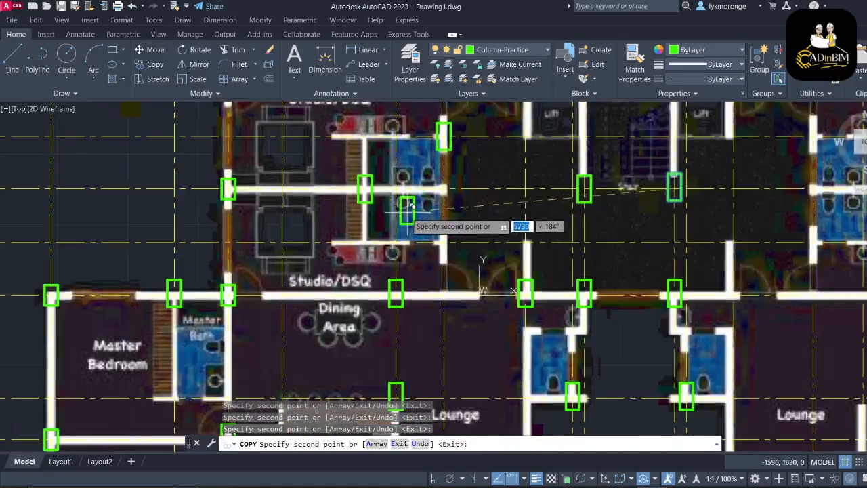
scroll(407, 206, "down", 5)
mouse_move(404, 253)
middle_mouse_down()
mouse_move(334, 230)
mouse_move(331, 249)
middle_mouse_up()
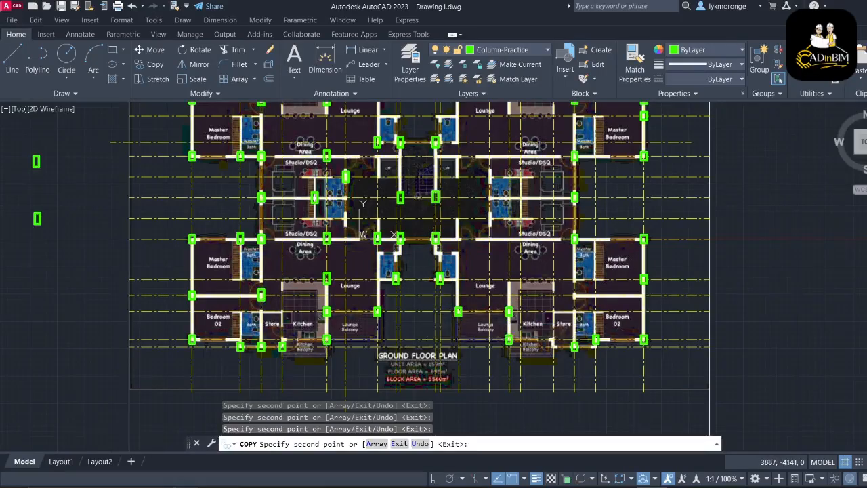
key("Escape")
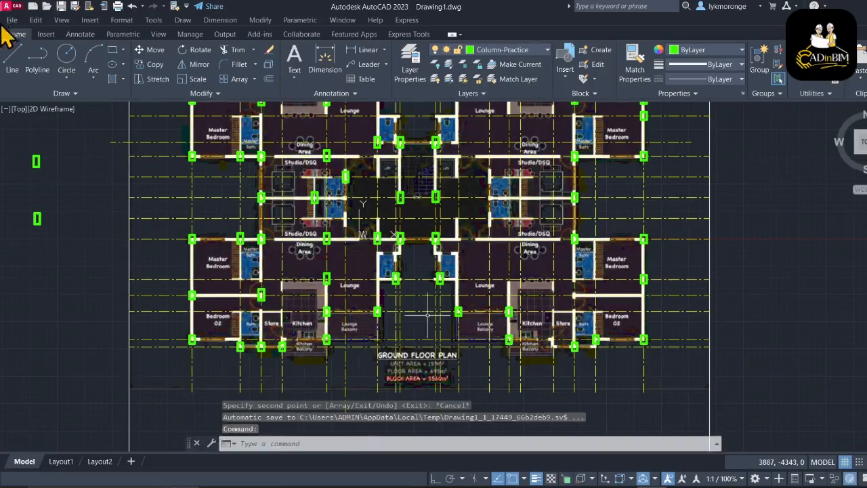
Erase the three spare columns lying outside the plan's frame on its left side
left_click(84, 290)
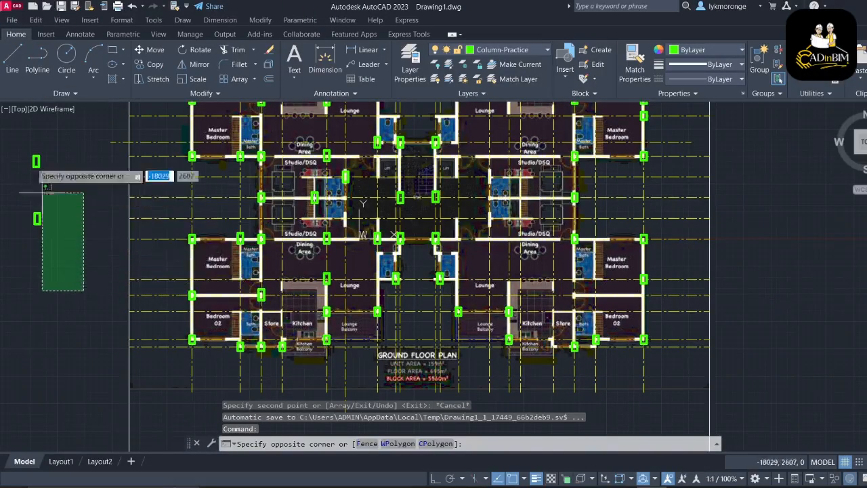
left_click(21, 124)
key("Delete")
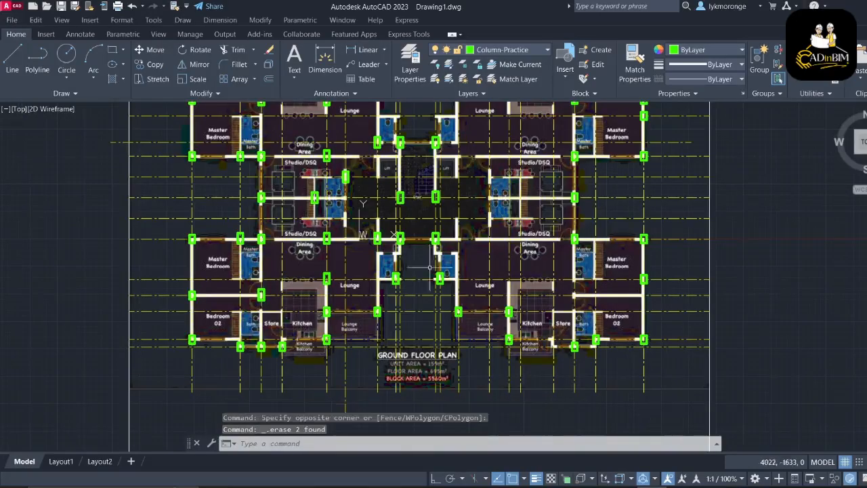
scroll(474, 264, "down", 3)
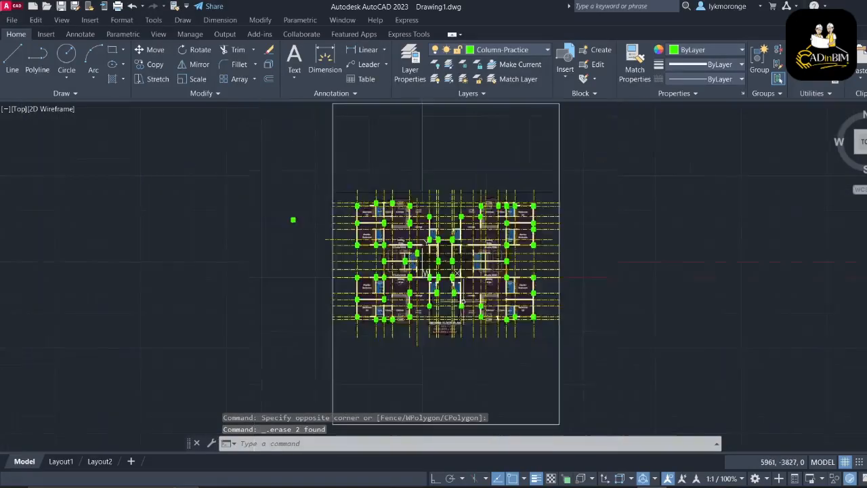
left_click(281, 256)
left_click(230, 188)
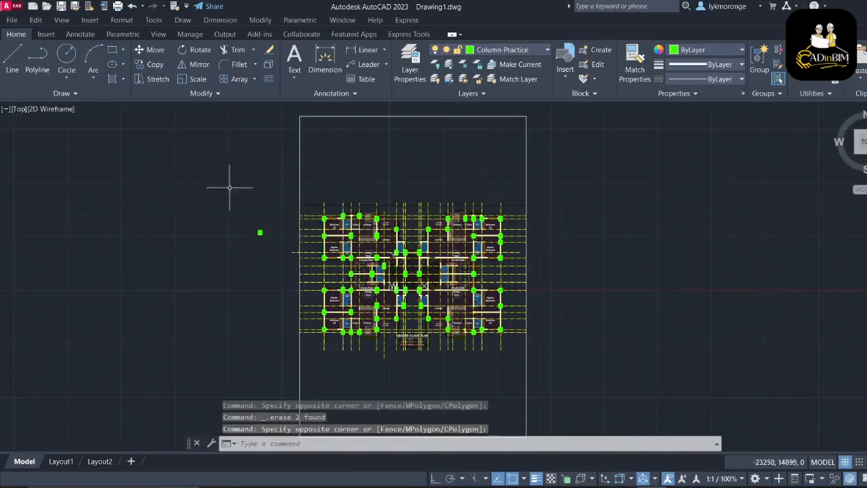
key("Escape")
left_click(428, 245)
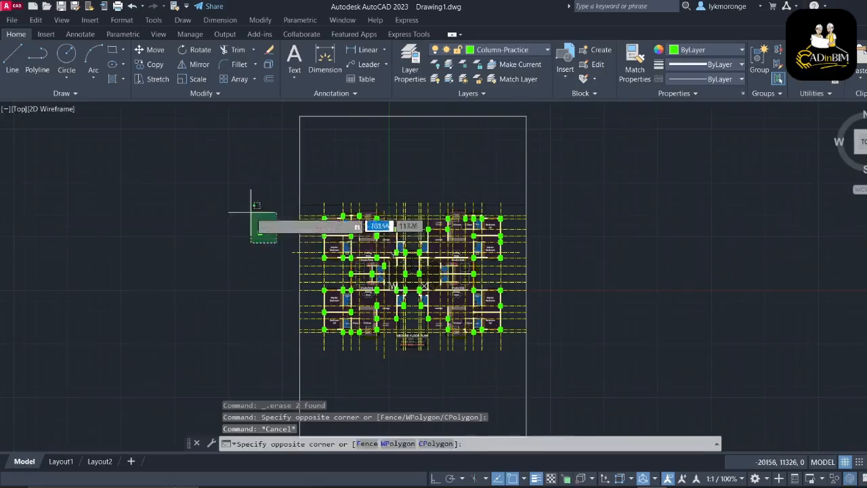
left_click(229, 190)
key("Delete")
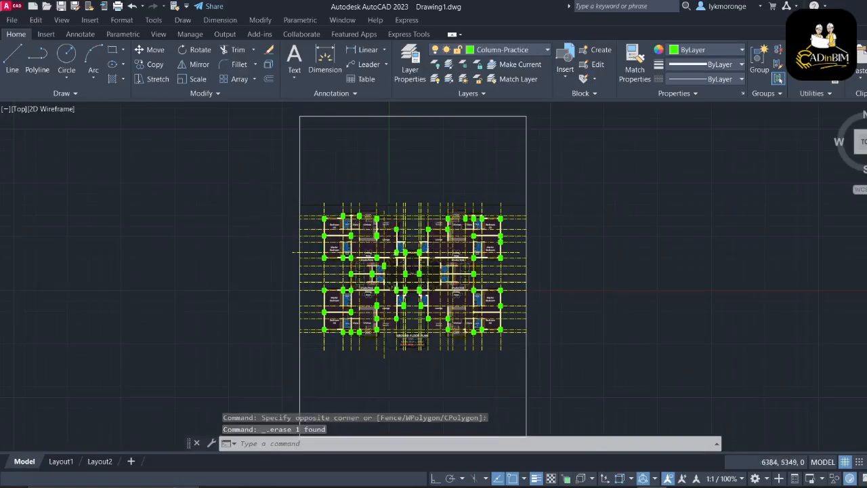
Erase all columns on the right half of the floor plan, from the right stair wall outward
scroll(435, 248, "up", 4)
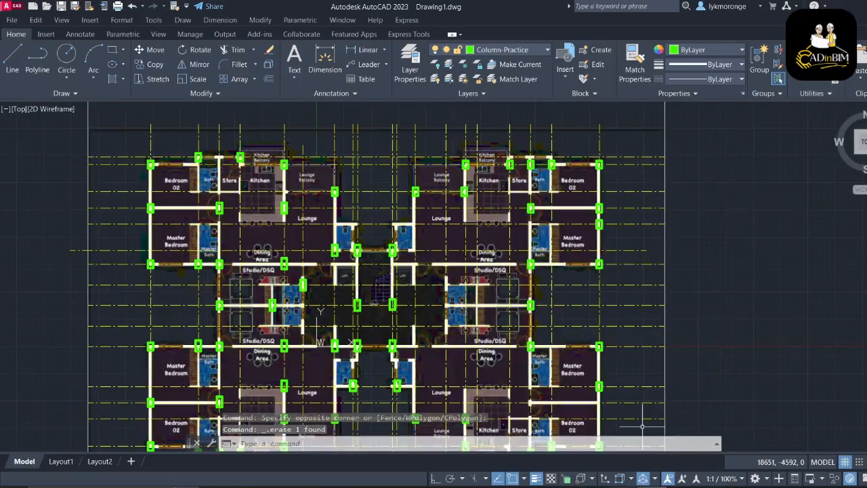
mouse_move(475, 315)
middle_mouse_down()
mouse_move(444, 259)
mouse_move(418, 334)
middle_mouse_up()
scroll(444, 259, "up", 2)
scroll(444, 259, "down", 2)
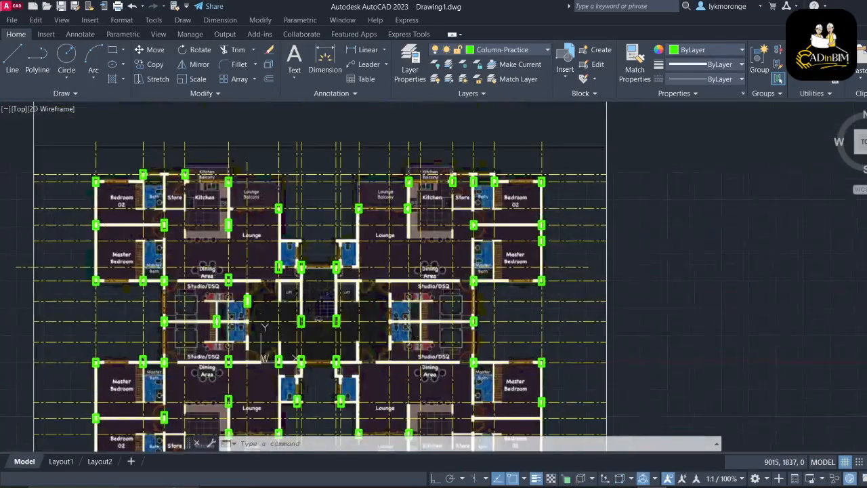
middle_click_drag(336, 232, 302, 190)
left_click(284, 111)
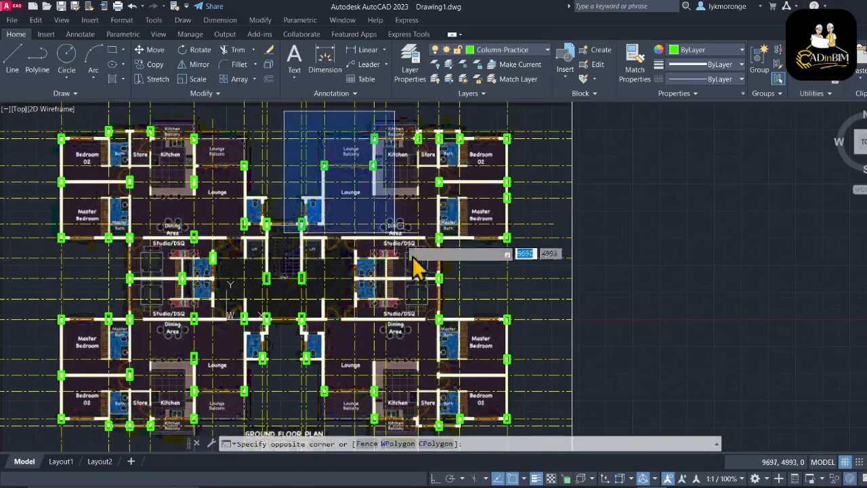
mouse_move(487, 374)
middle_mouse_down()
mouse_move(447, 265)
mouse_move(435, 263)
middle_mouse_up()
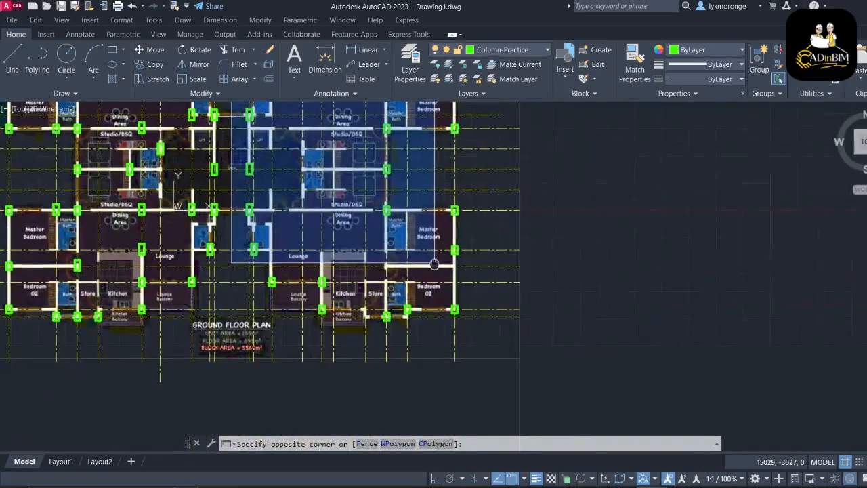
left_click(479, 328)
right_click(478, 327)
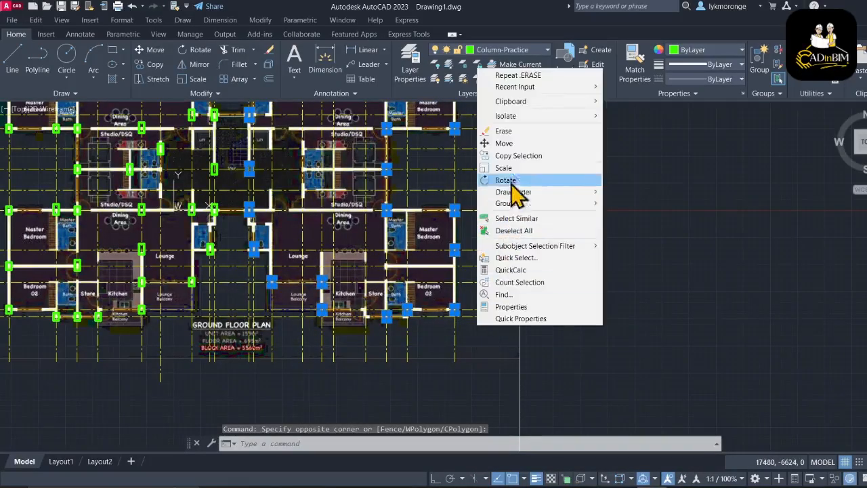
left_click(502, 135)
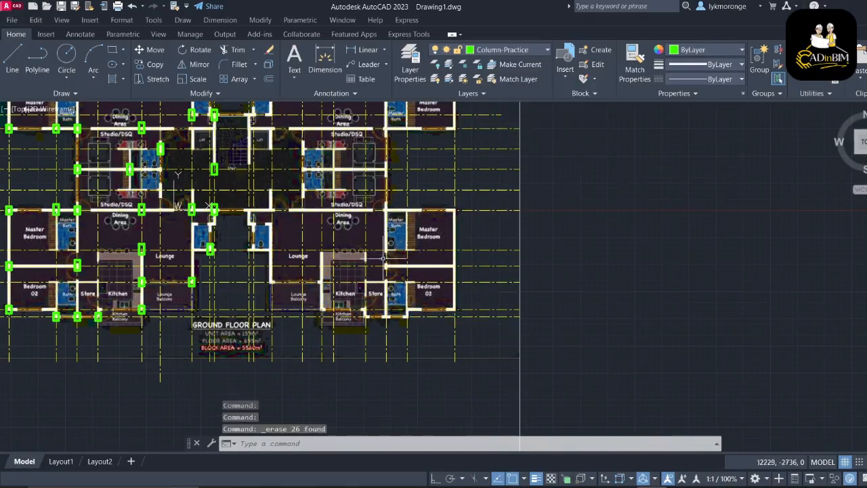
Set the colour of the horizontal line between the stair walls, just below the upper lobby window, to red 237,31,36
mouse_move(386, 255)
middle_mouse_down()
mouse_move(614, 283)
mouse_move(598, 349)
middle_mouse_up()
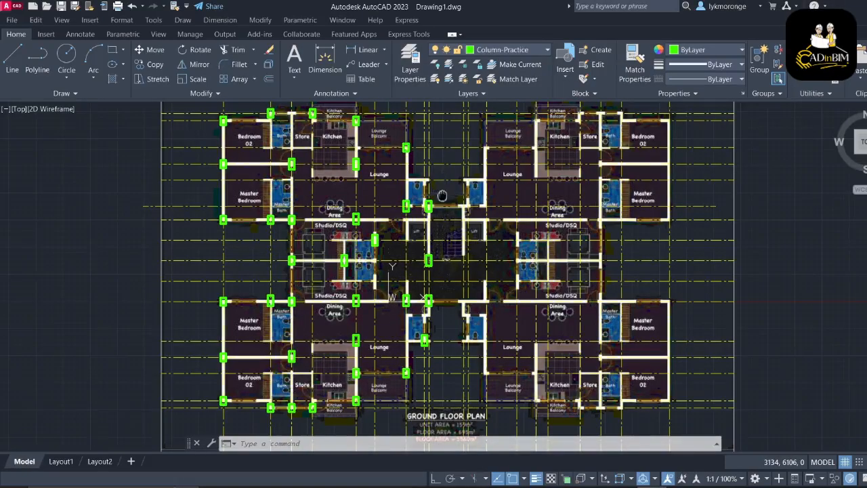
mouse_move(442, 196)
middle_mouse_down()
mouse_move(448, 252)
mouse_move(439, 209)
middle_mouse_up()
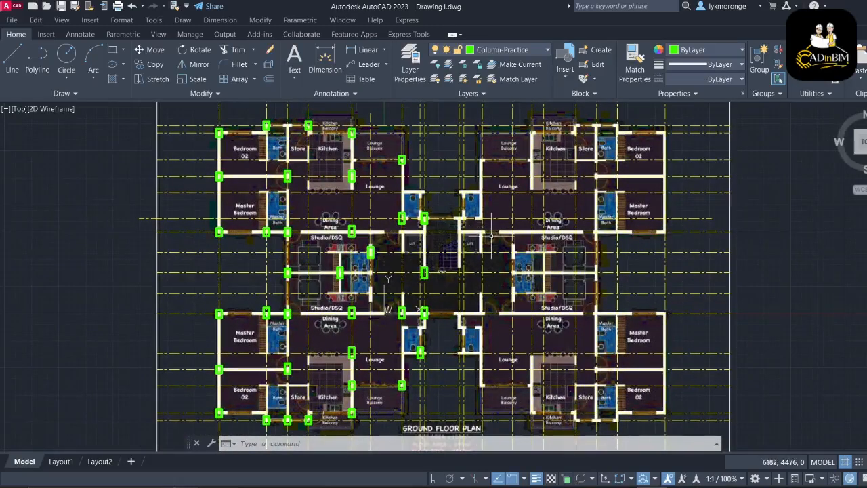
scroll(437, 218, "up", 8)
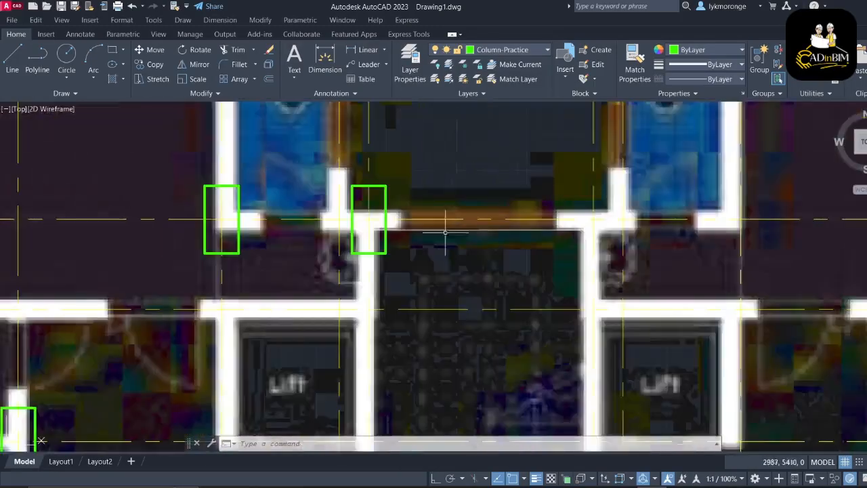
left_click(462, 229)
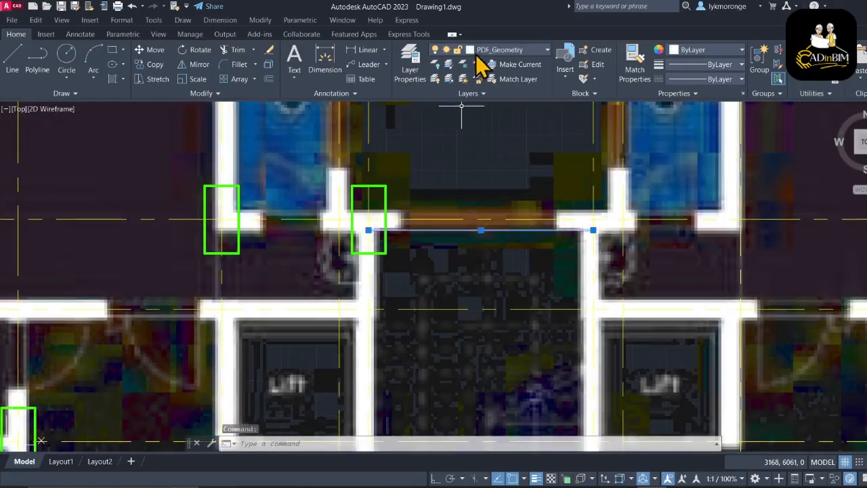
left_click(710, 52)
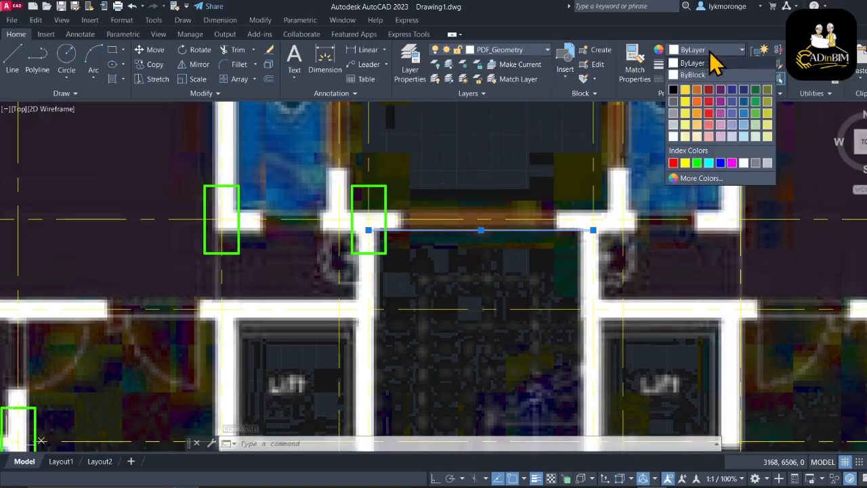
left_click(708, 102)
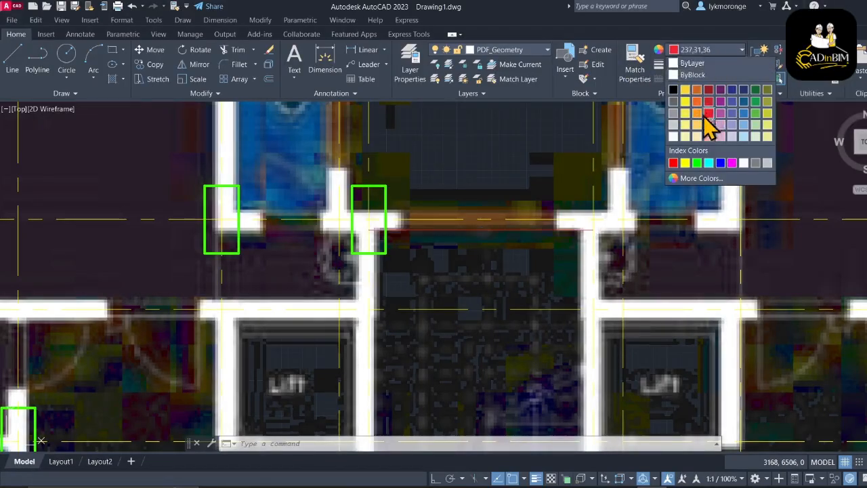
left_click(493, 165)
key("Escape")
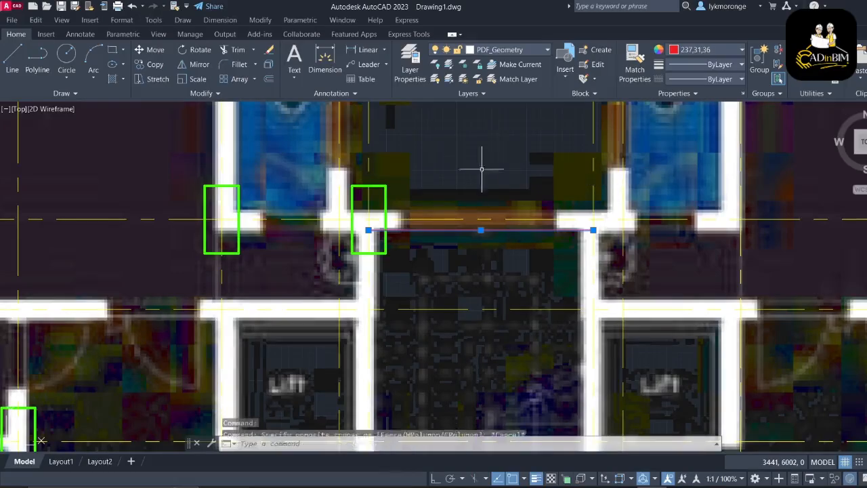
key("Escape")
key("Escape")
scroll(505, 208, "down", 4)
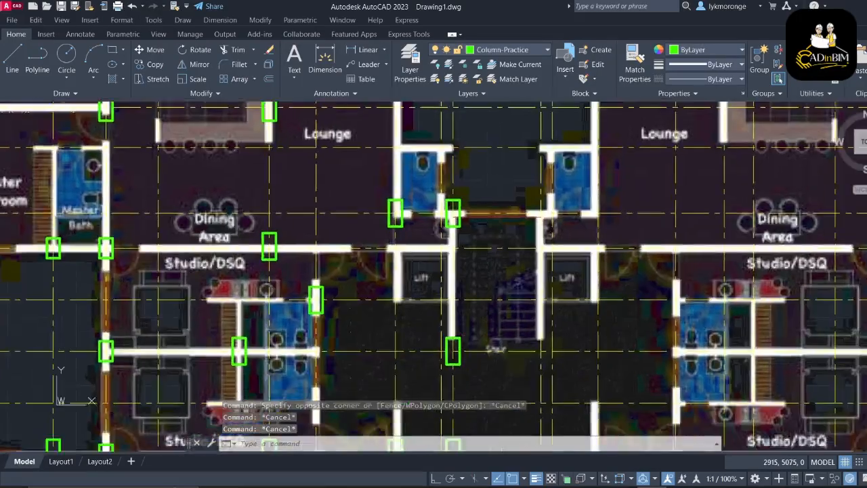
Move the column on the left studio bathrooms' outer wall down to the grid intersection at the end of the studios' dividing wall
scroll(467, 251, "down", 8)
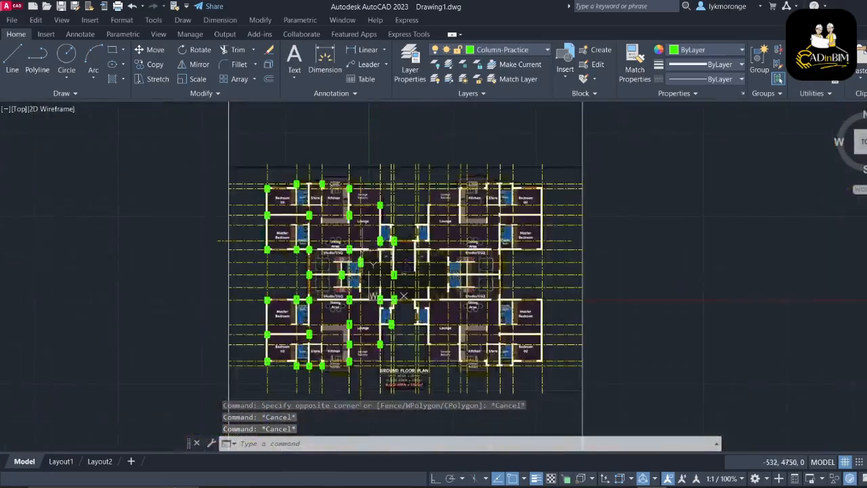
middle_click_drag(361, 253, 372, 222)
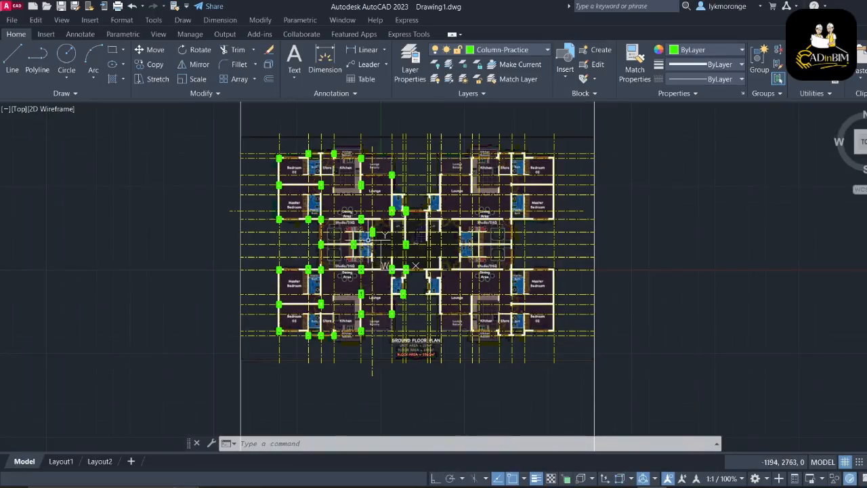
scroll(371, 239, "up", 2)
scroll(380, 213, "up", 4)
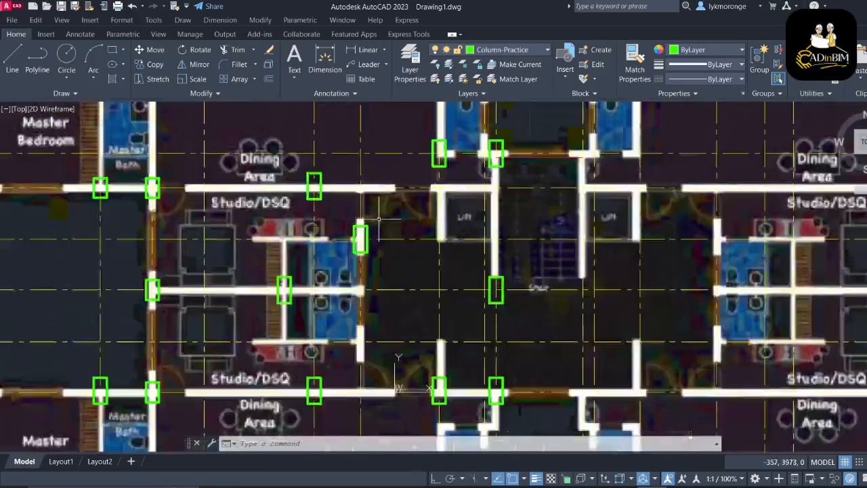
scroll(376, 227, "down", 5)
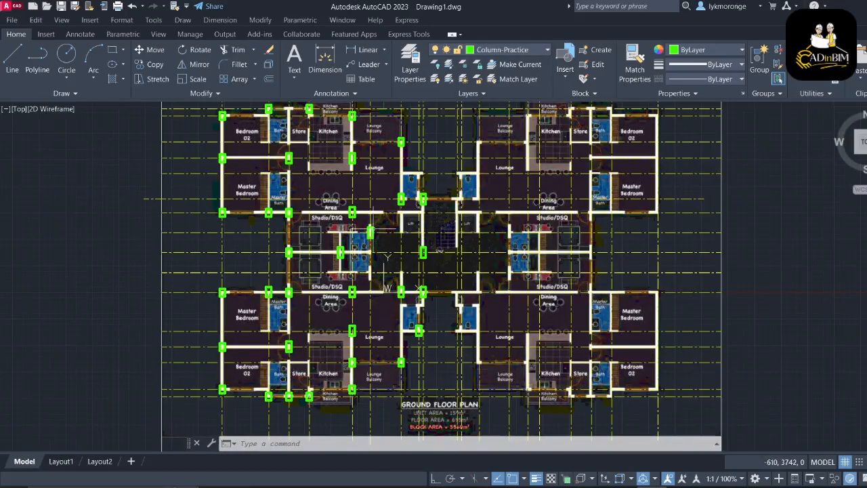
right_click(374, 225)
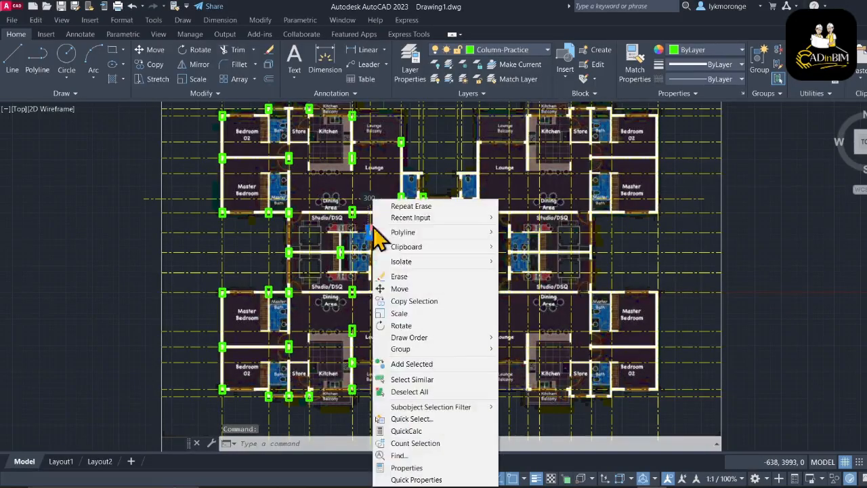
left_click(400, 289)
scroll(371, 234, "up", 4)
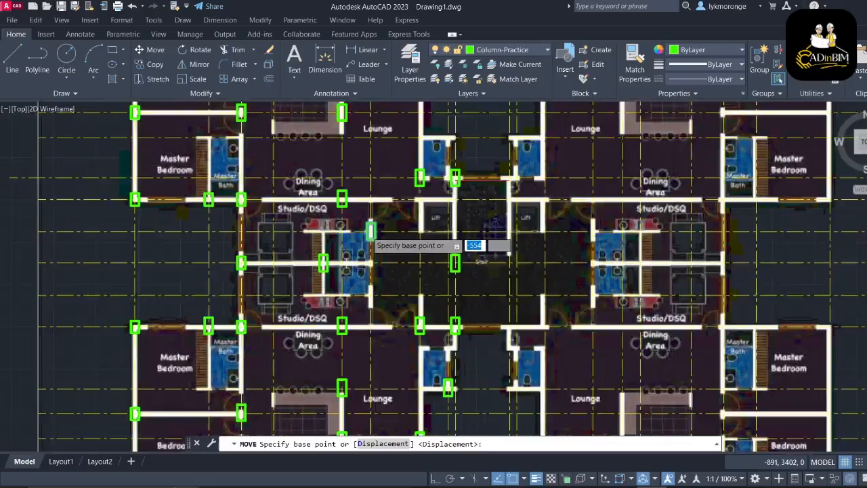
scroll(371, 232, "up", 2)
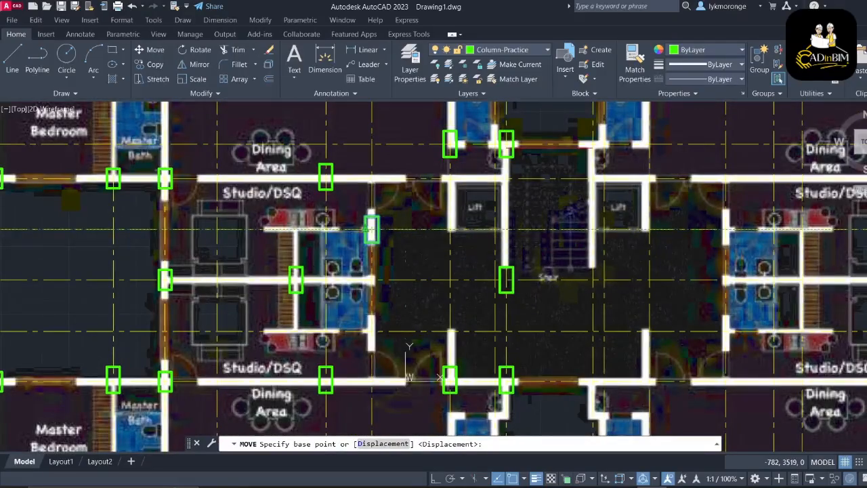
left_click(371, 232)
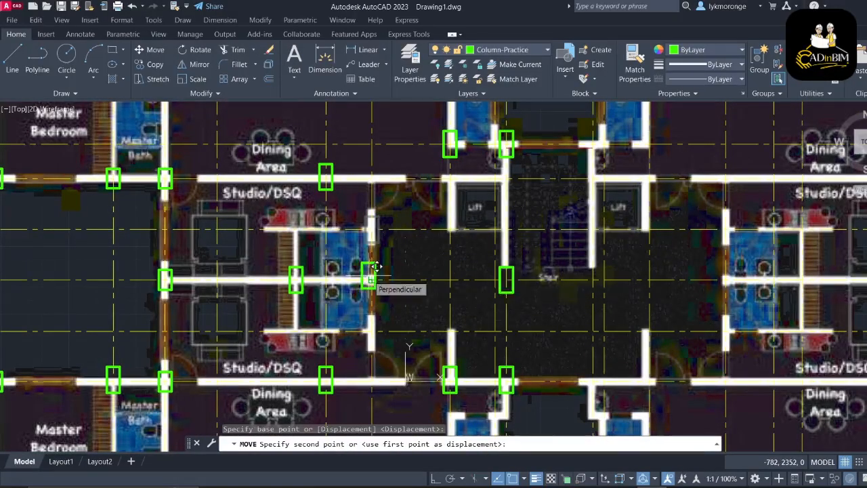
left_click(379, 271)
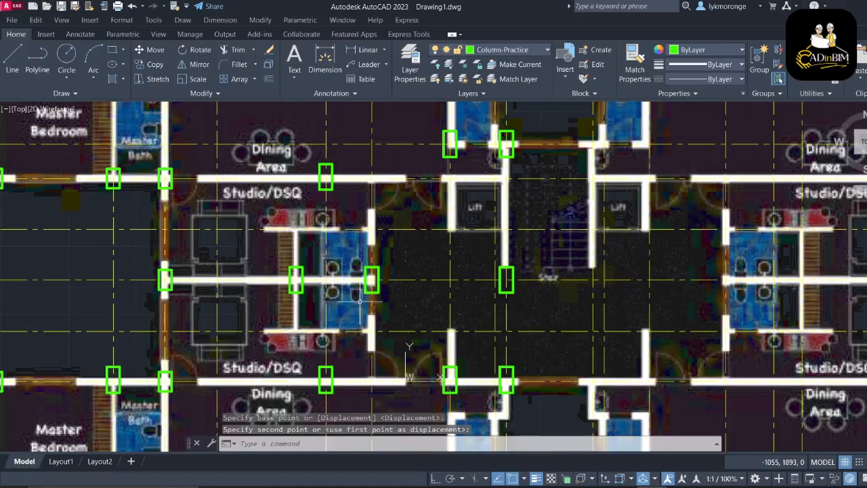
key("Escape")
scroll(393, 268, "down", 2)
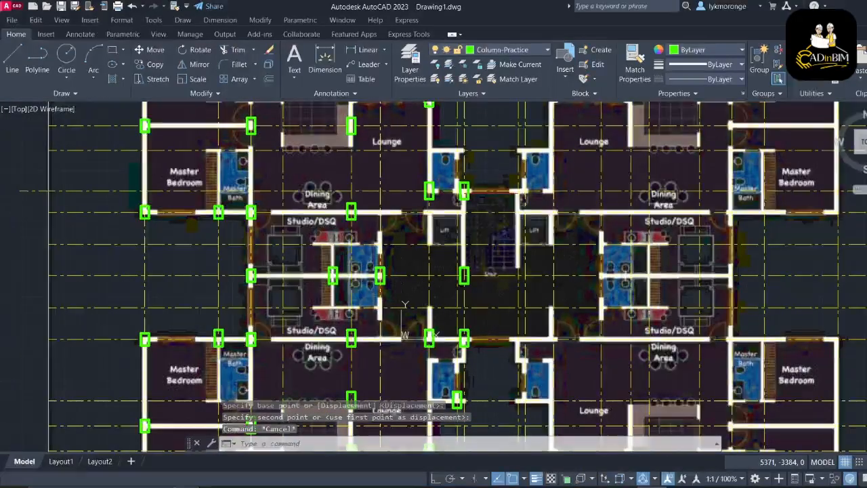
Switch to the Google Meet call in the browser and admit the waiting participant
left_click(623, 487)
left_click(537, 487)
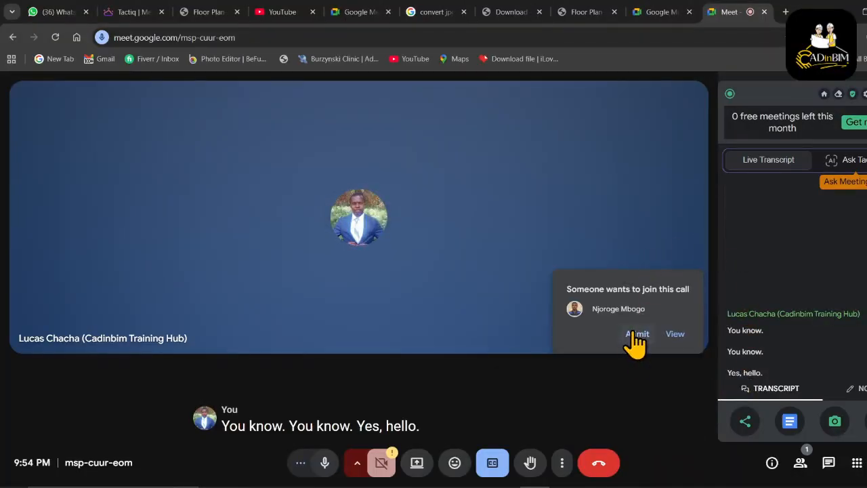
left_click(631, 334)
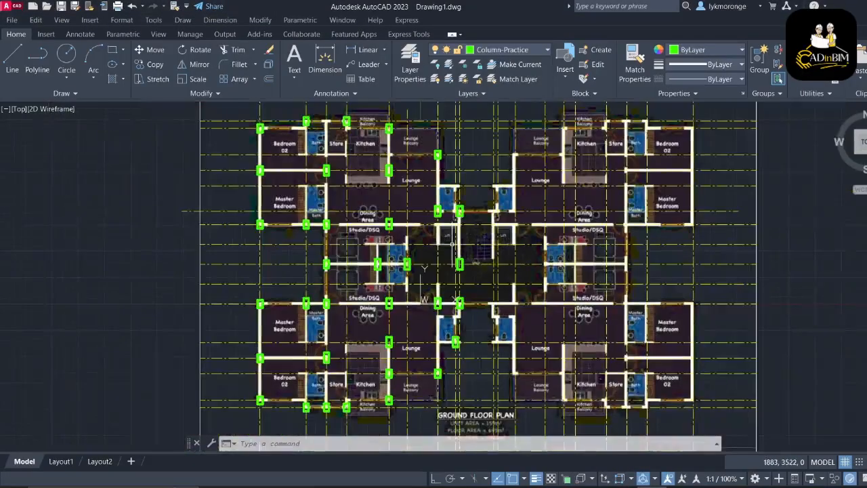
middle_click_drag(453, 244, 418, 250)
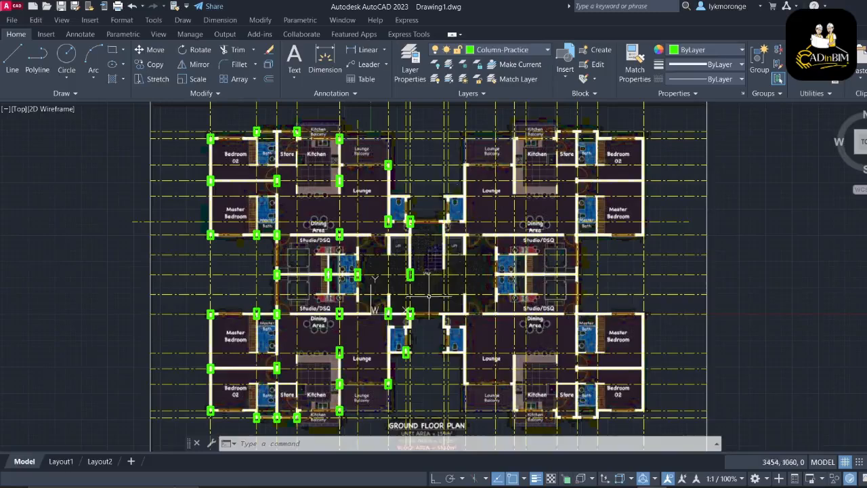
scroll(421, 335, "up", 5)
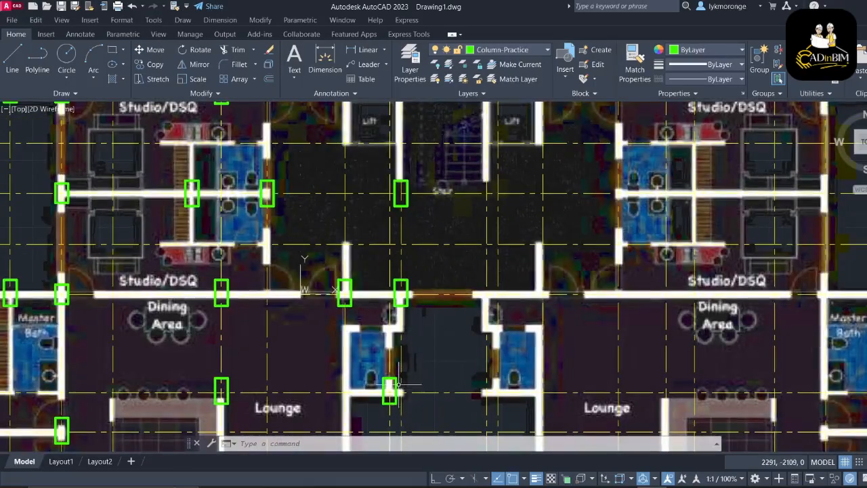
left_click(397, 388)
right_click(393, 388)
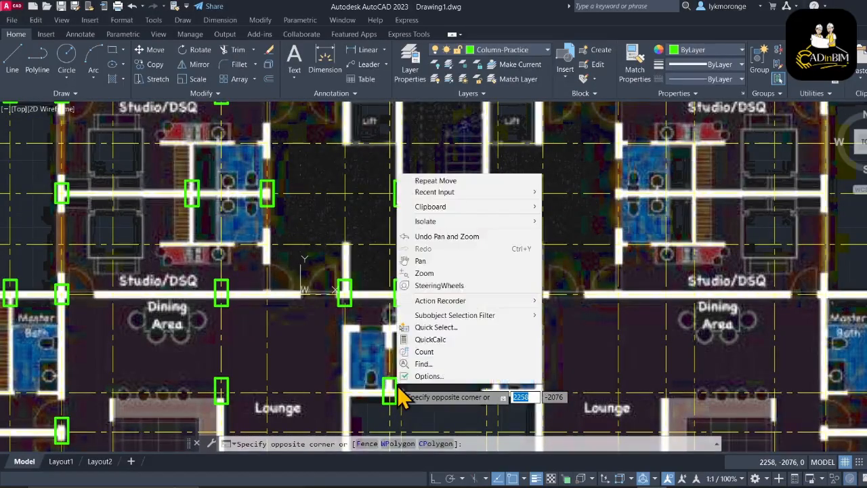
left_click(389, 409)
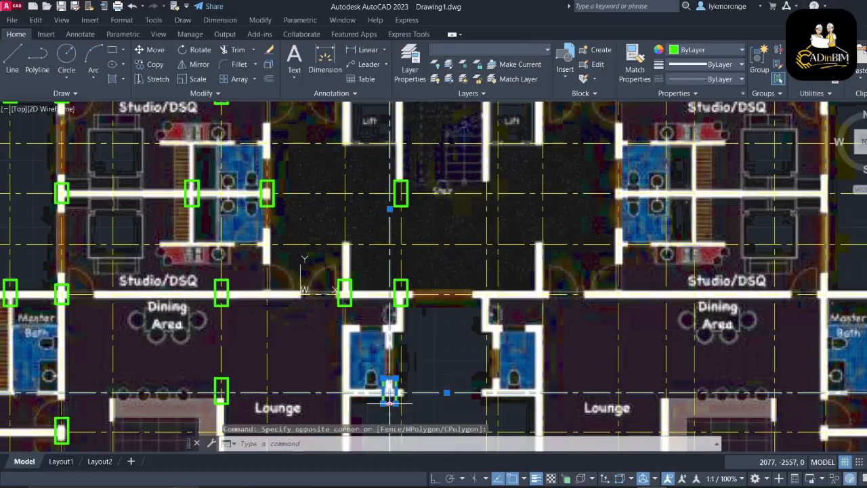
right_click(423, 381)
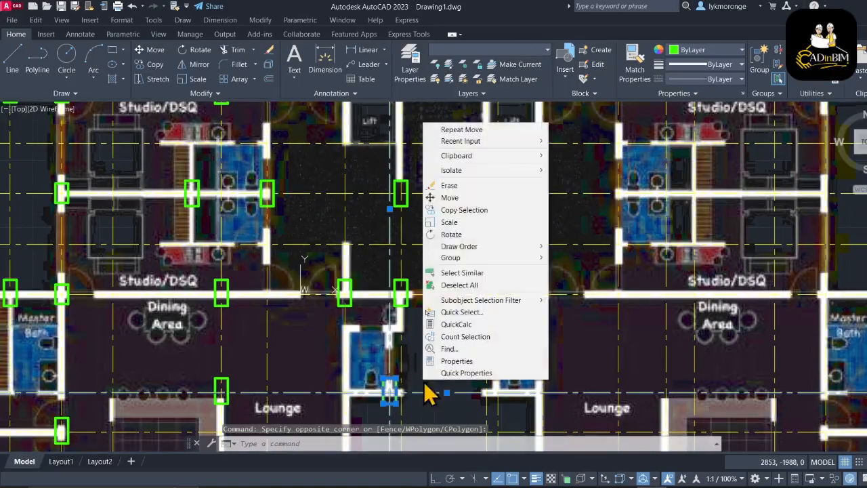
left_click(462, 207)
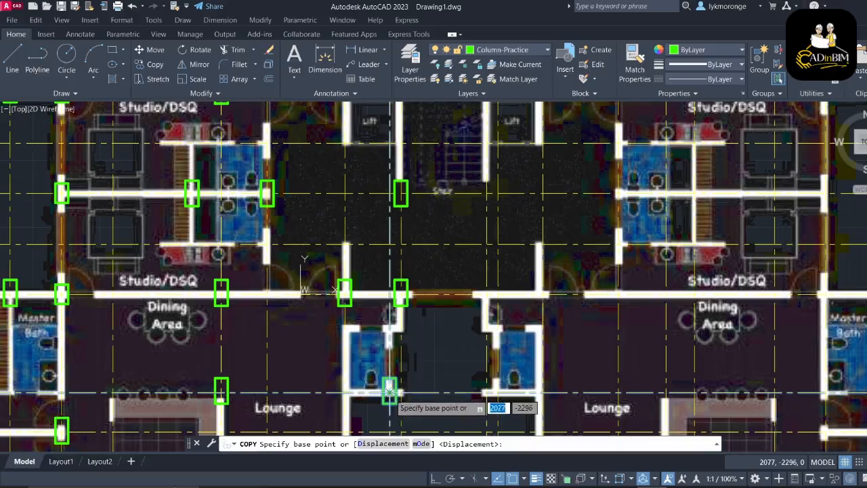
left_click(391, 391)
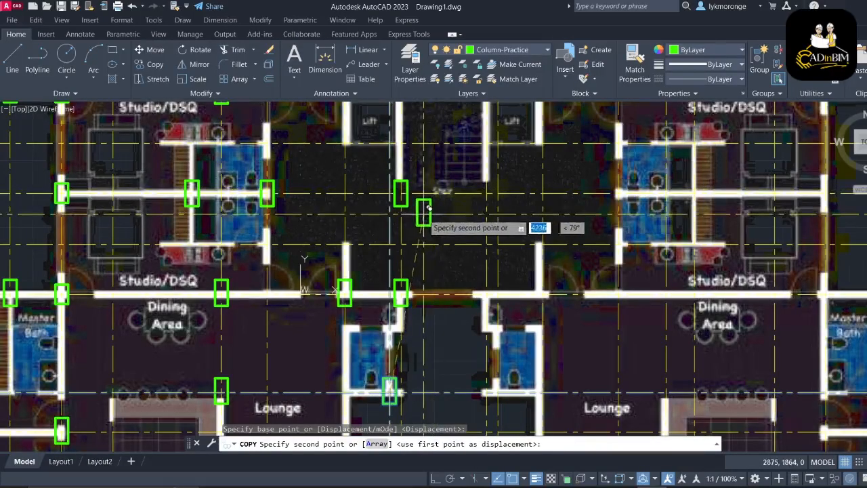
key("Escape")
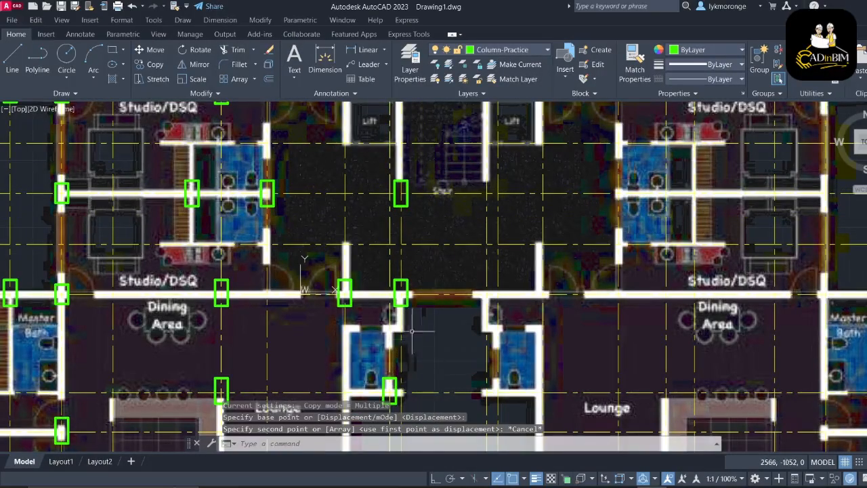
mouse_move(390, 115)
middle_mouse_down()
mouse_move(384, 238)
mouse_move(400, 342)
middle_mouse_up()
left_click(415, 277)
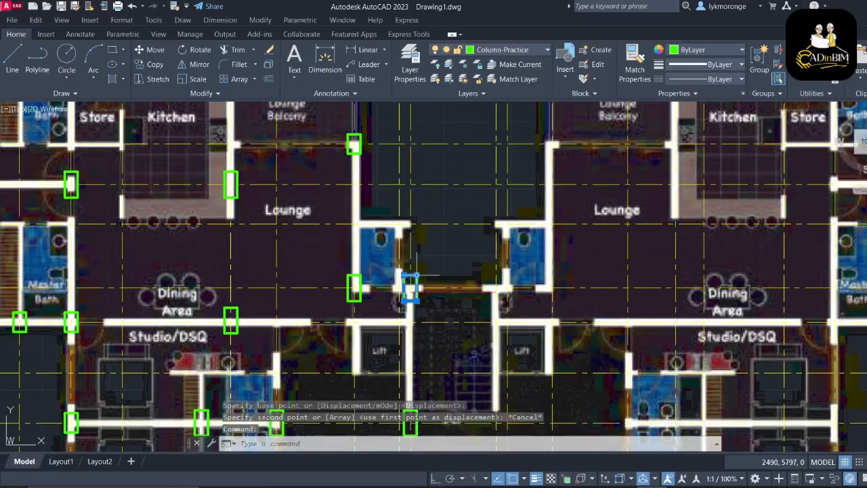
left_click(427, 269)
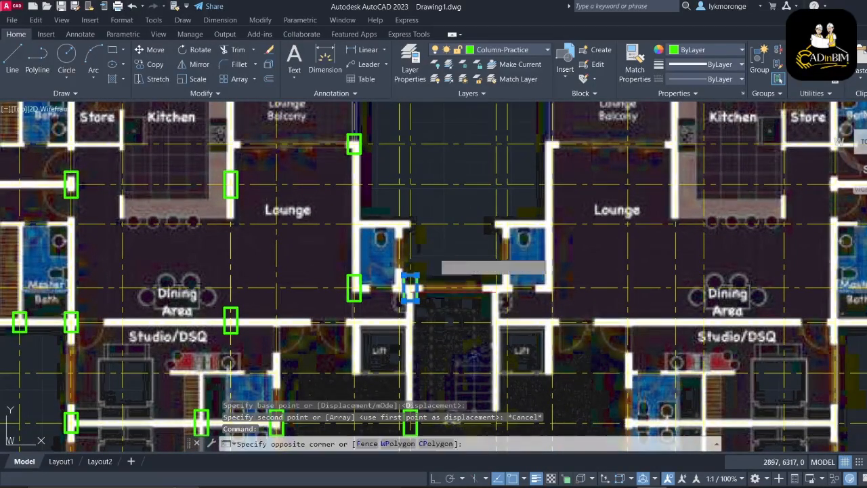
key("Escape")
key("Escape")
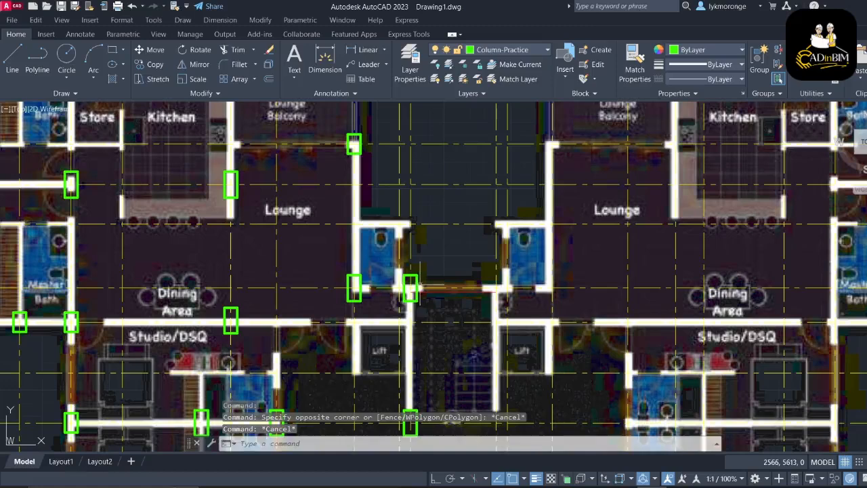
left_click(418, 287)
key("Escape")
key("Escape")
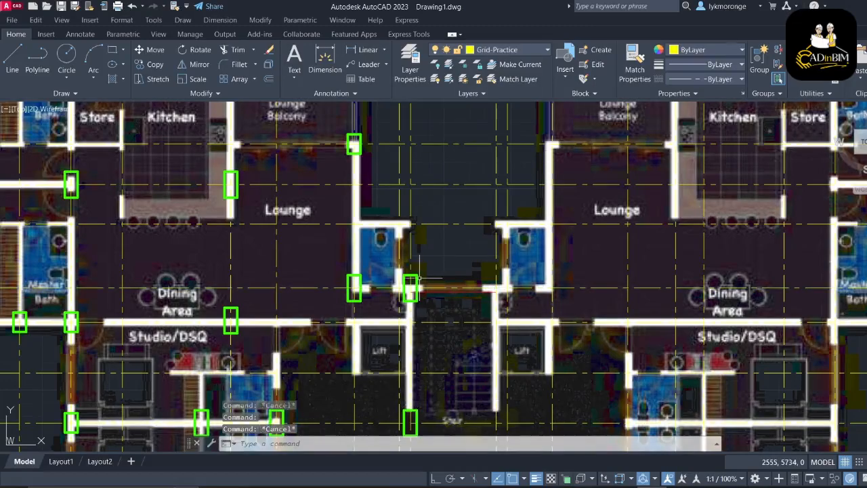
Copy the column at the upper end of the left stair wall straight up to the grid intersection at the adjacent toilet's upper corner
left_click(416, 276)
right_click(416, 290)
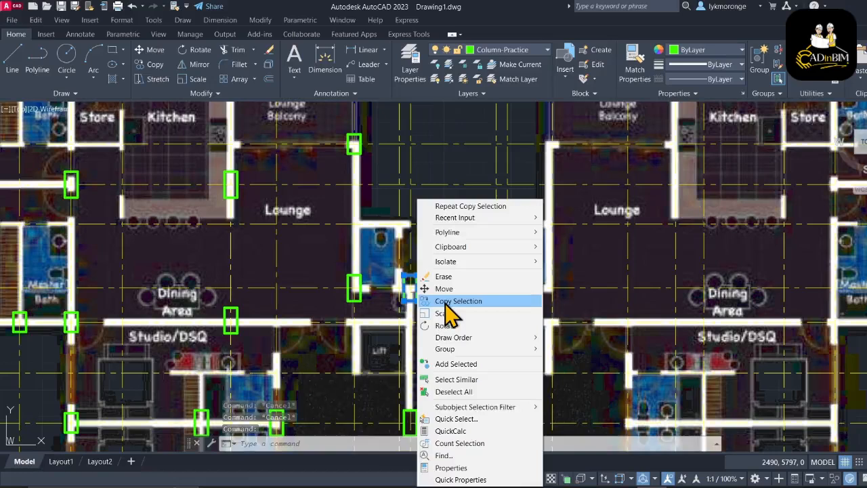
left_click(450, 302)
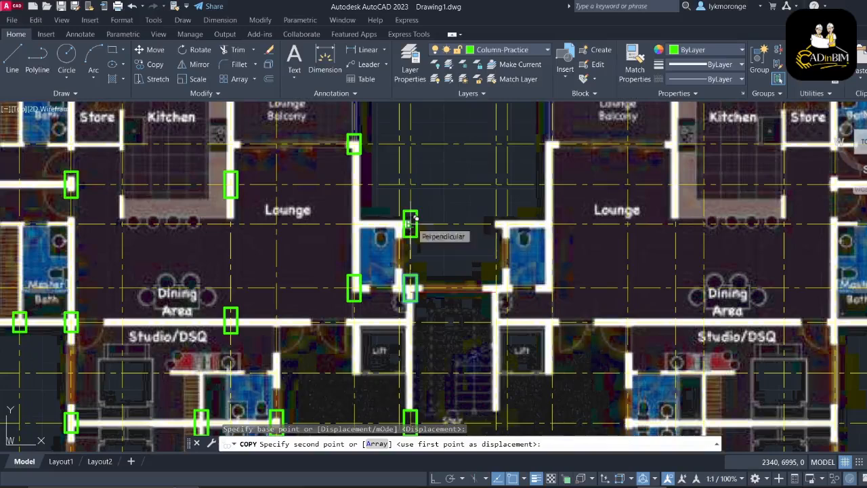
left_click(416, 218)
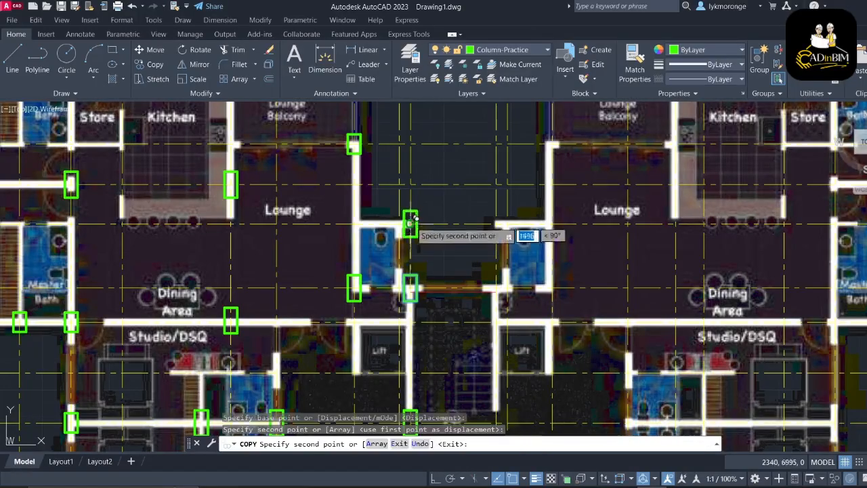
key("Escape")
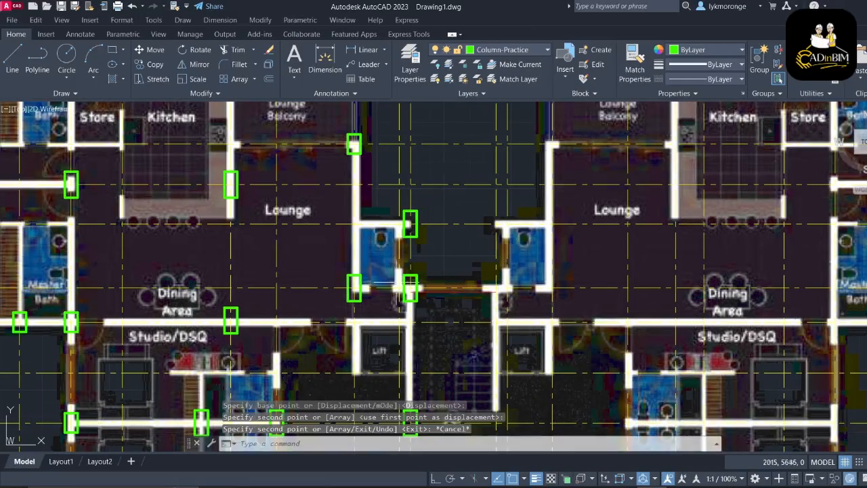
Mirror all the columns on the plan's left half across a vertical line through the centre of the lobby window, keeping the source columns
scroll(400, 274, "down", 5)
middle_click_drag(404, 271, 400, 173)
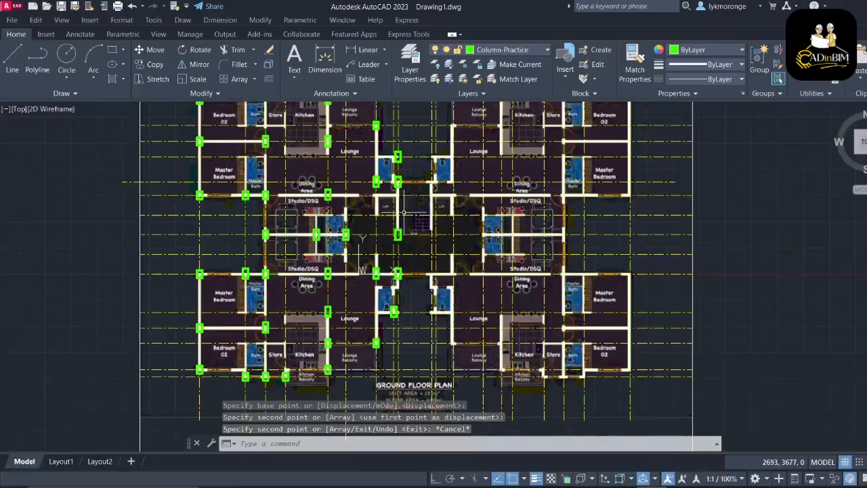
mouse_move(407, 221)
middle_mouse_down()
mouse_move(465, 259)
mouse_move(467, 286)
middle_mouse_up()
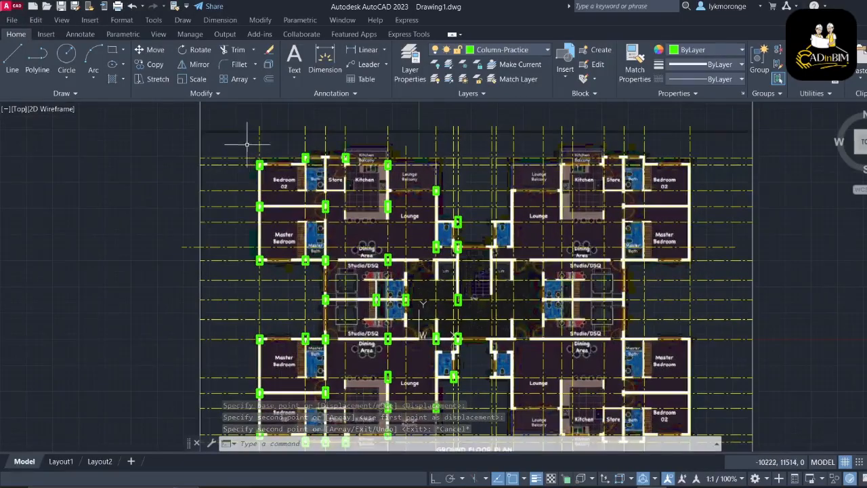
left_click_drag(244, 140, 494, 358)
scroll(282, 216, "down", 2)
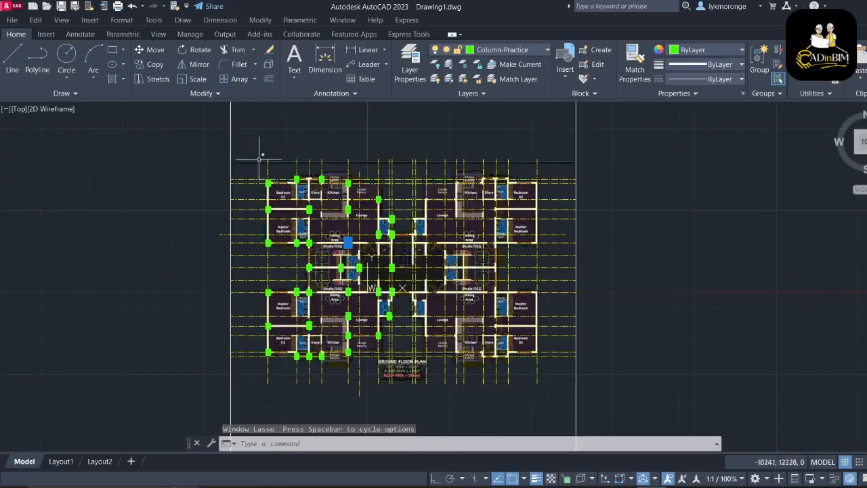
left_click_drag(255, 164, 412, 367)
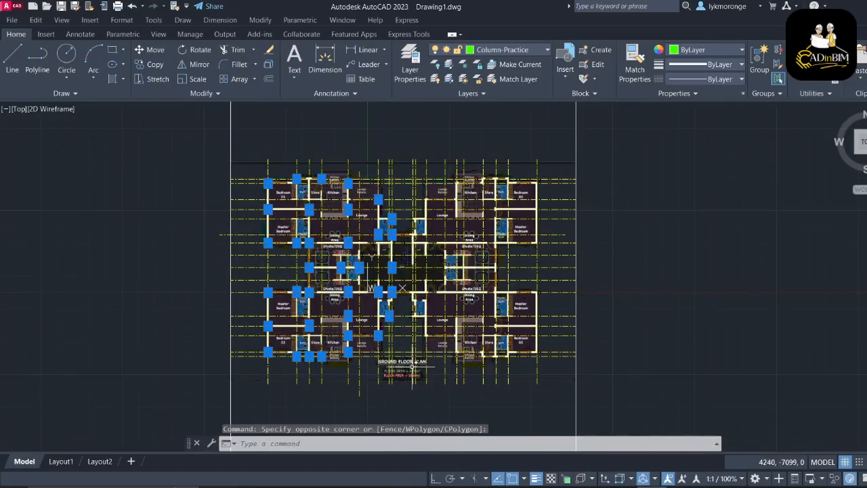
right_click(387, 129)
left_click(387, 128)
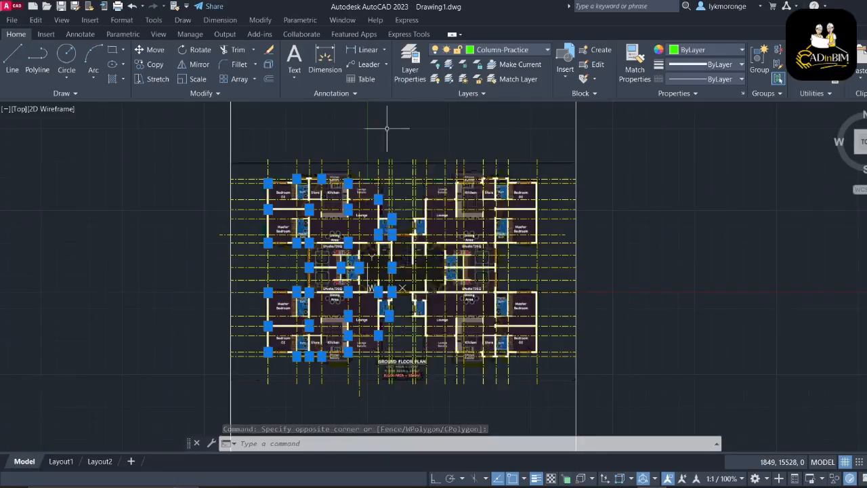
left_click(387, 128)
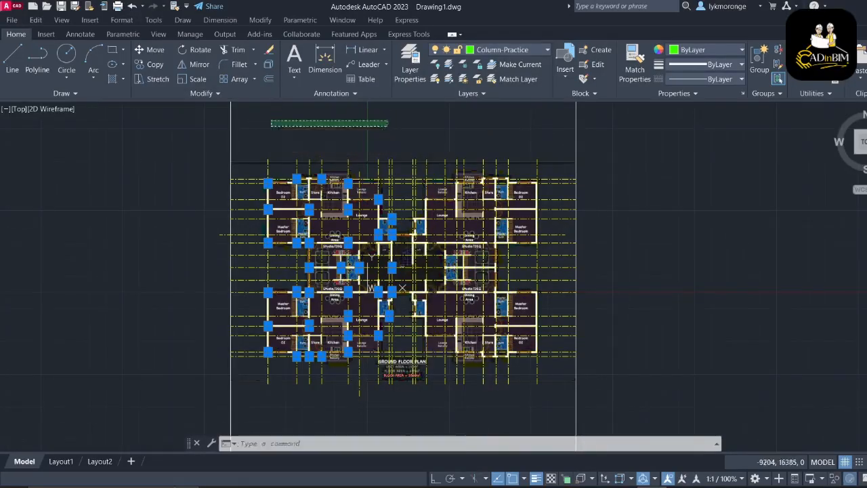
left_click(284, 127)
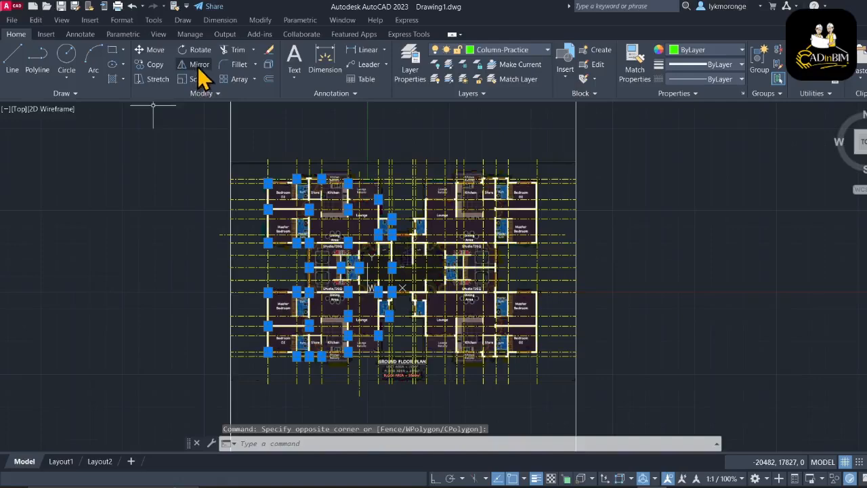
type("mi")
key("Return")
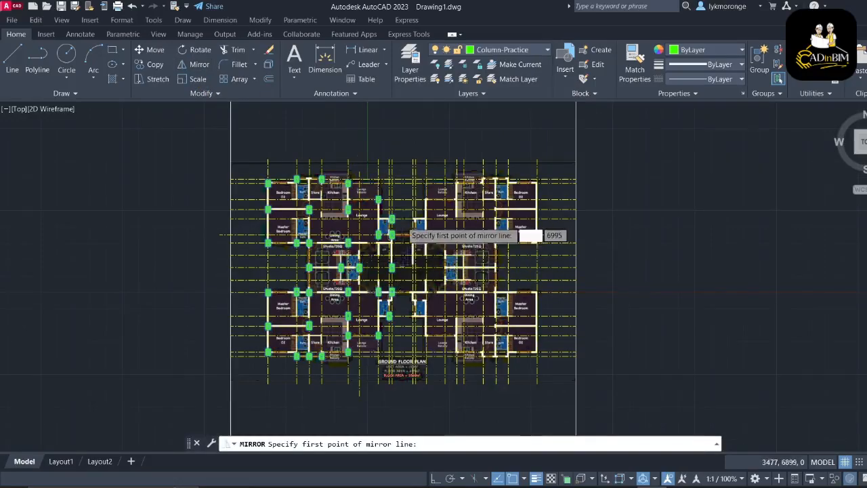
scroll(404, 227, "up", 4)
scroll(403, 224, "up", 4)
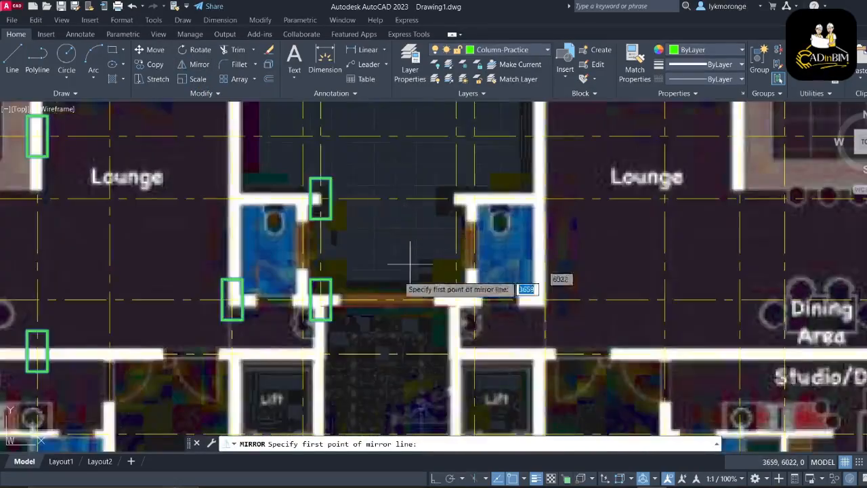
left_click(389, 305)
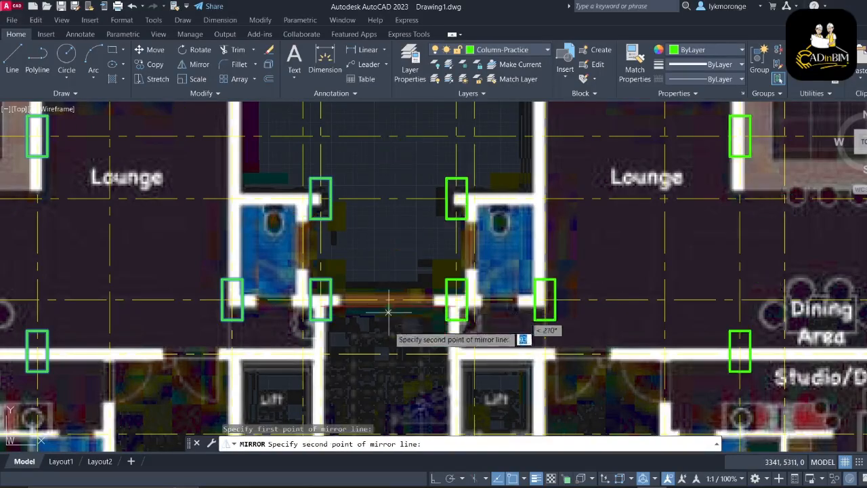
left_click(389, 377)
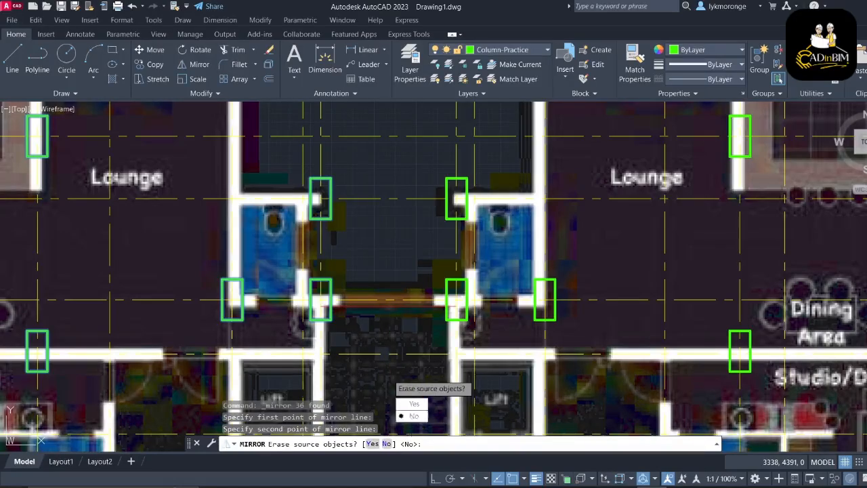
type("N")
key("Return")
scroll(393, 291, "down", 5)
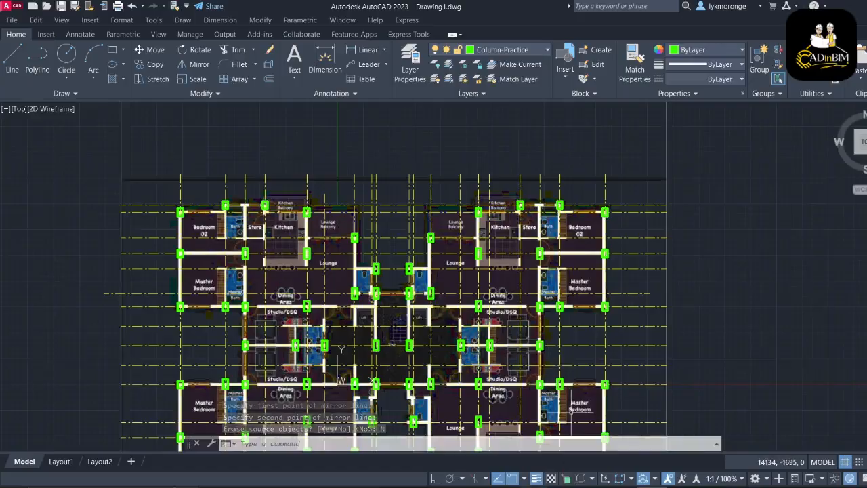
Switch to the Google Meet call, share the entire screen with the participants, and return to AutoCAD
left_click(535, 486)
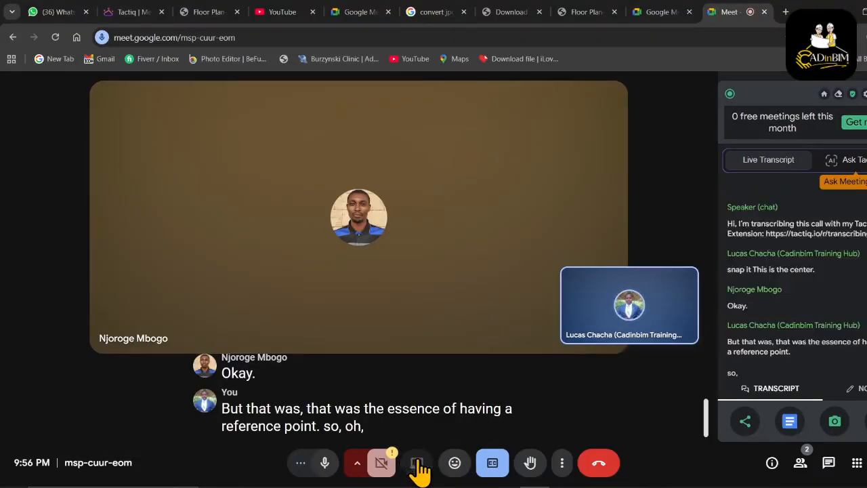
left_click(419, 467)
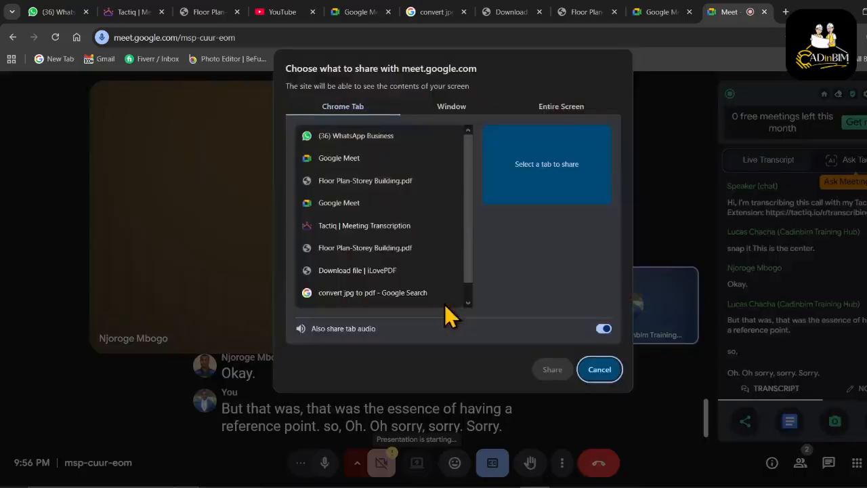
left_click(560, 105)
left_click(423, 190)
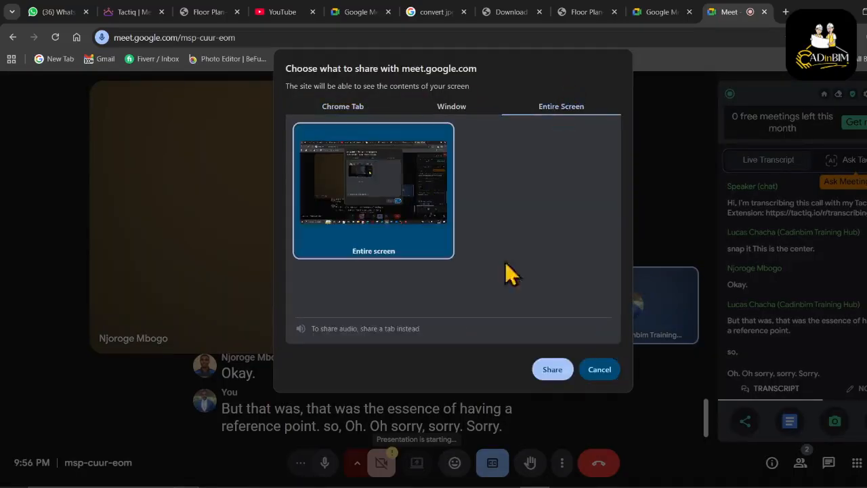
left_click(556, 375)
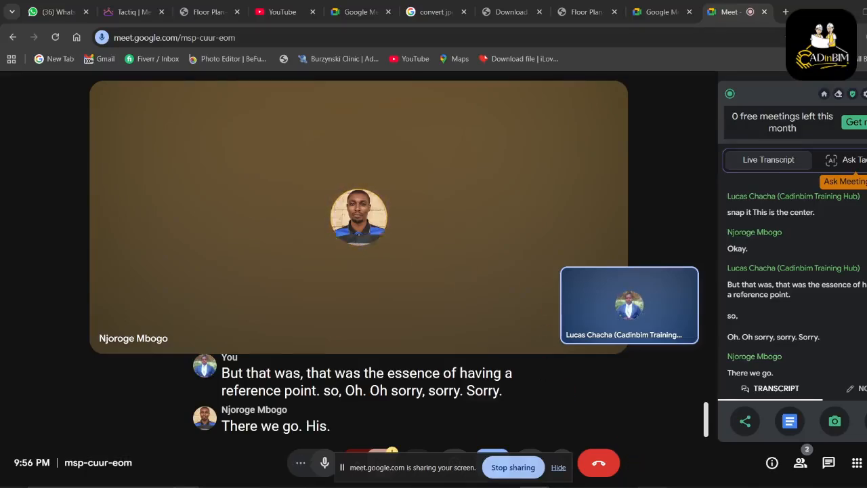
key("alt+Tab")
Trim the overhanging left end of the horizontal grid line through the upper toilets' lower walls back to the PDF underlay's border
scroll(432, 266, "down", 3)
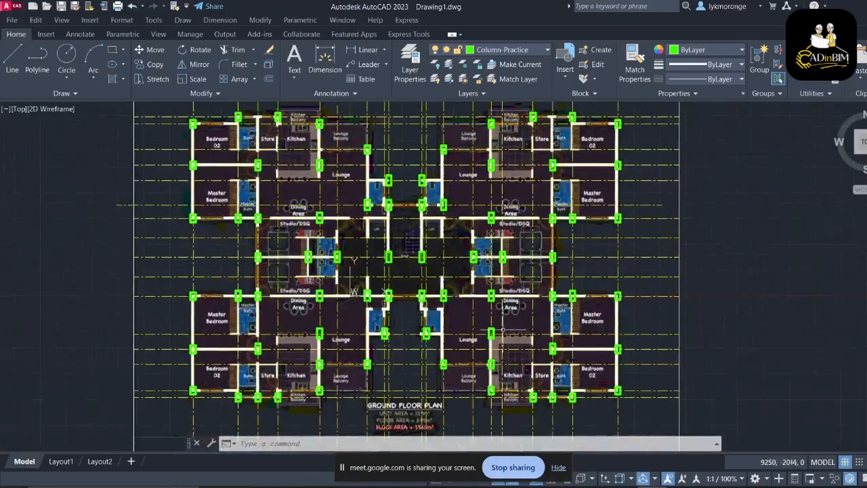
scroll(498, 337, "up", 8)
scroll(498, 337, "down", 5)
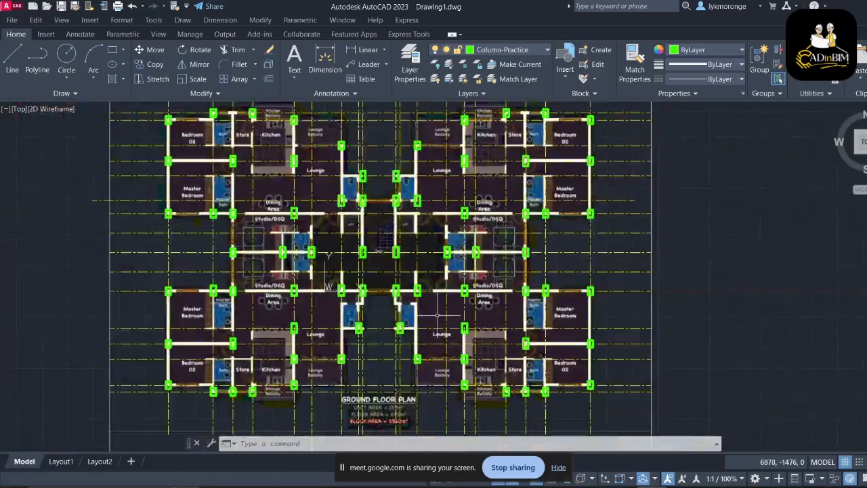
middle_click_drag(440, 319, 484, 371)
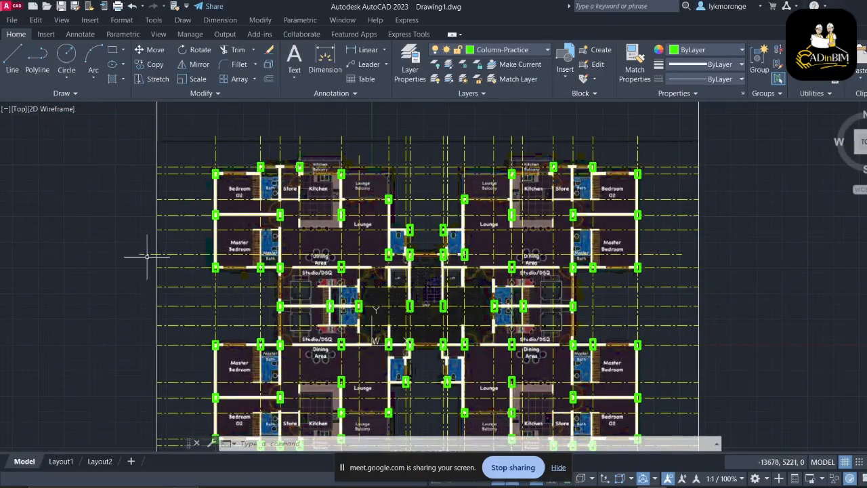
left_click(233, 49)
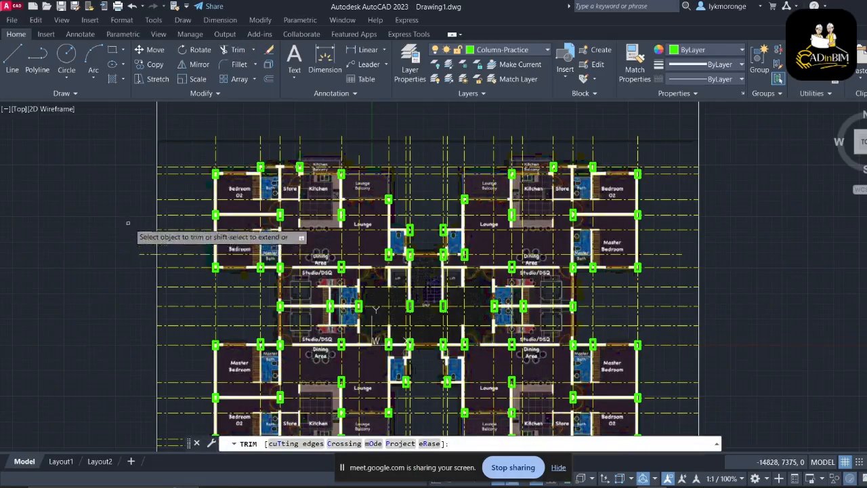
left_click(129, 224)
key("Return")
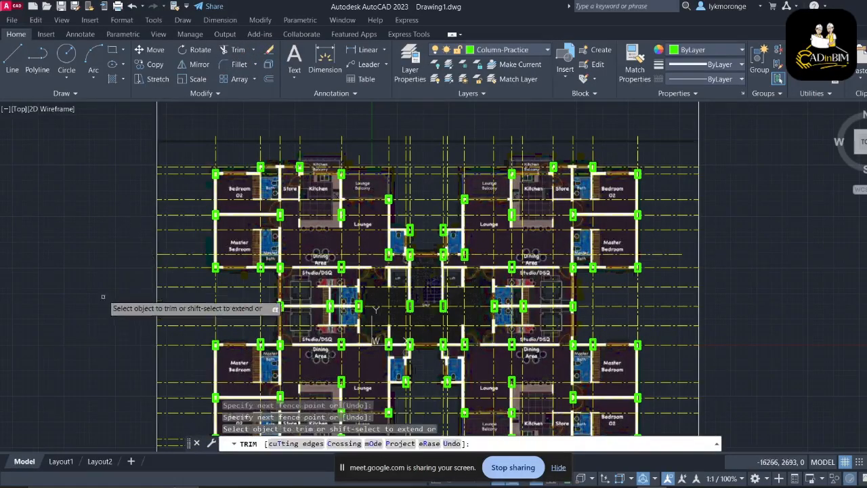
key("Escape")
scroll(143, 252, "down", 4)
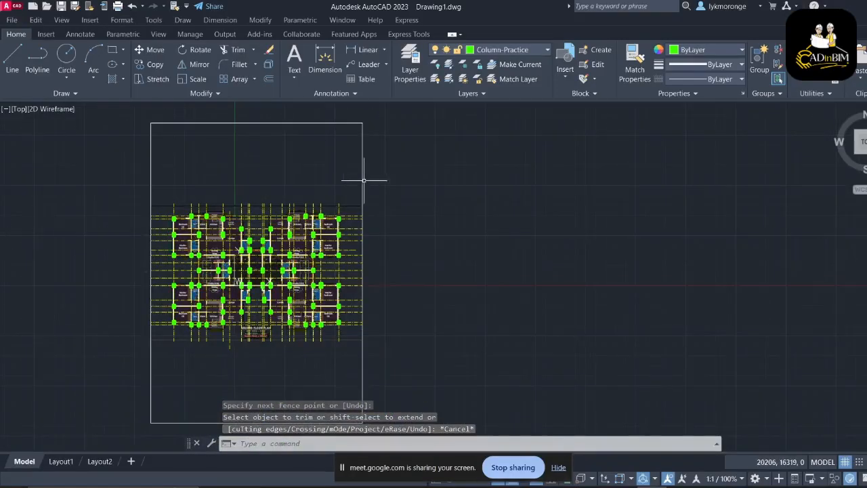
left_click(363, 188)
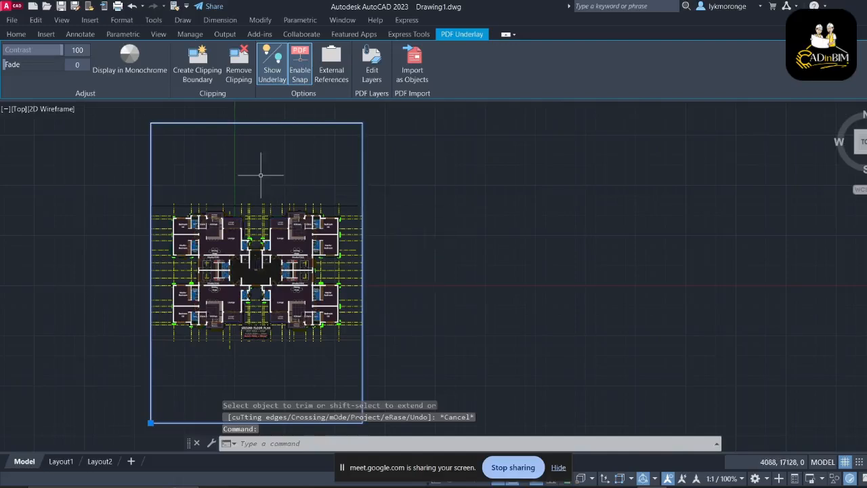
middle_click_drag(259, 177, 371, 166)
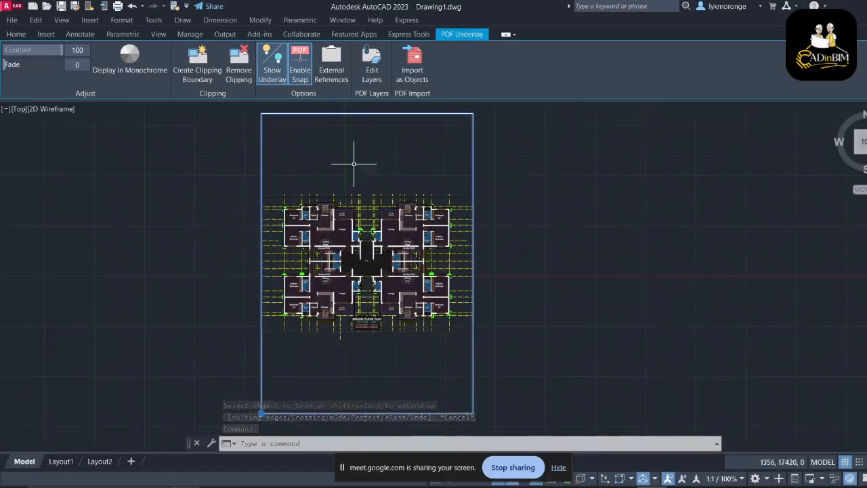
key("Escape")
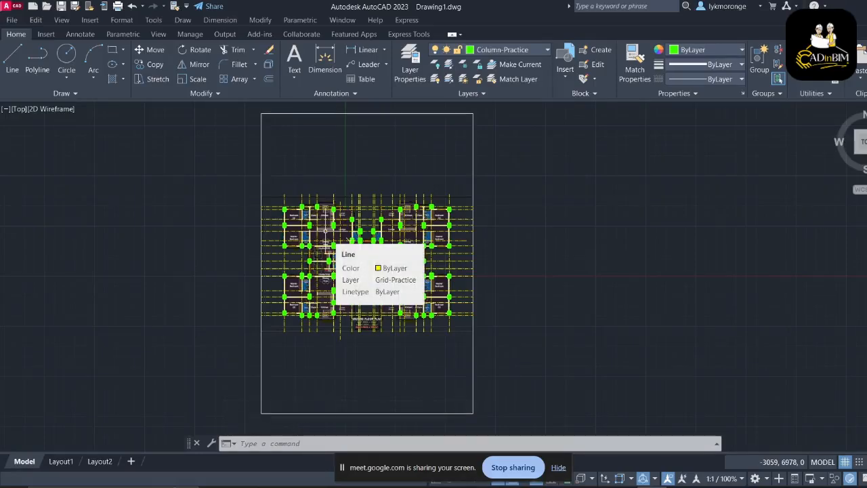
Examine the column layout against the grid lines and walls across both halves of the ground floor plan
scroll(336, 234, "up", 2)
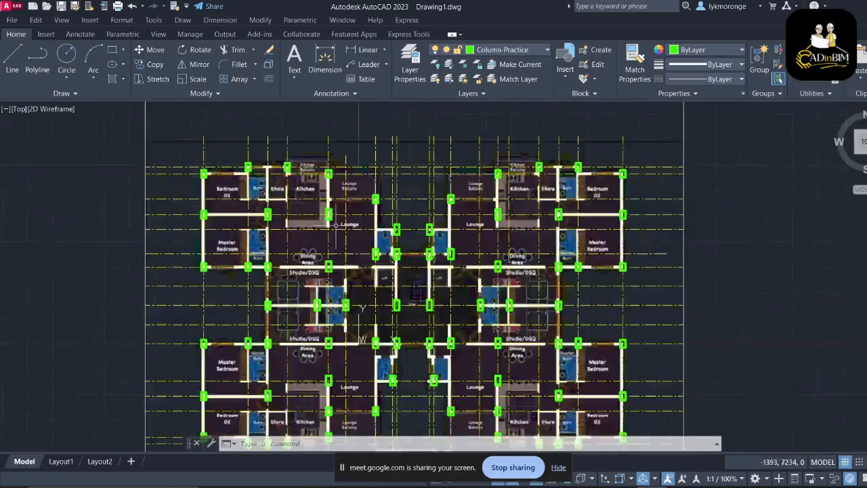
middle_click_drag(336, 227, 388, 210)
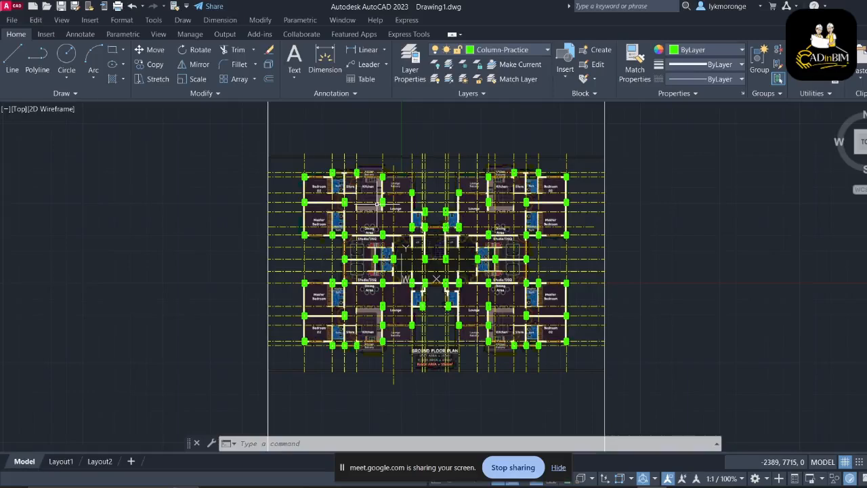
scroll(376, 202, "up", 3)
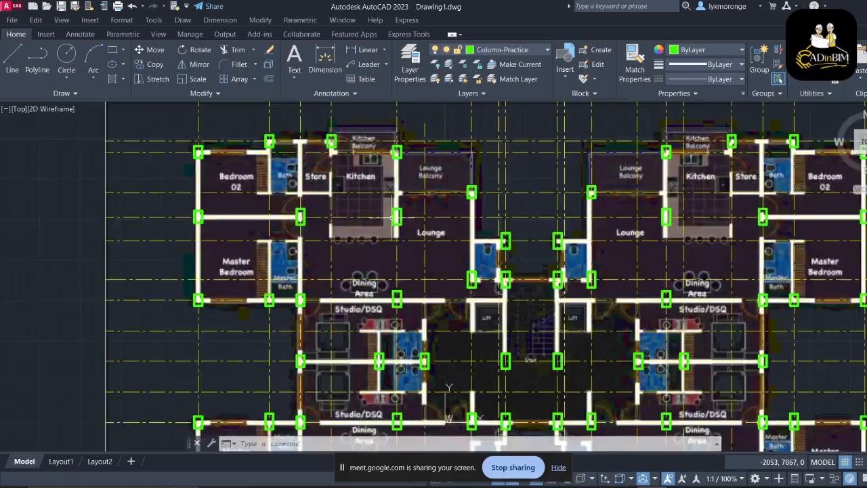
scroll(392, 220, "down", 1)
middle_click_drag(392, 221, 368, 161)
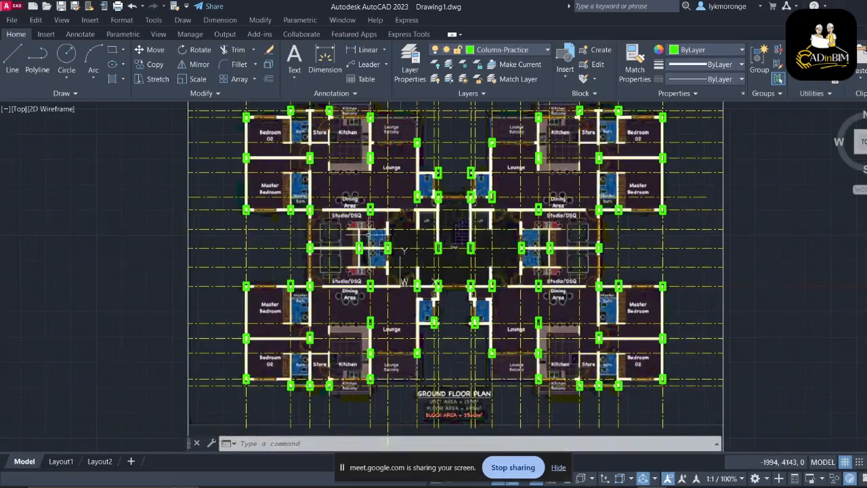
scroll(372, 252, "down", 3)
scroll(366, 251, "up", 3)
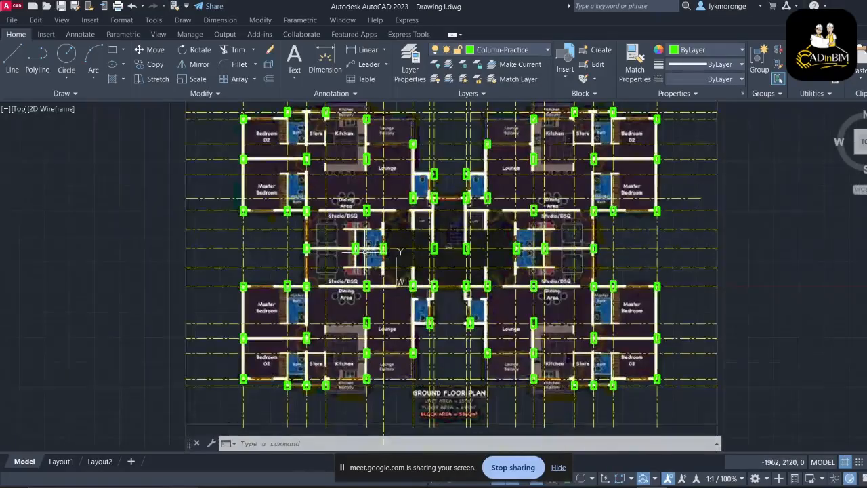
scroll(366, 250, "down", 2)
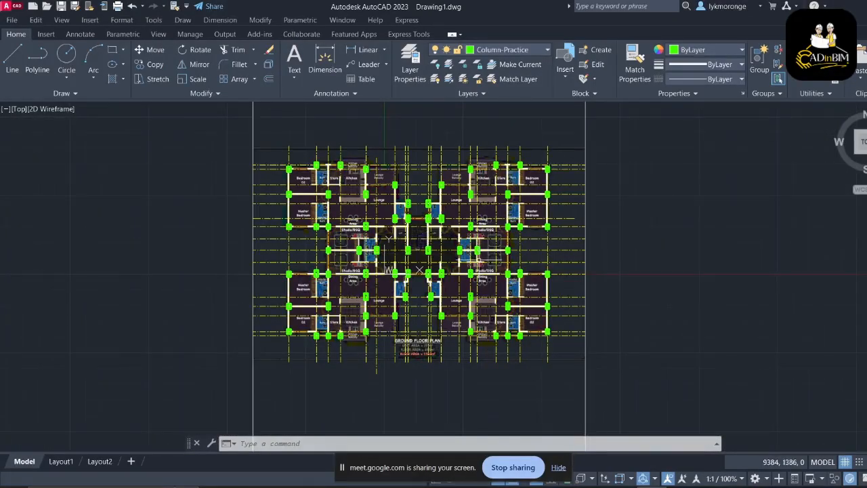
scroll(384, 272, "up", 2)
scroll(384, 271, "down", 2)
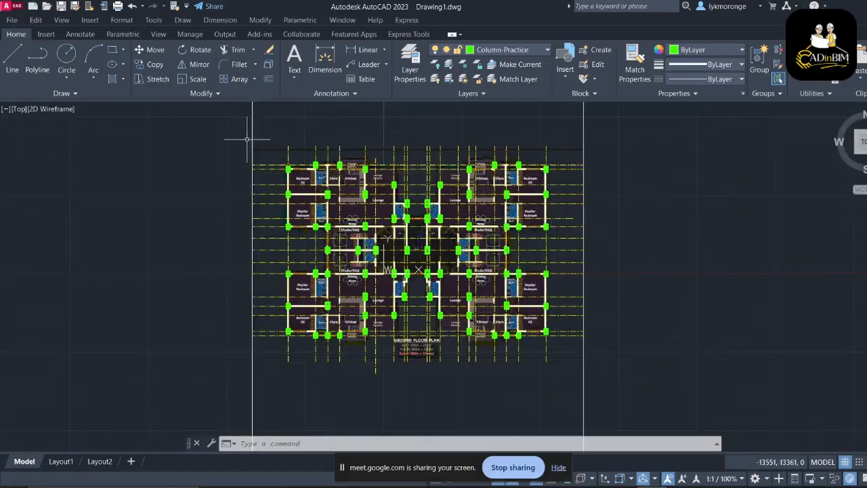
left_click(225, 143)
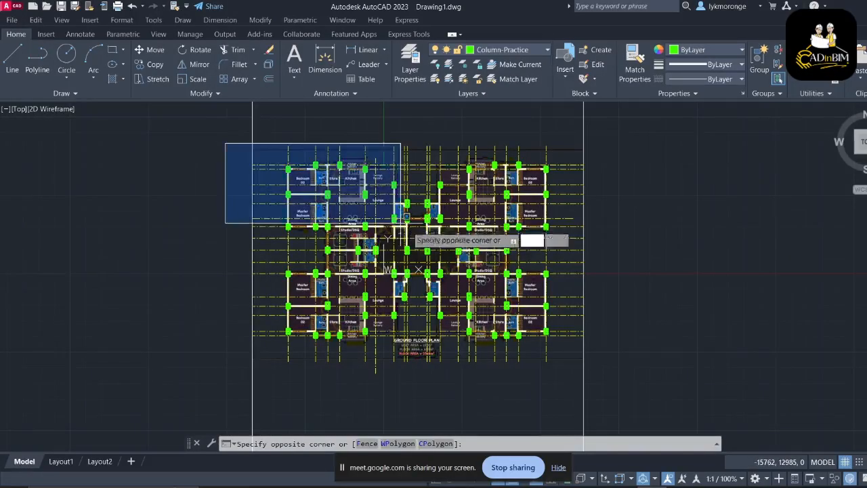
left_click(623, 388)
right_click(586, 274)
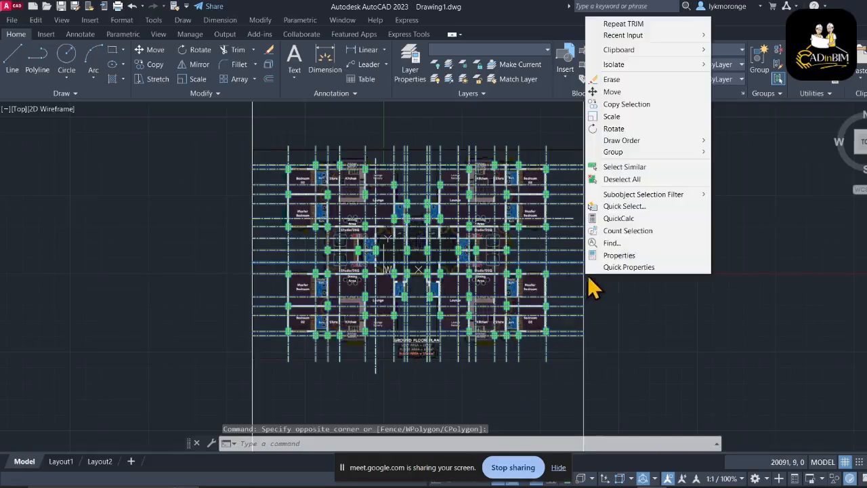
left_click(614, 105)
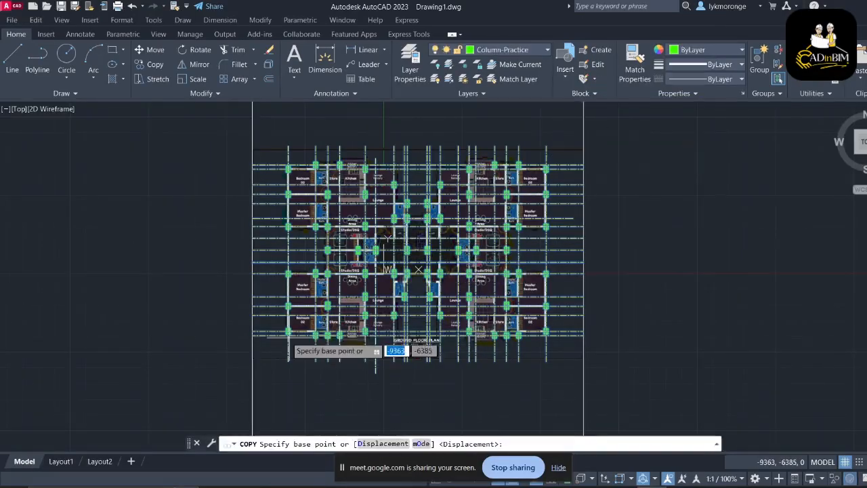
scroll(288, 332, "up", 2)
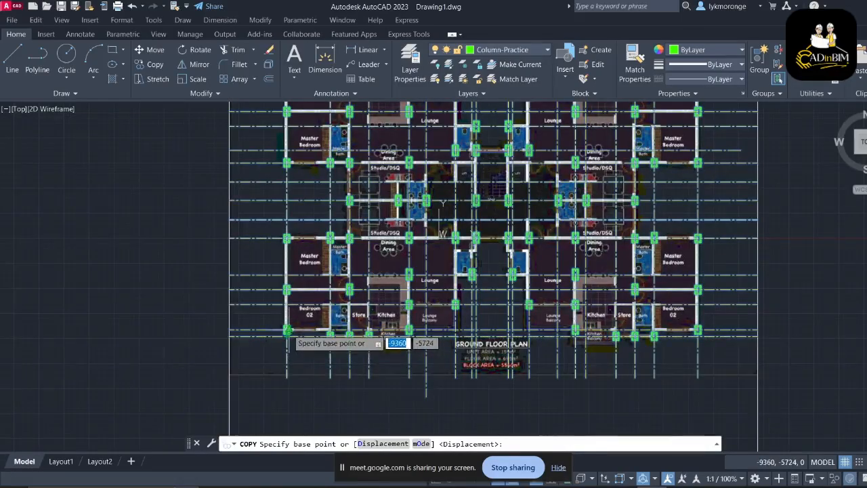
left_click(288, 330)
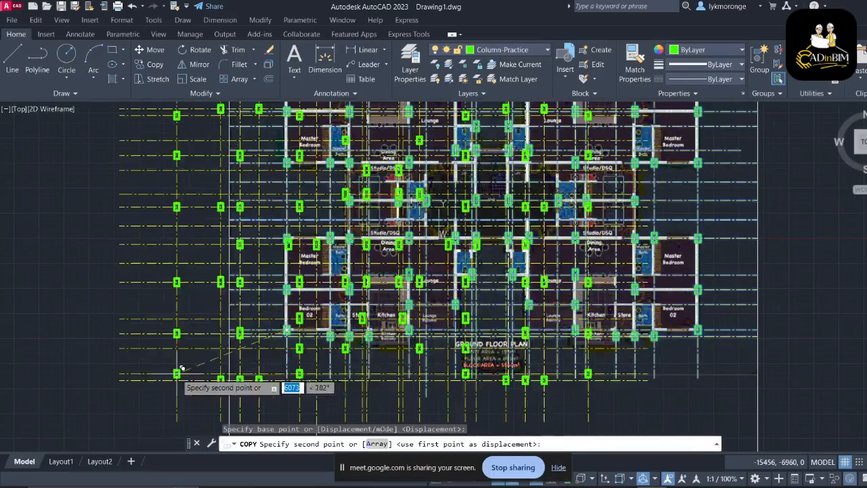
middle_click_drag(169, 381, 544, 230)
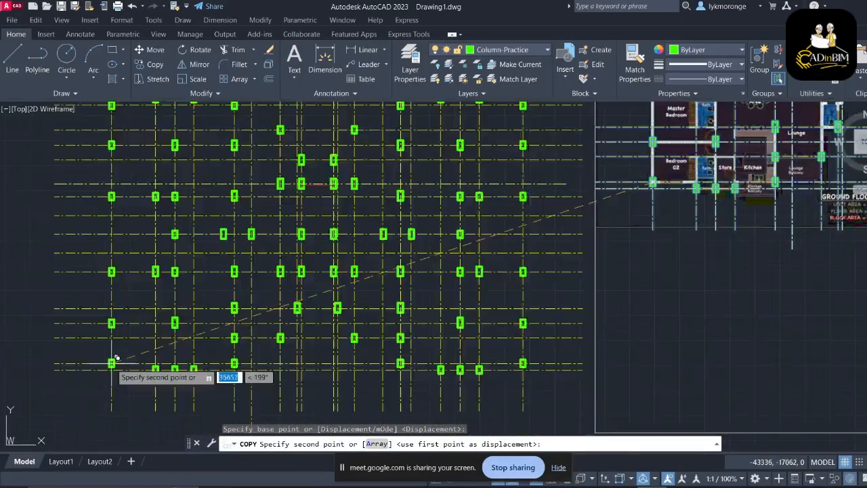
scroll(126, 364, "down", 7)
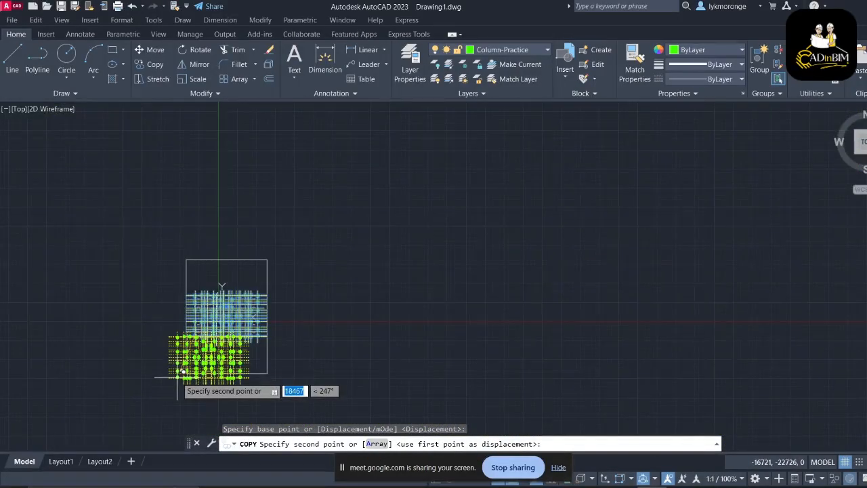
left_click(559, 469)
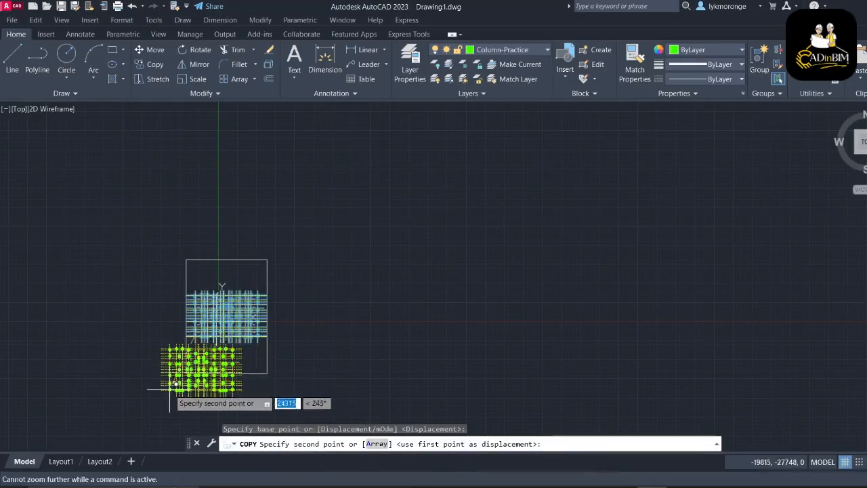
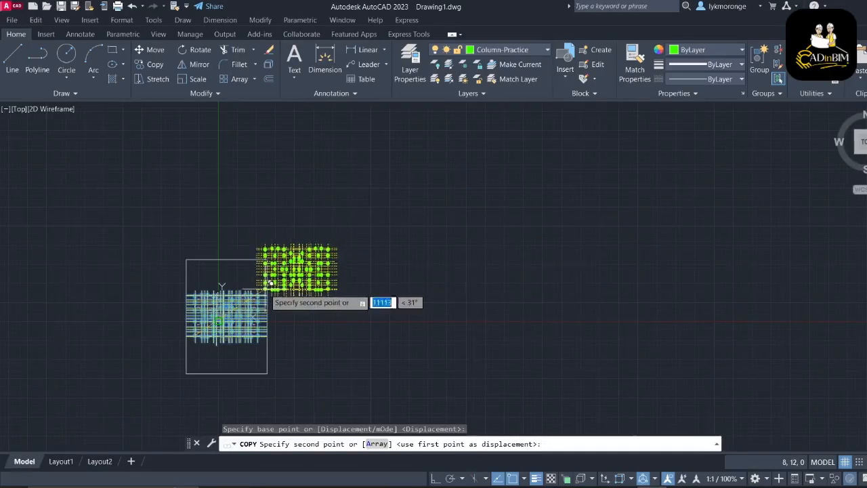
key("Escape")
Move the whole floor plan, with its underlay, border, grid lines and columns, up and right, well clear of the origin
left_click(297, 383)
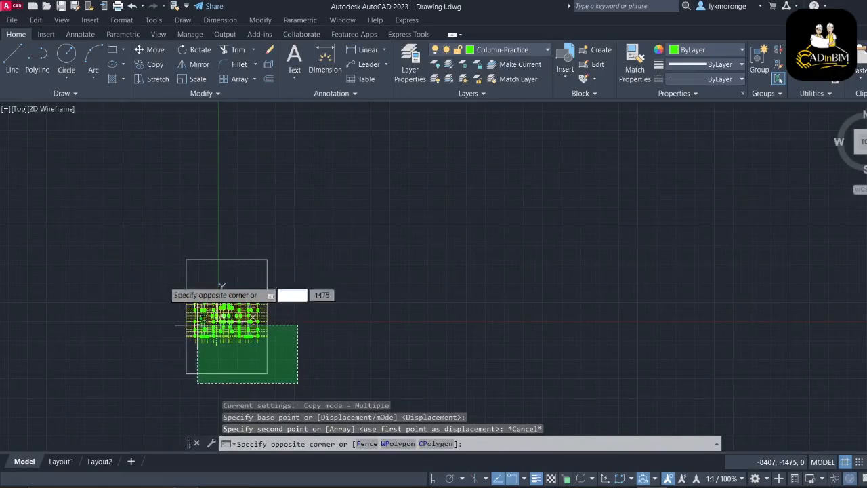
left_click(155, 248)
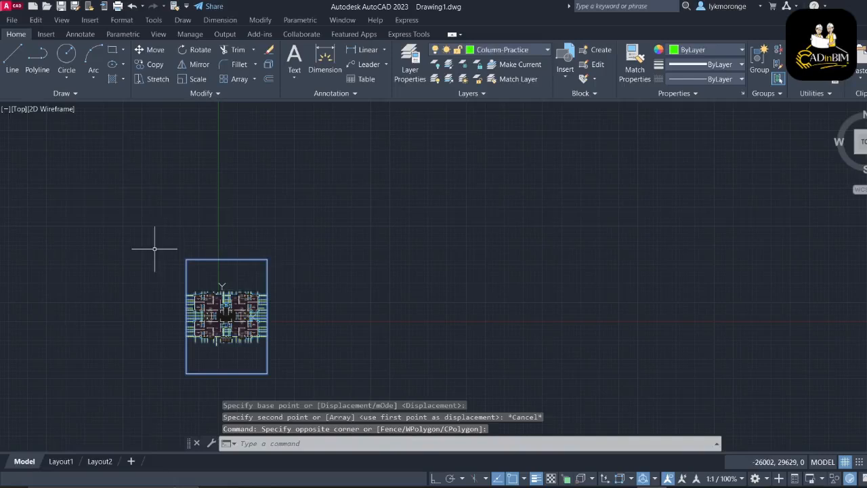
right_click(297, 279)
key("Escape")
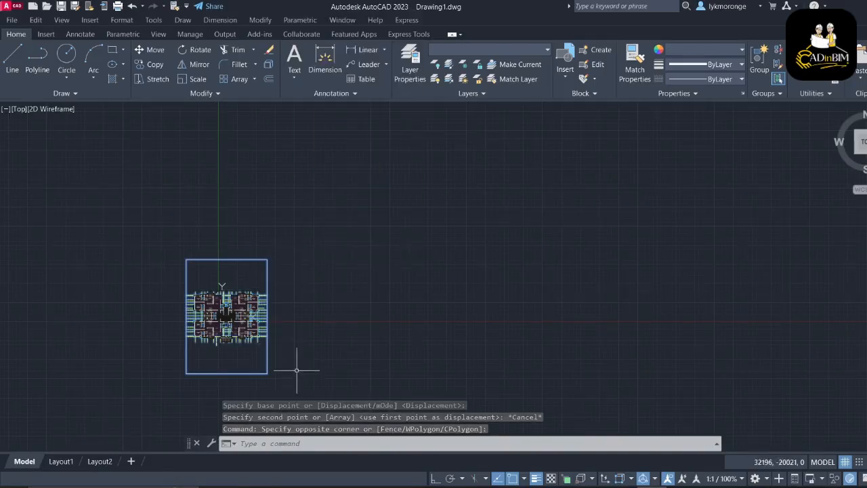
right_click(281, 292)
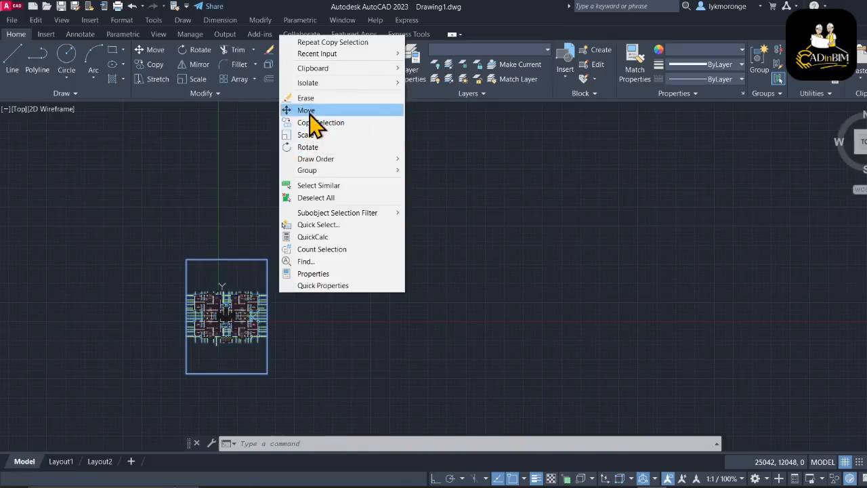
left_click(305, 110)
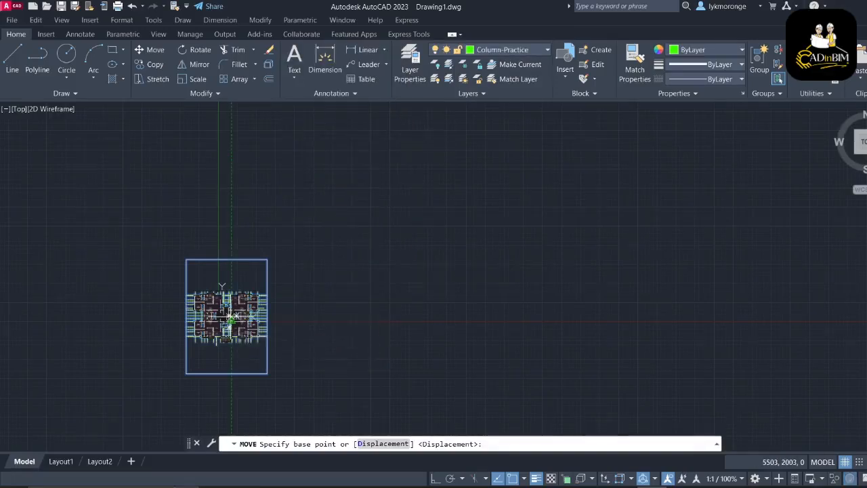
left_click(241, 305)
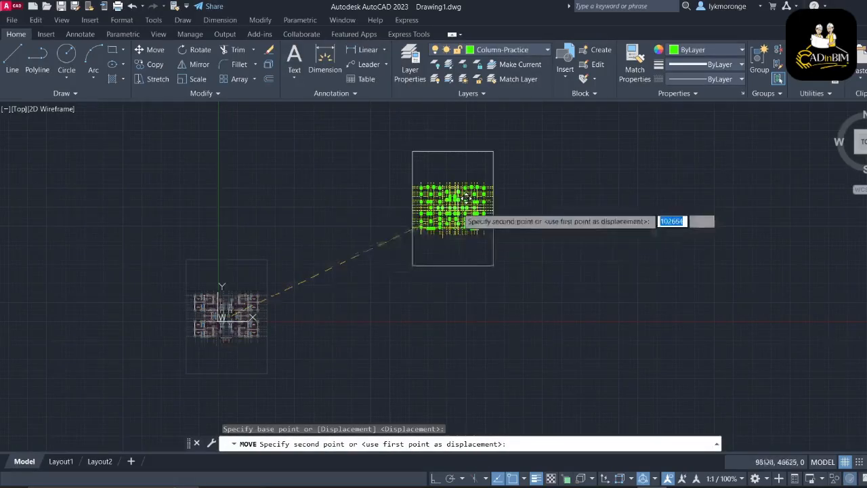
left_click(466, 196)
scroll(229, 310, "up", 3)
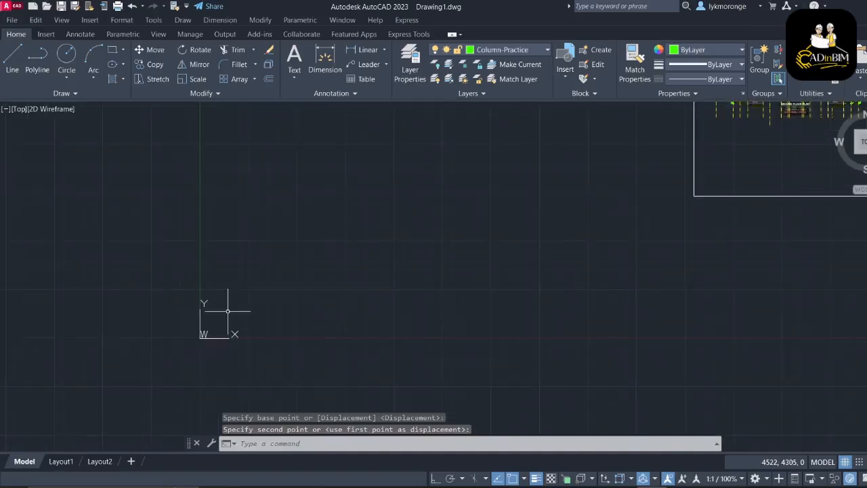
scroll(294, 278, "down", 3)
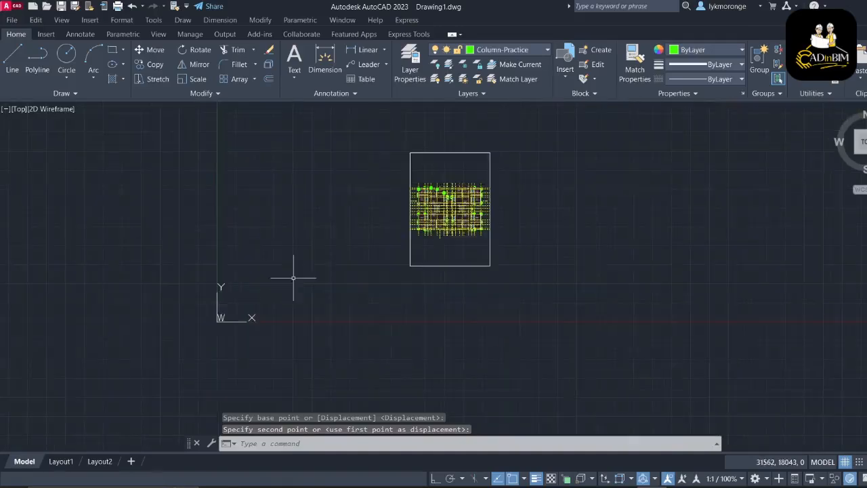
Copy all grid lines and columns out of the moved plan to the empty area just up and right of the origin
left_click(396, 173)
left_click(483, 214)
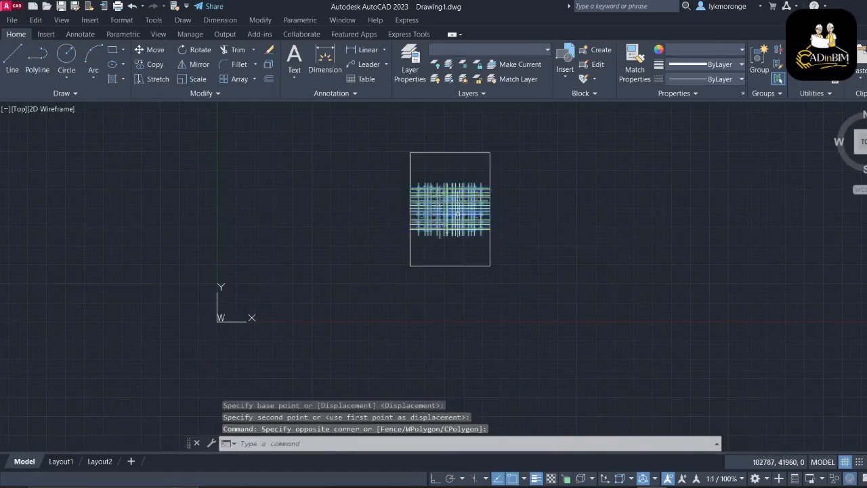
right_click(436, 196)
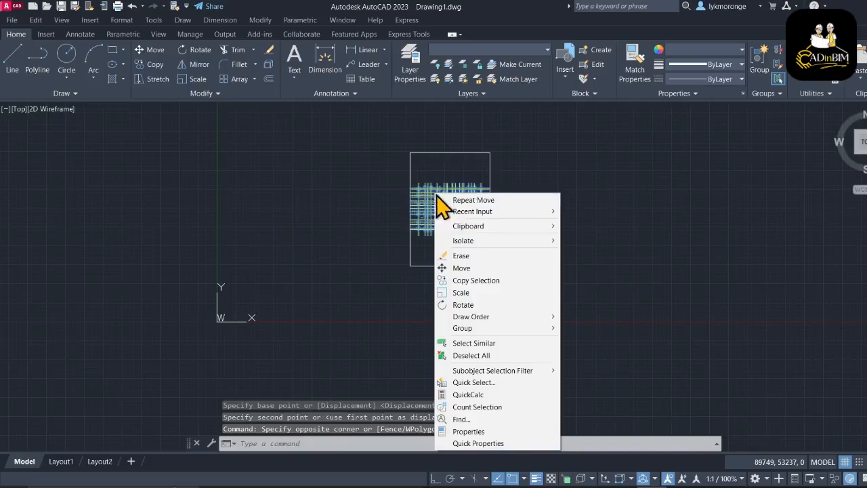
left_click(461, 280)
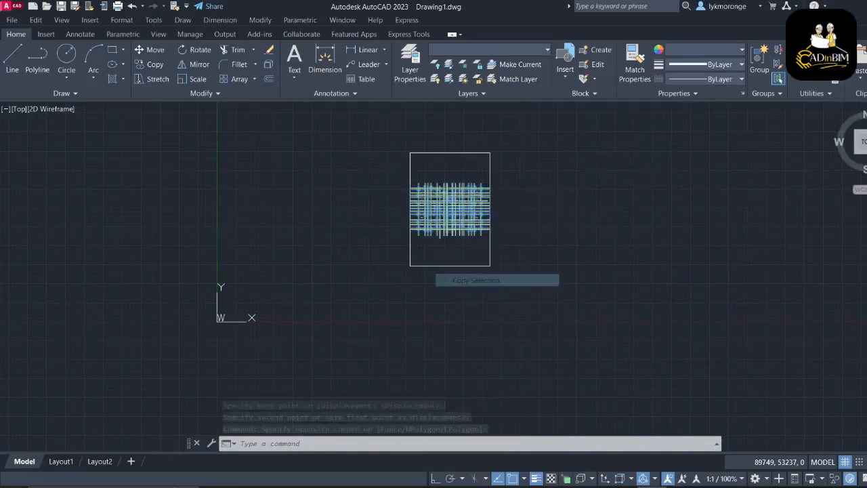
left_click(418, 229)
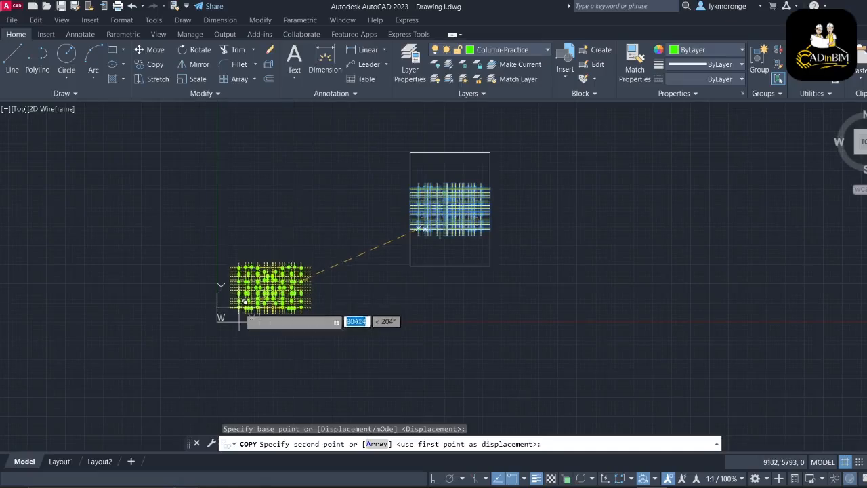
scroll(245, 301, "up", 5)
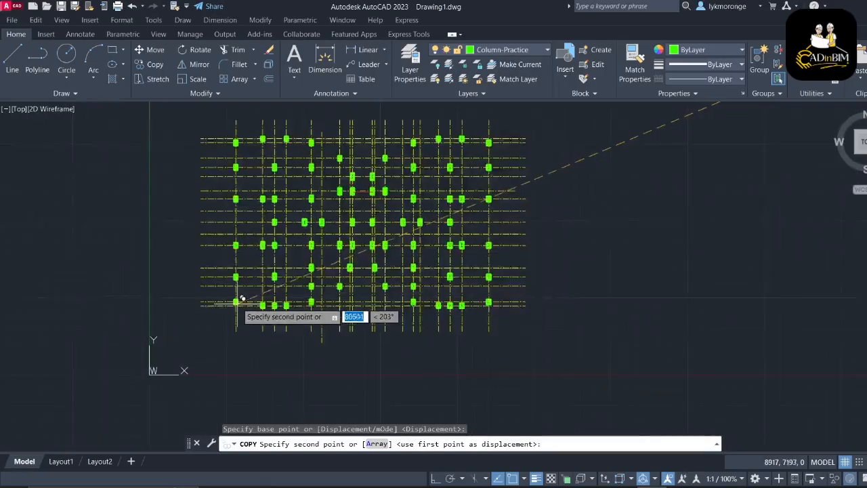
left_click(228, 294)
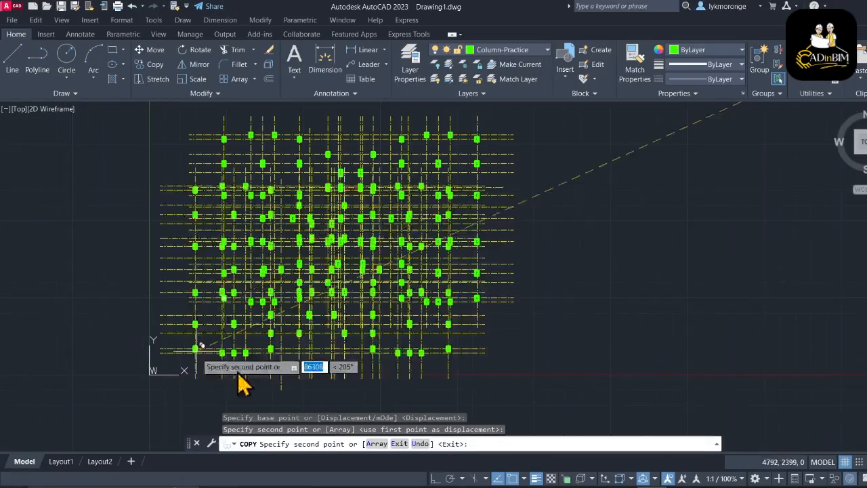
key("Escape")
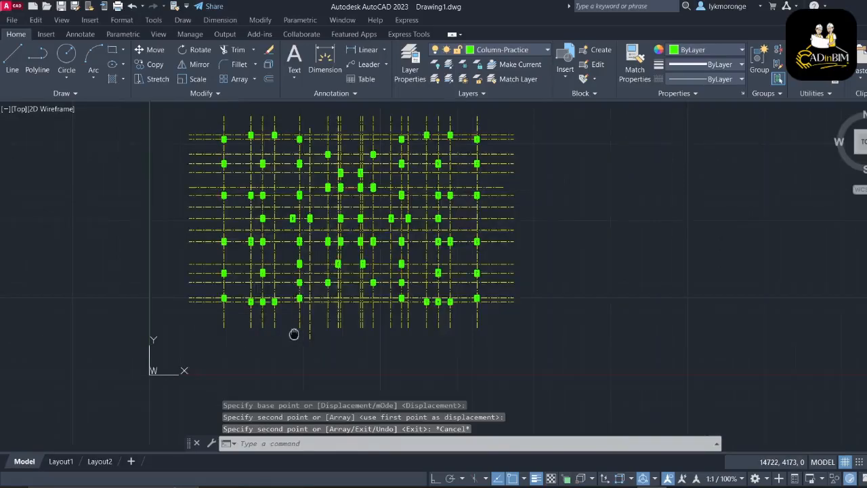
scroll(294, 334, "down", 8)
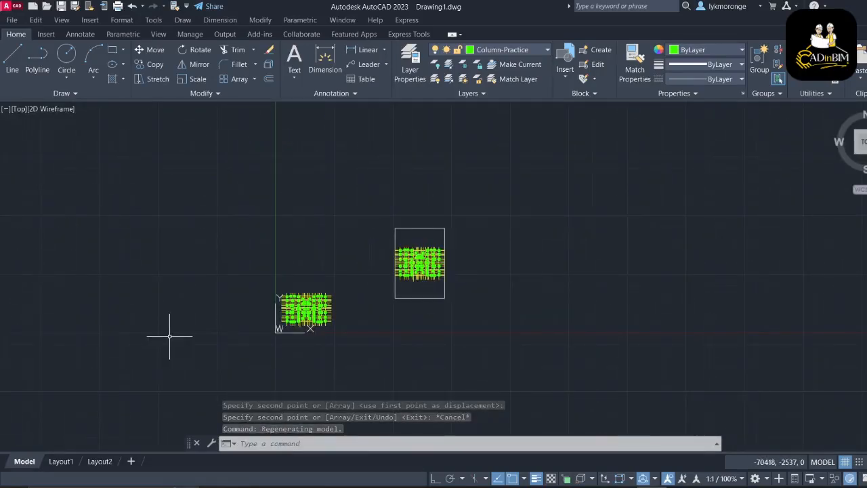
scroll(554, 108, "up", 2)
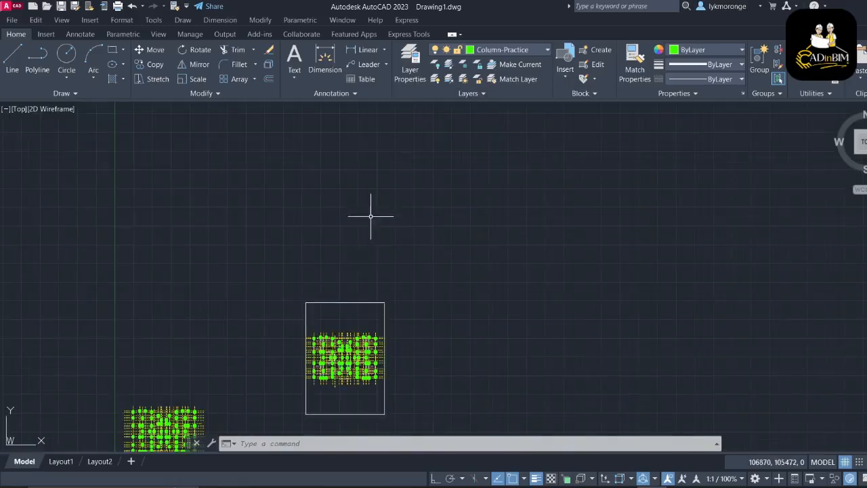
middle_click_drag(265, 333, 438, 158)
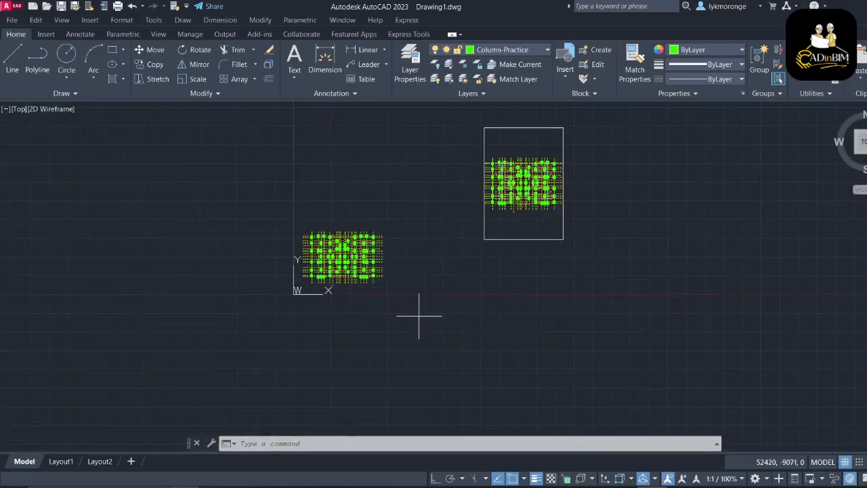
left_click(419, 316)
left_click(287, 215)
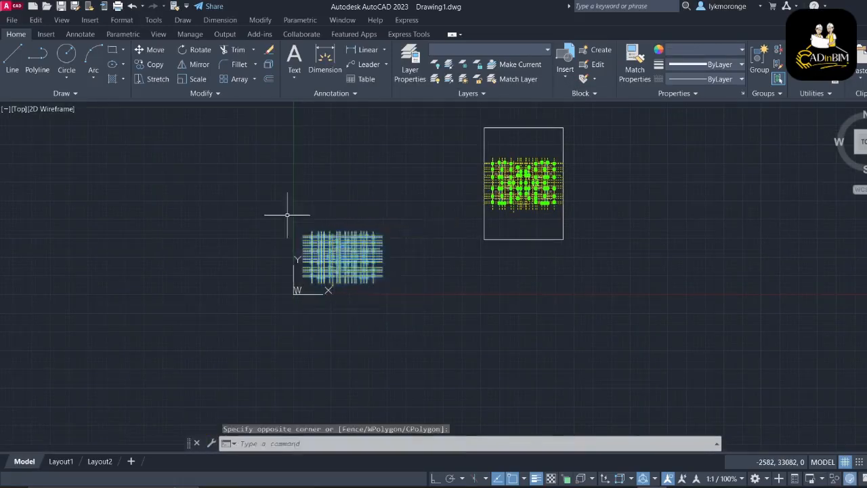
left_click(333, 198)
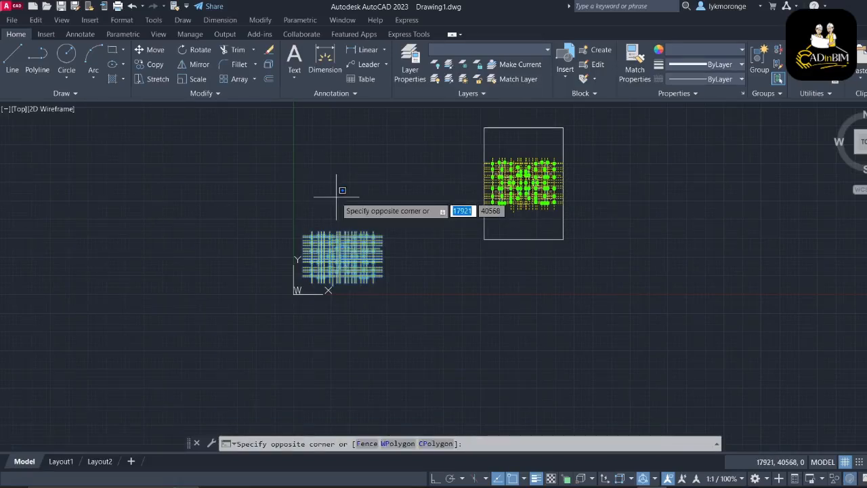
type("w")
key("Return")
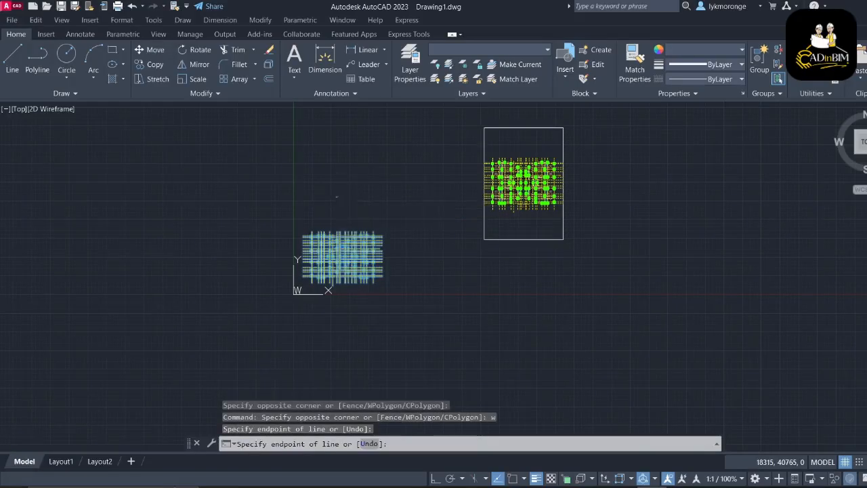
key("Escape")
Select all the copied grid lines and columns near the origin and start Write Block on them
left_click(422, 319)
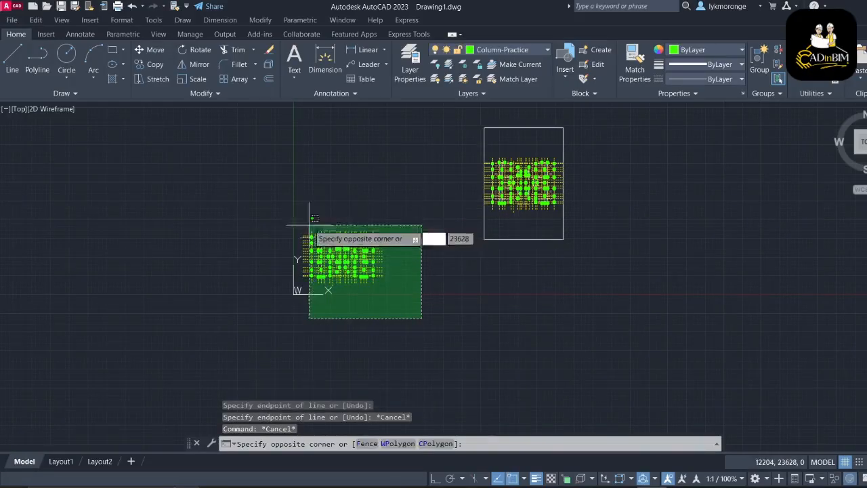
left_click(291, 206)
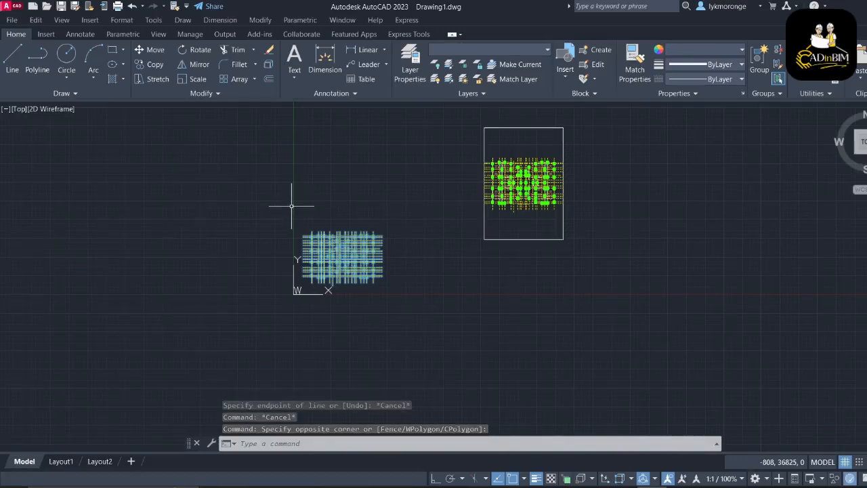
type("w")
key("Return")
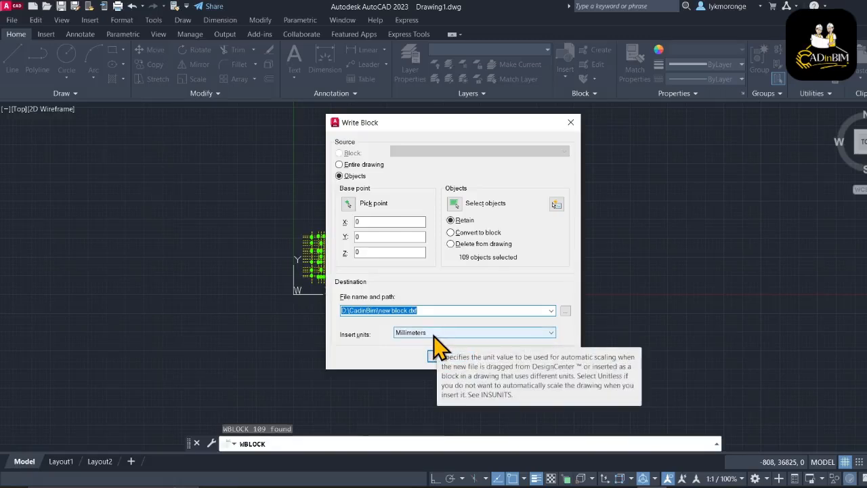
Browse for the block's destination file, choosing the AutoCAD 2018 DXF file type and the name Cadinbim_Practice.dxf
left_click(551, 311)
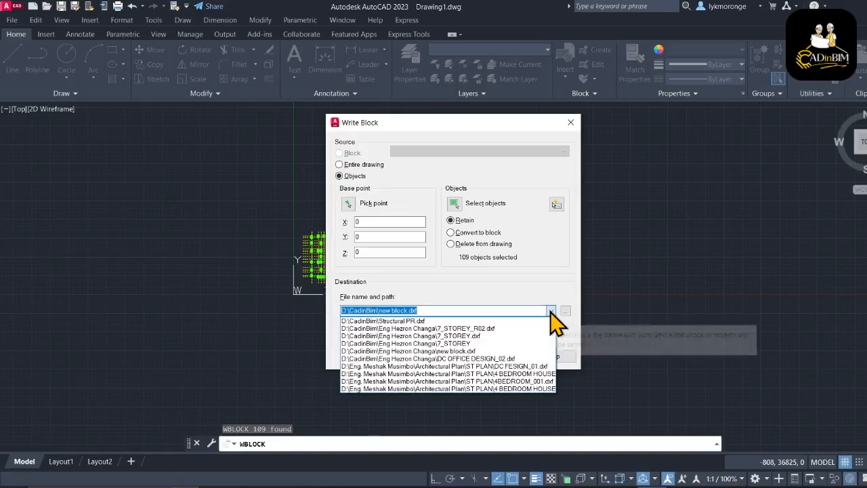
left_click(551, 311)
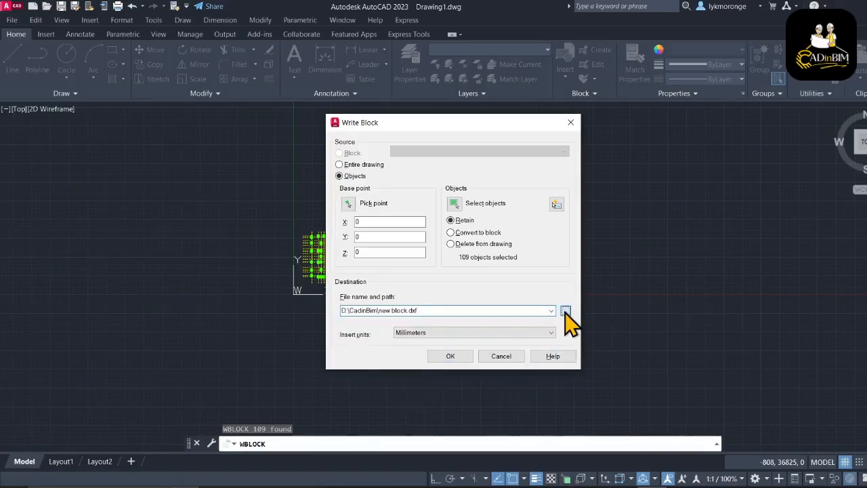
left_click(565, 312)
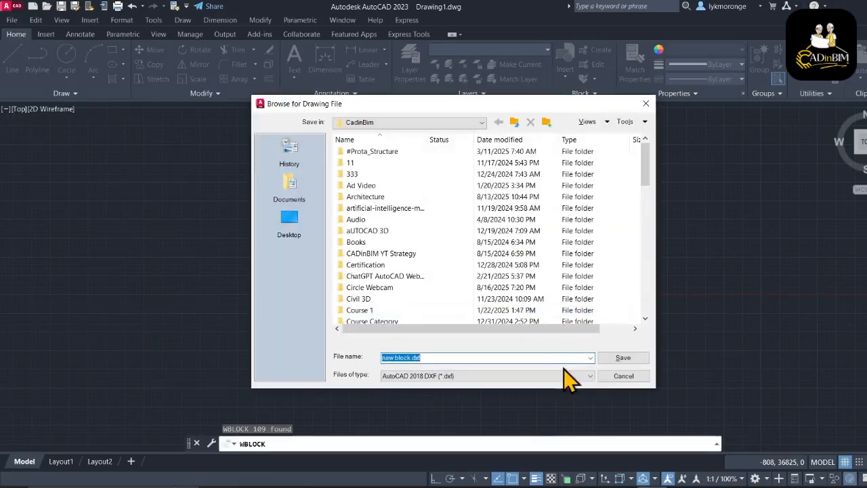
left_click(473, 376)
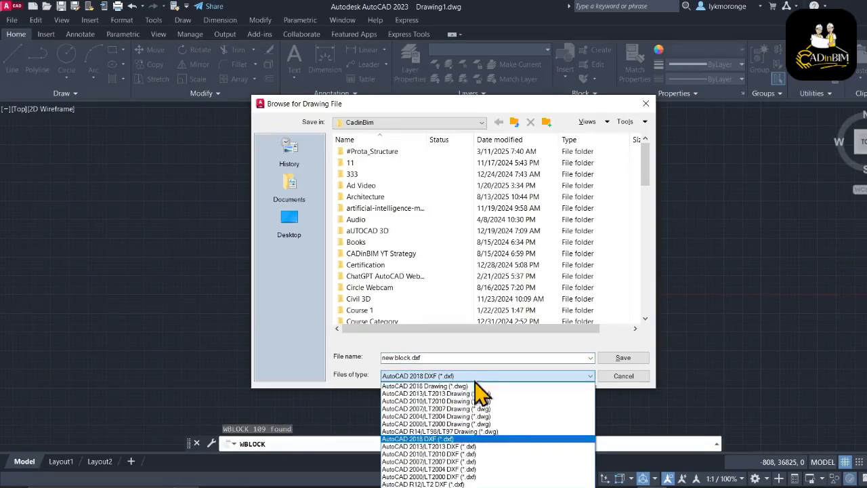
left_click(480, 439)
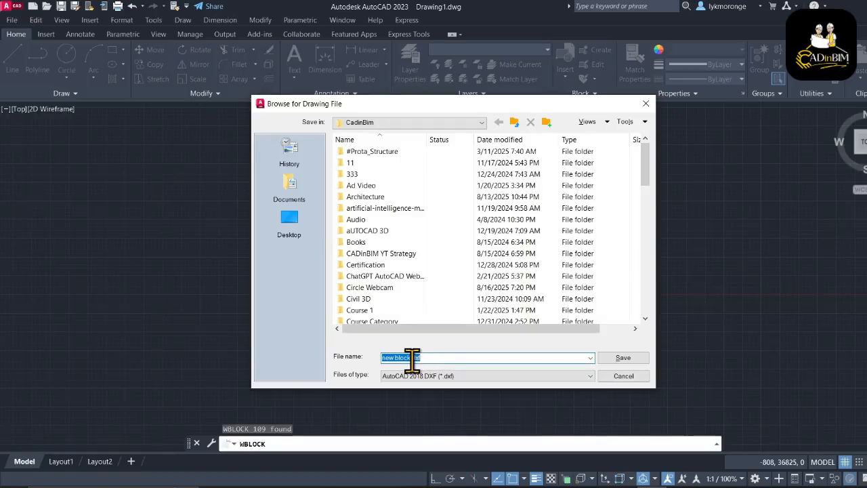
left_click_drag(412, 359, 310, 364)
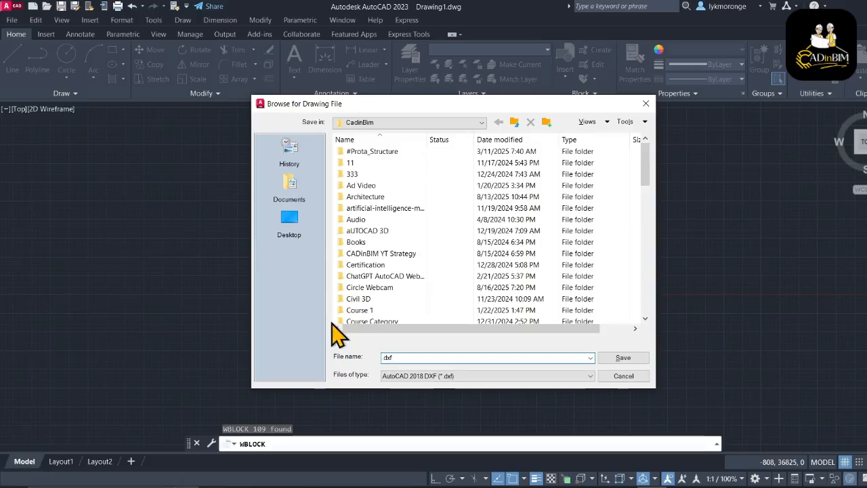
type("Cadinbim_Practice.")
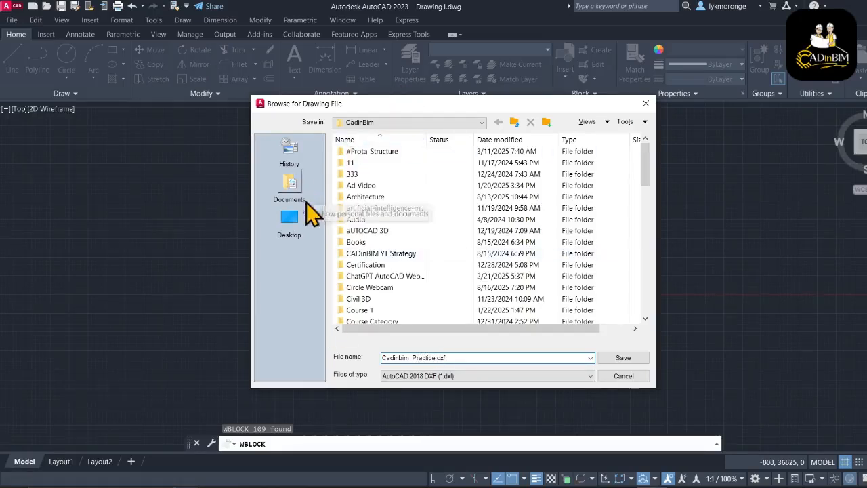
Choose the CadinBim folder on New Volume (D:) as the save location and accept the destination path
left_click(482, 124)
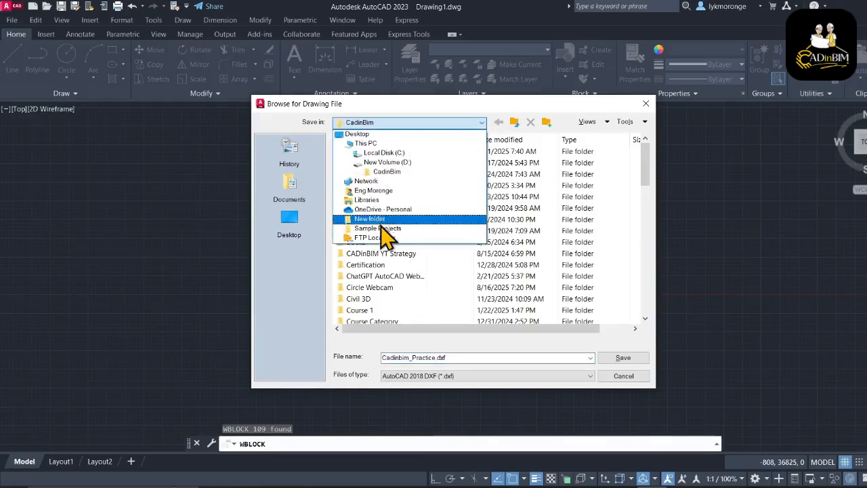
left_click(388, 163)
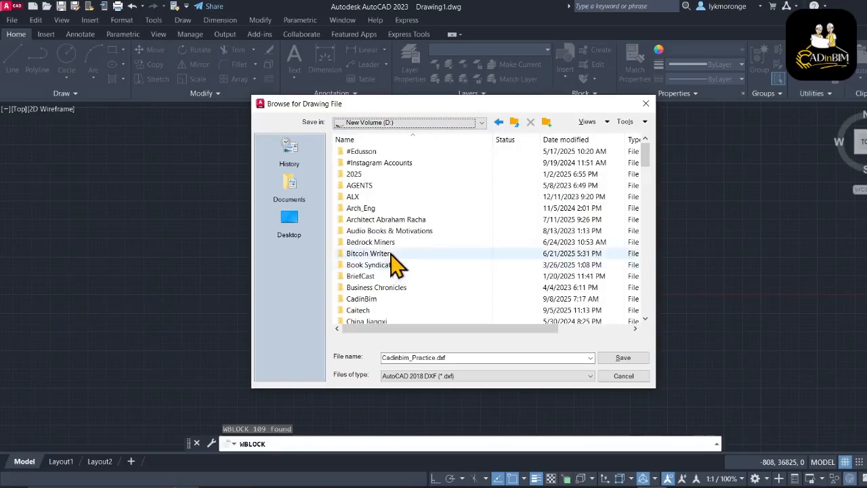
scroll(383, 267, "down", 1)
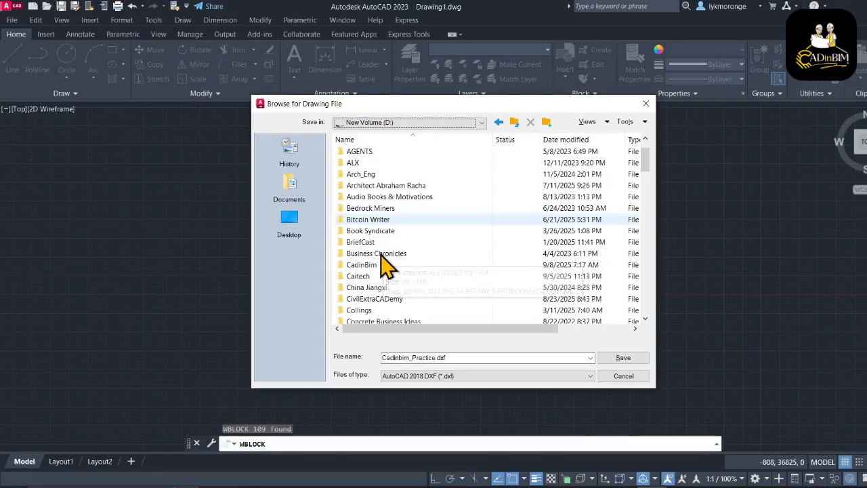
double_click(377, 264)
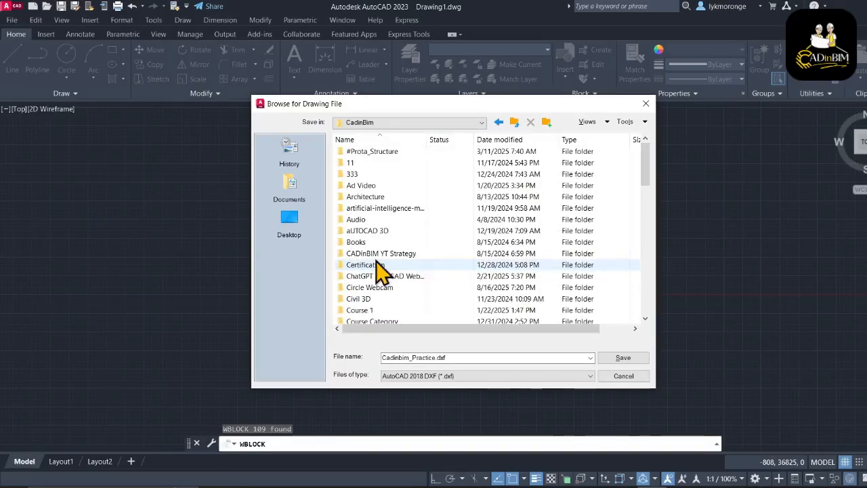
left_click(620, 359)
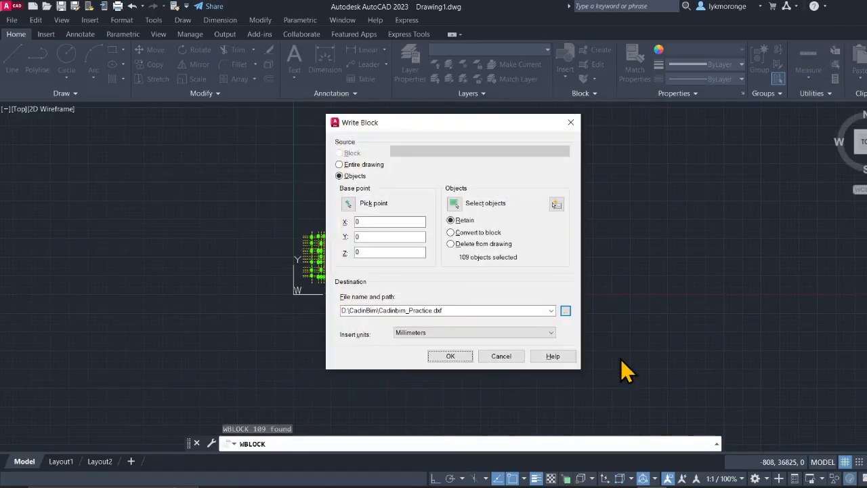